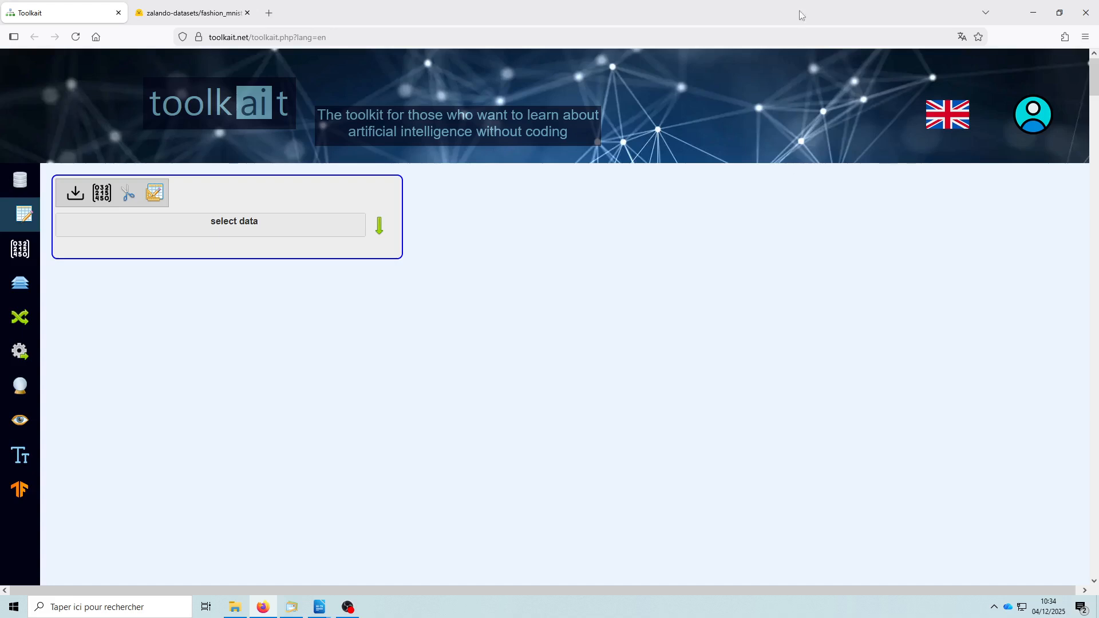
- In the Hugging Face fashion_mnist dataset files, copy the download link of test-00000-of-00001.parquet
click(206, 14)
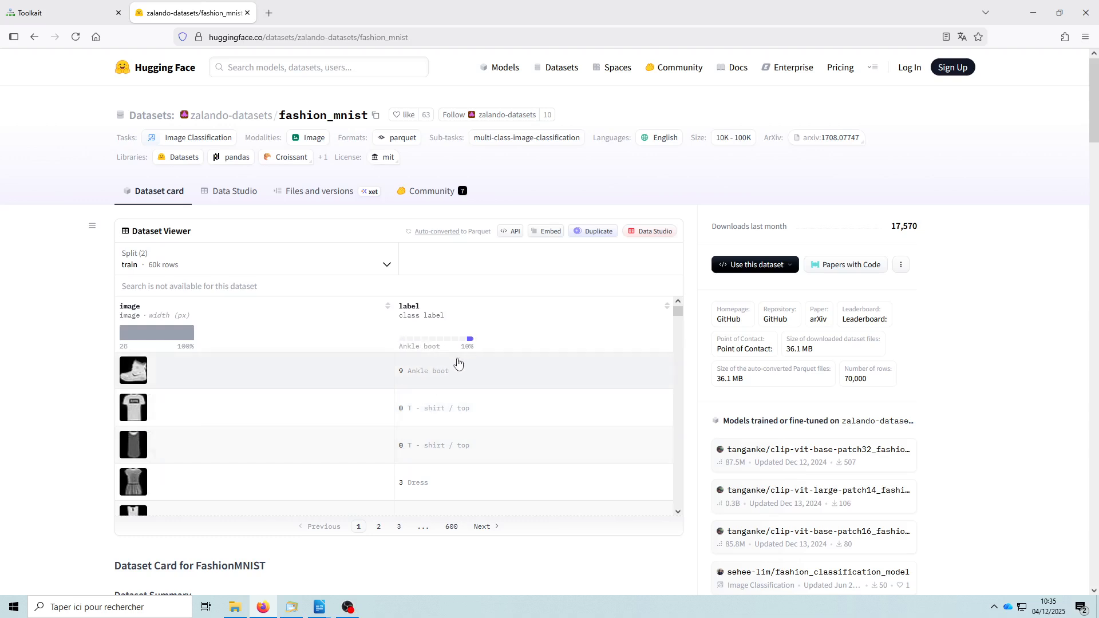
scroll(436, 435, down, 4)
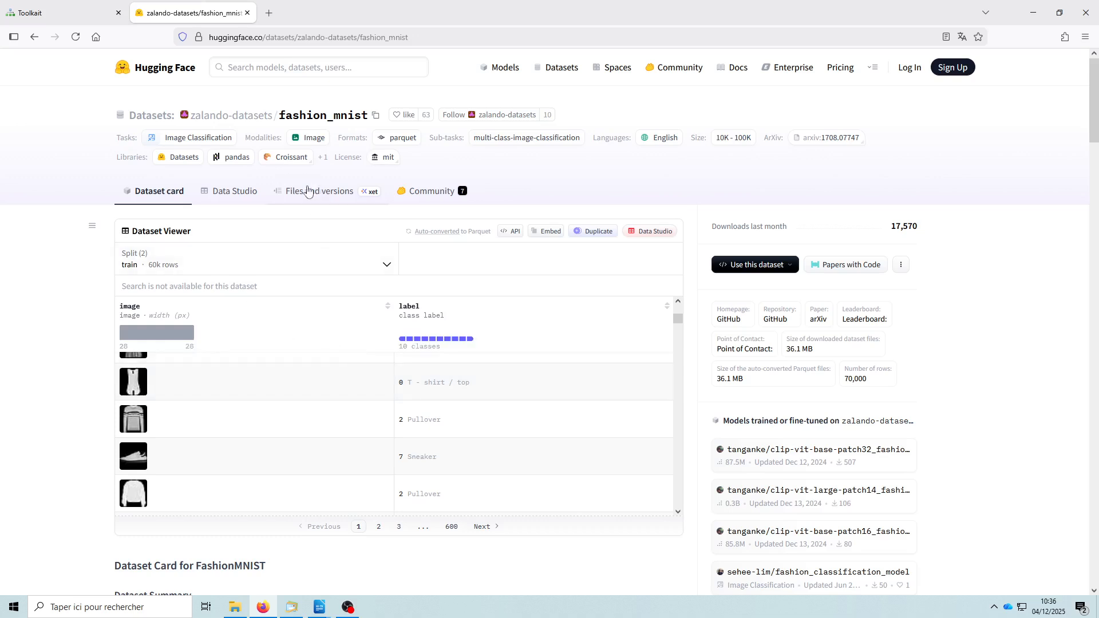
click(309, 195)
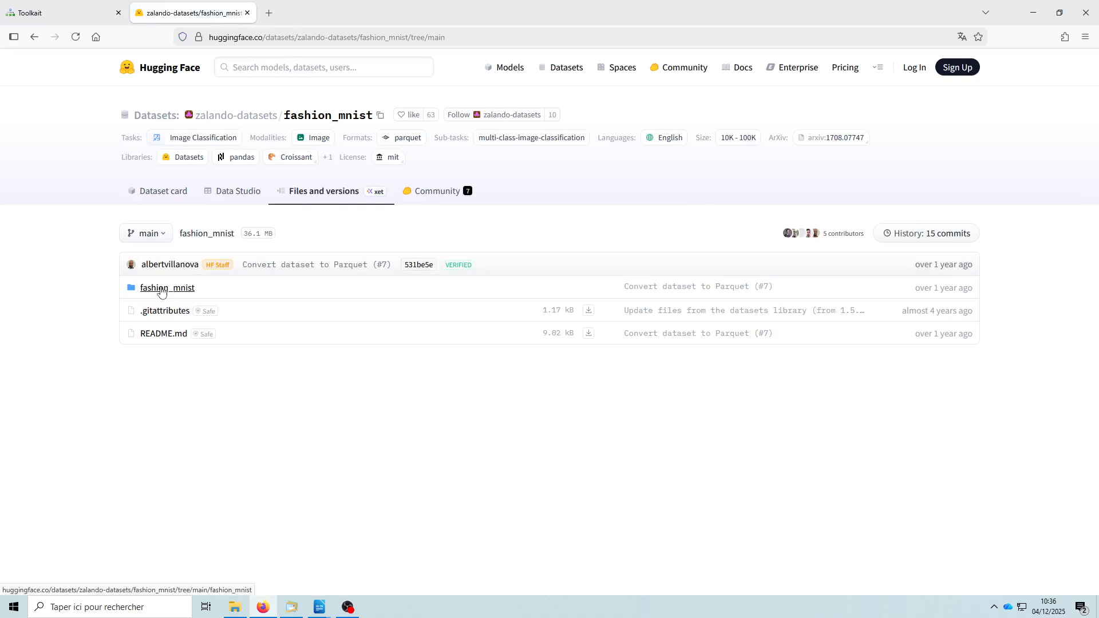
click(161, 290)
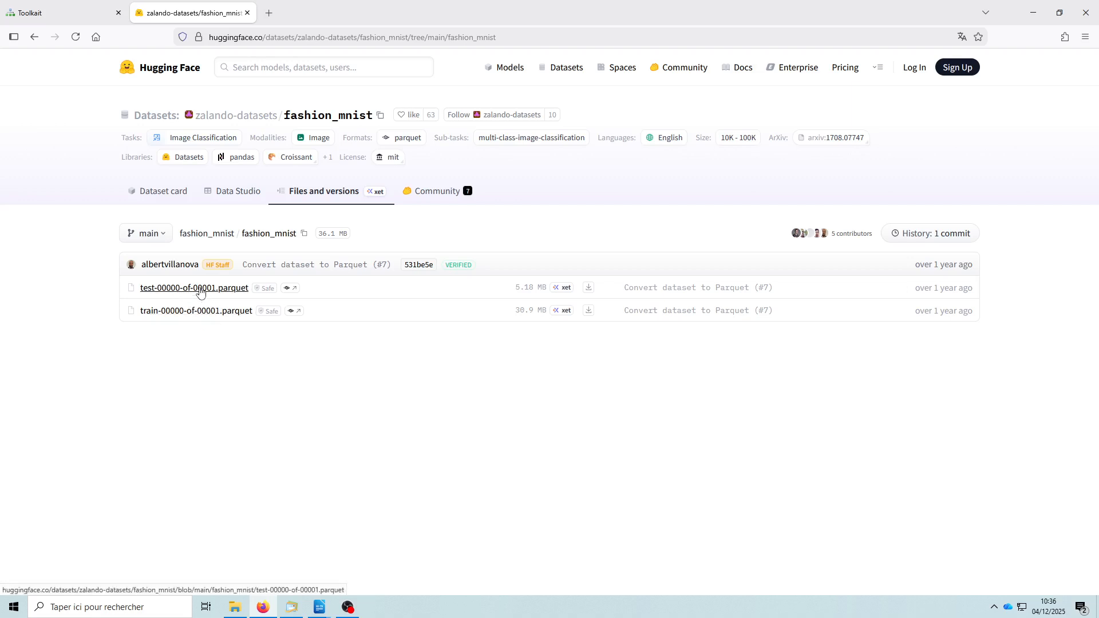
click(201, 289)
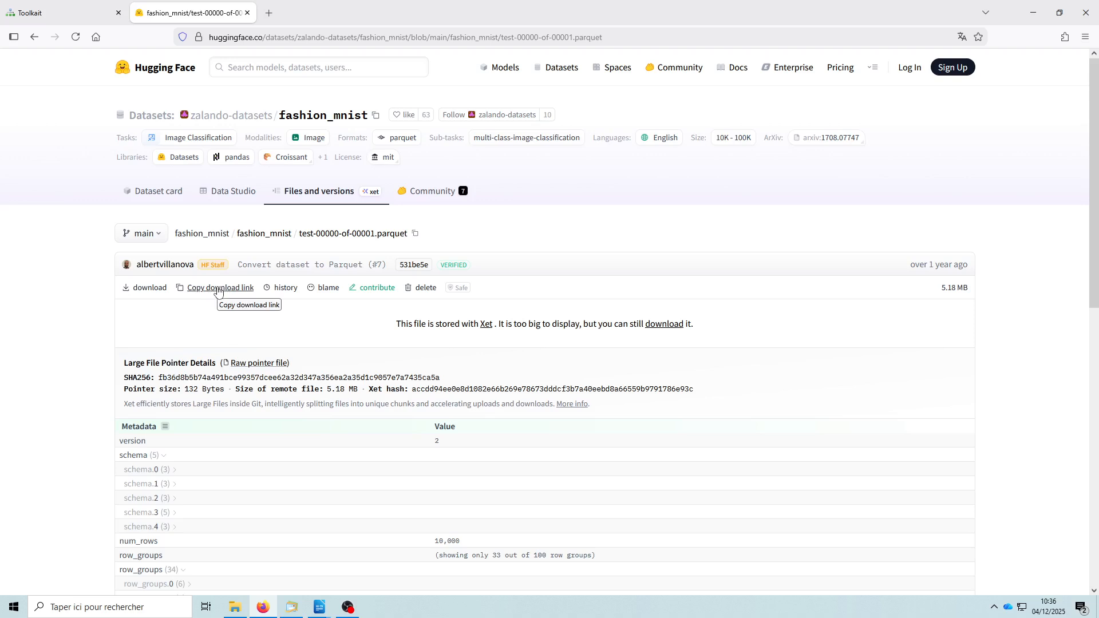
click(217, 289)
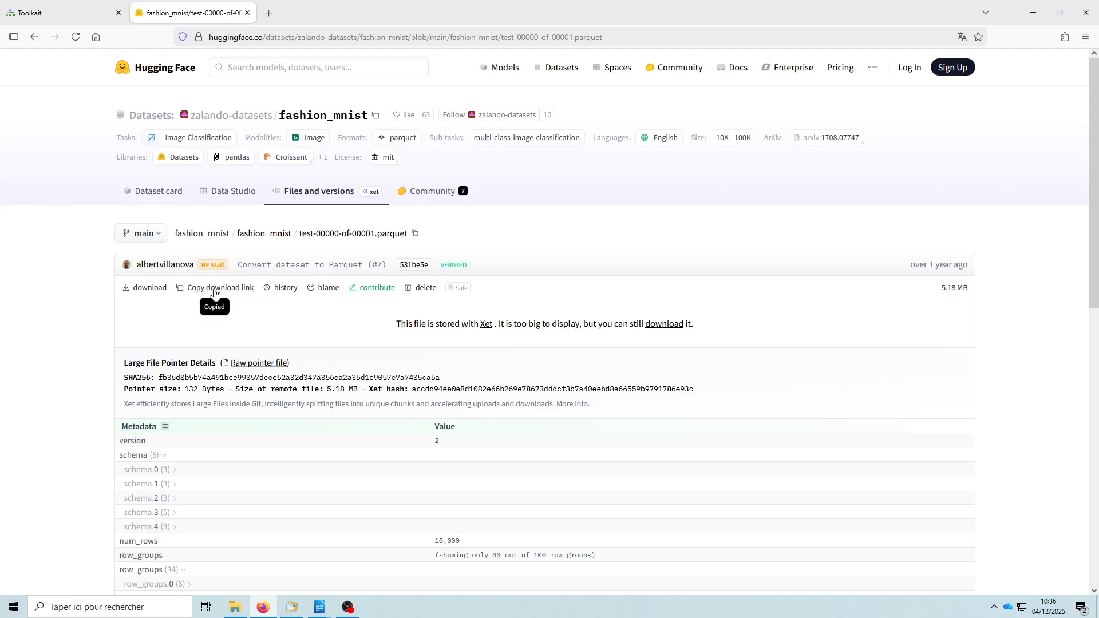
- Switch to Toolkait and load the fashion_mnist test parquet file as external data from the copied URL
click(71, 16)
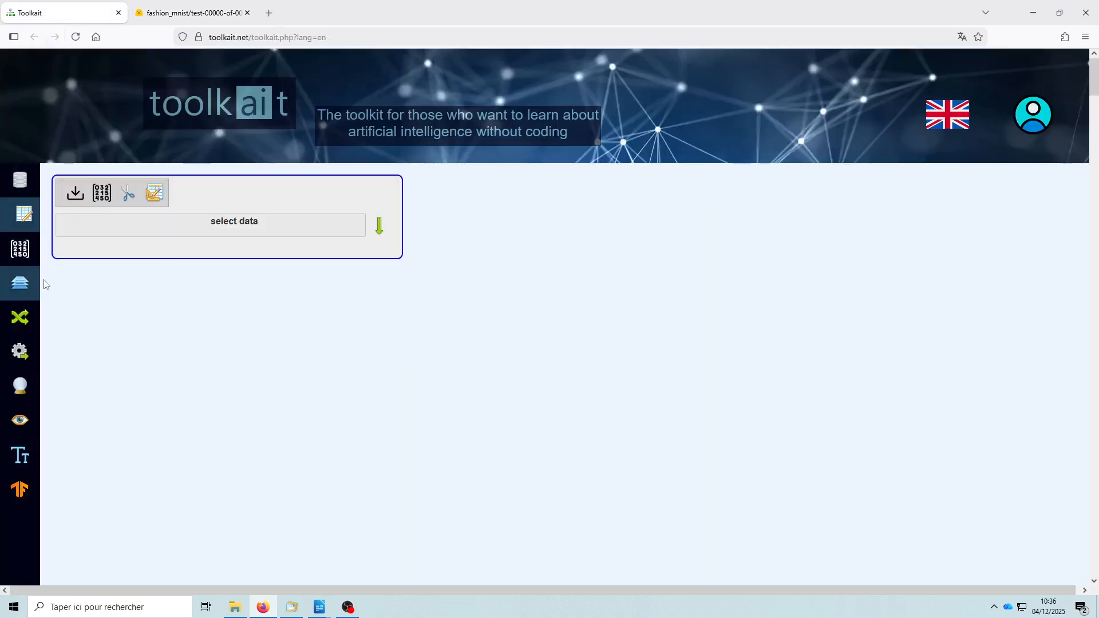
click(77, 195)
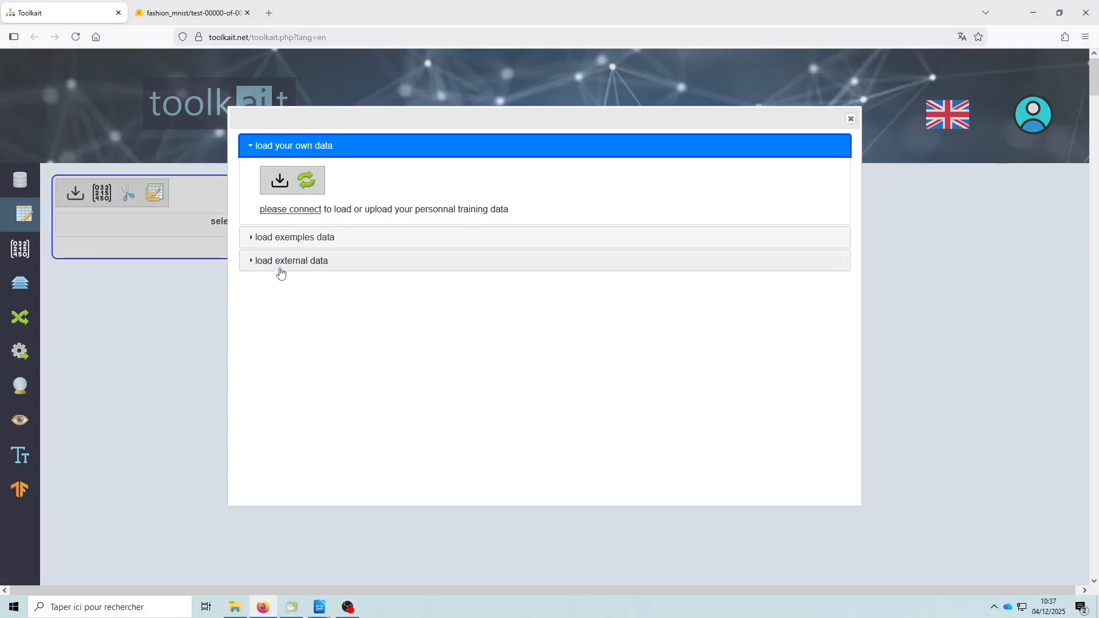
click(297, 261)
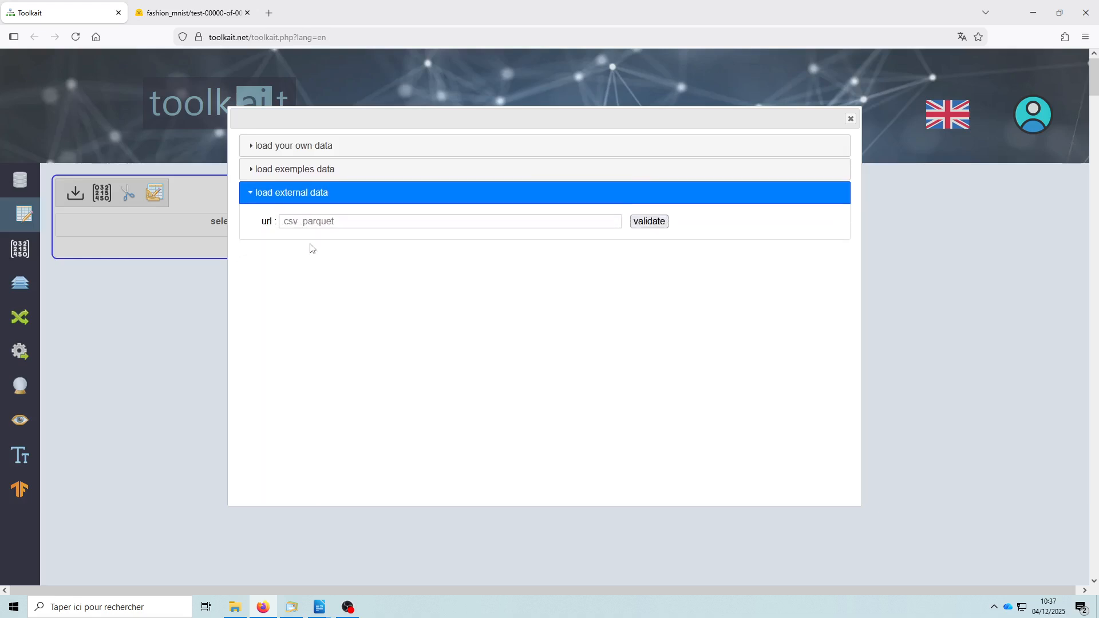
click(309, 222)
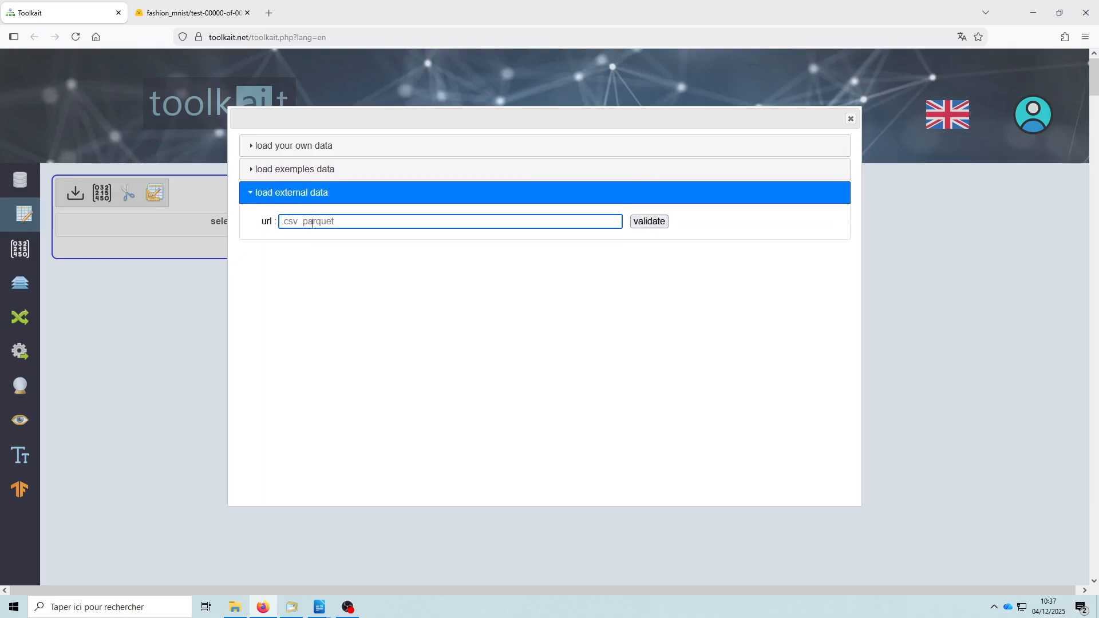
key(ctrl+v)
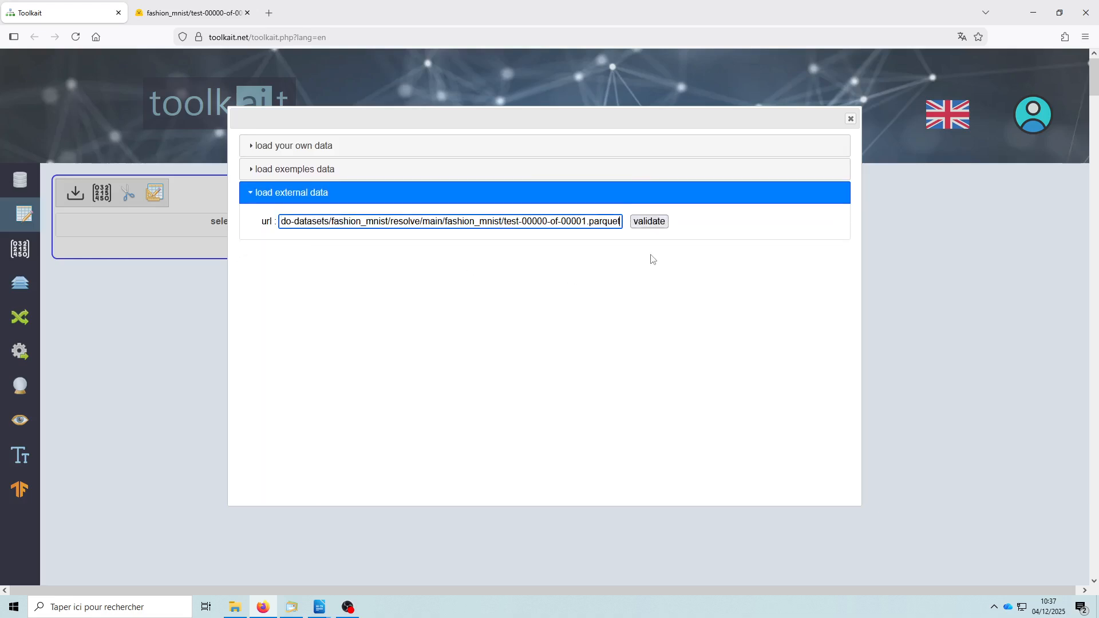
click(644, 223)
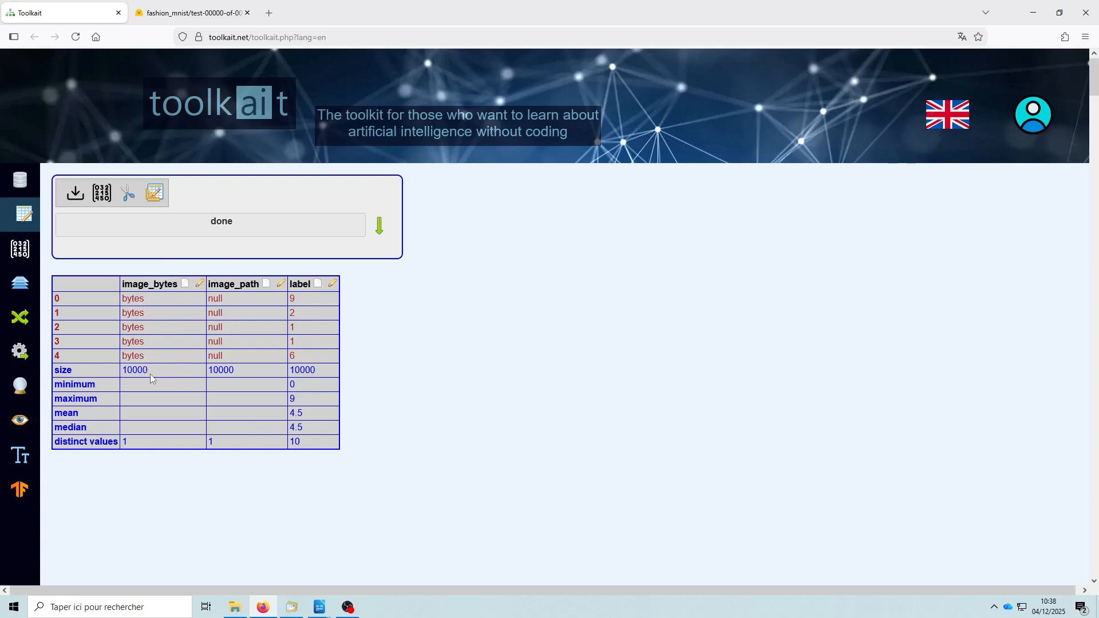
- Set the image_bytes column's type to image with greyscale channels, keeping the PNG format
click(199, 284)
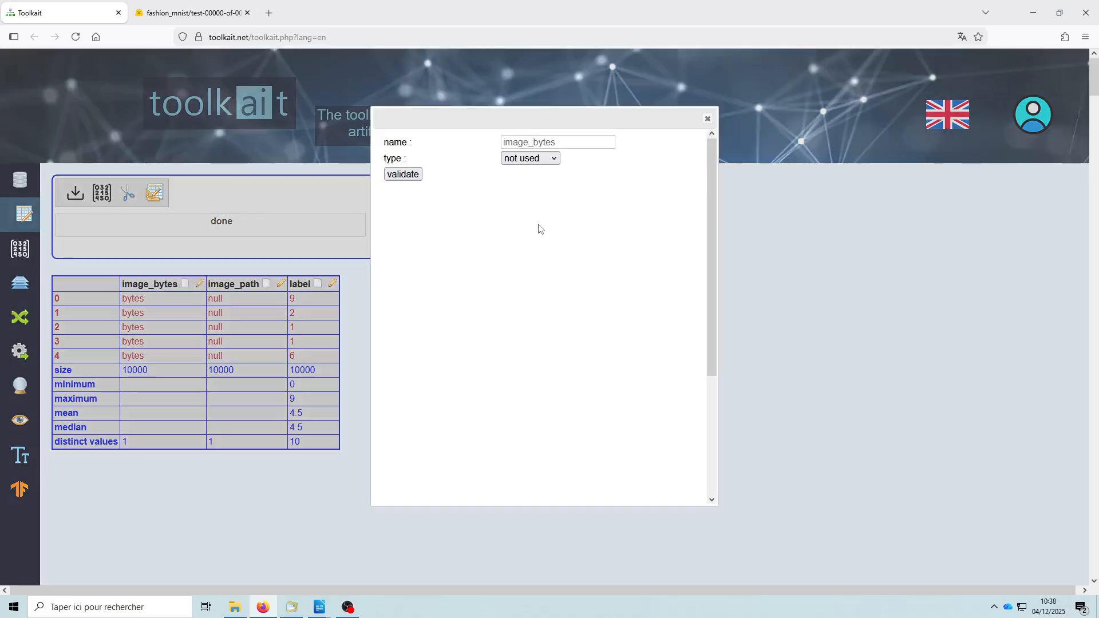
click(529, 160)
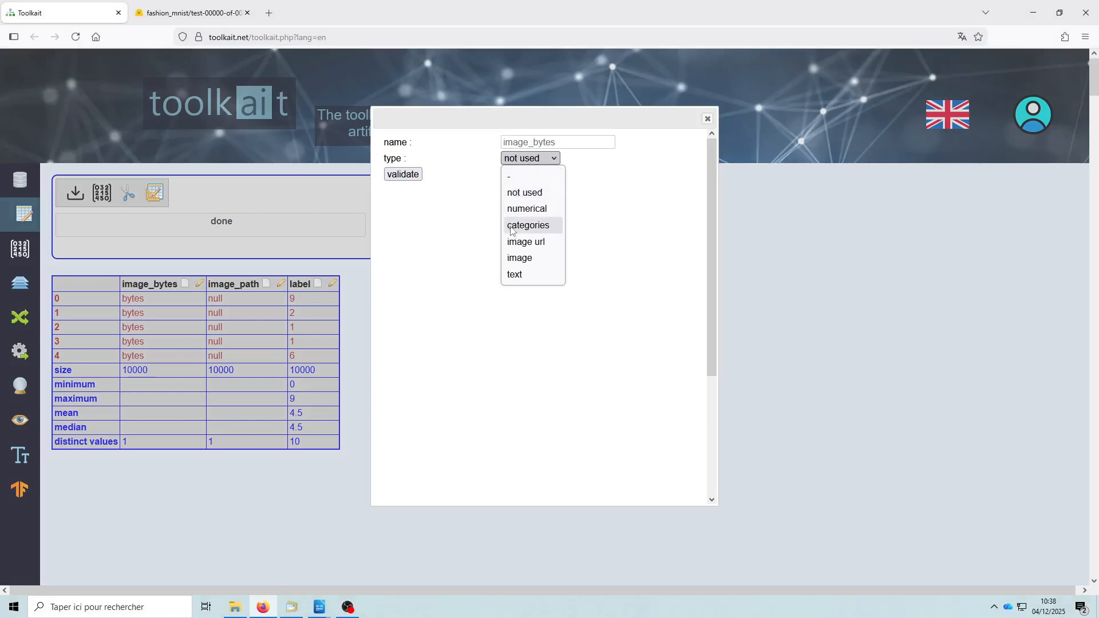
click(527, 260)
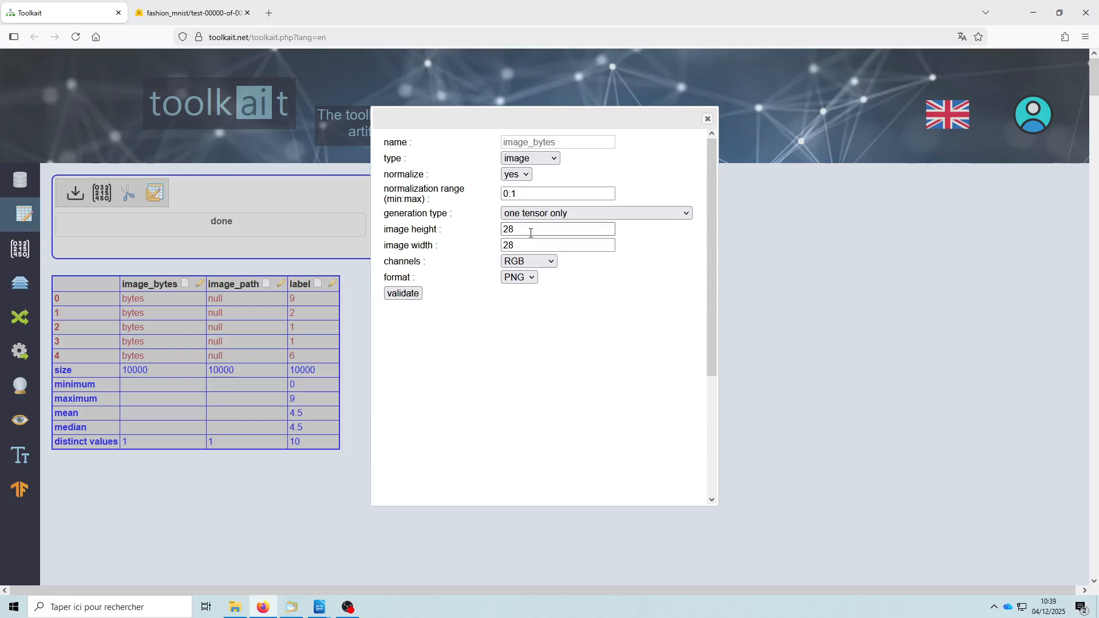
click(533, 263)
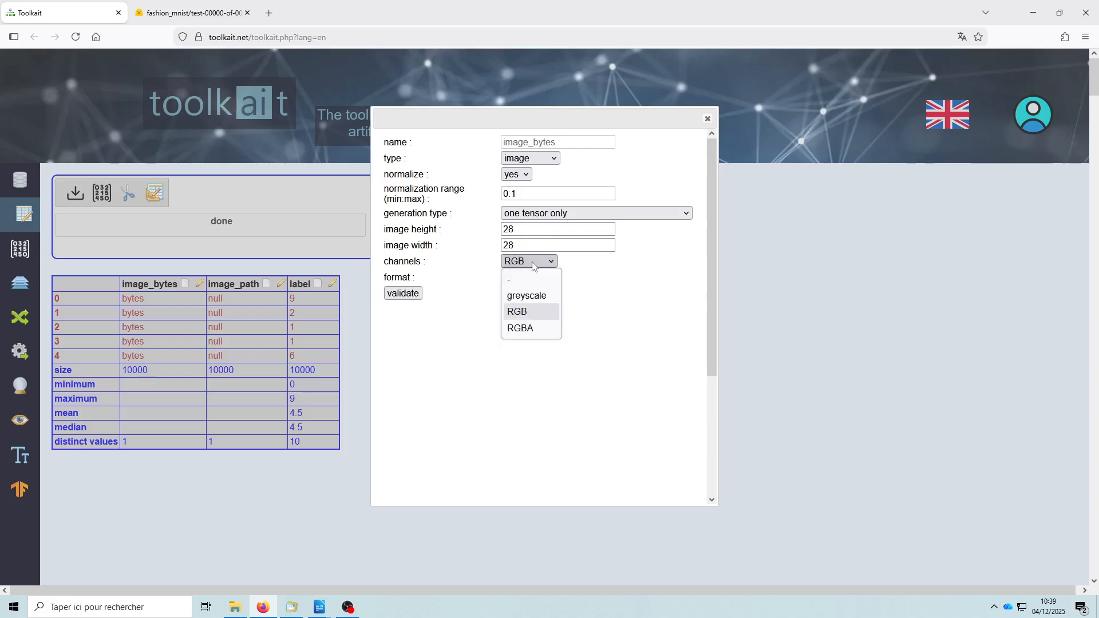
click(535, 303)
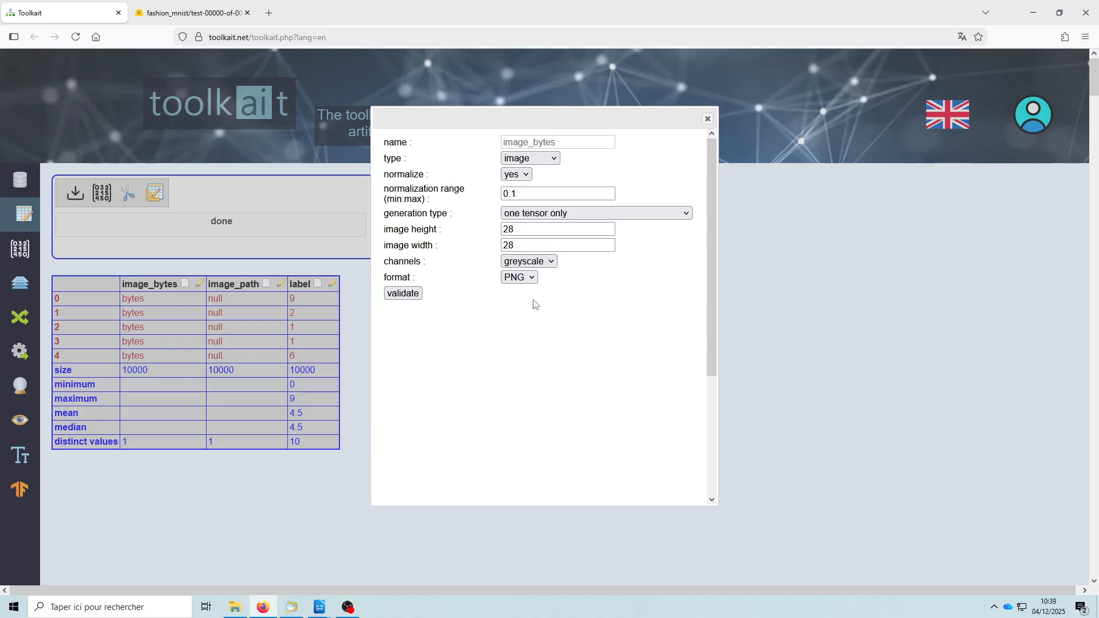
click(508, 278)
click(596, 311)
click(402, 293)
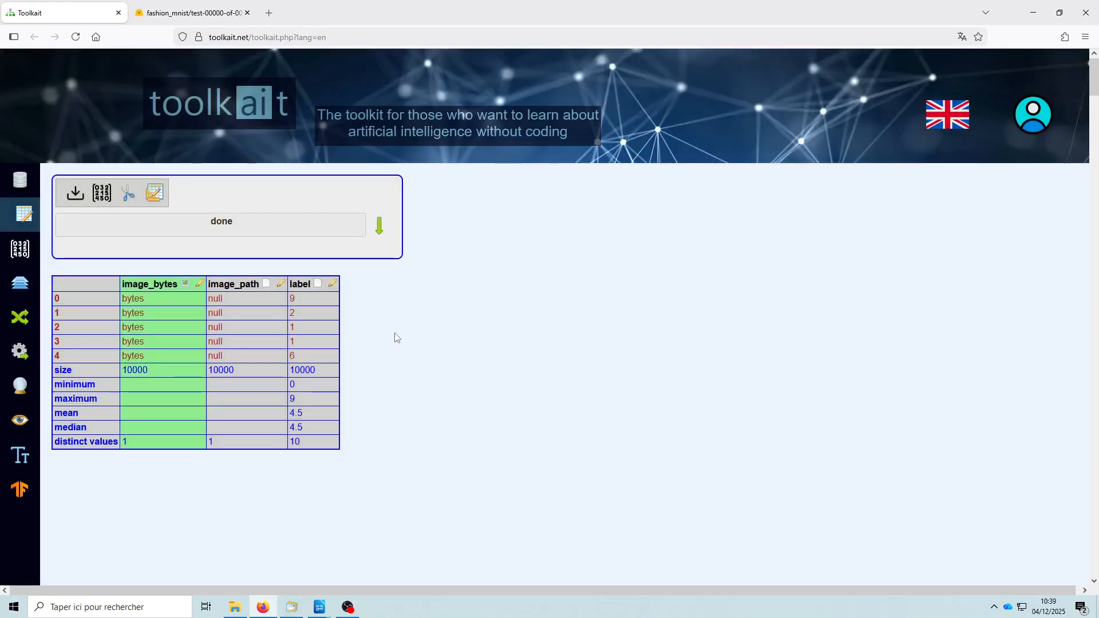
- Set the label column's type to categories and validate its properties
click(333, 285)
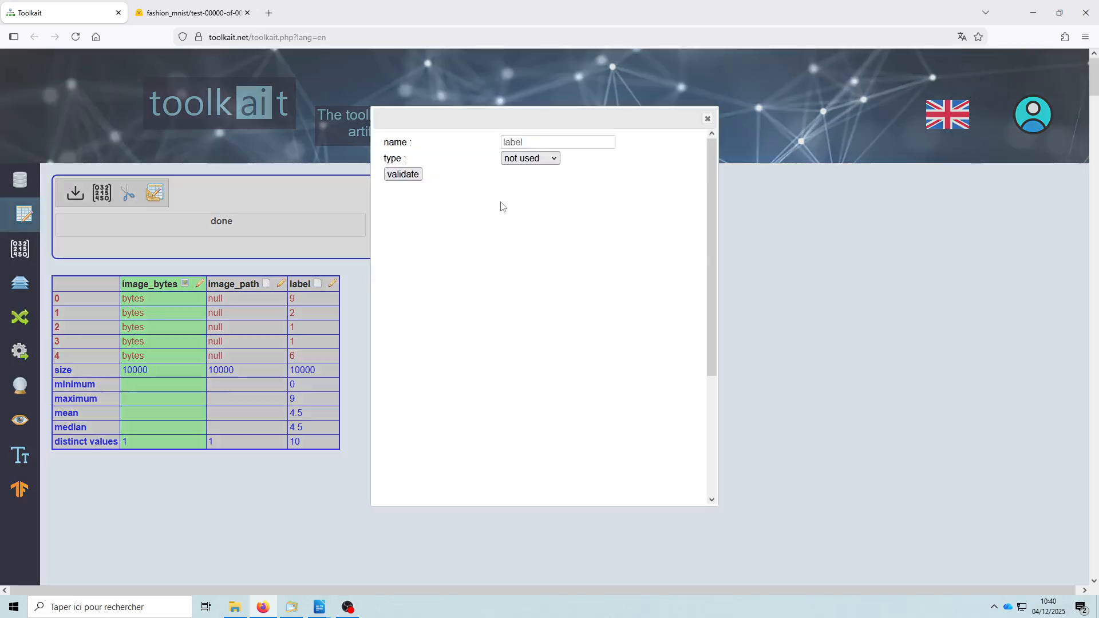
click(533, 160)
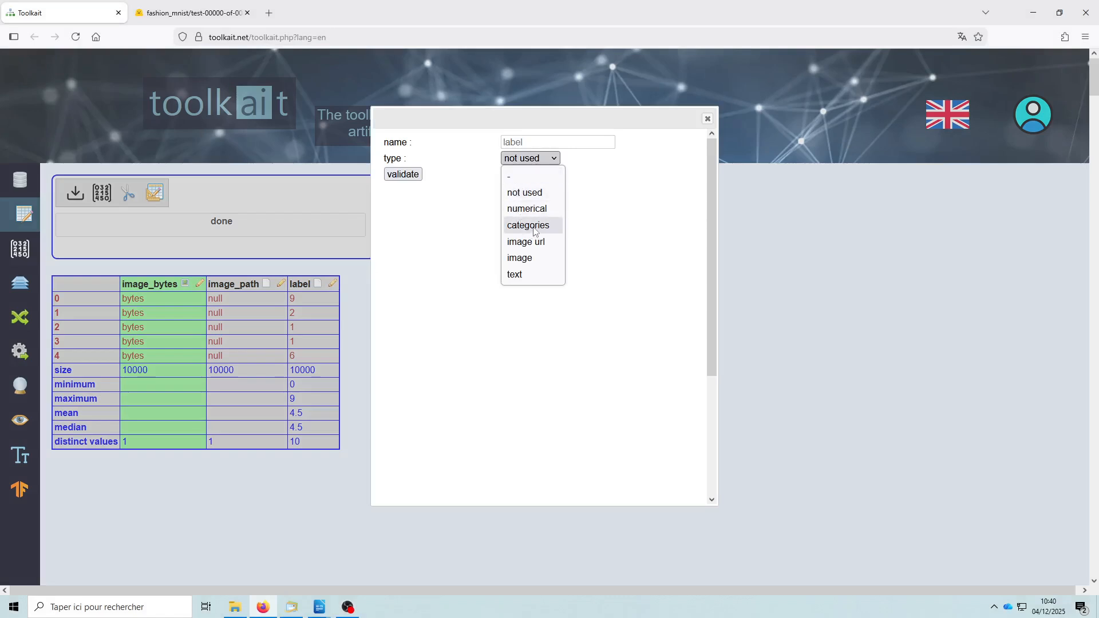
click(533, 226)
click(524, 175)
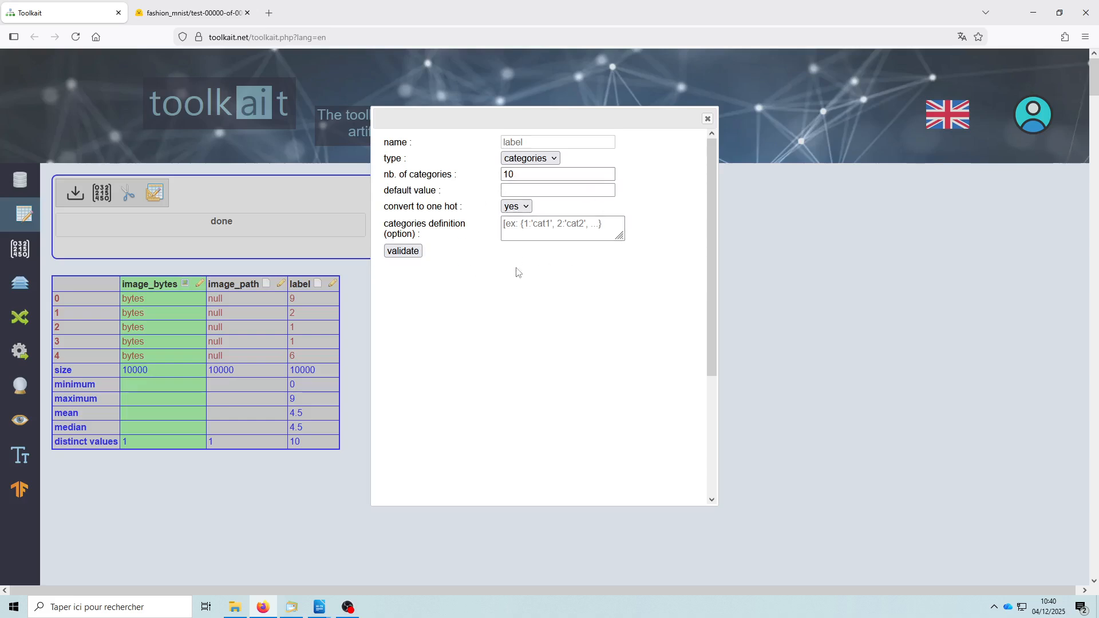
click(404, 251)
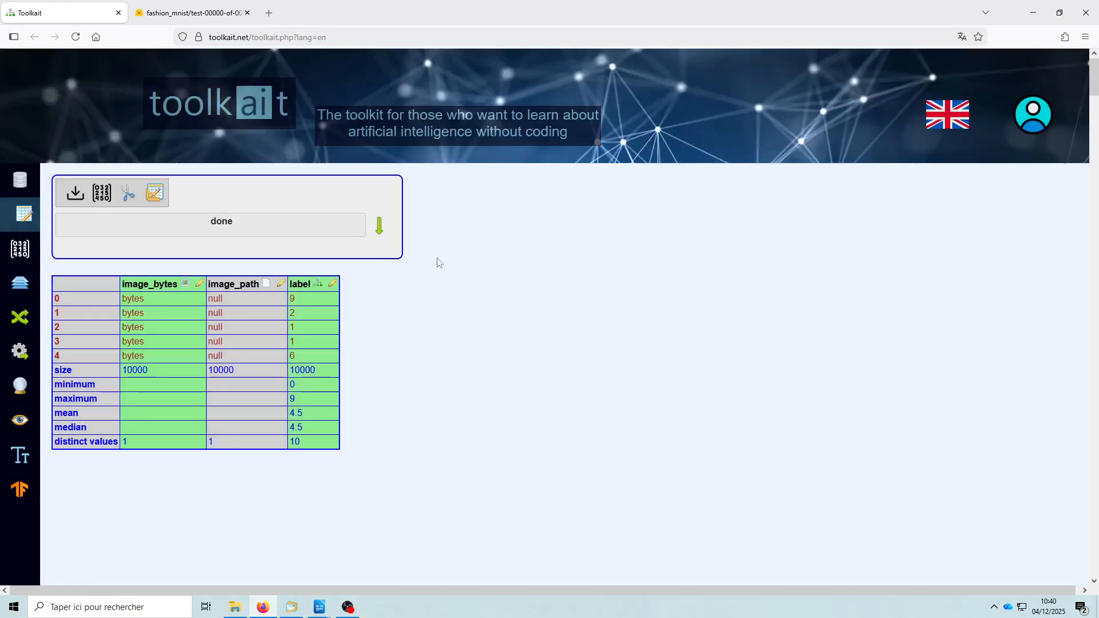
- Convert the configured columns into tensors and examine the detailed image_bytes and label records
click(104, 198)
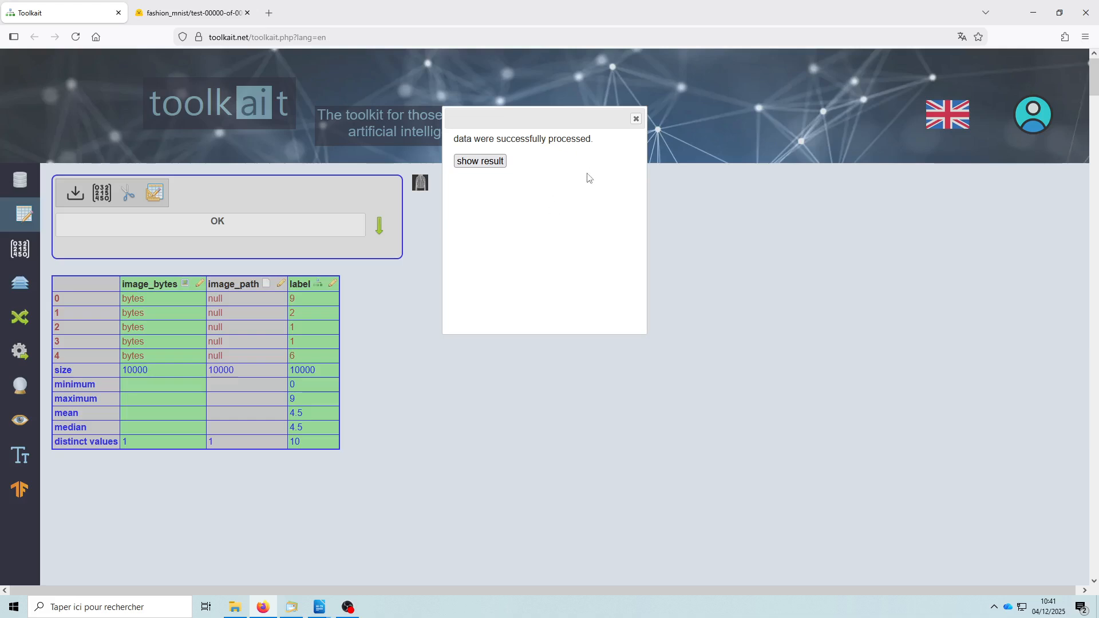
click(482, 162)
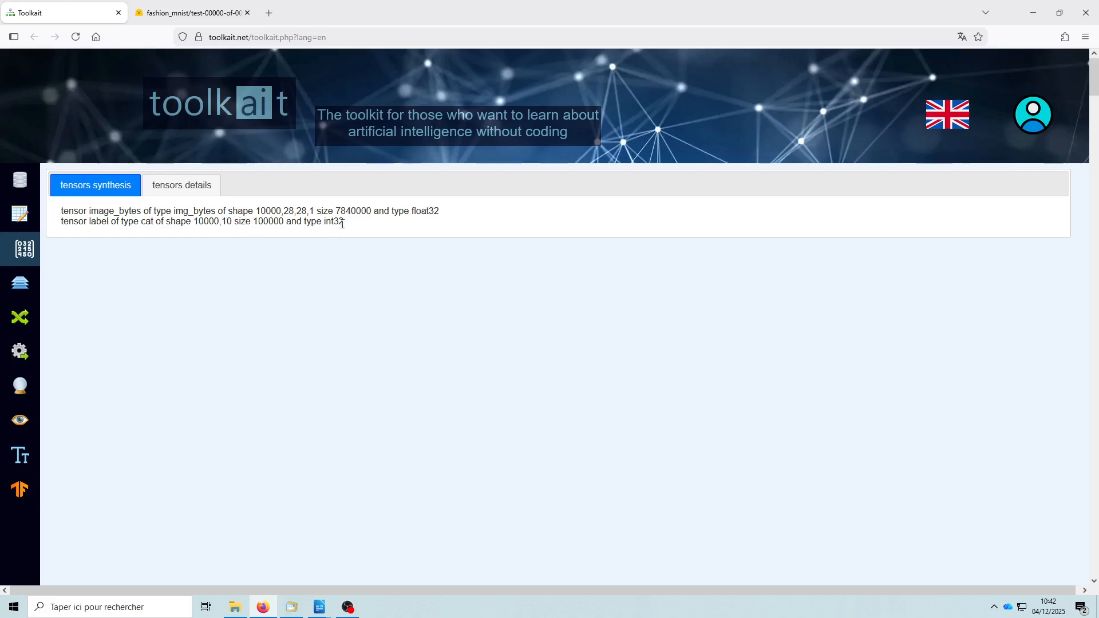
click(186, 190)
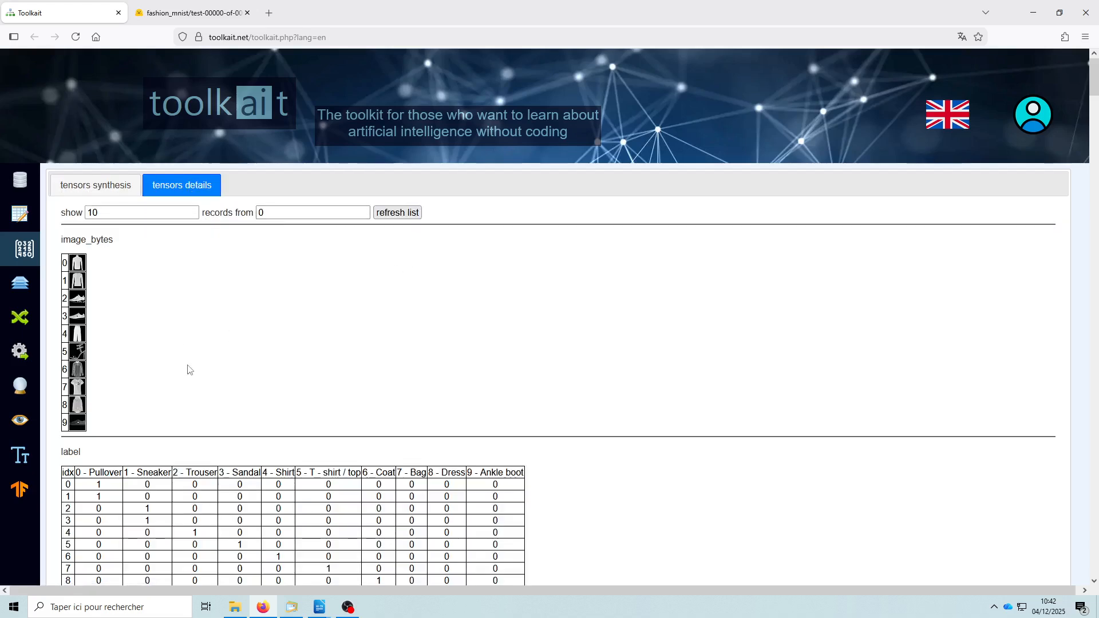
scroll(244, 359, down, 3)
scroll(693, 435, up, 2)
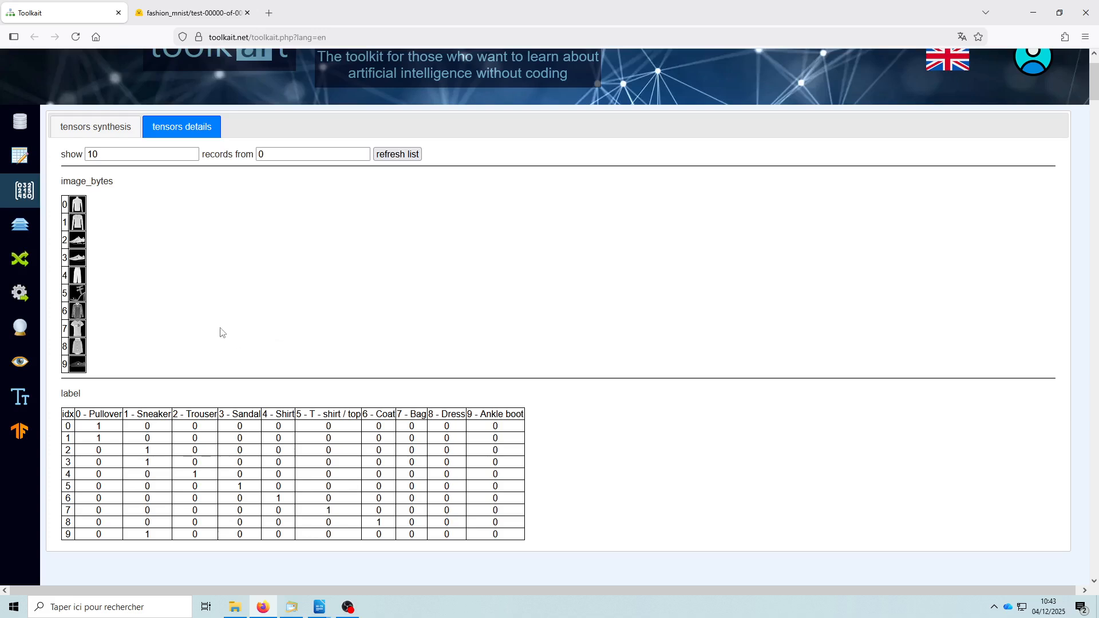
- In the model design, add a second layer and arrange it above layer 1 with a gap between them
click(23, 235)
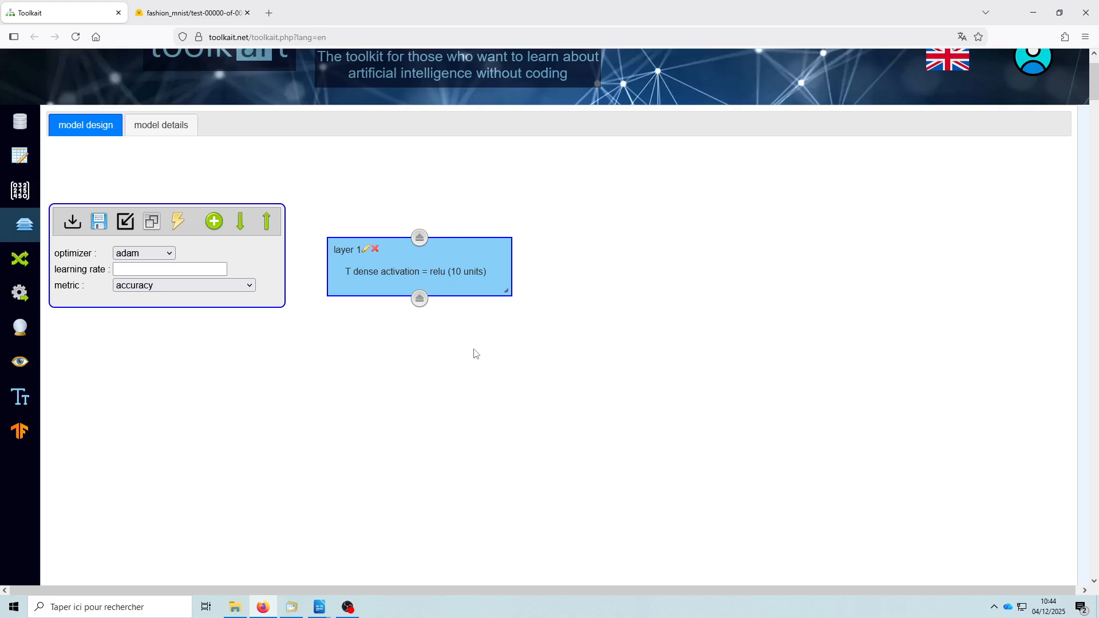
drag(386, 279, 438, 394)
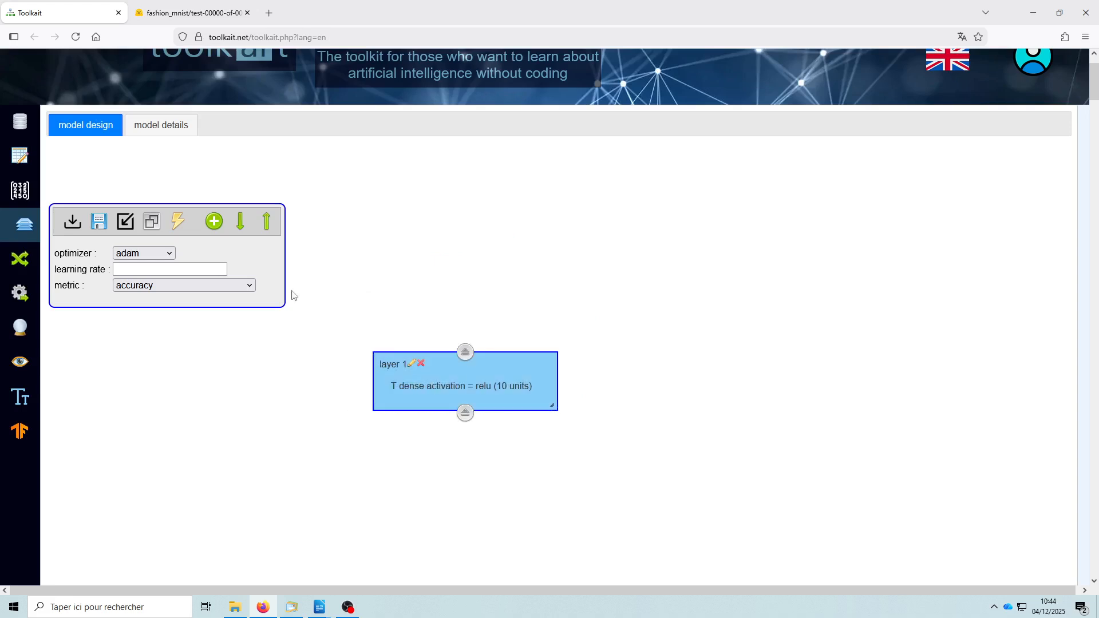
click(215, 226)
drag(419, 323, 456, 303)
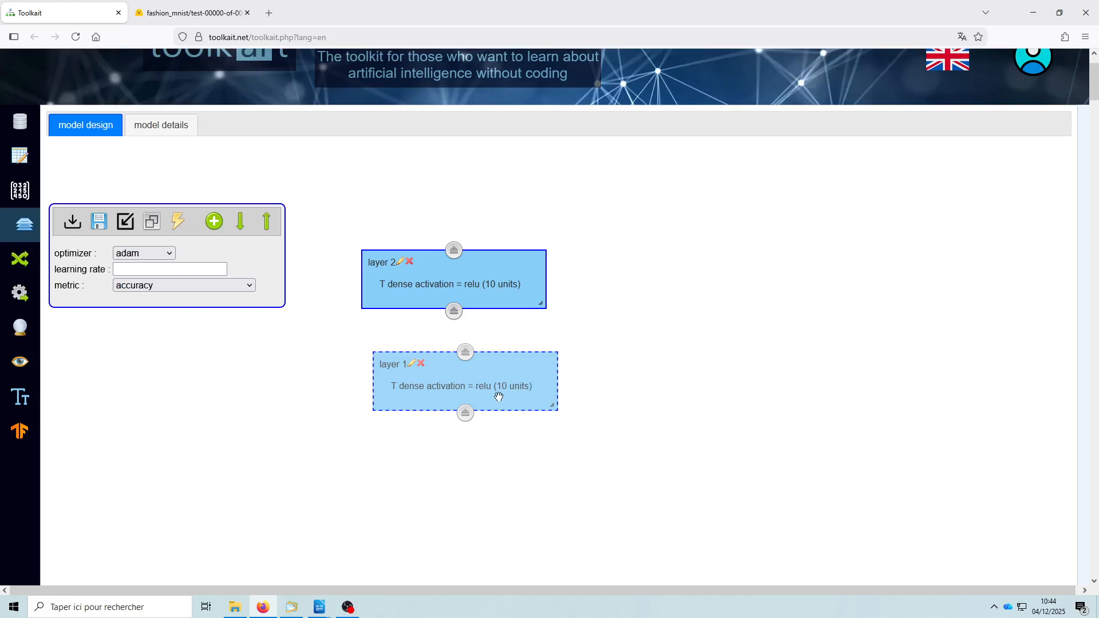
drag(442, 385, 440, 416)
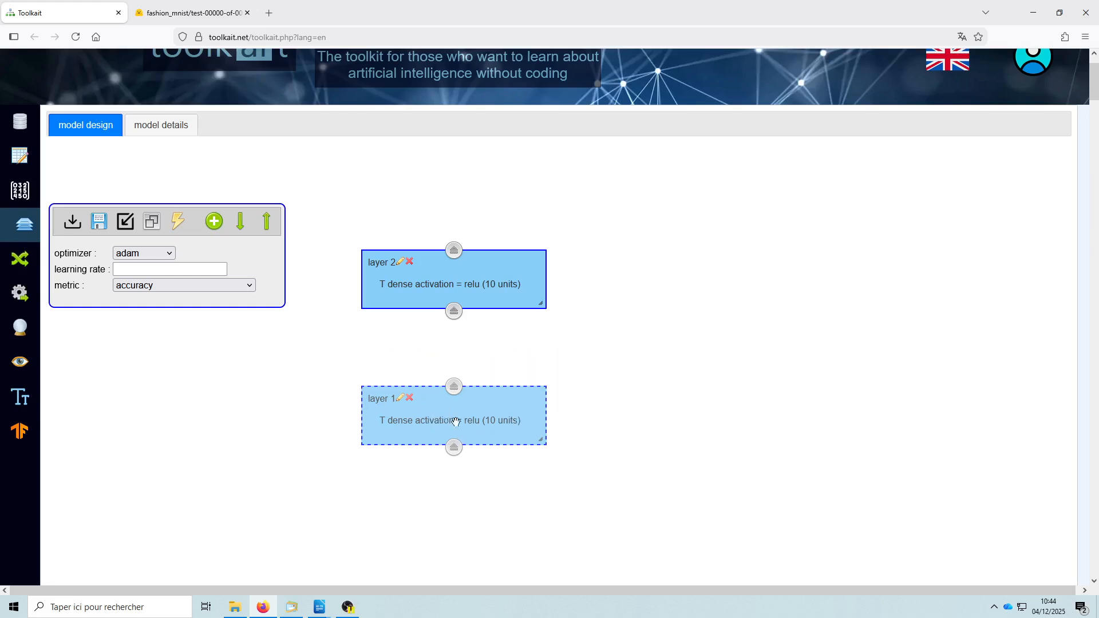
- Change layer 1 to an input layer with input shape 28/28/1
click(402, 400)
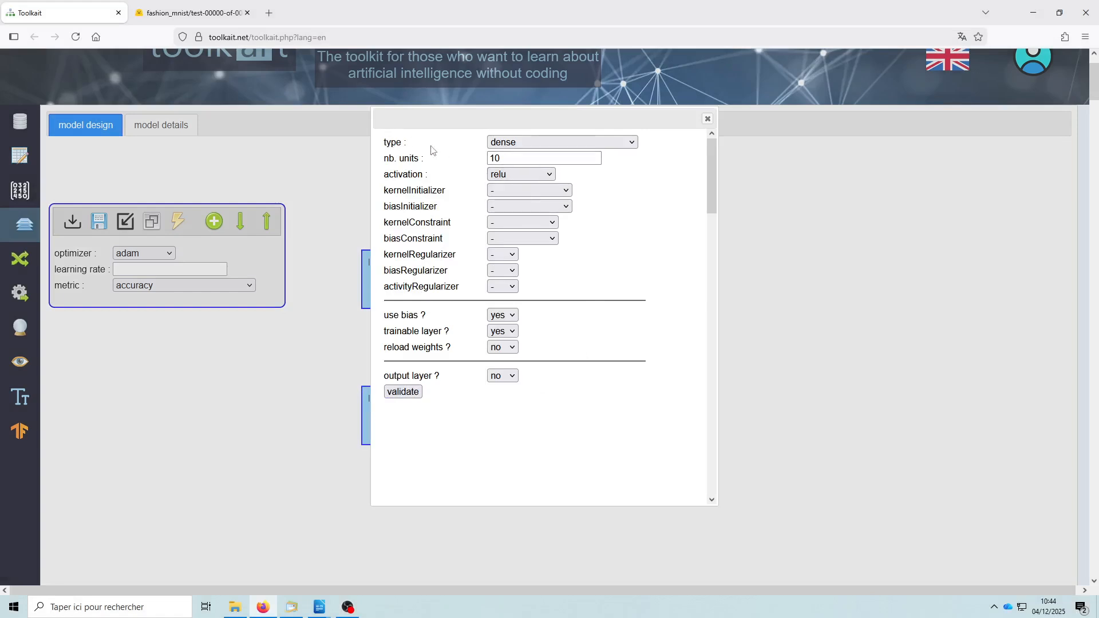
click(541, 148)
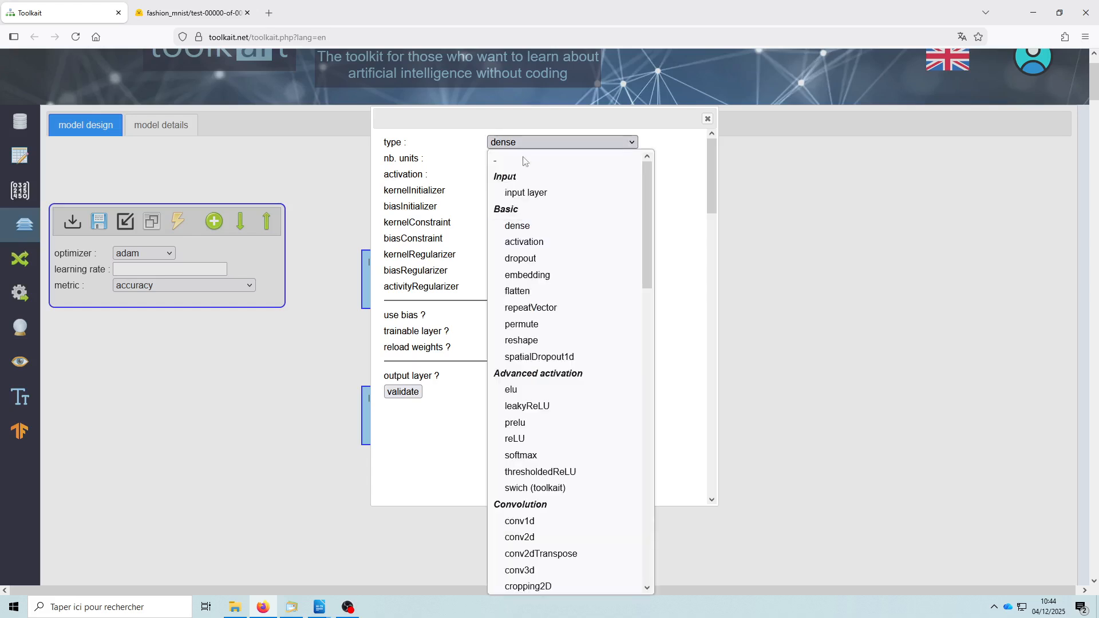
click(541, 195)
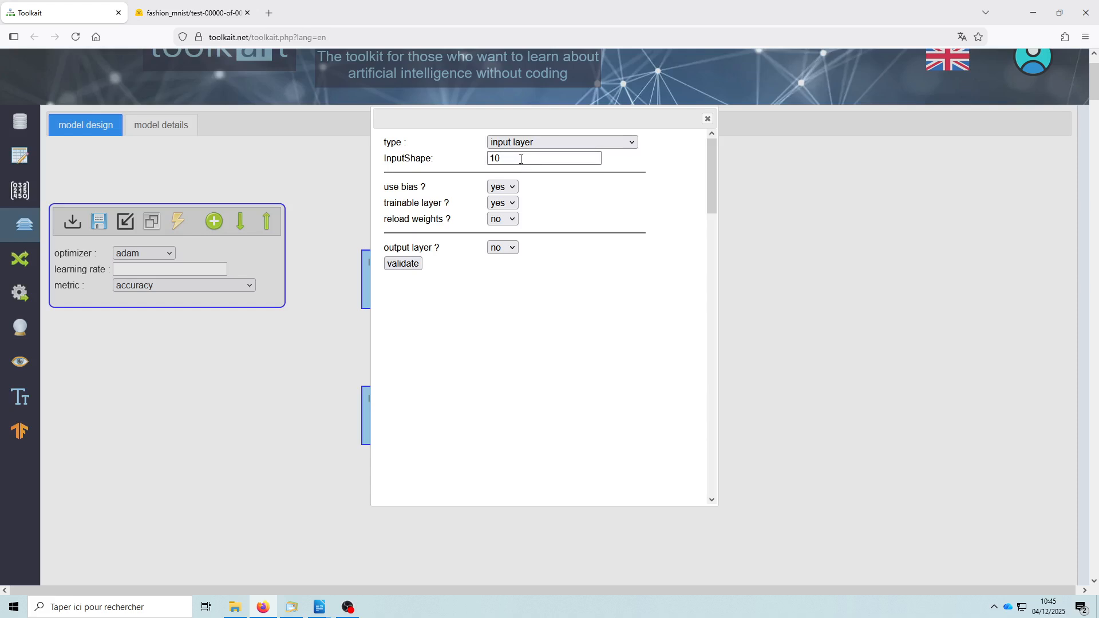
drag(521, 159, 466, 167)
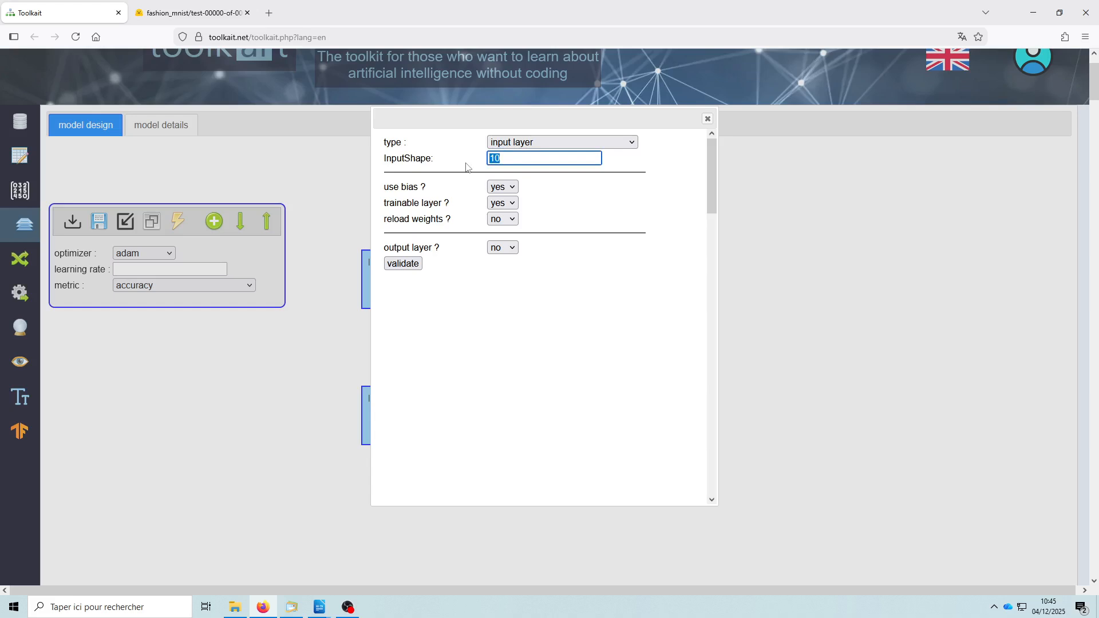
text(28/28/)
click(403, 264)
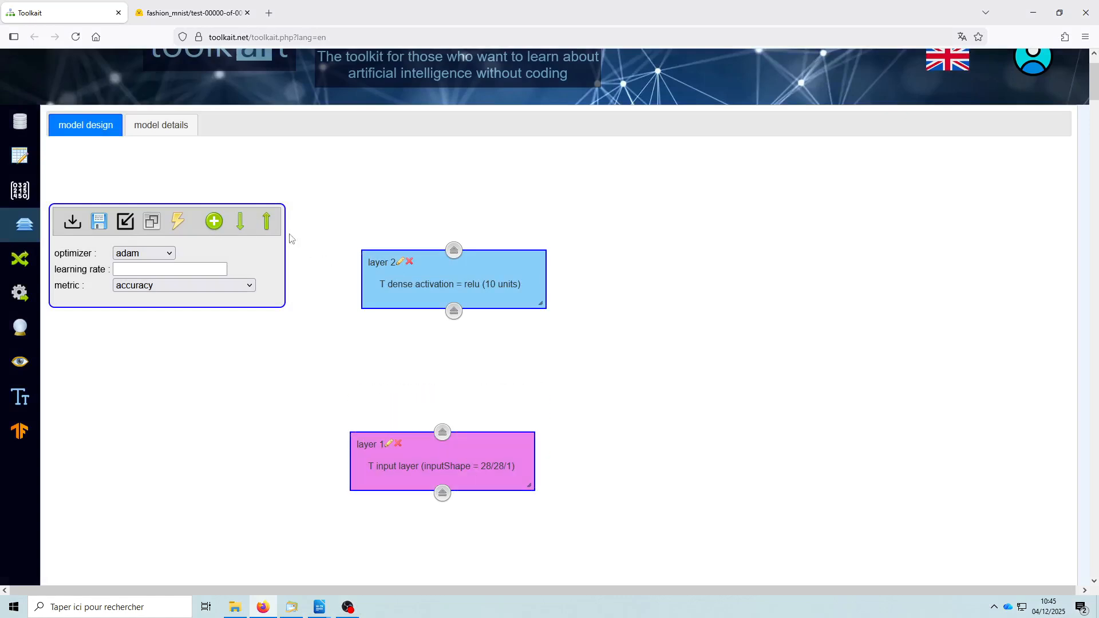
- Align layer 2 closely above the input layer and change its type to flatten
drag(437, 283, 424, 365)
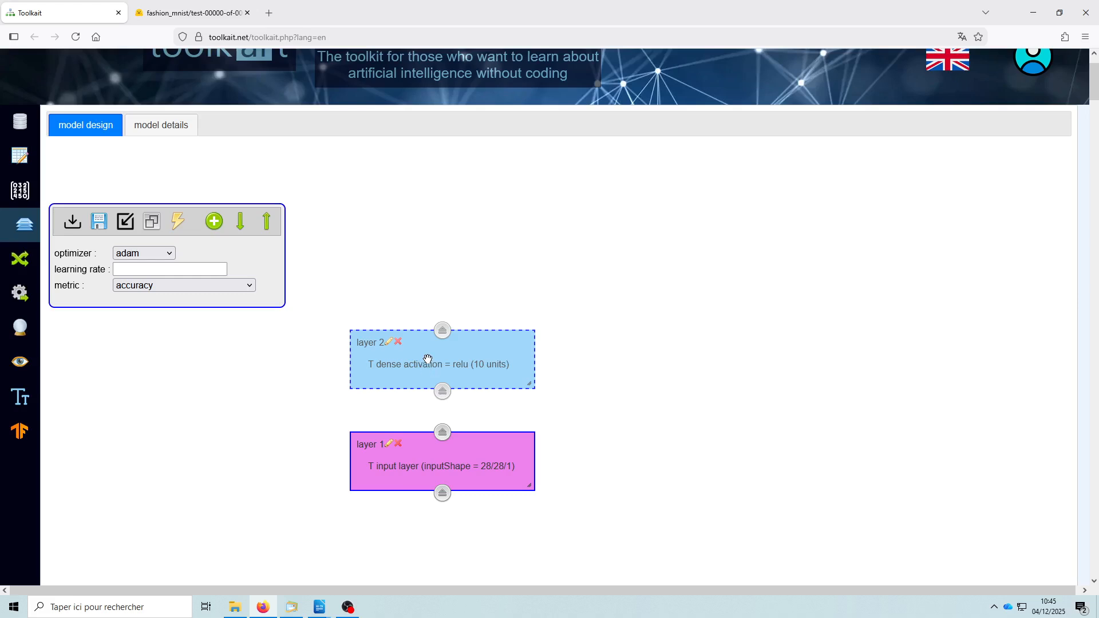
click(389, 344)
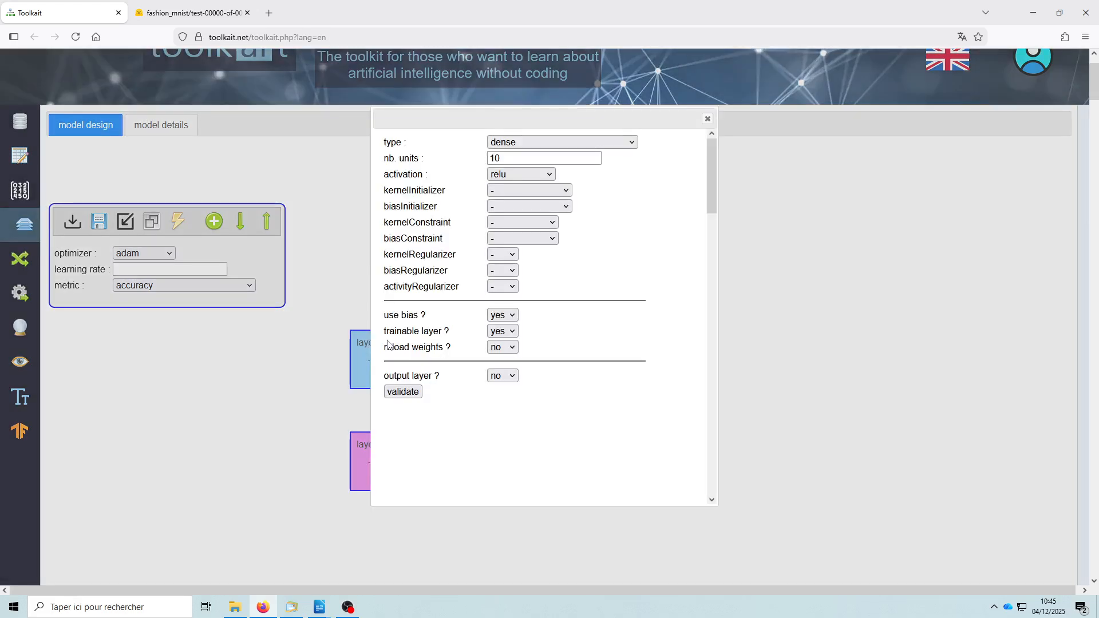
click(520, 147)
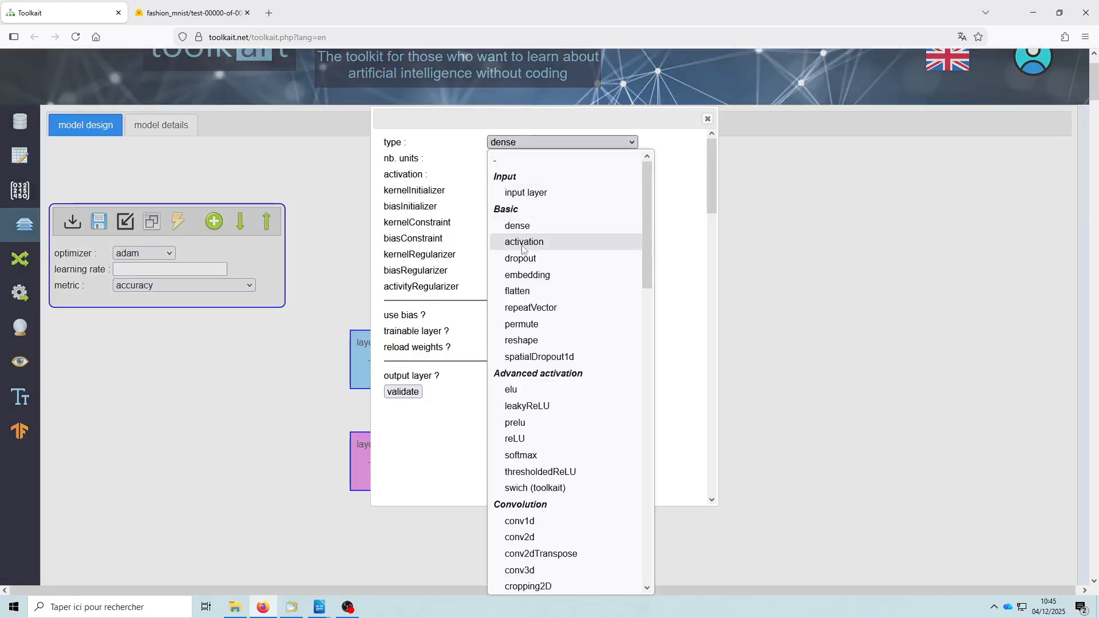
click(523, 297)
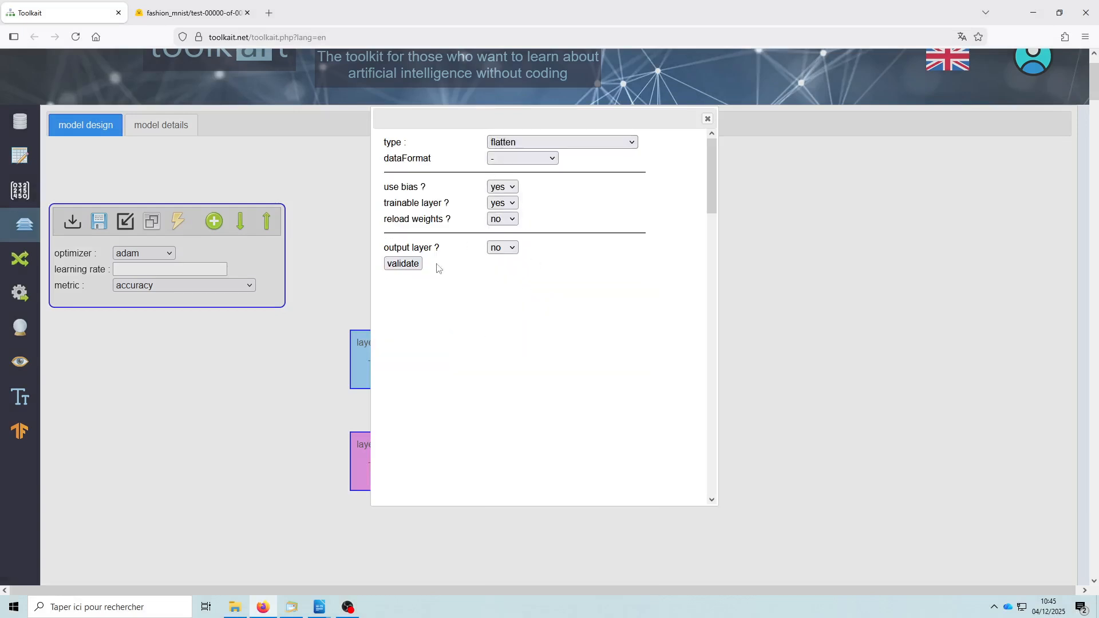
click(404, 264)
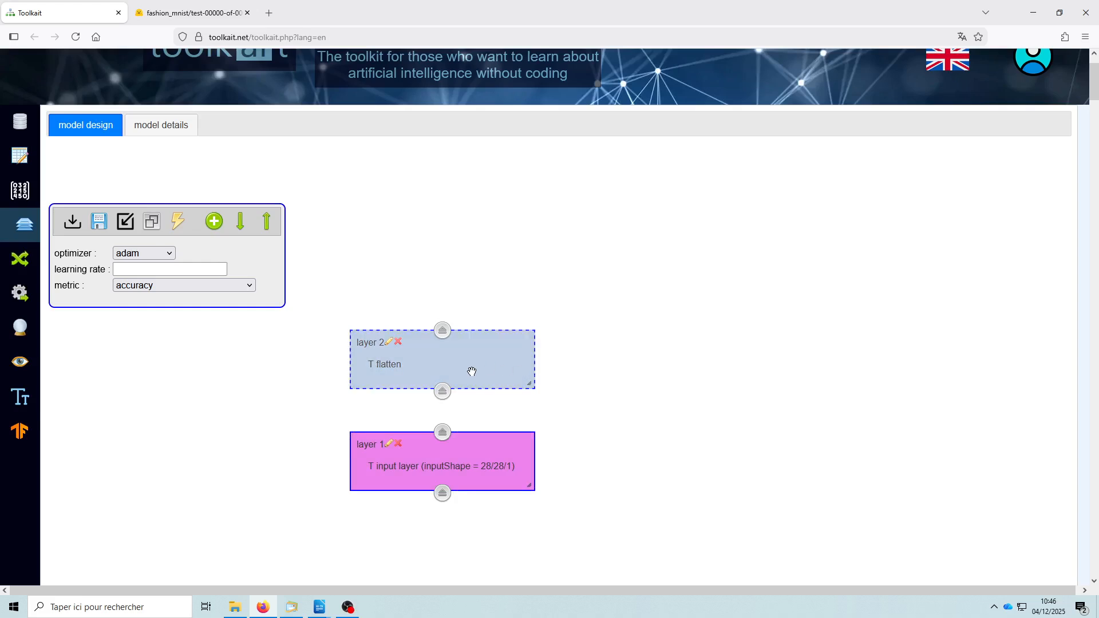
- Add a third dense layer, place it above the flatten layer and set it to 15 units
click(214, 222)
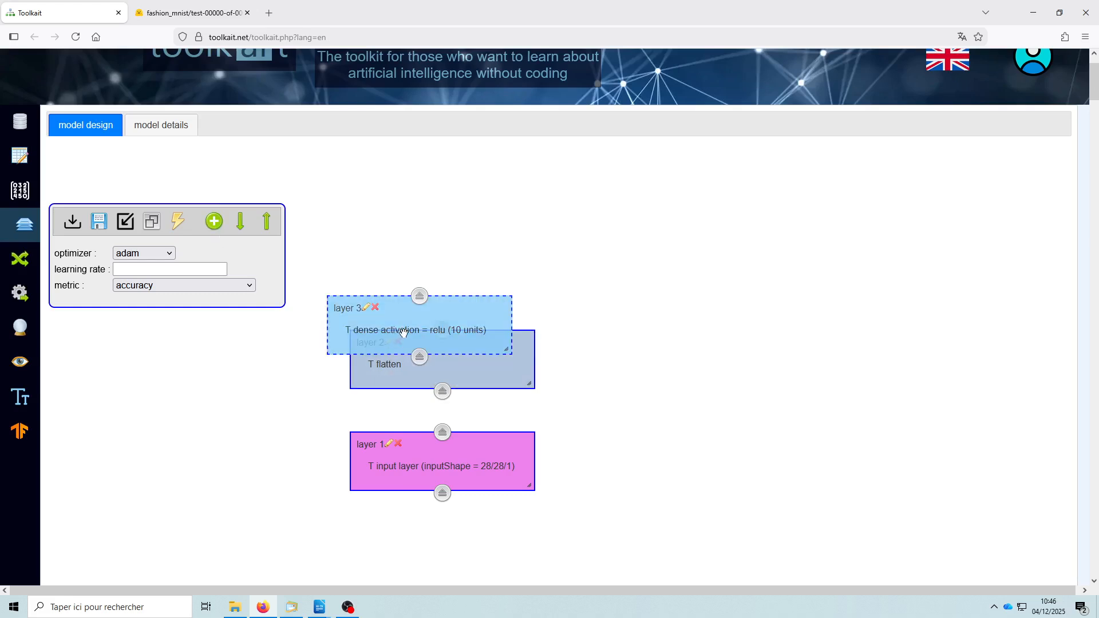
drag(404, 333, 445, 271)
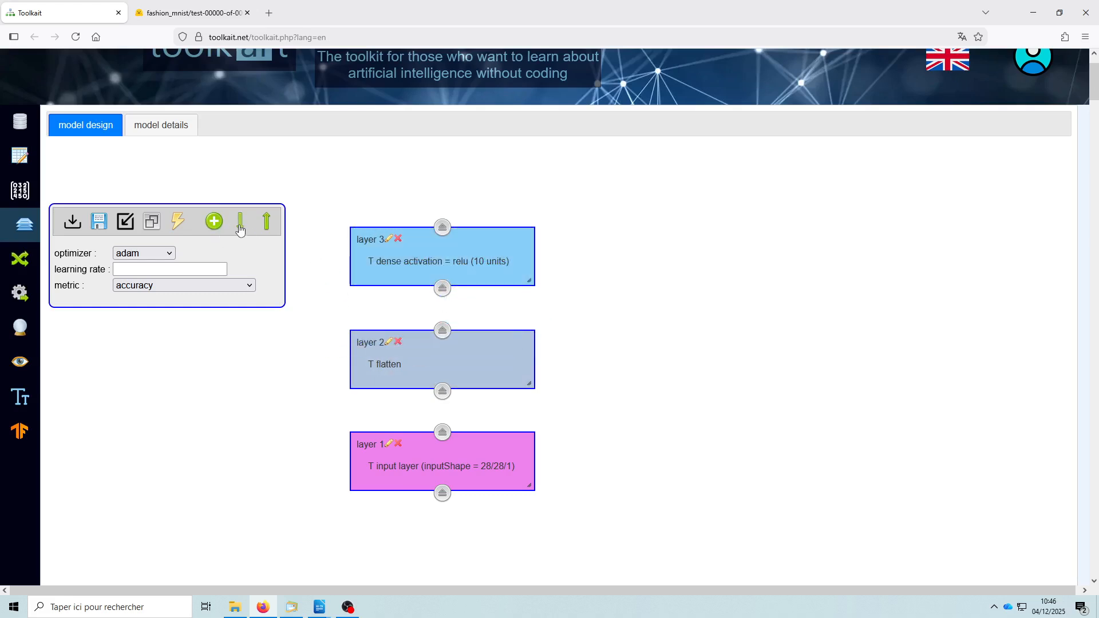
click(240, 230)
click(389, 331)
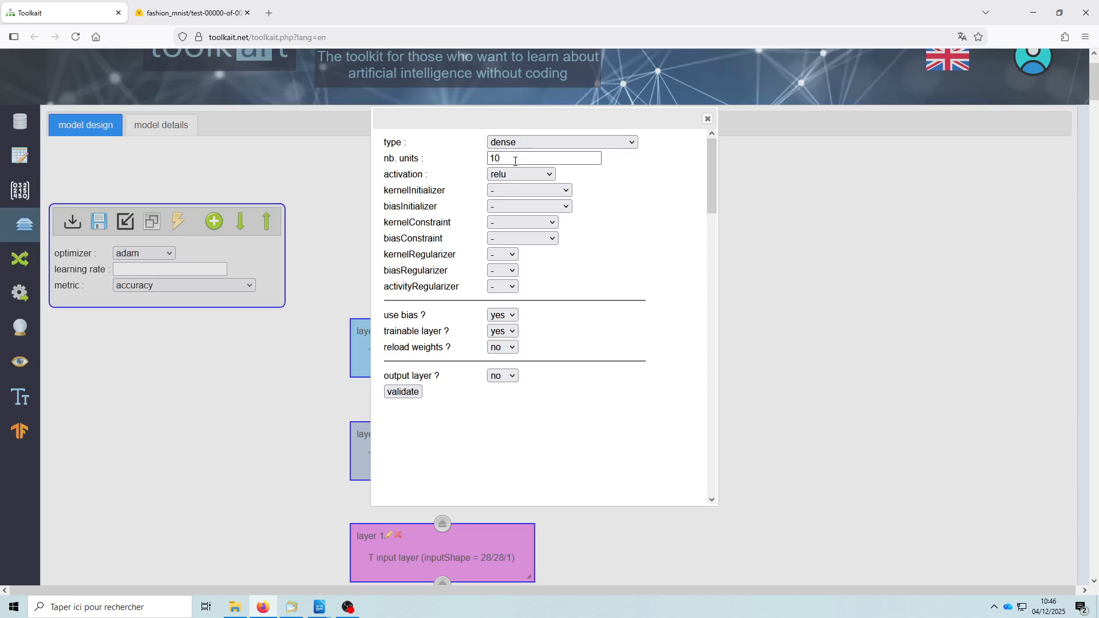
drag(515, 160, 463, 165)
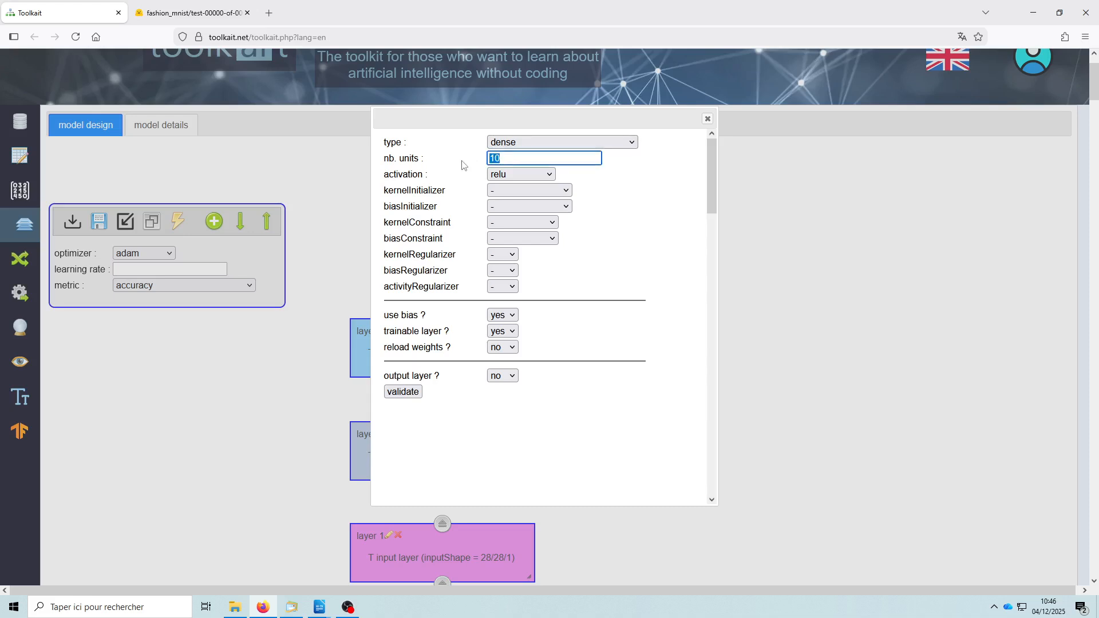
text(15)
click(404, 392)
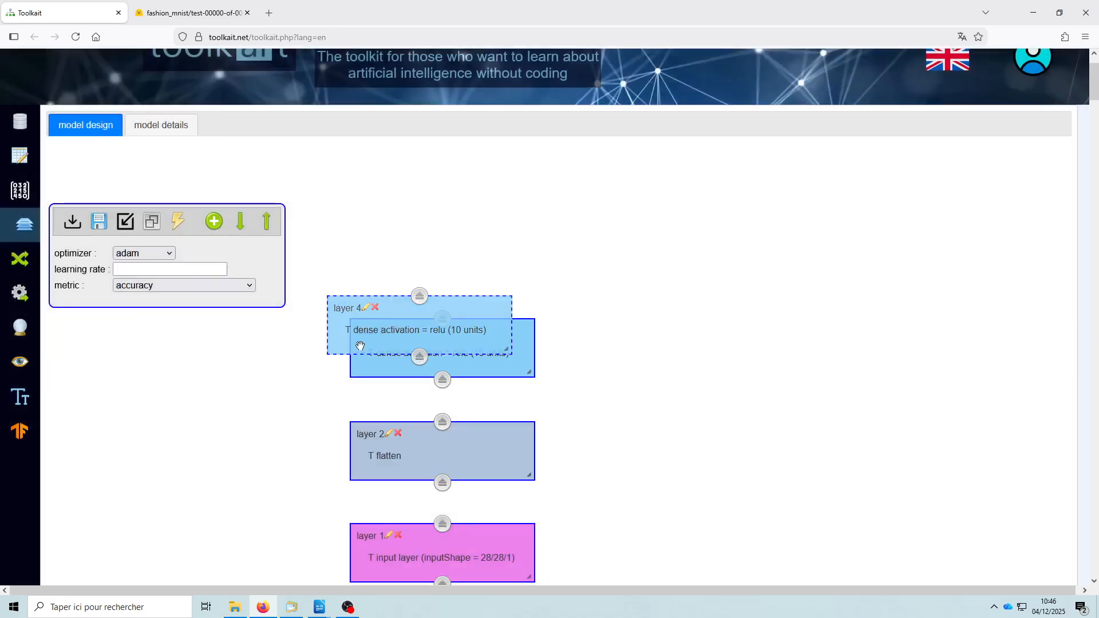
- Add a fourth dense layer, align it above layer 3 and set it to 15 units
drag(360, 346, 395, 264)
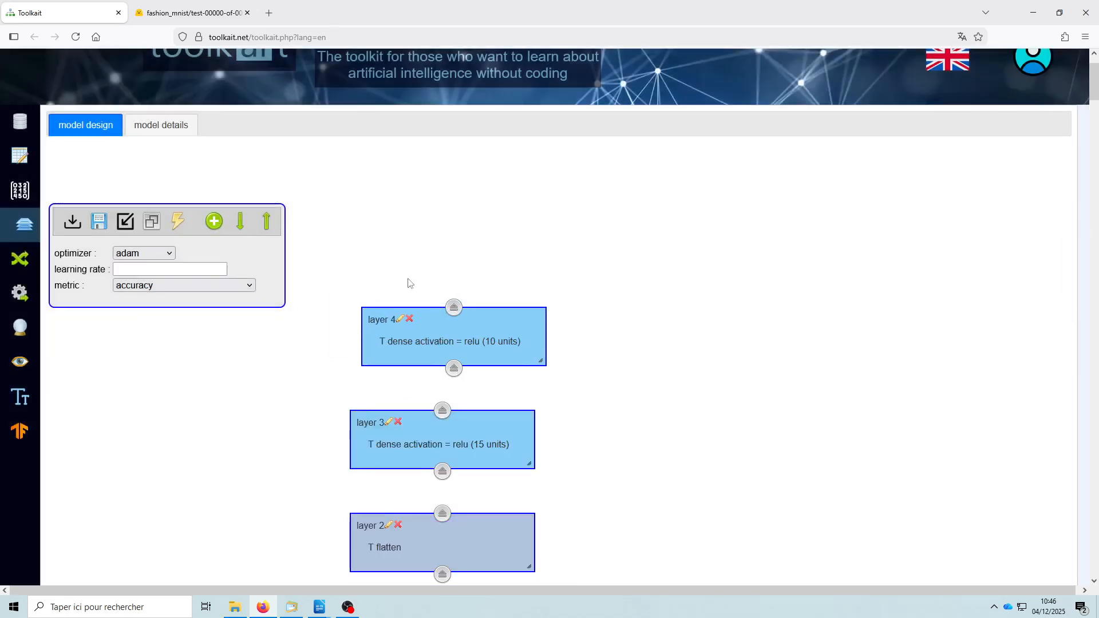
drag(454, 333, 446, 334)
click(389, 319)
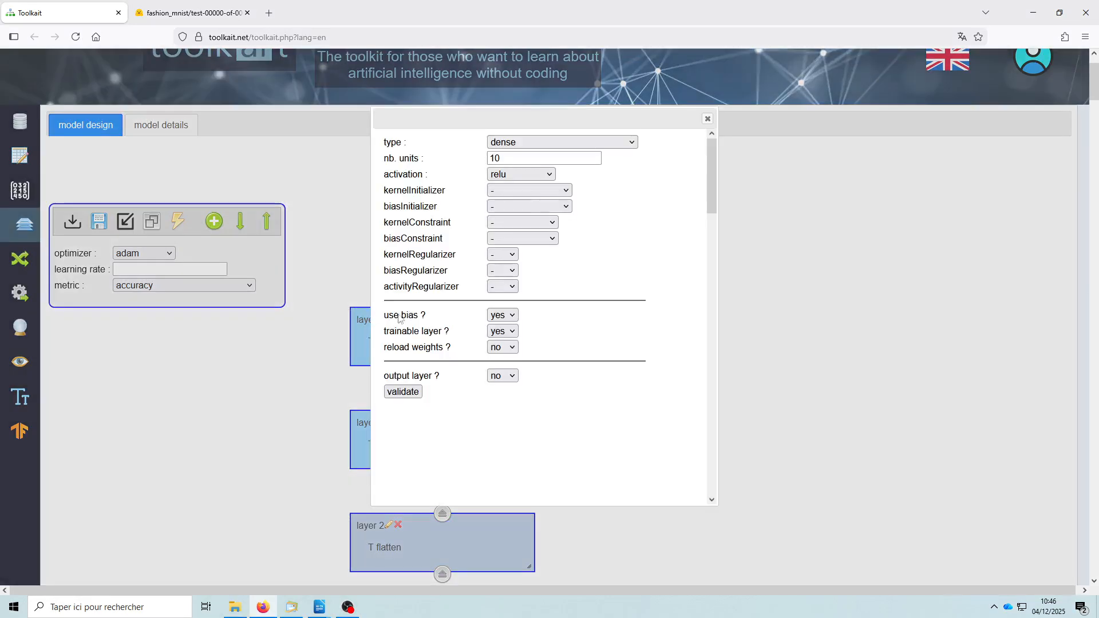
click(504, 161)
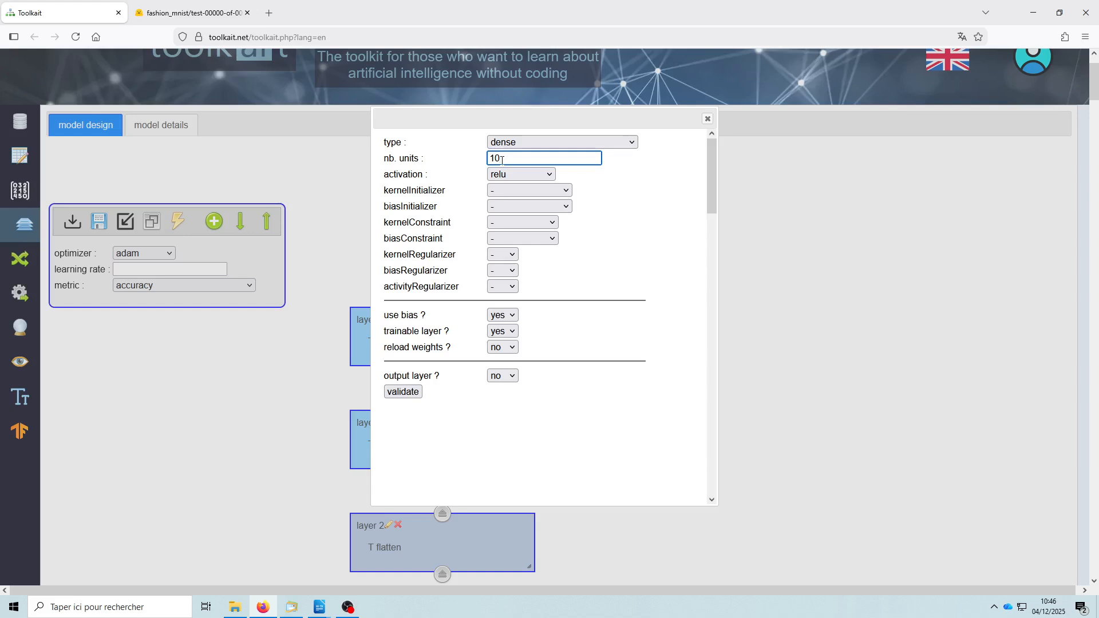
click(406, 395)
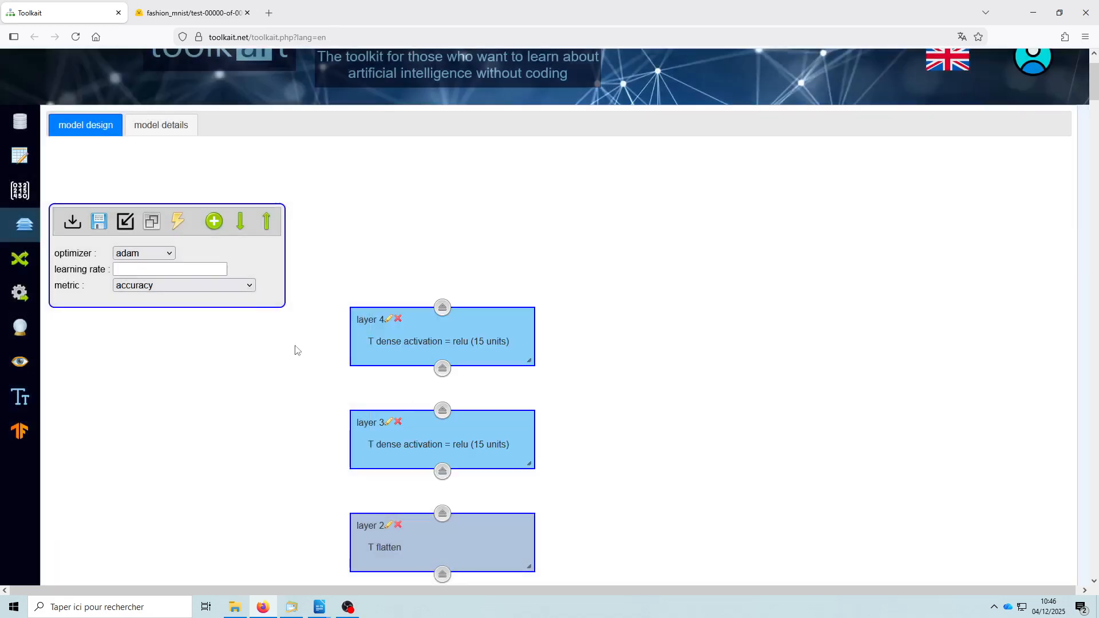
- Add a fifth dense layer above layer 4, keeping 10 units and setting its activation to softmax
click(238, 237)
click(216, 228)
drag(416, 331, 439, 317)
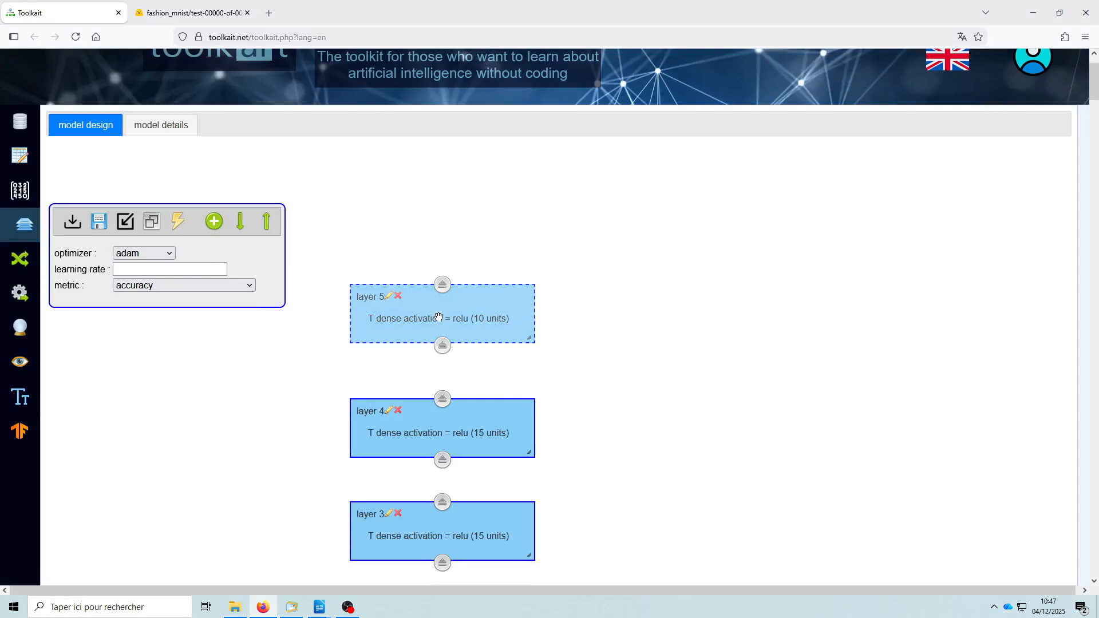
click(390, 298)
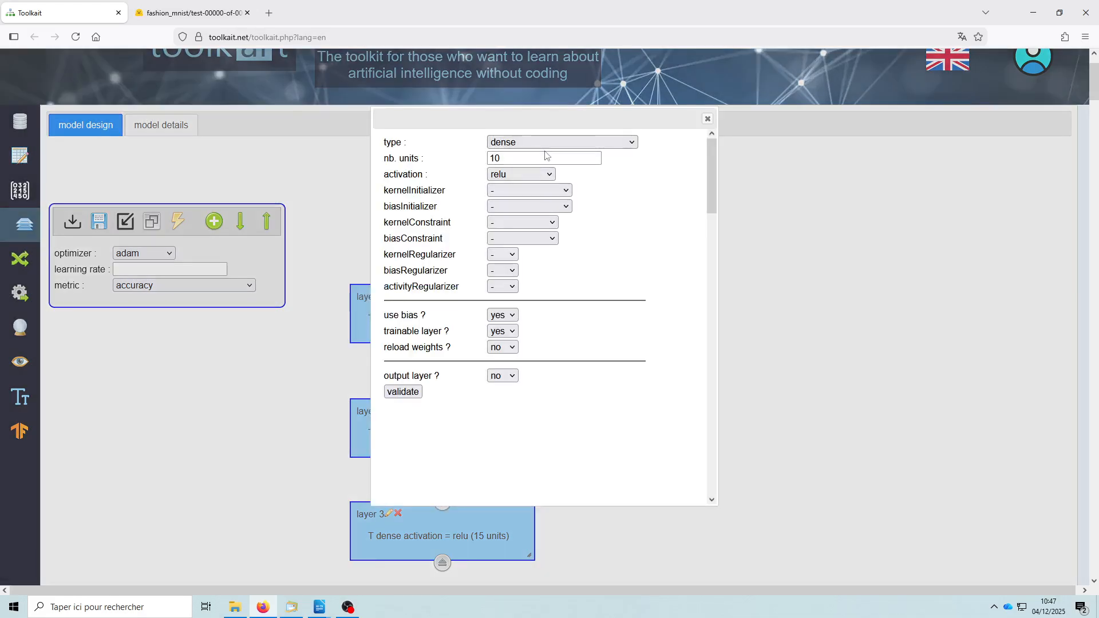
click(510, 159)
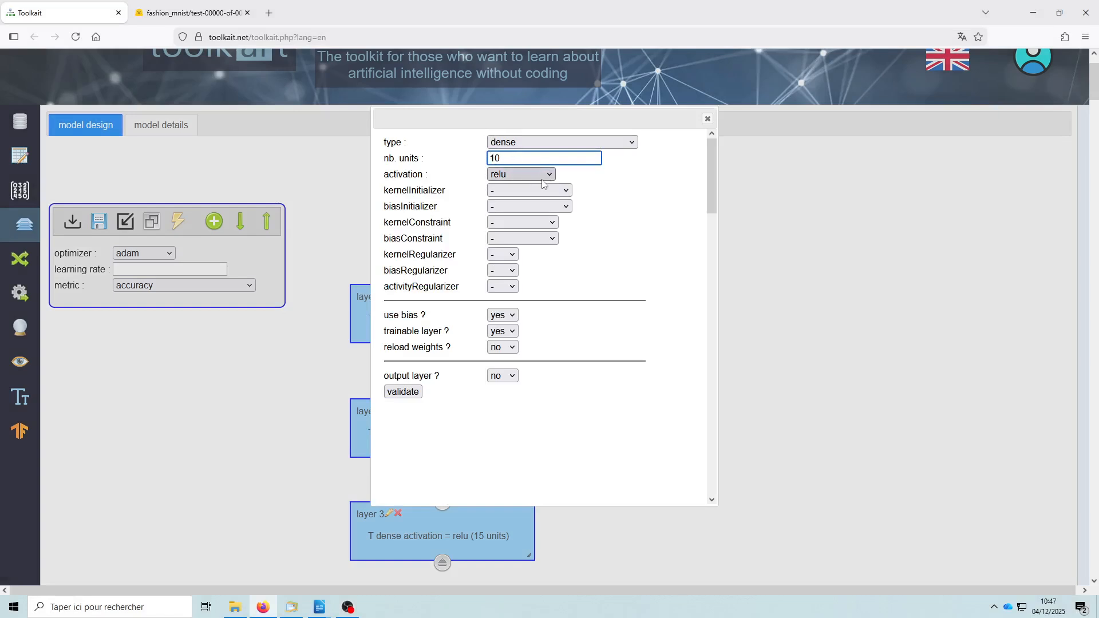
click(530, 175)
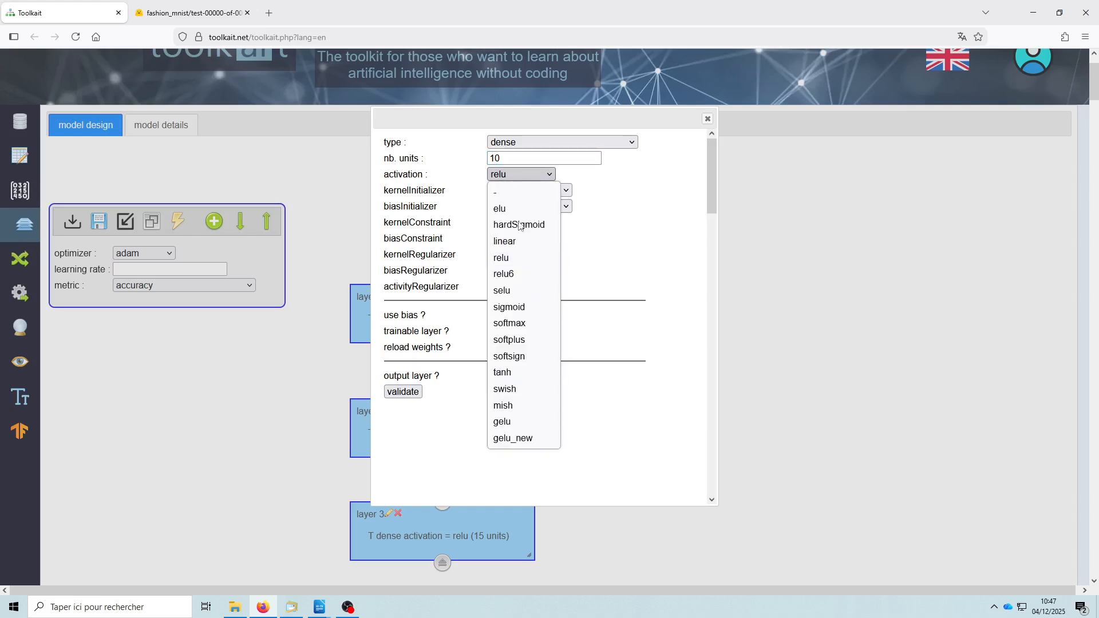
click(518, 327)
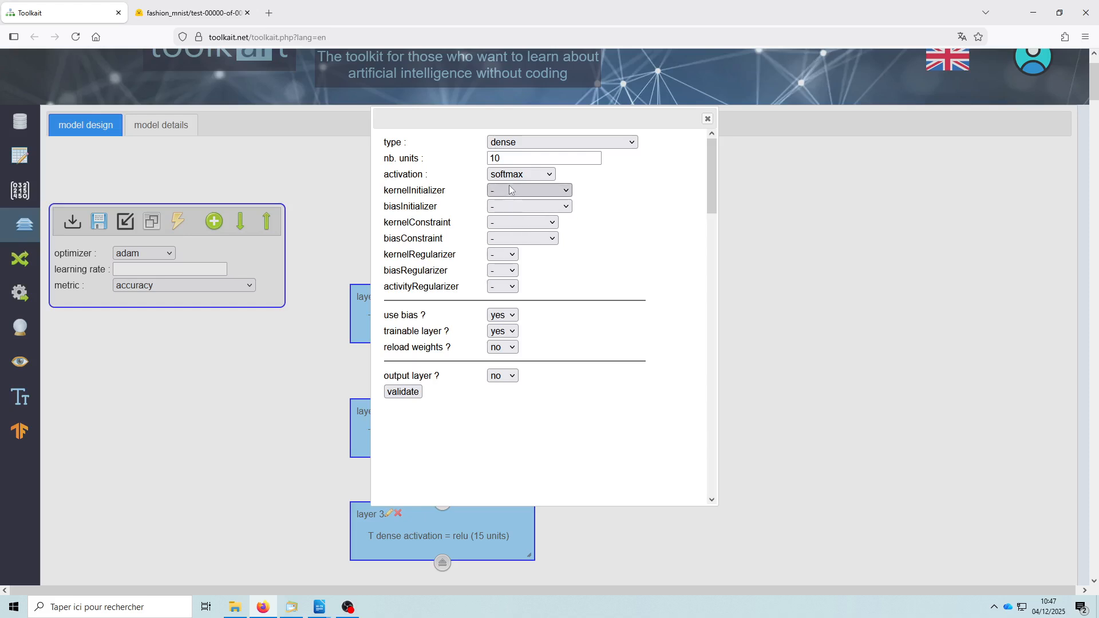
- Make layer 5 the output layer with categoricalCrossentropy as its loss
click(506, 377)
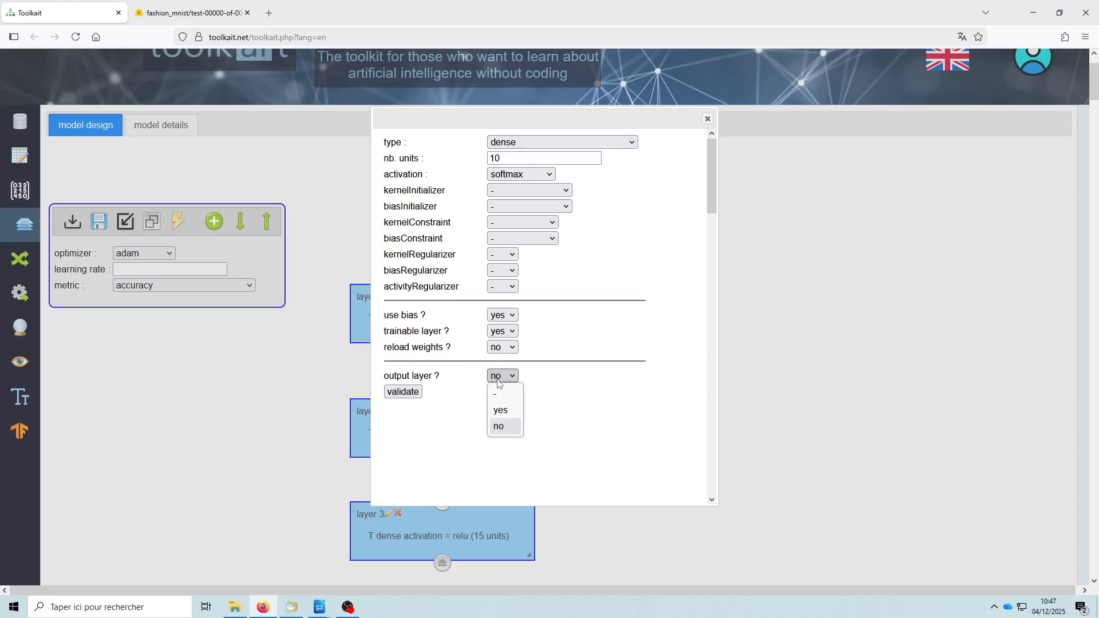
click(504, 411)
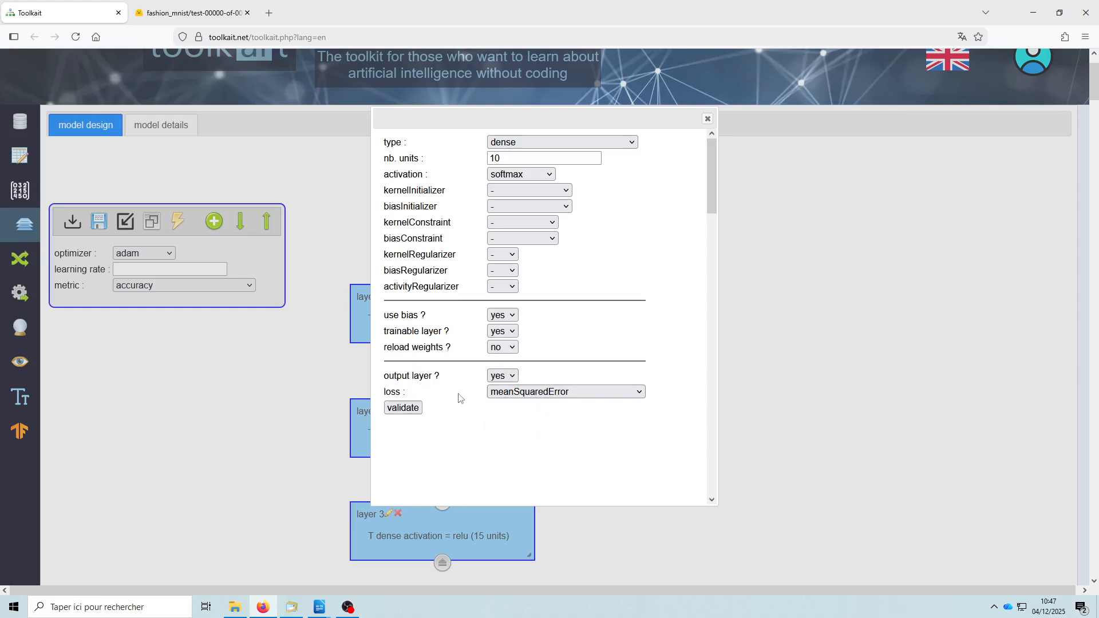
click(545, 398)
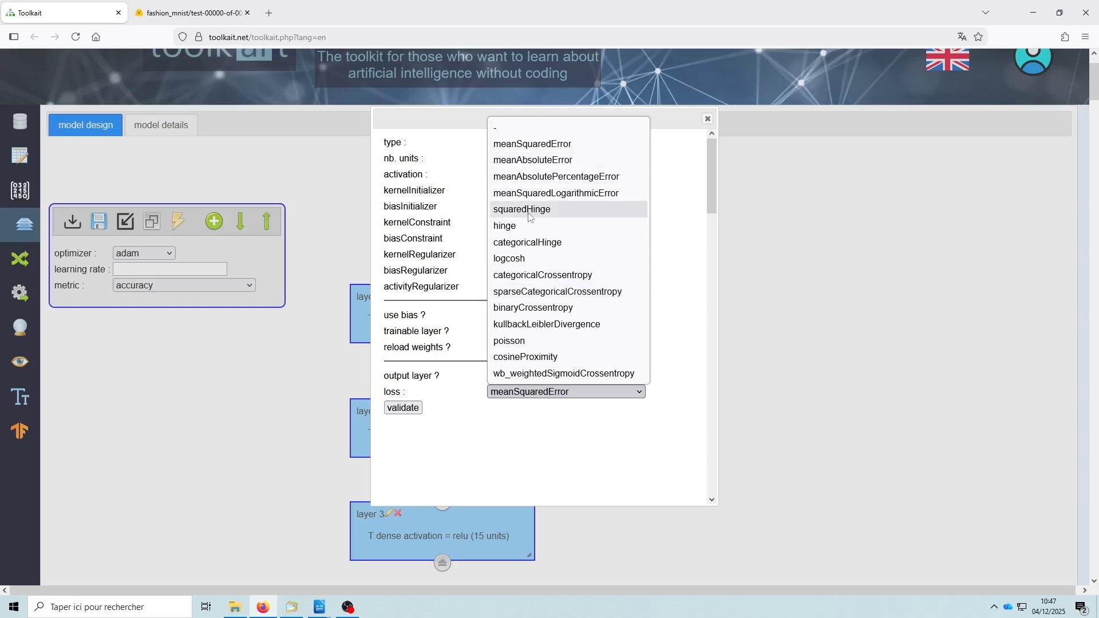
click(551, 277)
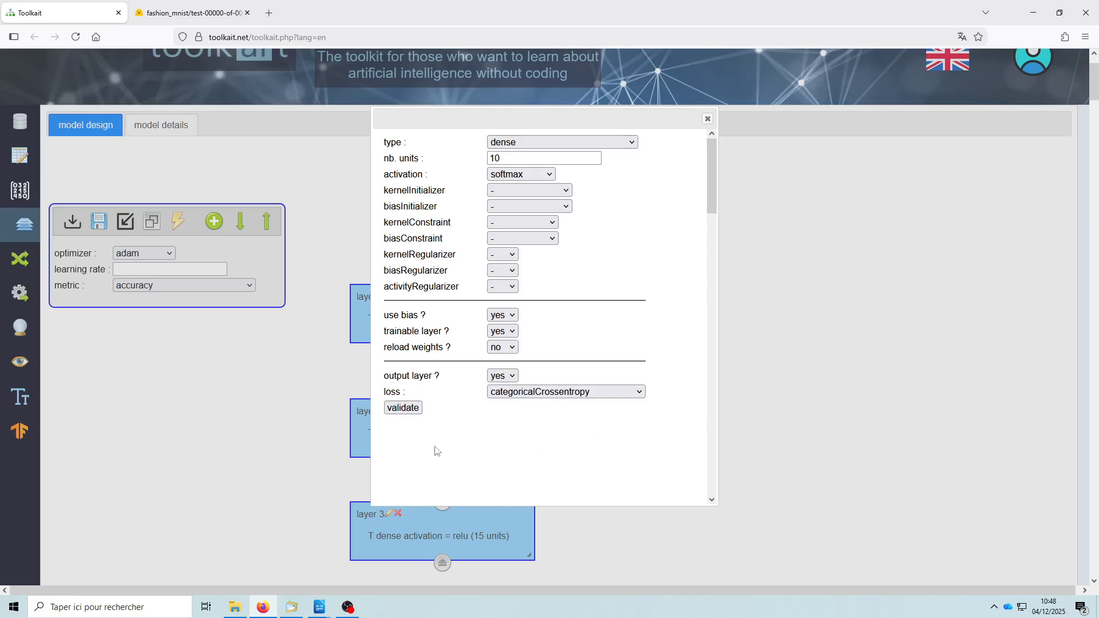
click(403, 409)
- Connect the five layers in sequence, from the input layer up to the softmax output layer
scroll(598, 397, down, 1)
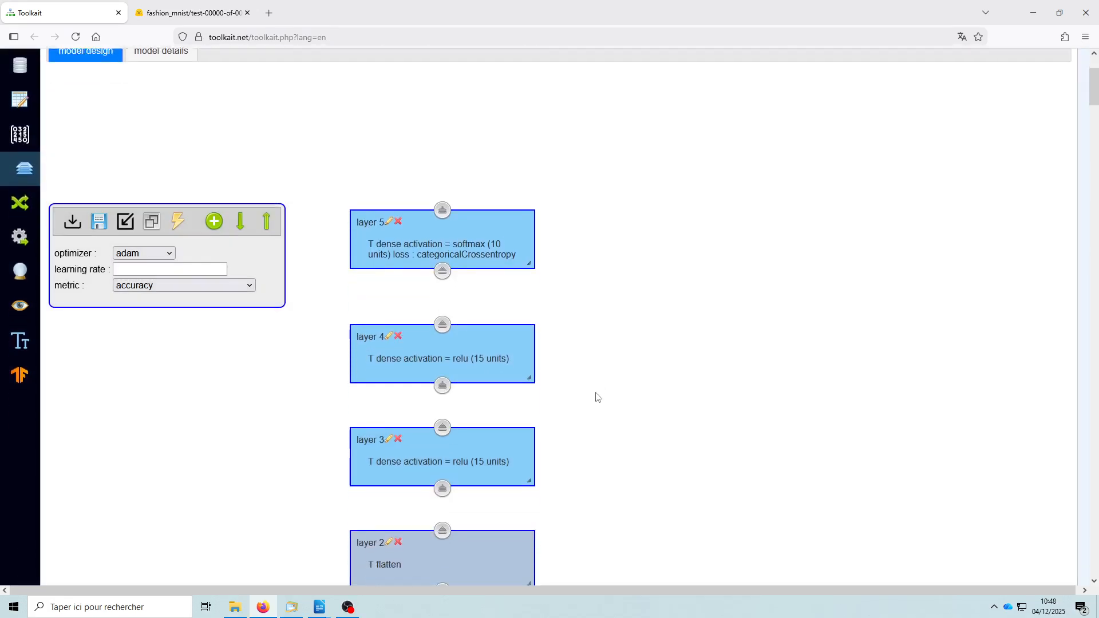
scroll(598, 397, down, 1)
scroll(461, 458, down, 3)
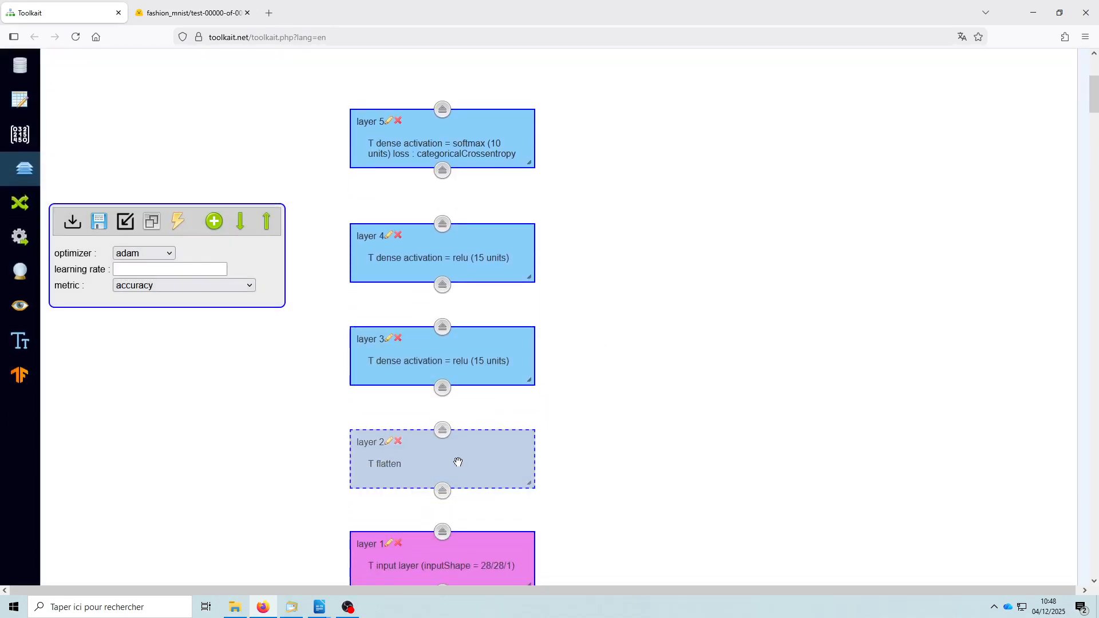
scroll(570, 417, down, 1)
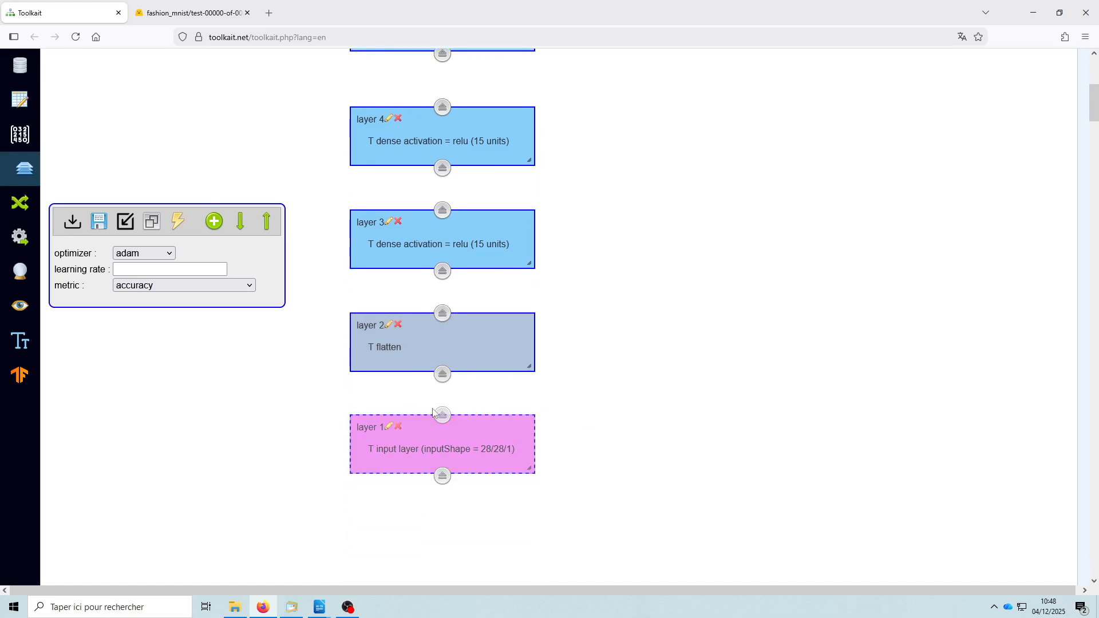
drag(444, 417, 441, 340)
scroll(508, 385, up, 1)
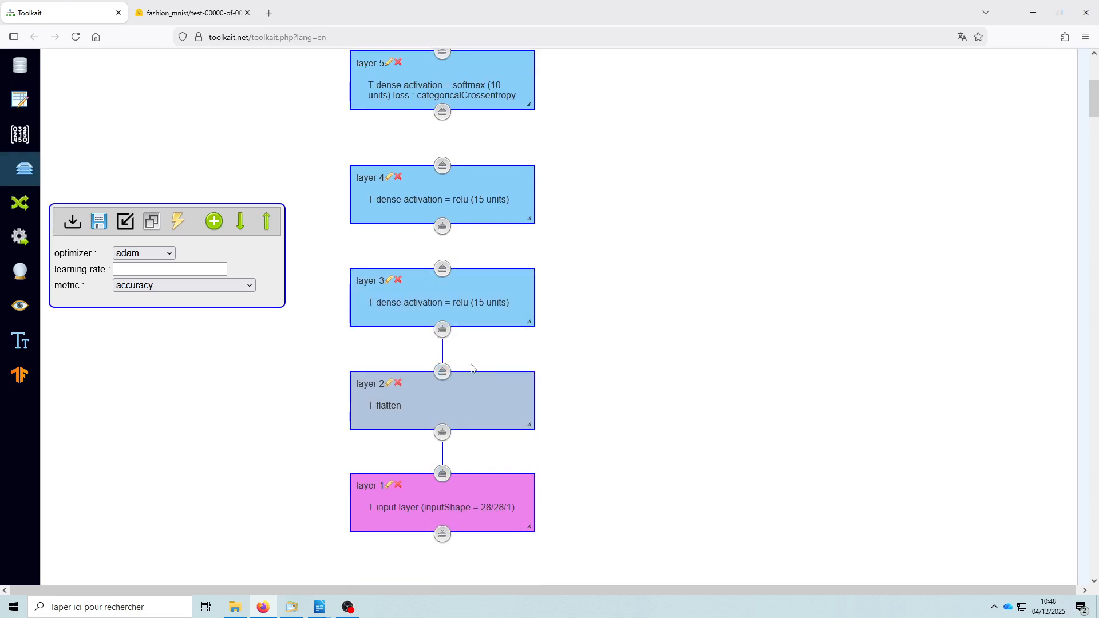
scroll(447, 343, up, 2)
drag(445, 388, 443, 345)
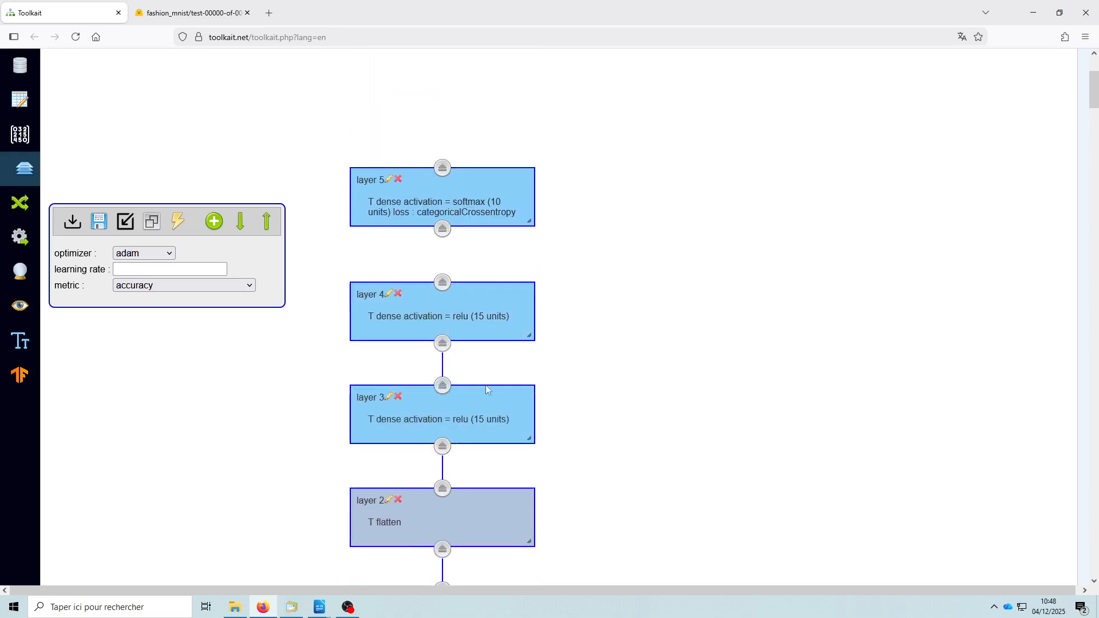
scroll(443, 366, up, 2)
drag(445, 401, 443, 346)
- Examine the connected layer stack from the input layer to the output layer
scroll(723, 446, down, 2)
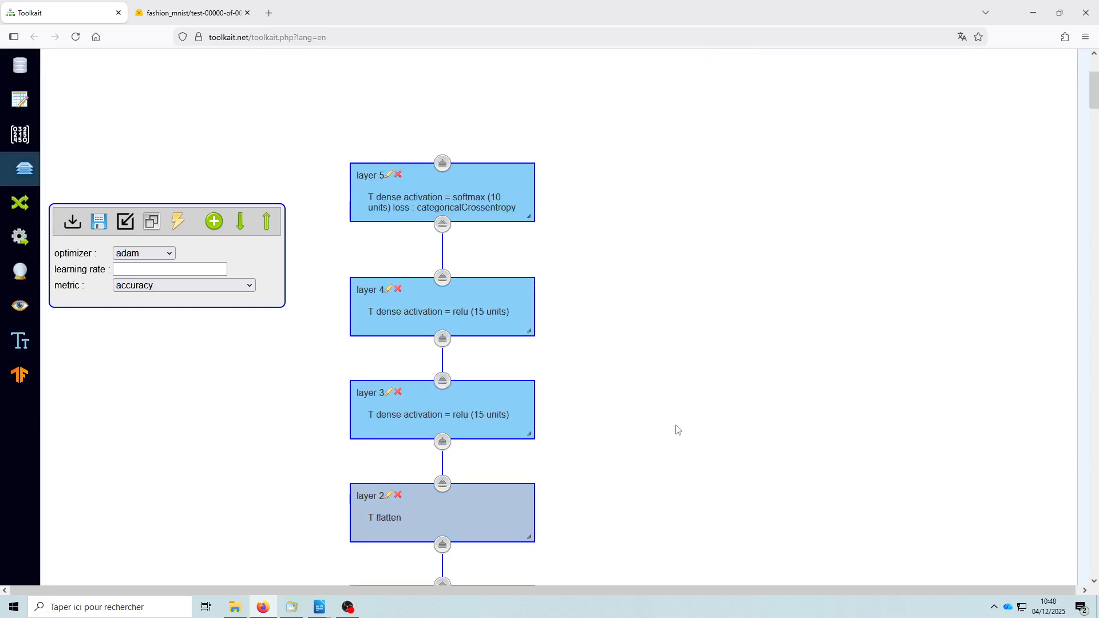
scroll(661, 437, down, 2)
scroll(651, 454, up, 3)
scroll(654, 455, down, 3)
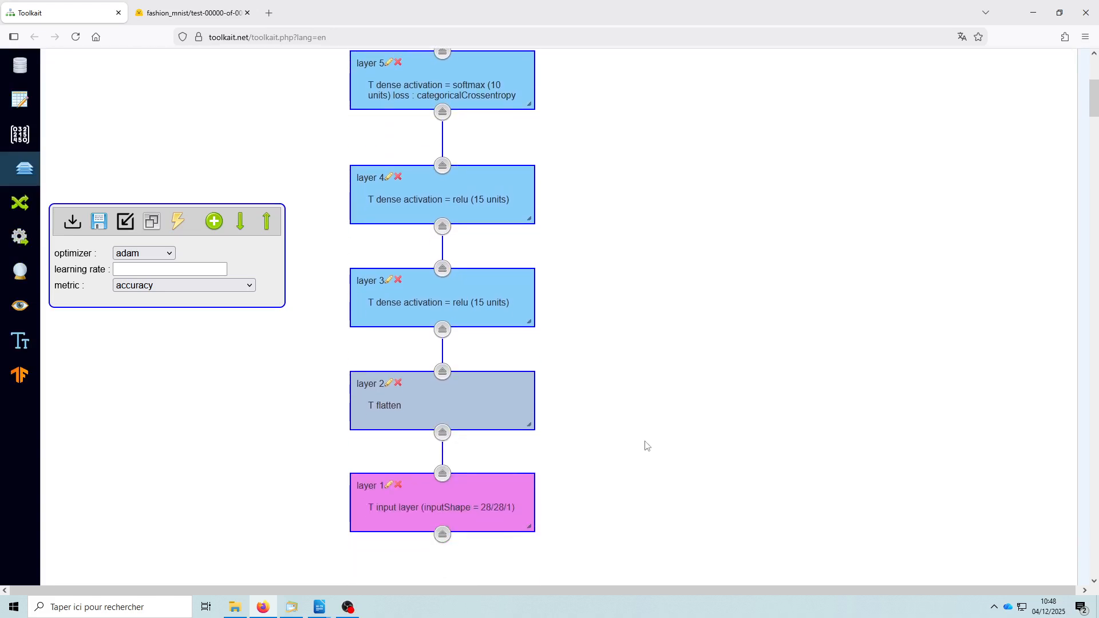
click(380, 504)
click(670, 507)
scroll(515, 252, up, 3)
click(516, 248)
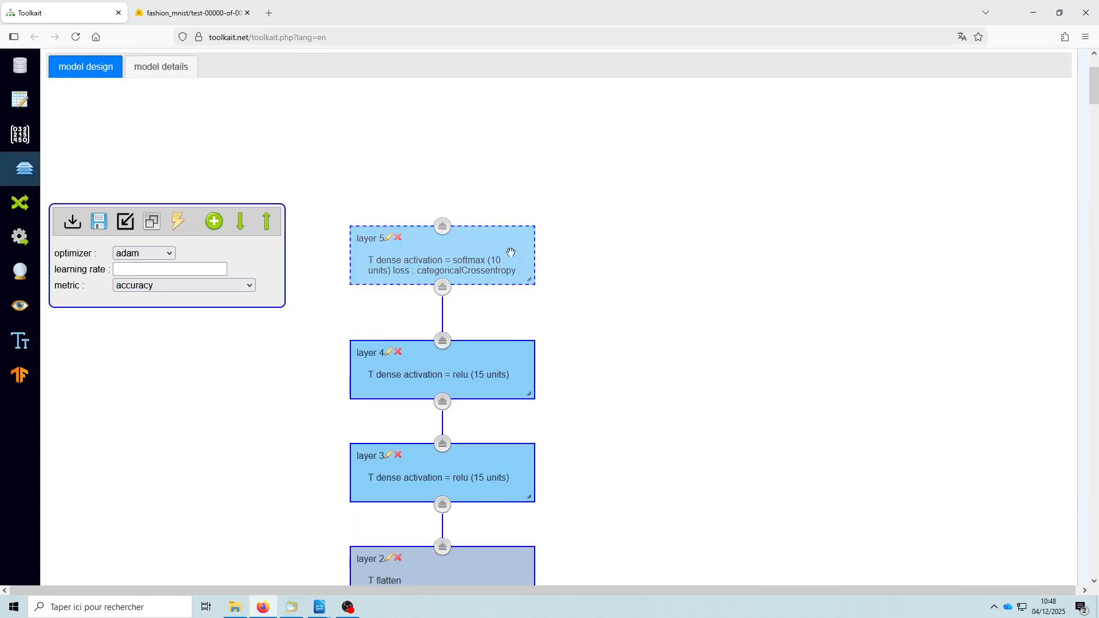
click(729, 363)
scroll(729, 363, down, 3)
click(413, 303)
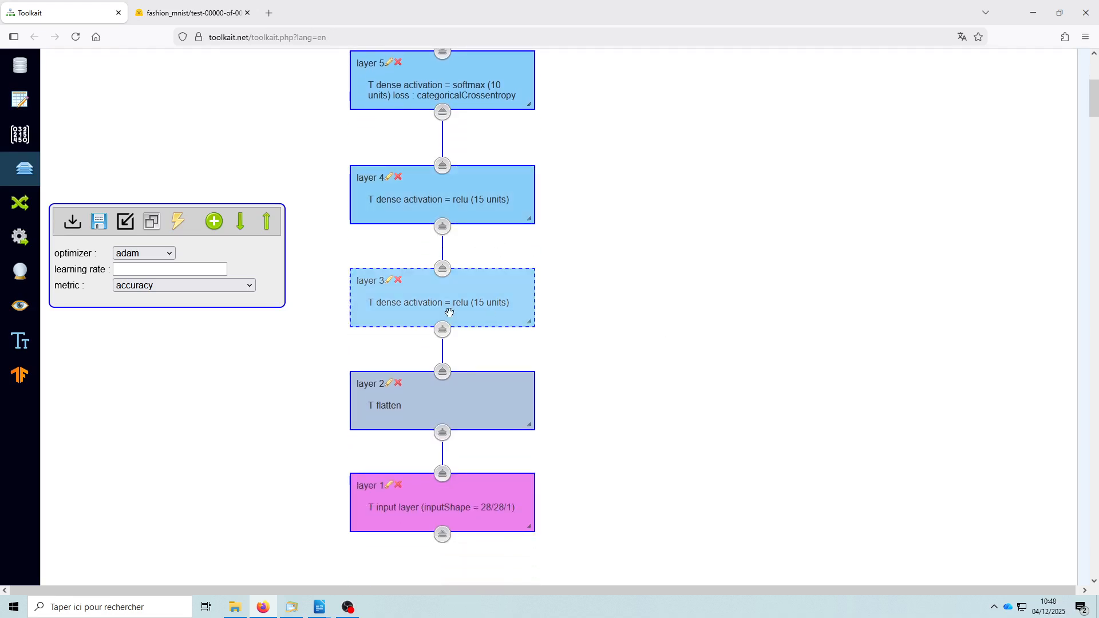
click(403, 411)
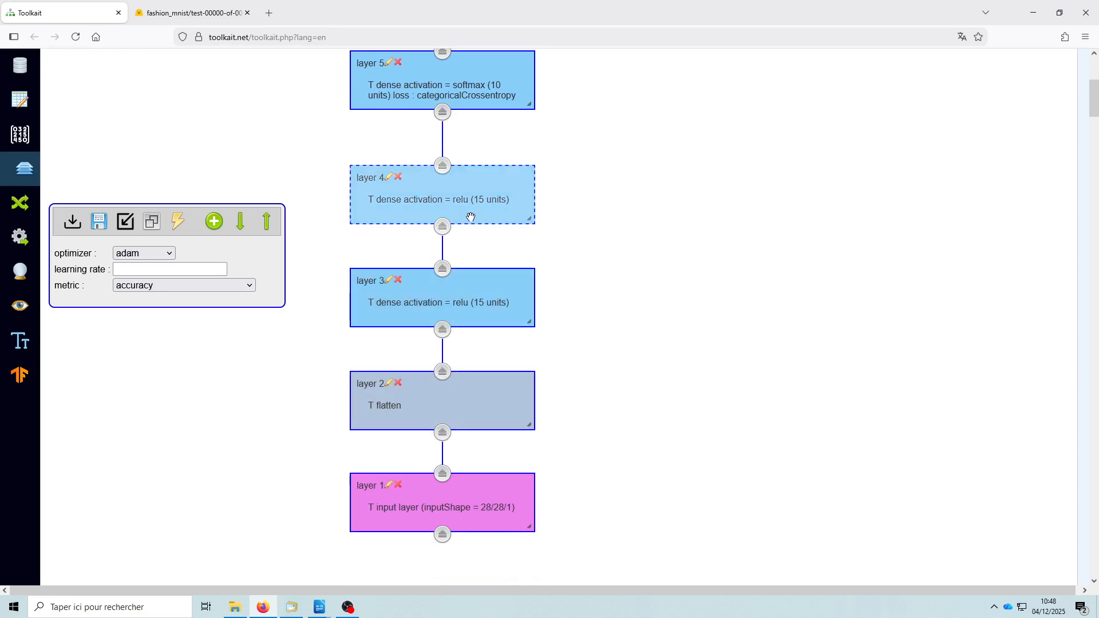
- Add a sixth dense layer beside layer 3 and connect it as a parallel branch from layer 2 to layer 4
click(215, 220)
drag(391, 320, 653, 300)
click(445, 374)
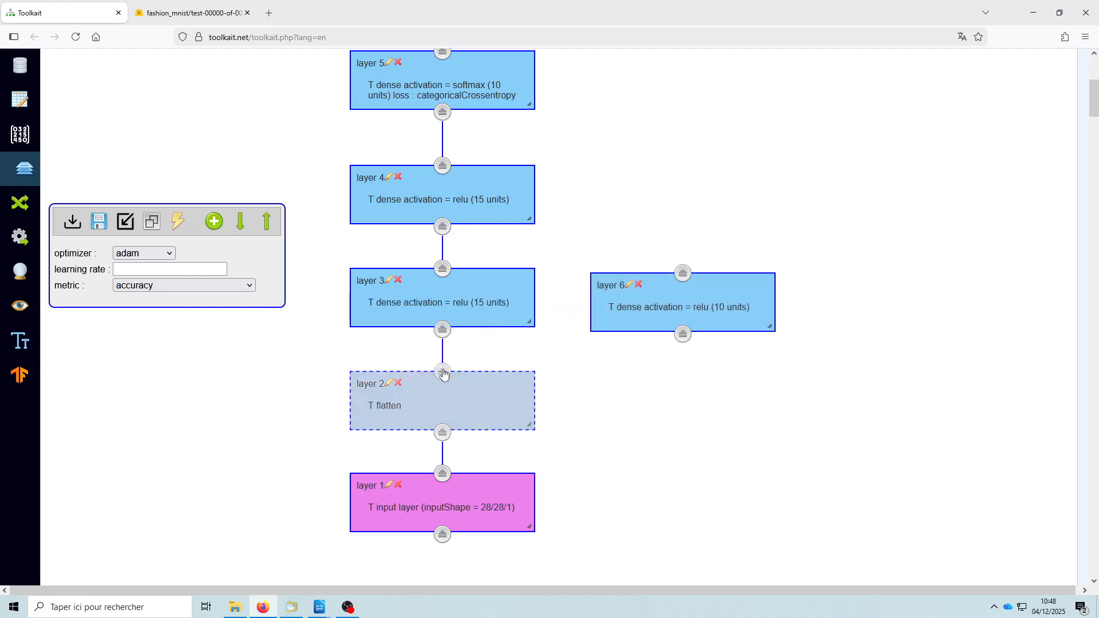
click(682, 334)
click(684, 273)
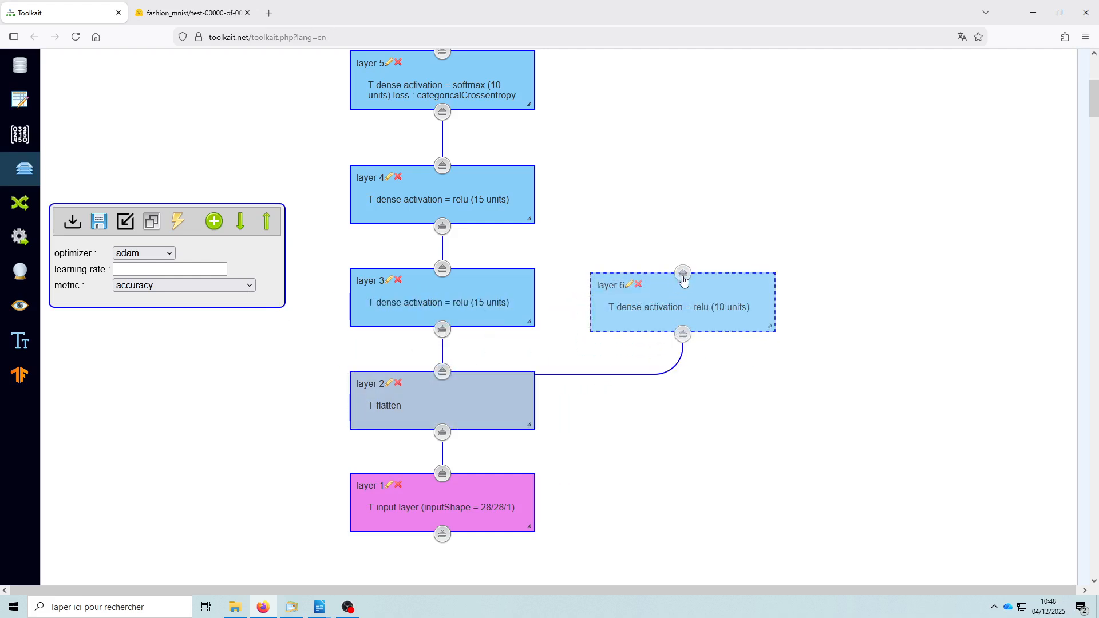
click(444, 227)
drag(652, 295, 658, 274)
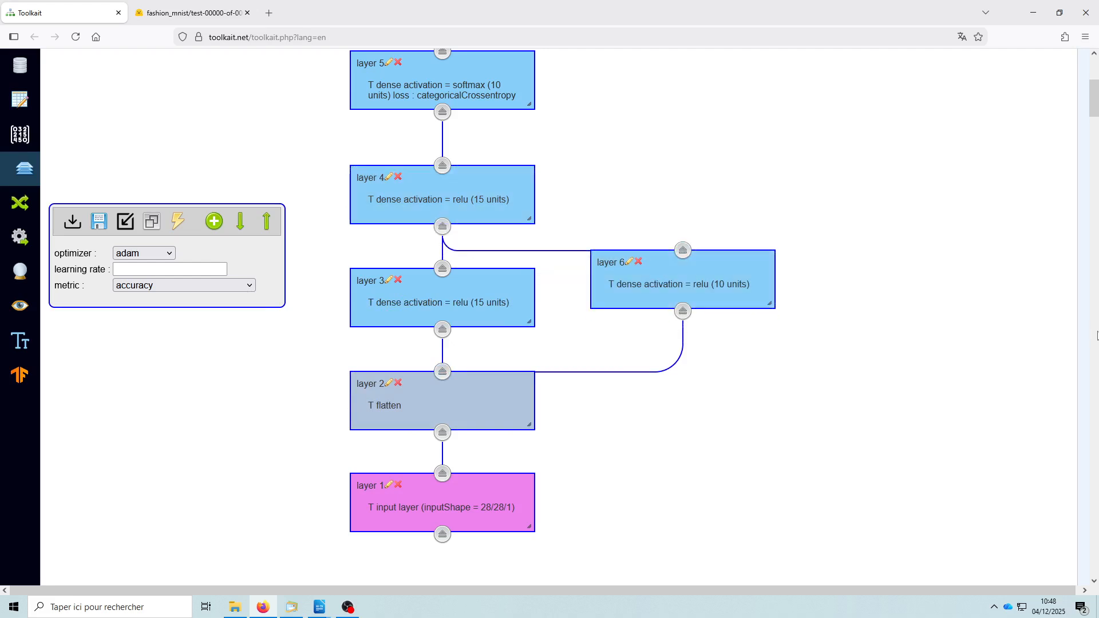
- Delete the parallel dense layer 6 along with its connections
click(639, 264)
click(580, 343)
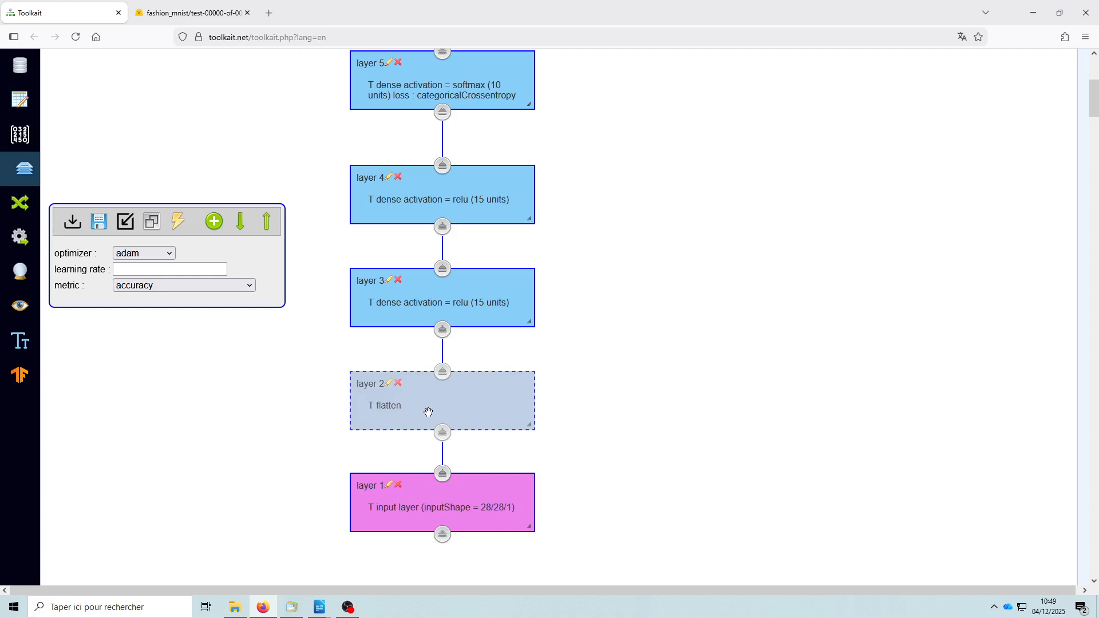
- Build the model from the layer design and review its synthesis and the detailed parameters of each layer
scroll(604, 400, up, 2)
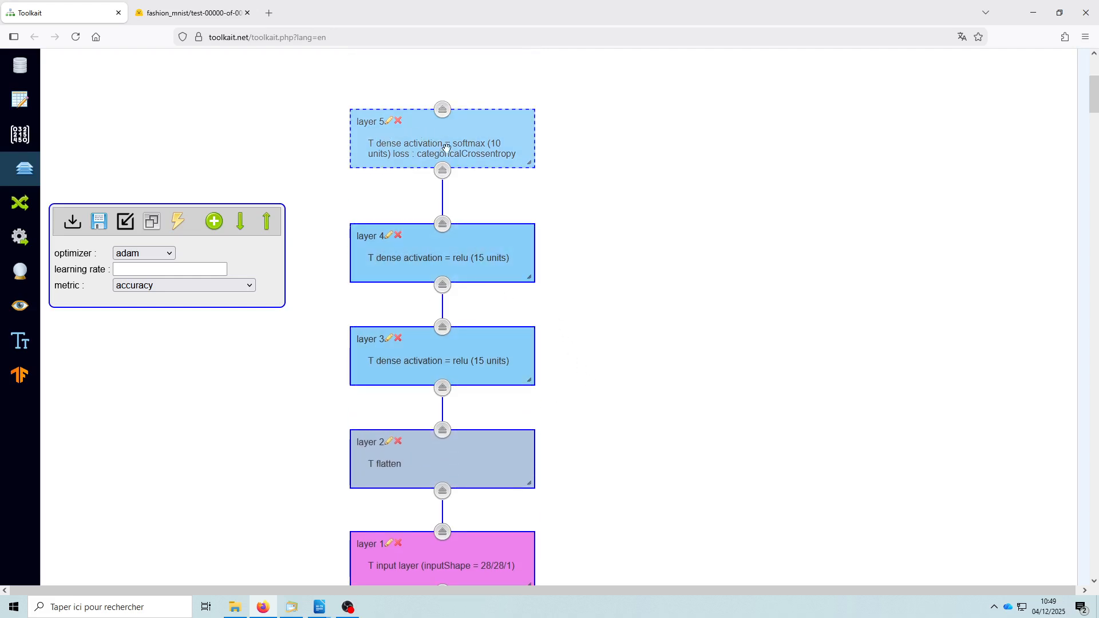
click(179, 225)
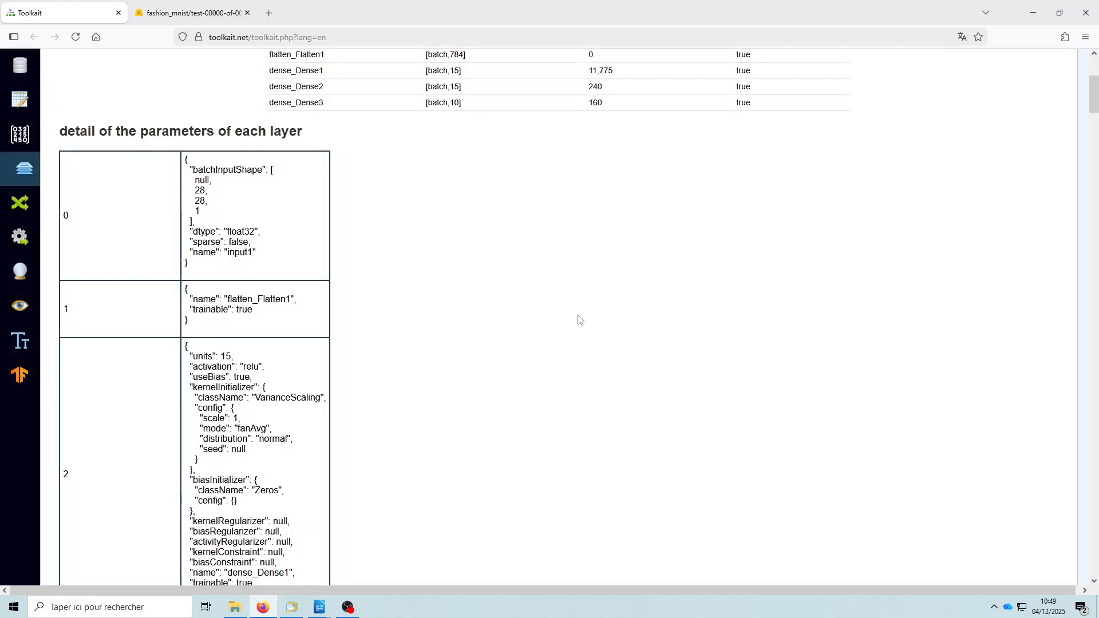
scroll(580, 320, up, 4)
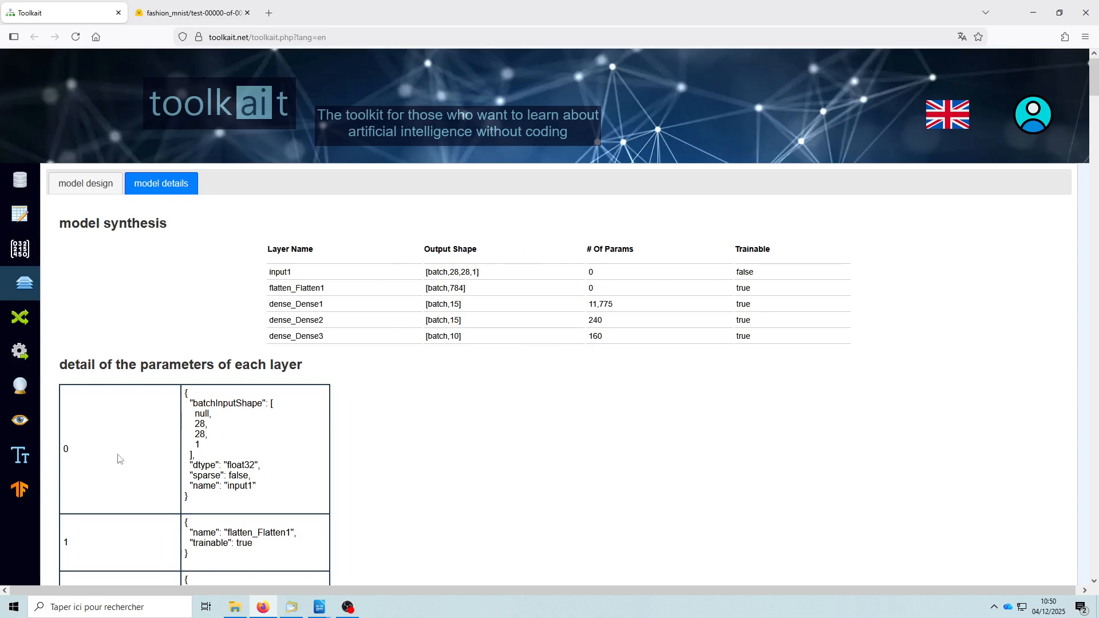
scroll(314, 511, down, 15)
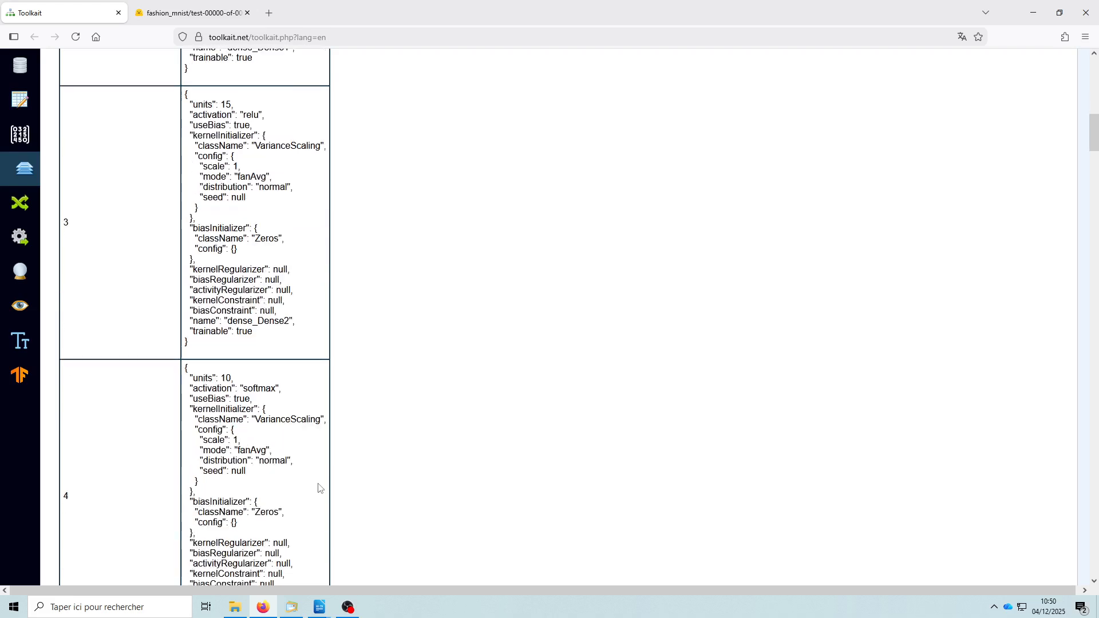
scroll(319, 492, up, 15)
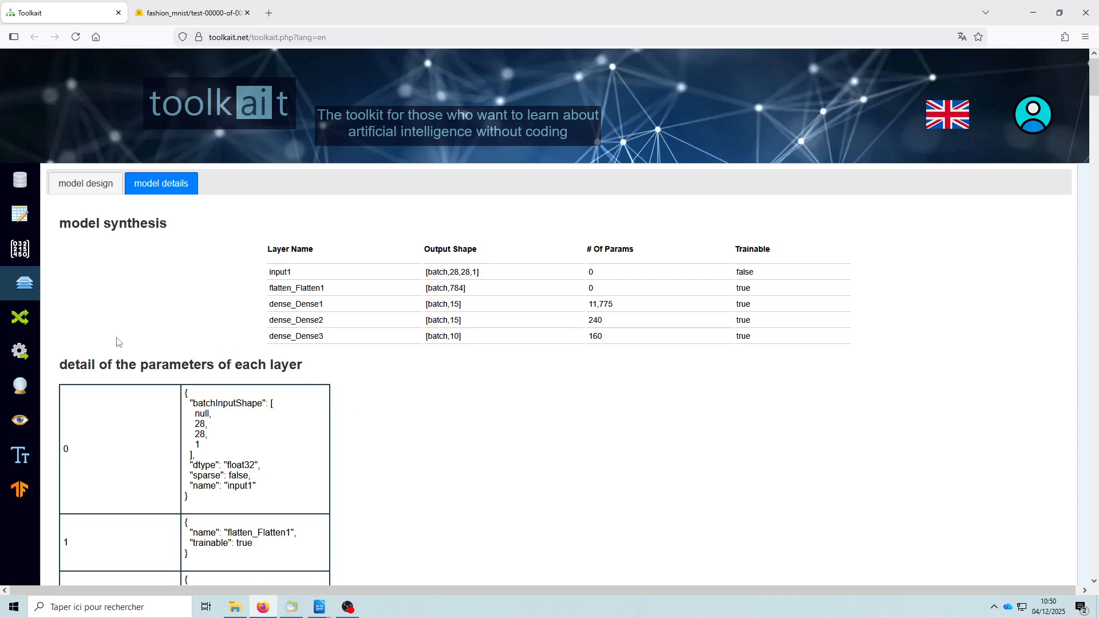
- Refresh the model's inputs and outputs for data matching and assign image_bytes to input layer 1
click(21, 323)
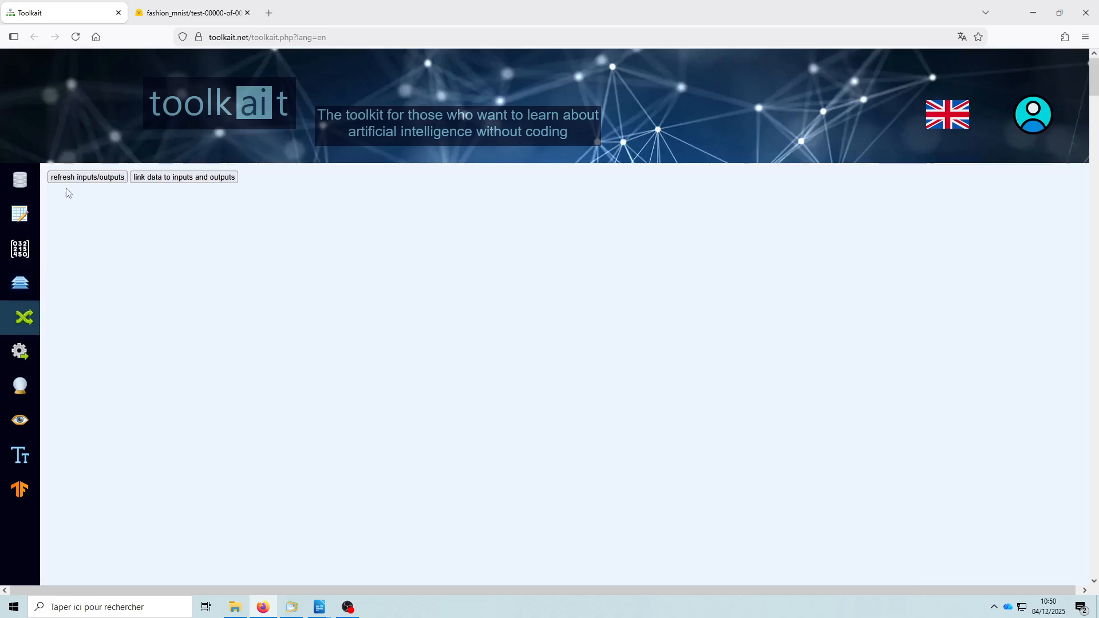
click(87, 178)
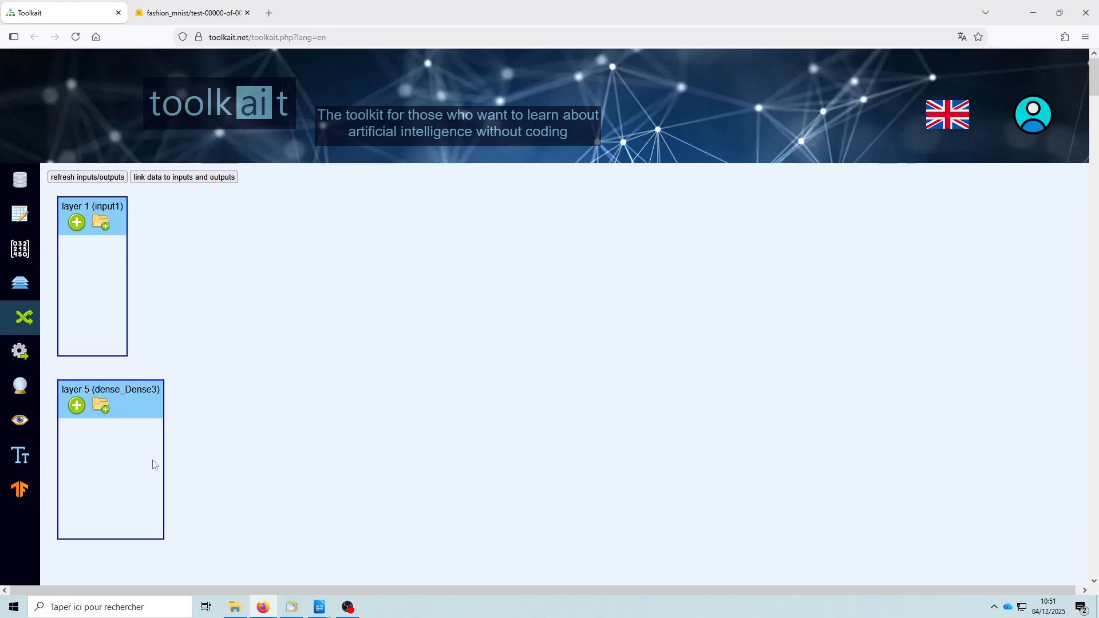
click(78, 224)
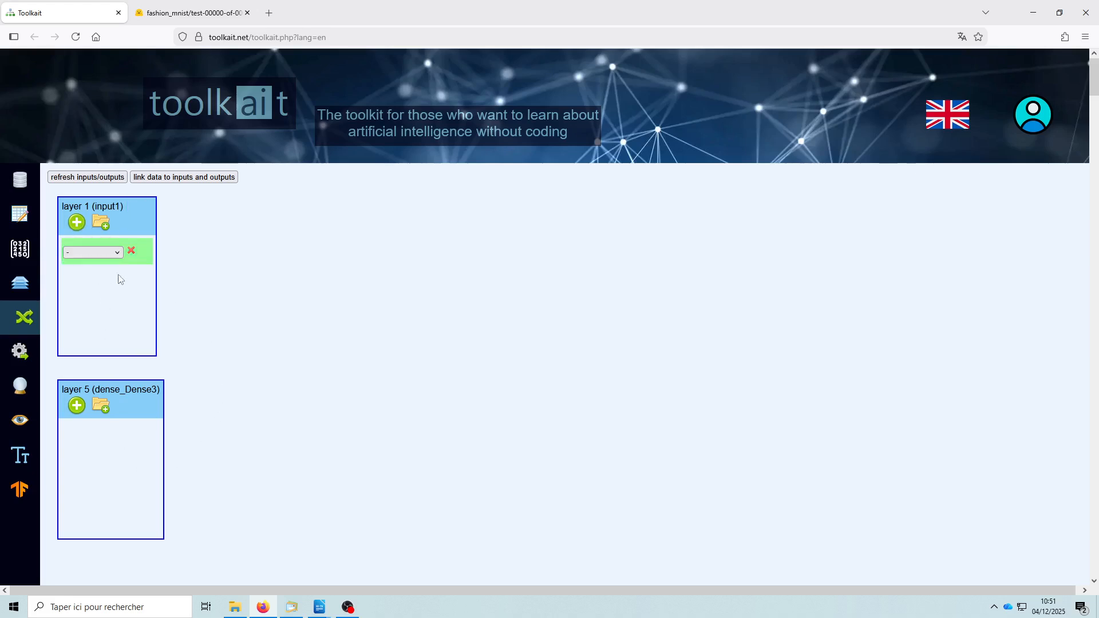
click(118, 253)
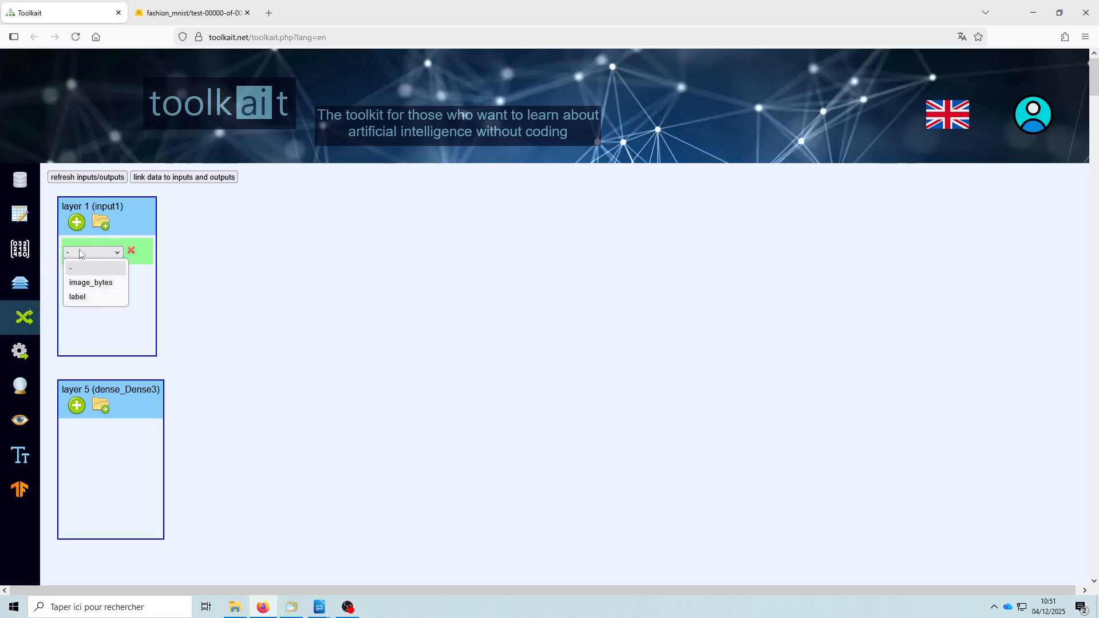
click(97, 290)
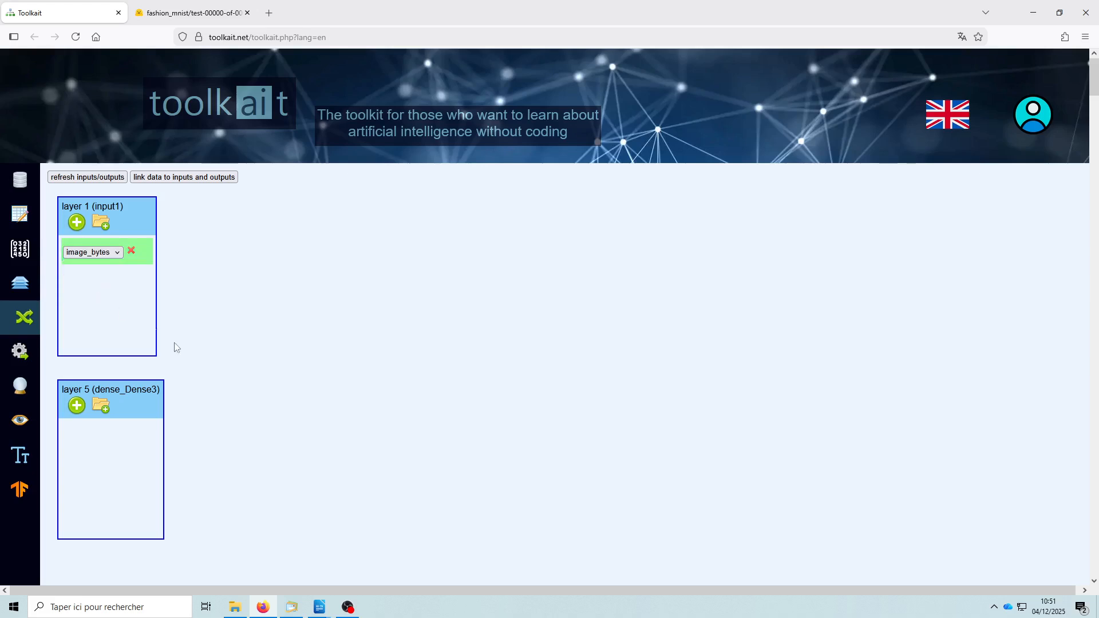
- Assign label to output layer 5 and link the data to the model's inputs and outputs
click(77, 407)
click(98, 439)
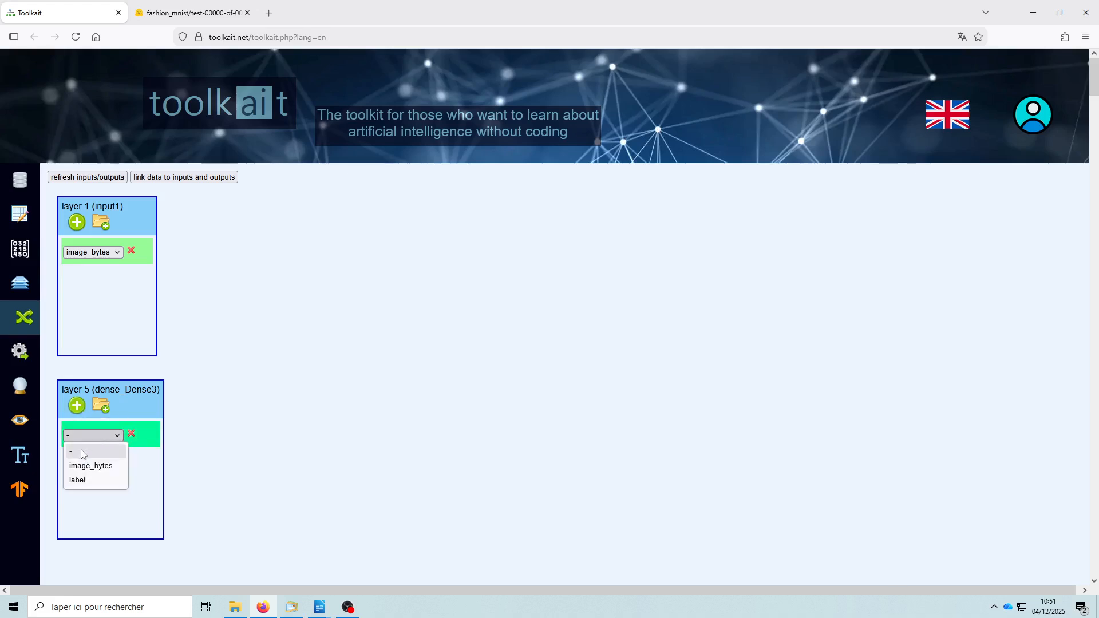
click(84, 486)
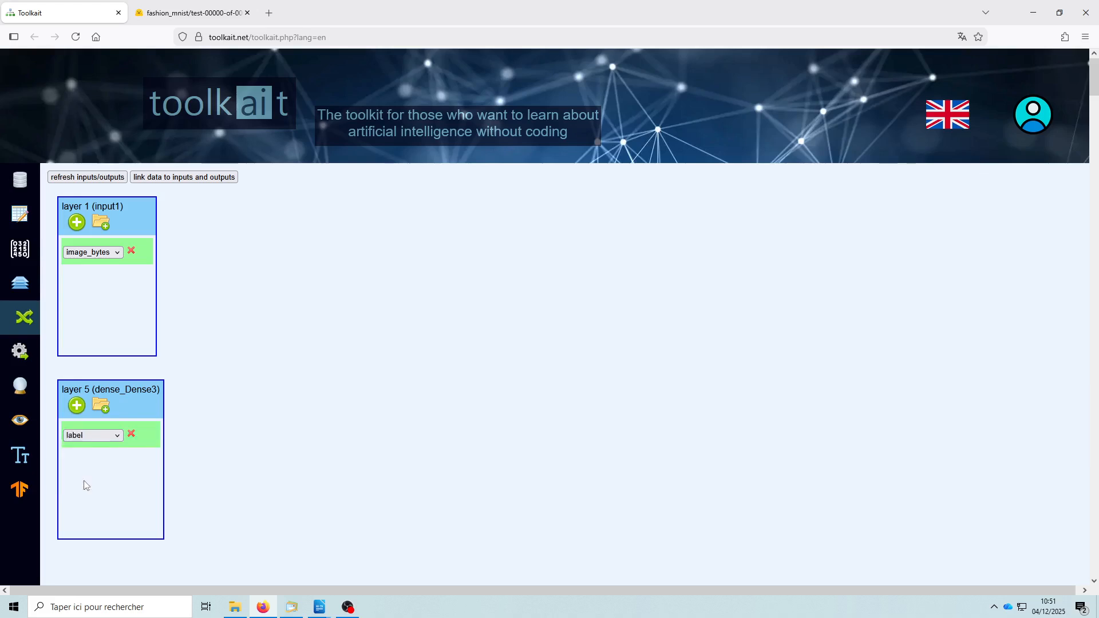
click(189, 178)
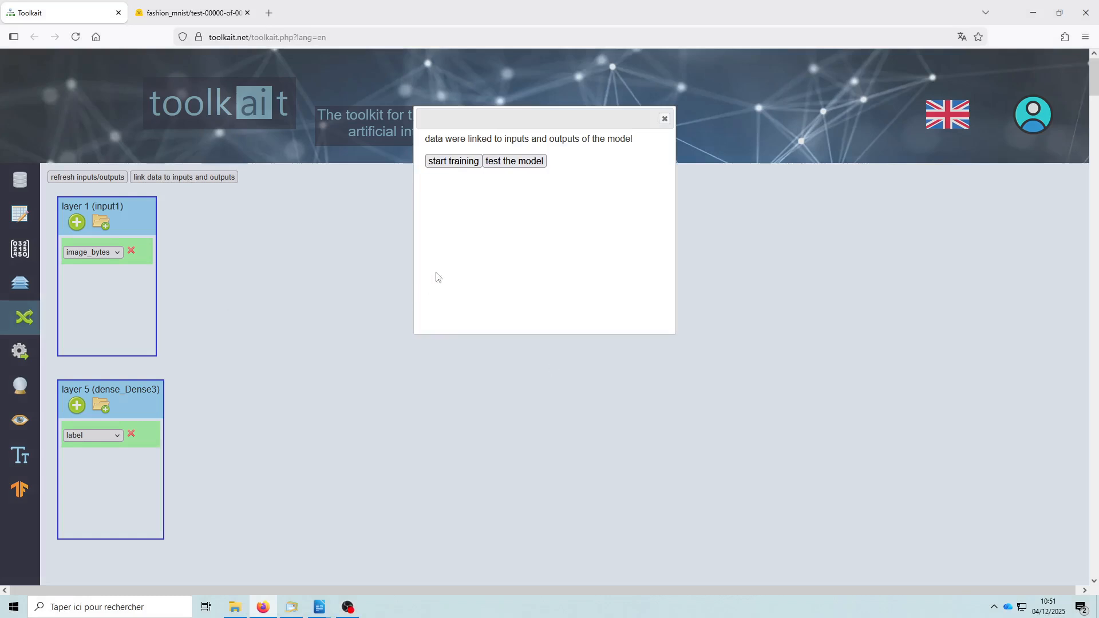
- Open the training setup and set 15 epochs, keeping a batch size of 50 and a validation split of 0.15
click(454, 162)
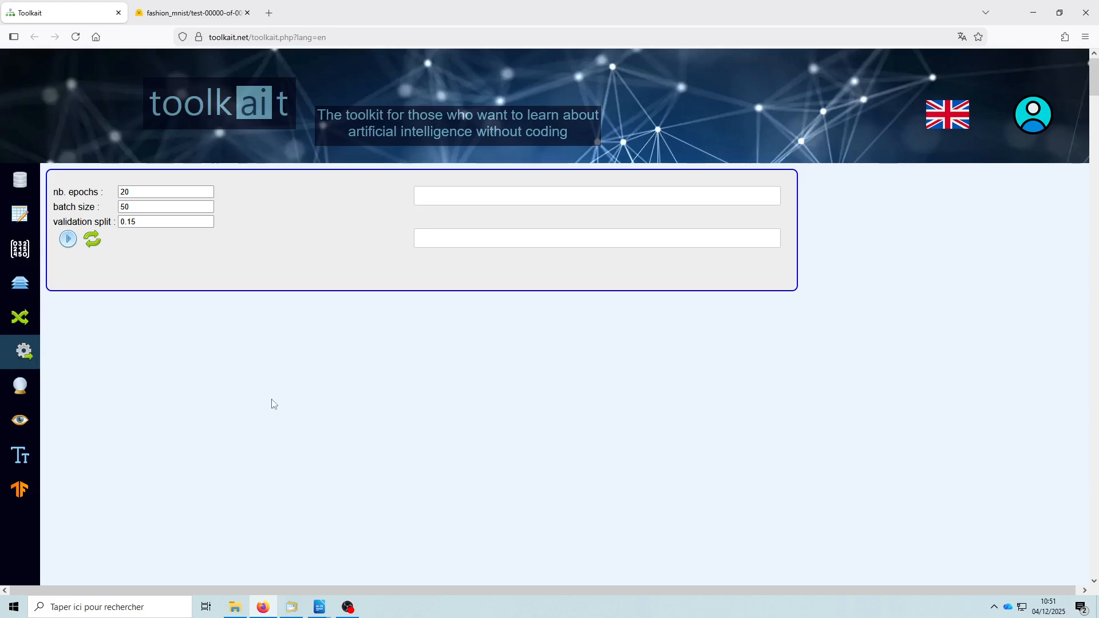
click(146, 193)
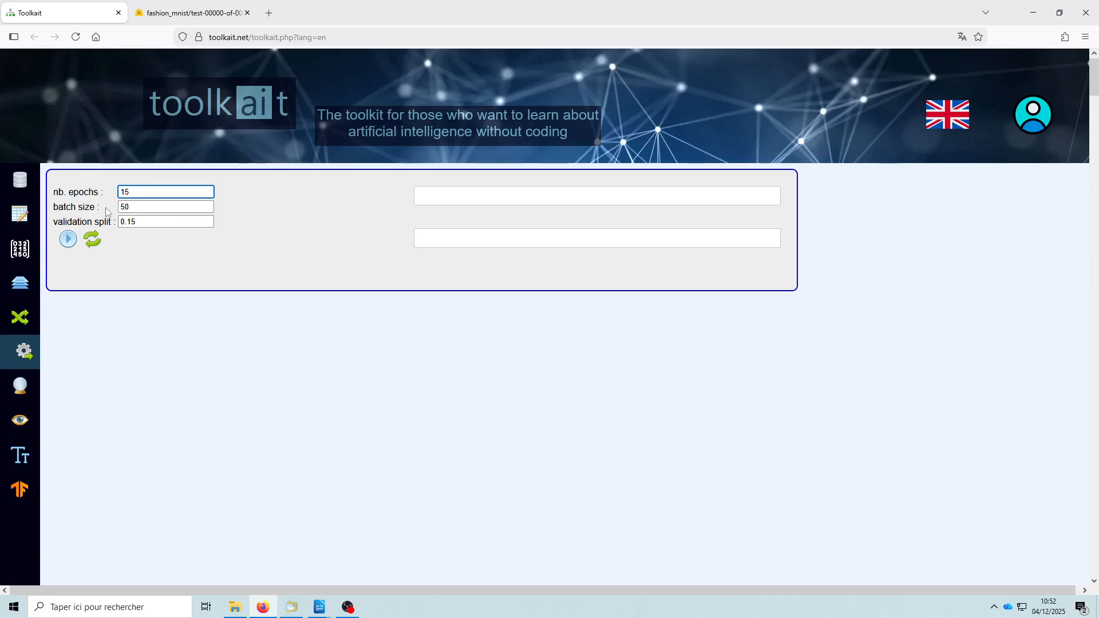
click(146, 209)
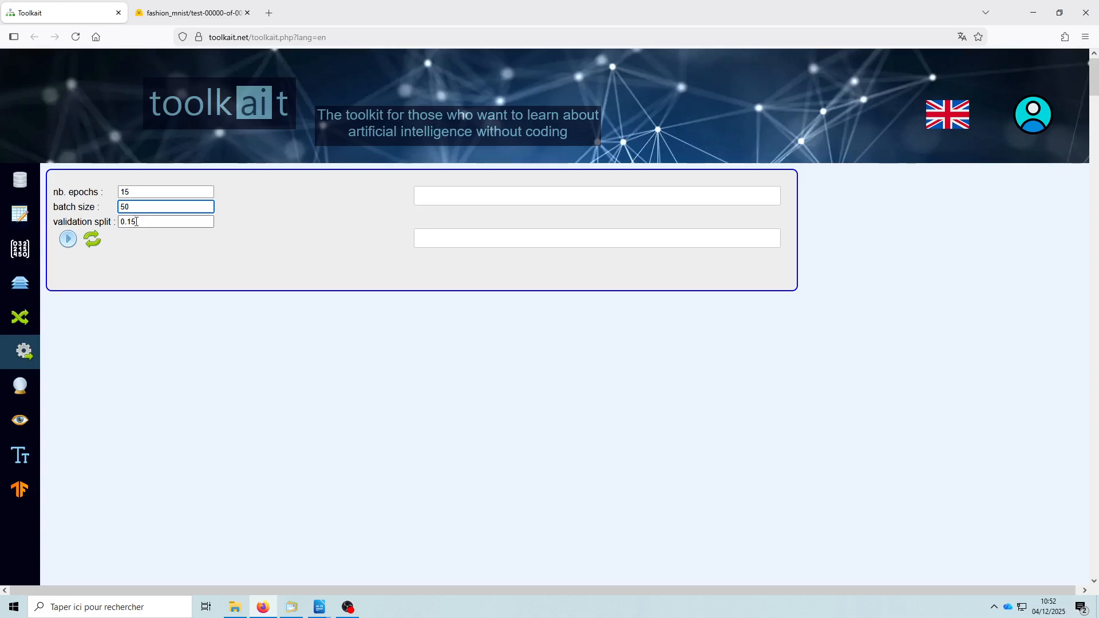
click(156, 223)
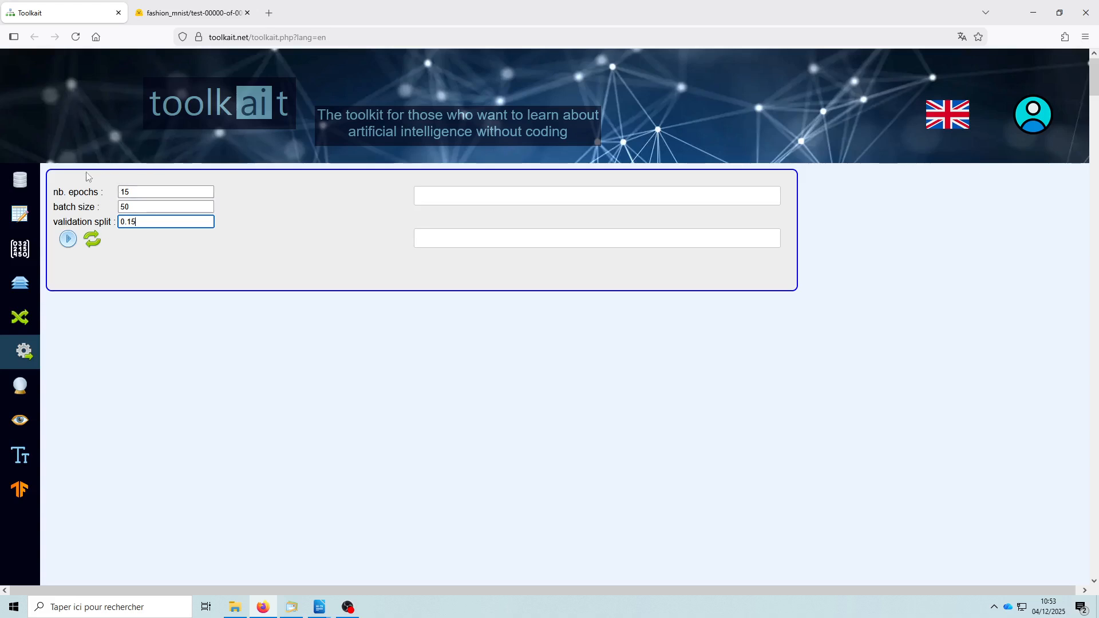
- Train the model and follow its loss and accuracy curves until the run ends, including the final validation values
click(68, 241)
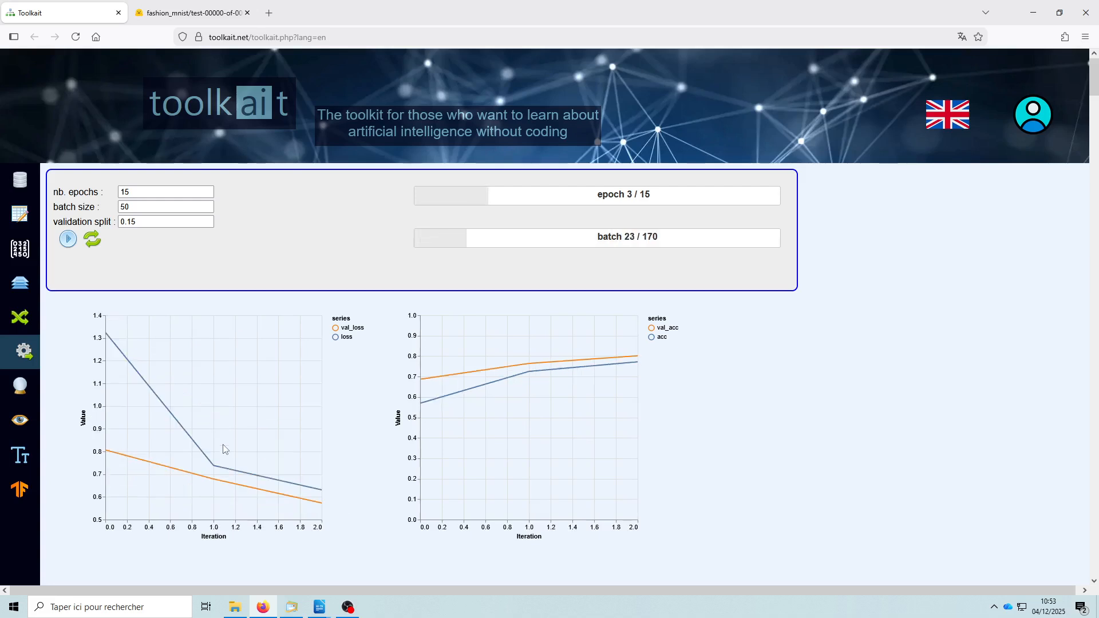
mouse_move(222, 447)
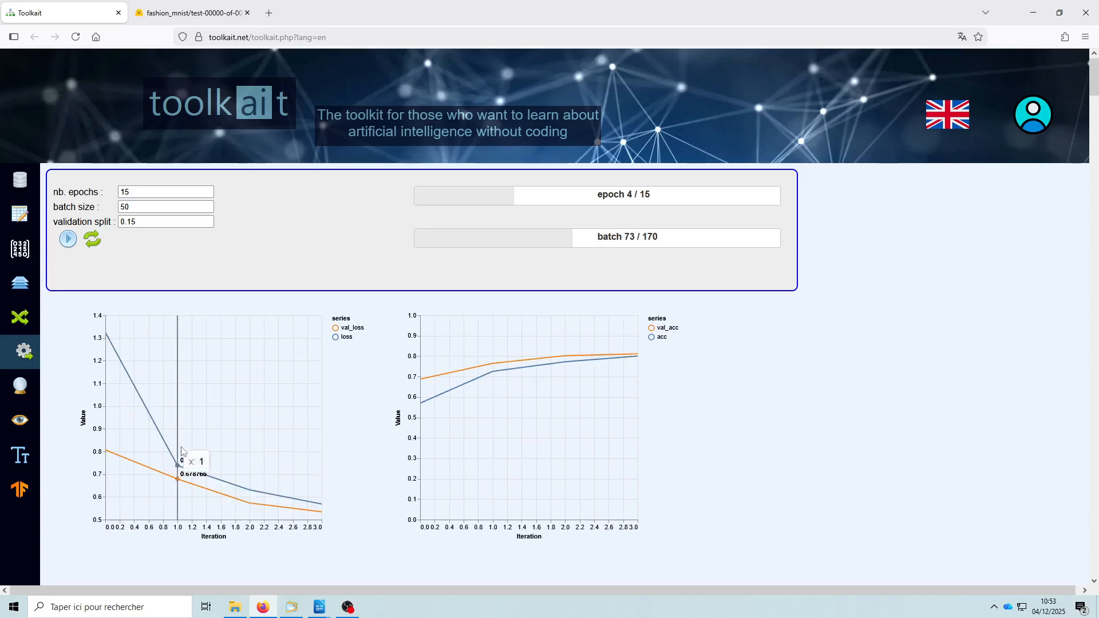
mouse_move(205, 463)
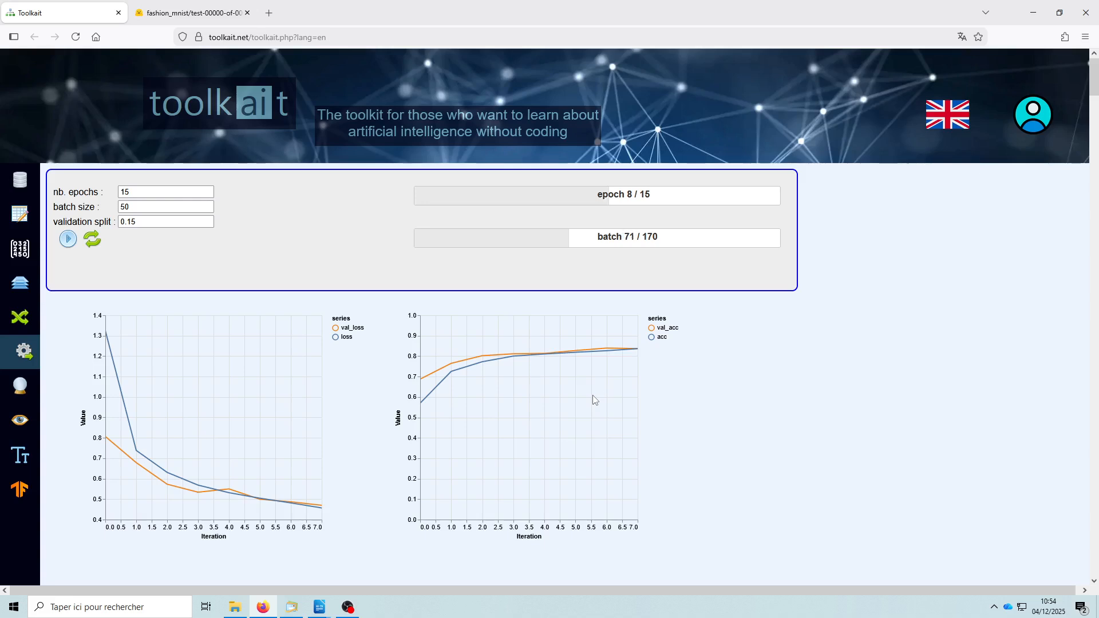
mouse_move(620, 393)
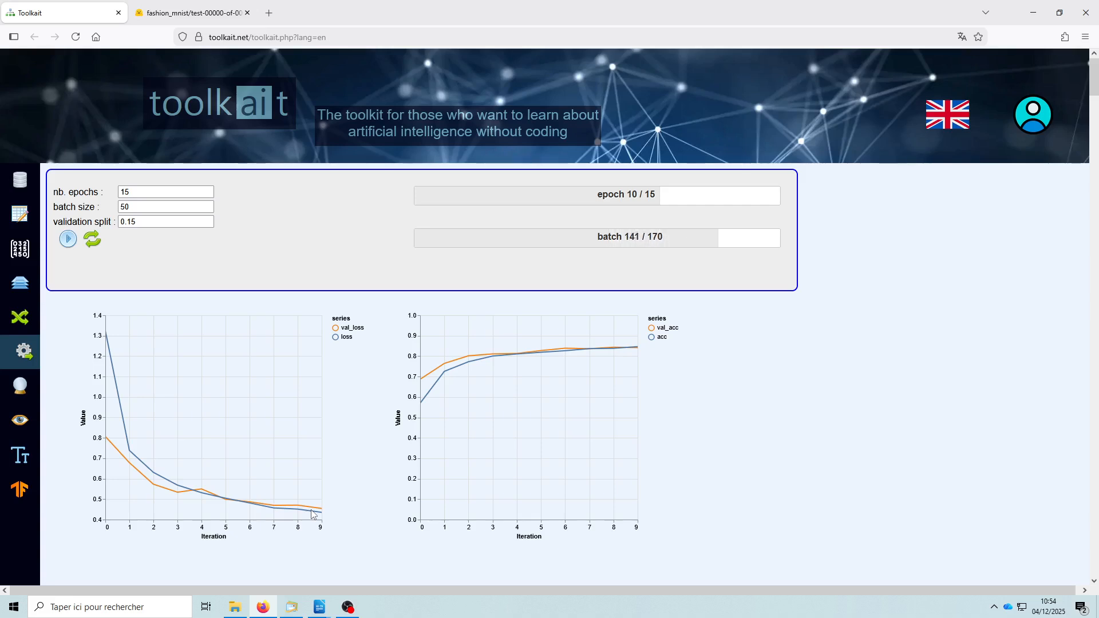
mouse_move(317, 510)
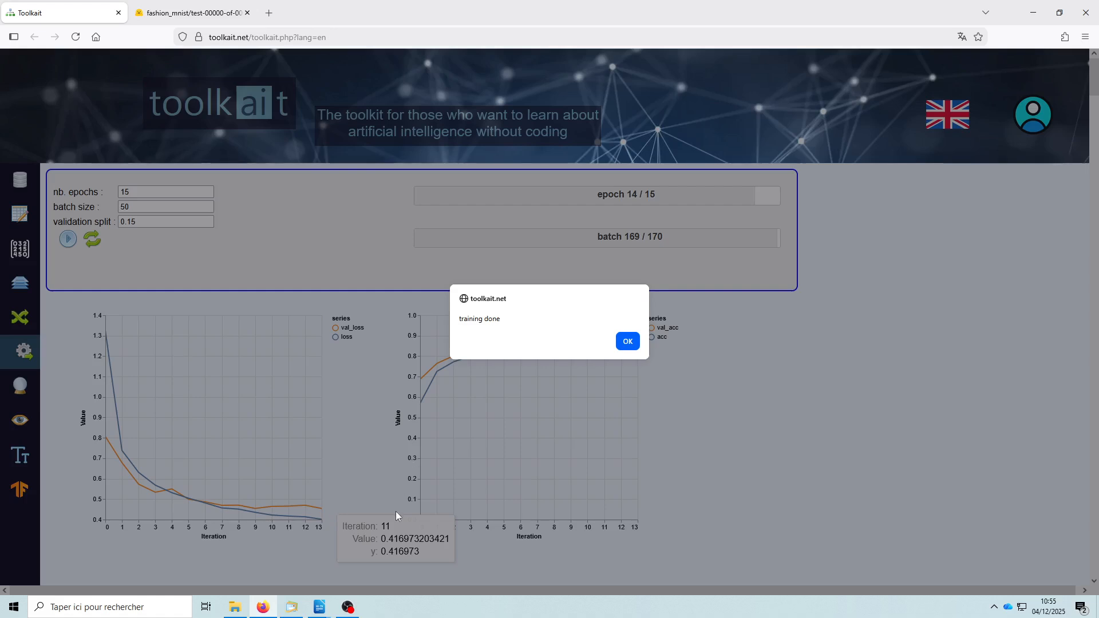
click(628, 341)
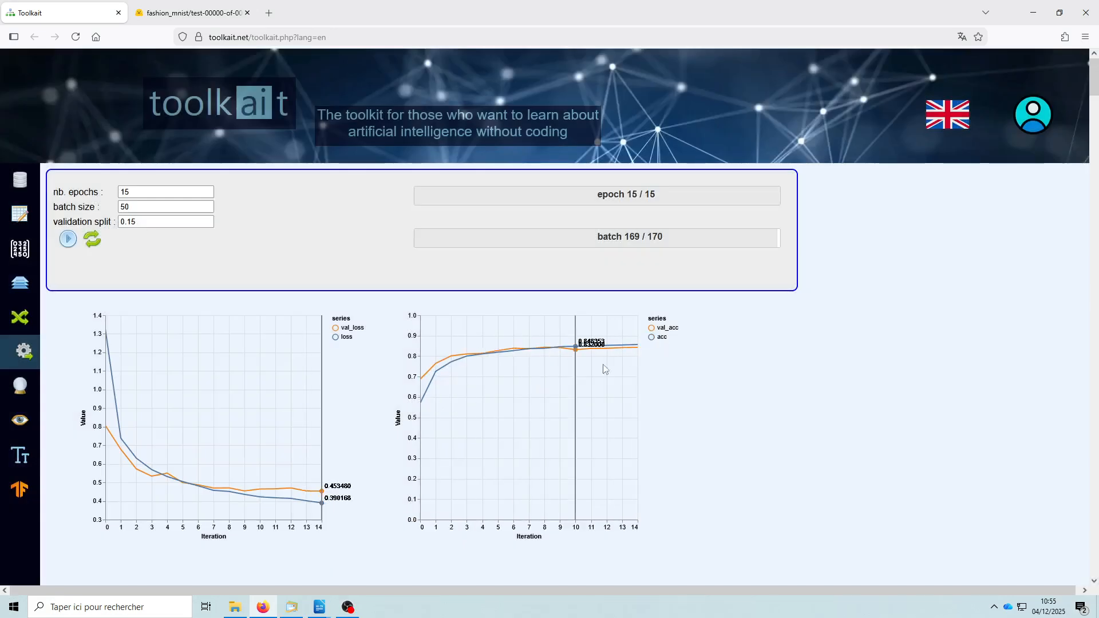
mouse_move(640, 347)
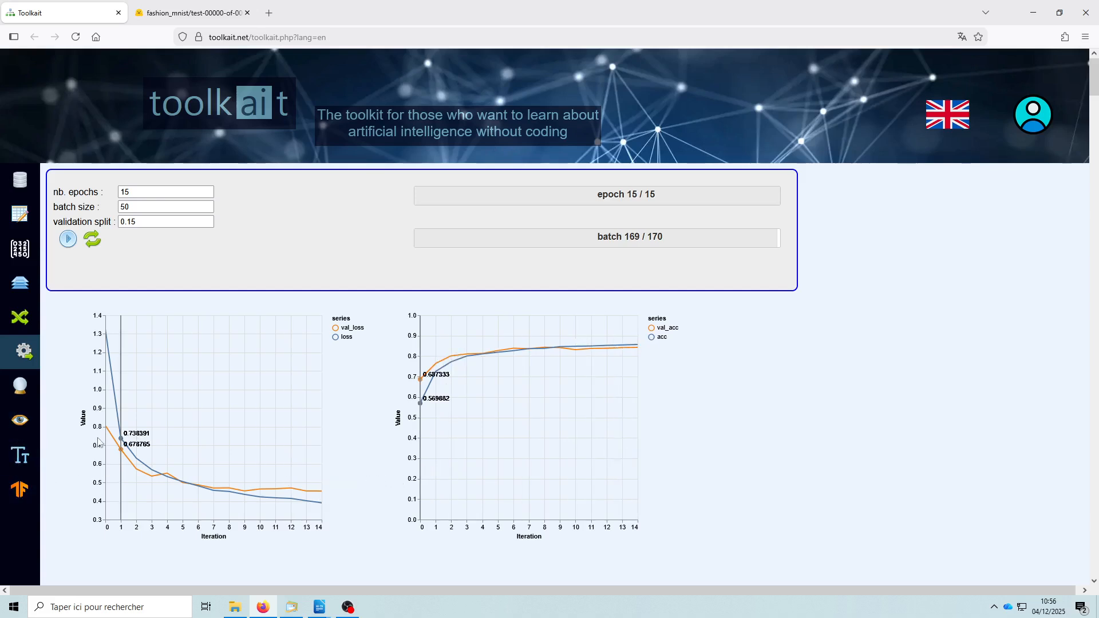
- Prepare the prediction form and load i1.jpg from the test_mnist desktop folder as its image_bytes input
click(22, 393)
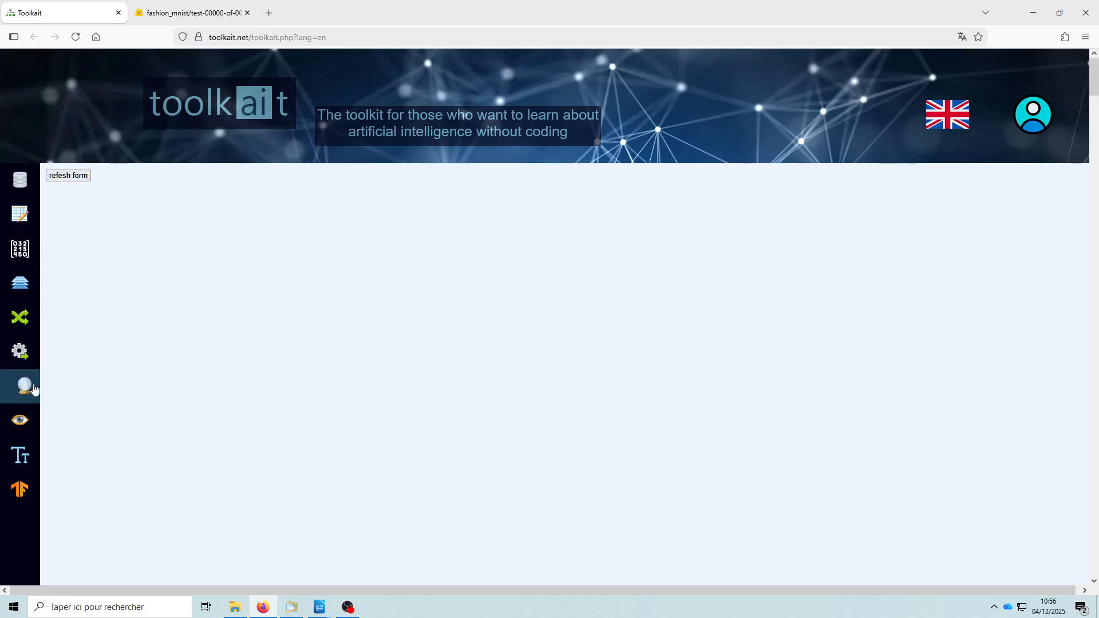
click(67, 177)
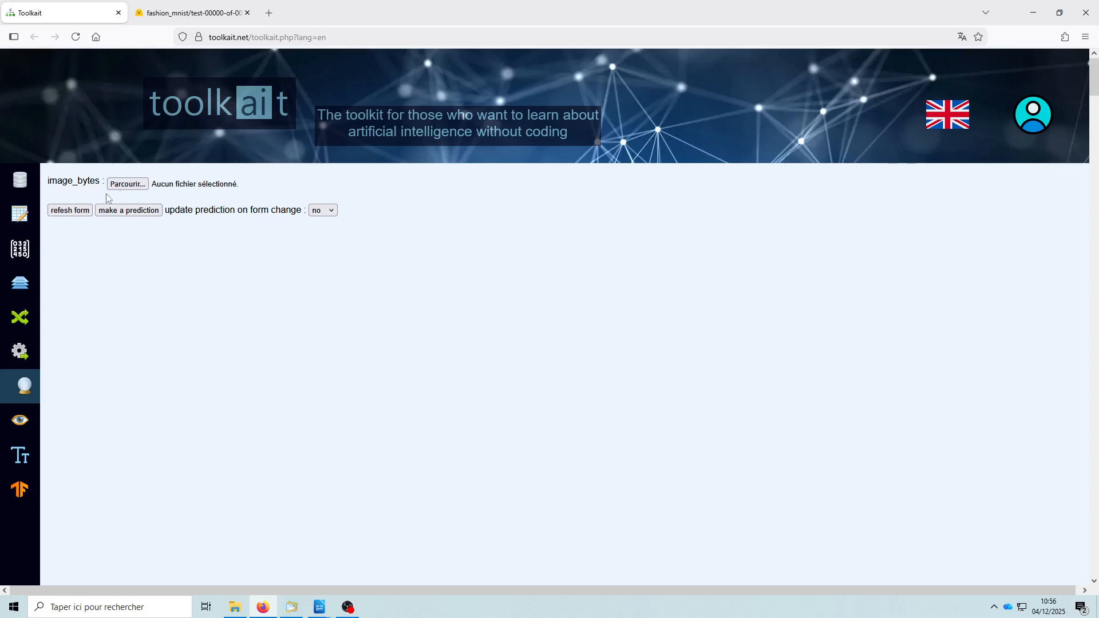
click(128, 184)
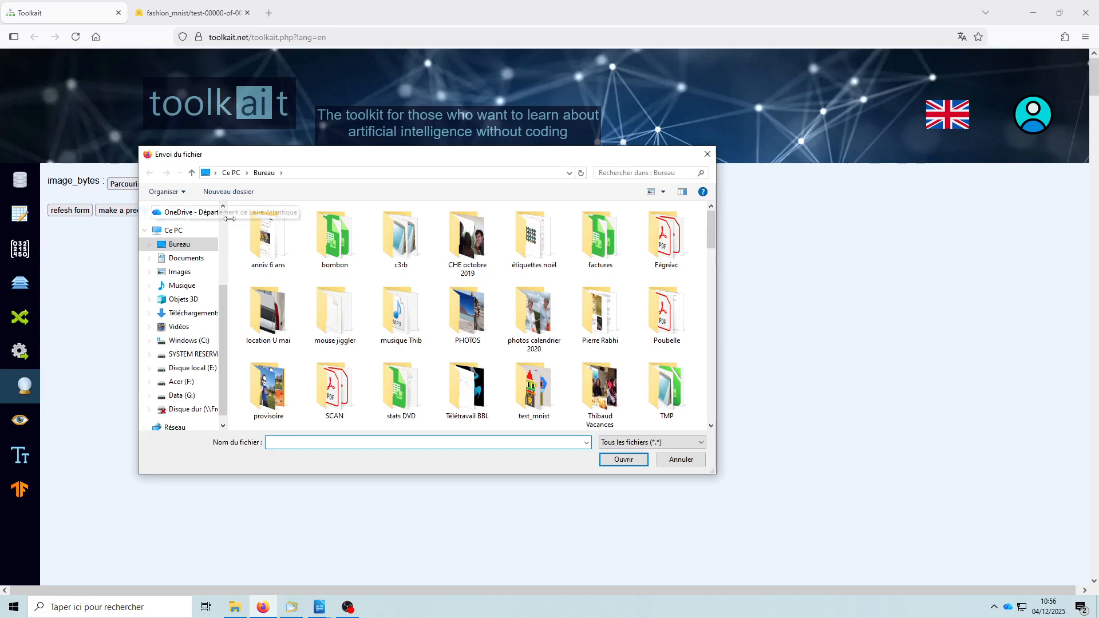
double_click(534, 386)
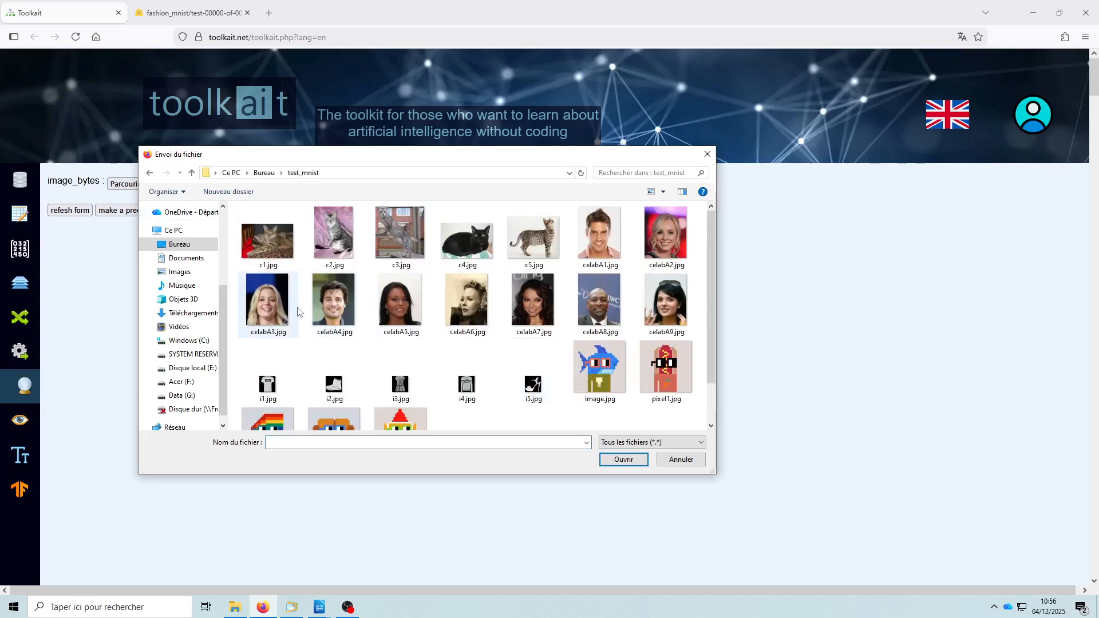
scroll(401, 321, down, 1)
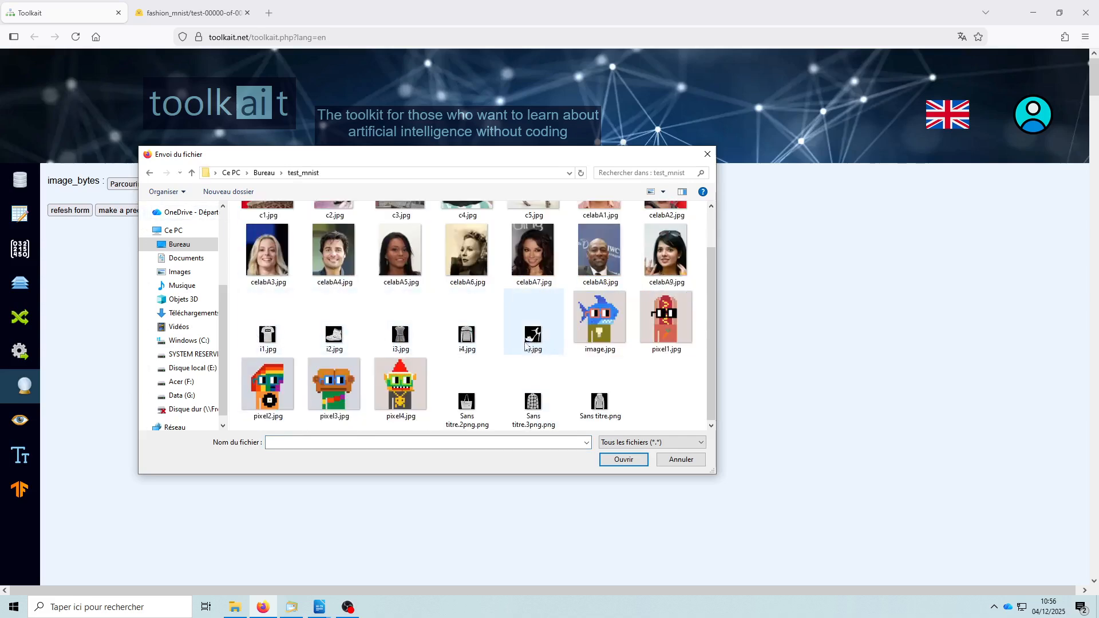
click(269, 342)
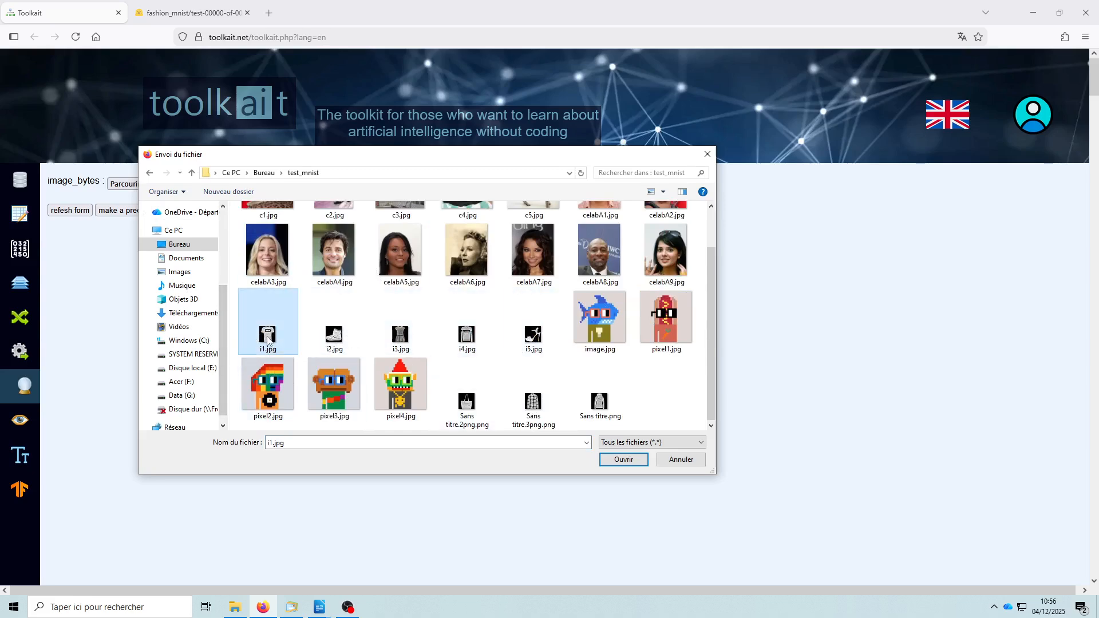
click(624, 460)
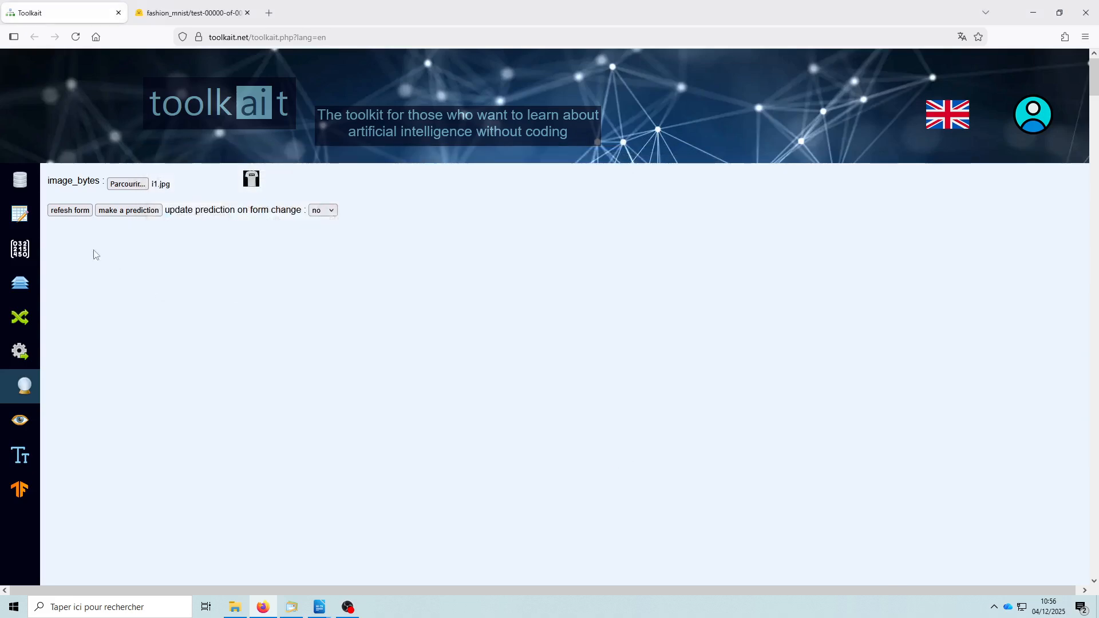
- Predict the class of i1.jpg, and load i5.jpg as the image_bytes input to predict its class too
click(138, 215)
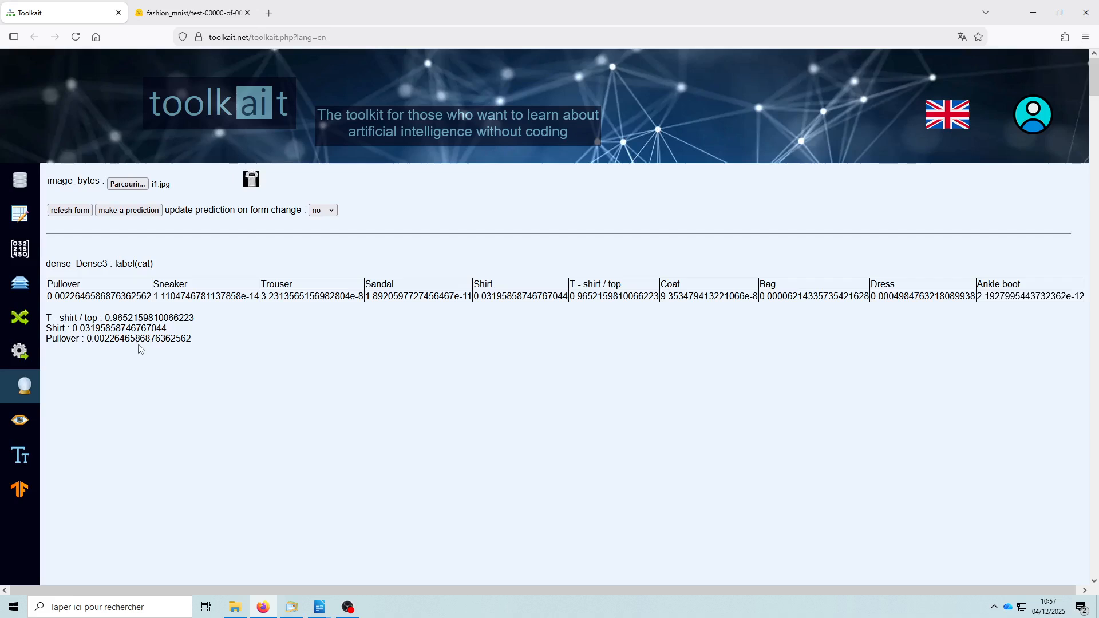
click(128, 184)
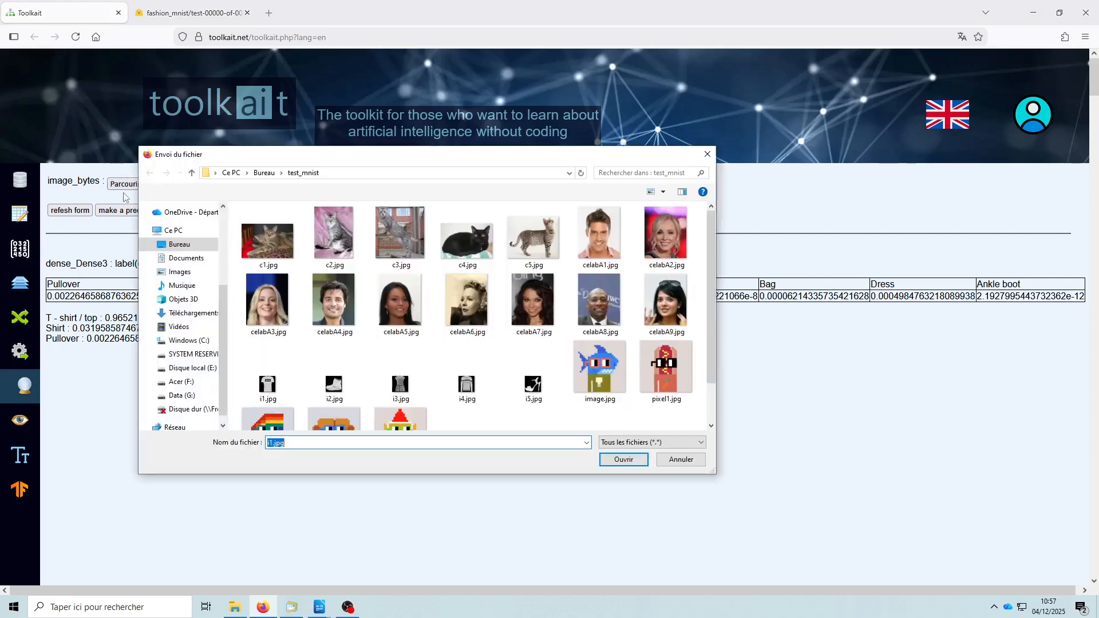
click(534, 387)
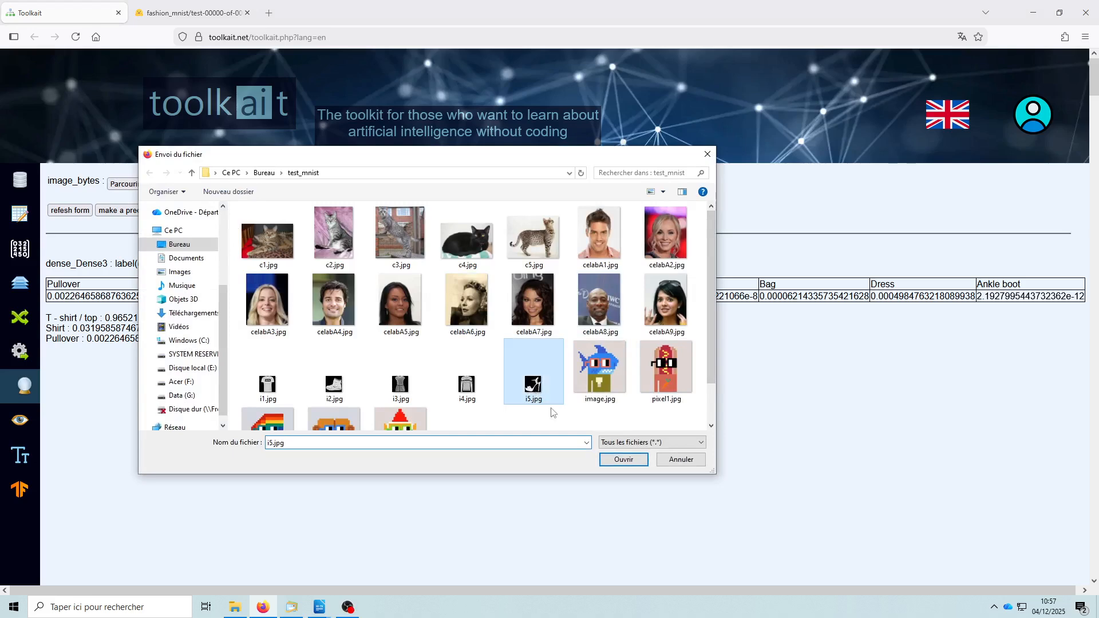
click(623, 459)
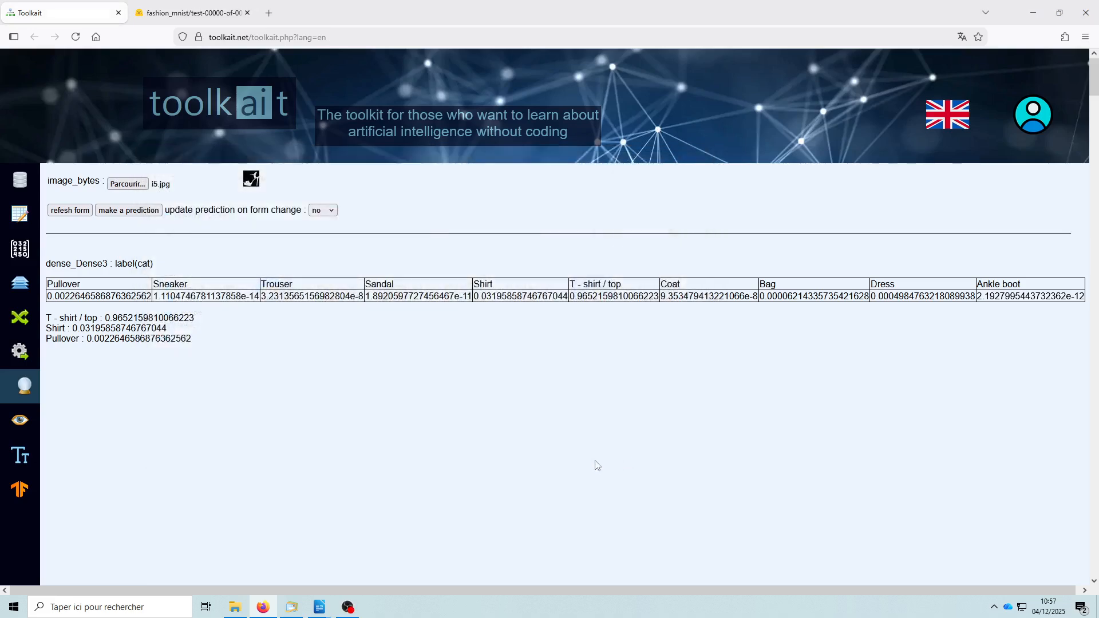
click(138, 213)
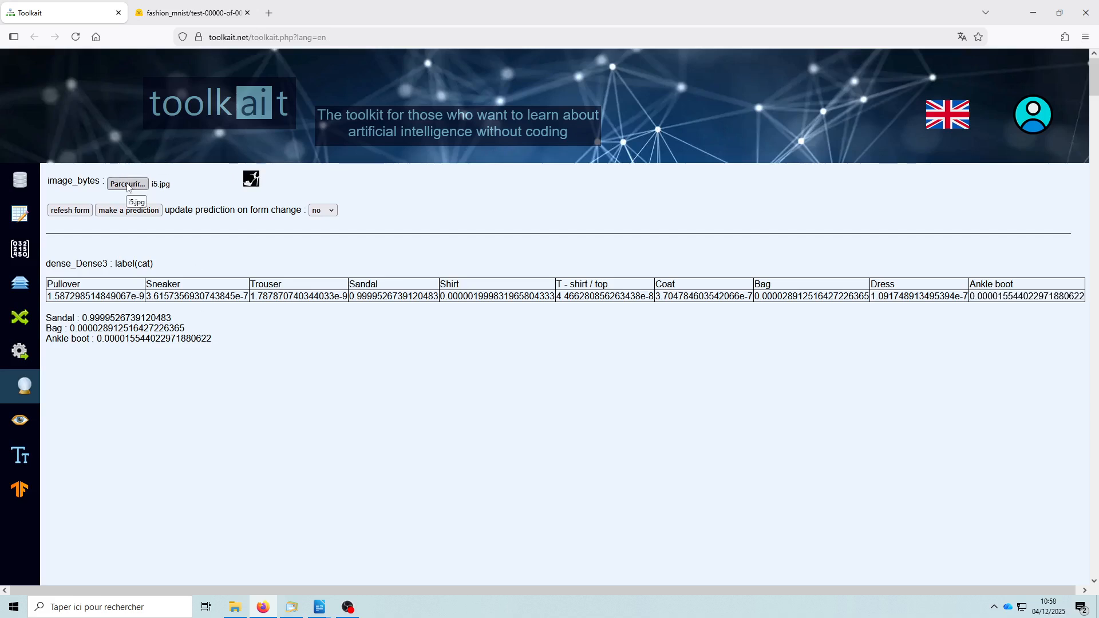
- Load i3.jpg from the test_mnist folder as the image_bytes input and predict its class
click(127, 184)
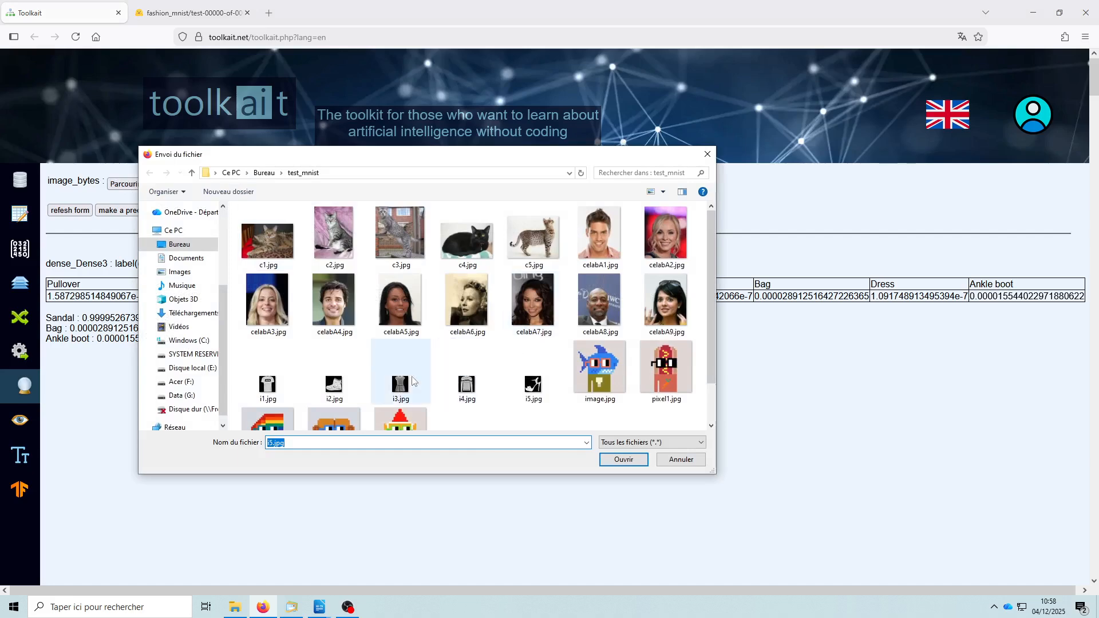
click(401, 383)
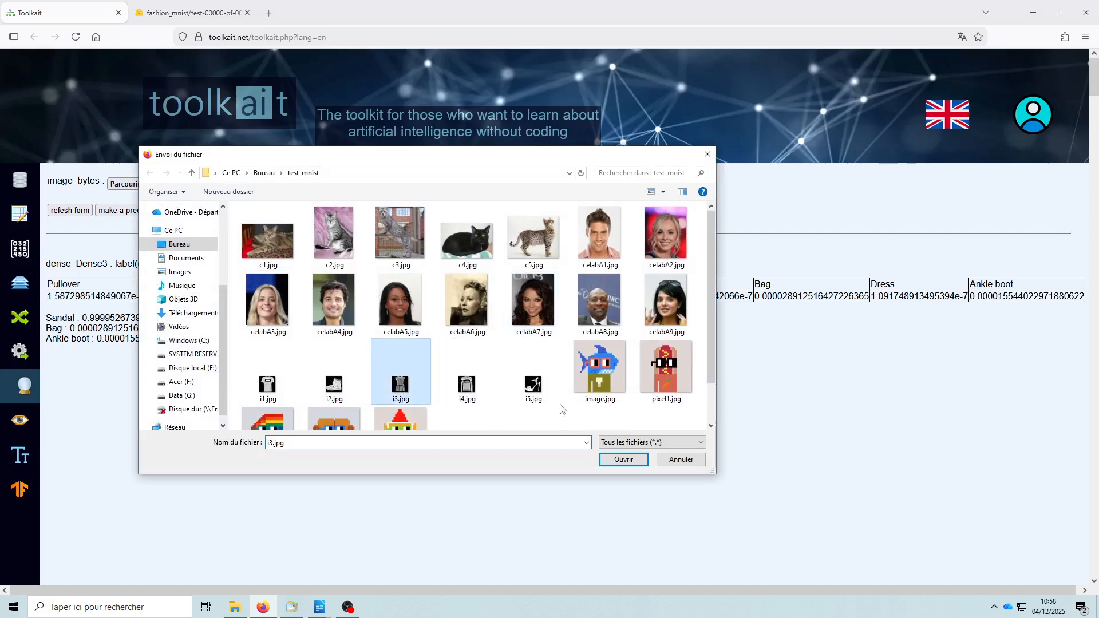
click(624, 461)
click(126, 211)
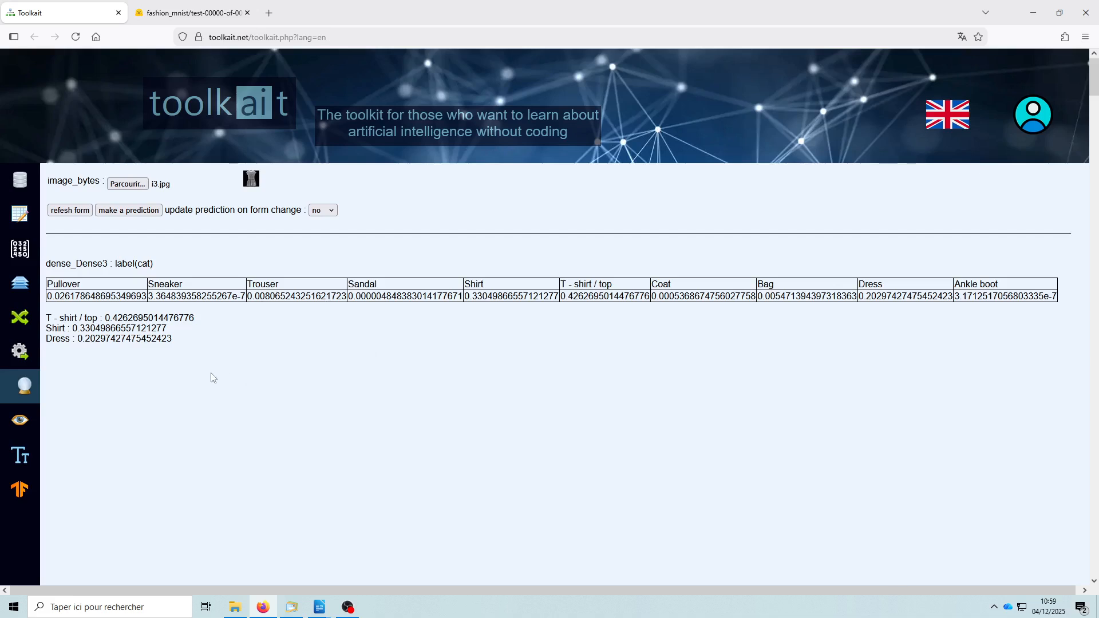
- Display the actual weights of the trained model and examine the network diagram from the output layer down to input1
click(20, 424)
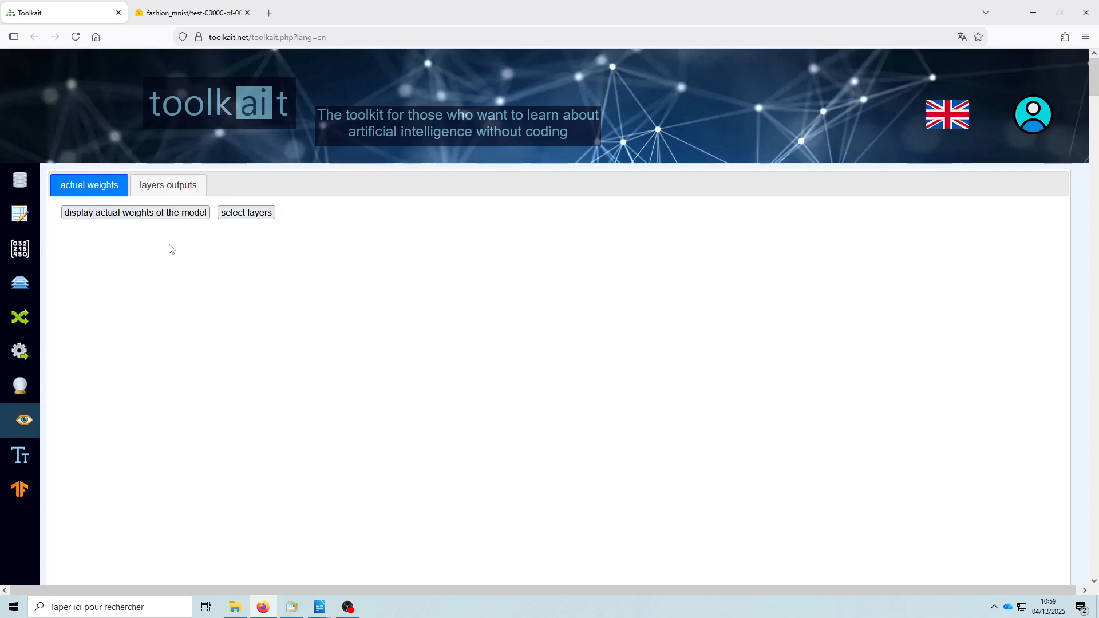
click(156, 217)
scroll(749, 348, down, 2)
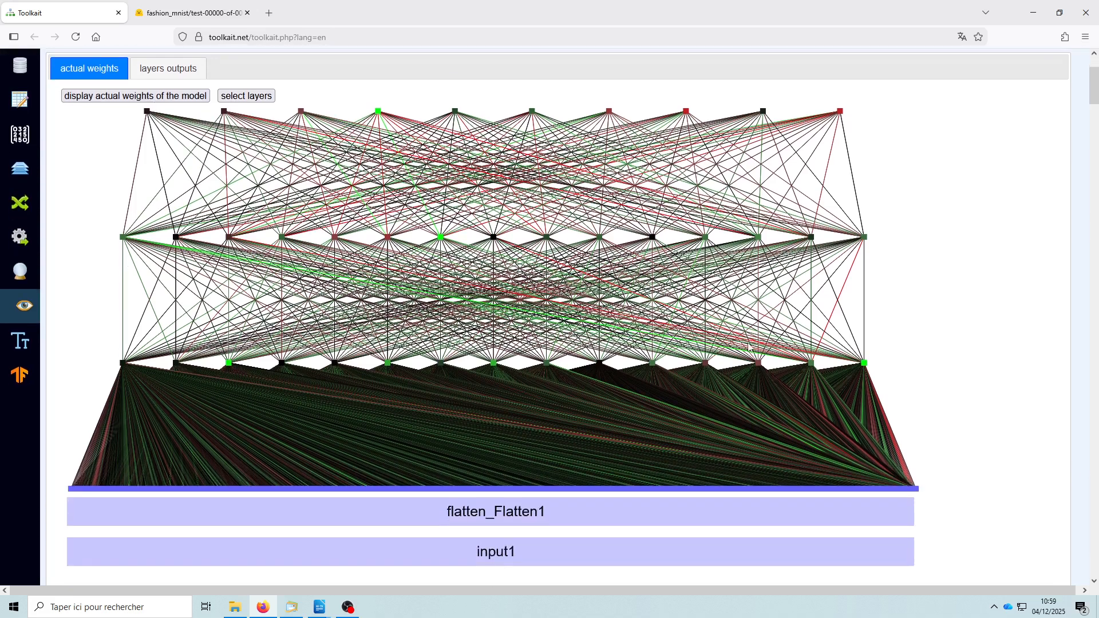
scroll(749, 348, down, 2)
scroll(457, 420, up, 2)
scroll(621, 384, up, 2)
scroll(642, 398, down, 3)
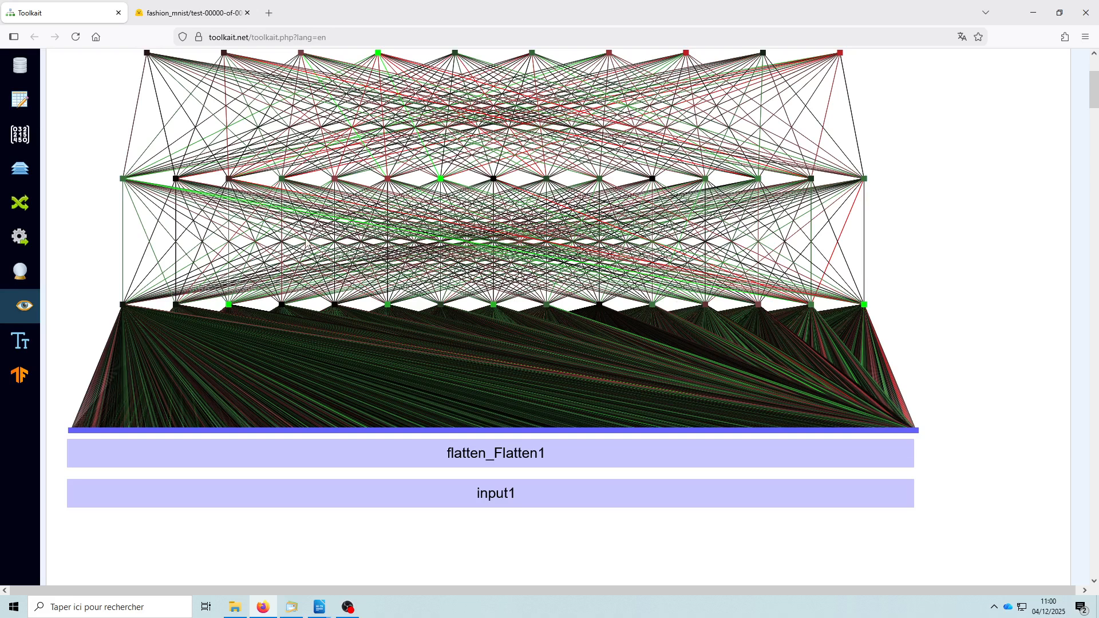
scroll(400, 213, up, 2)
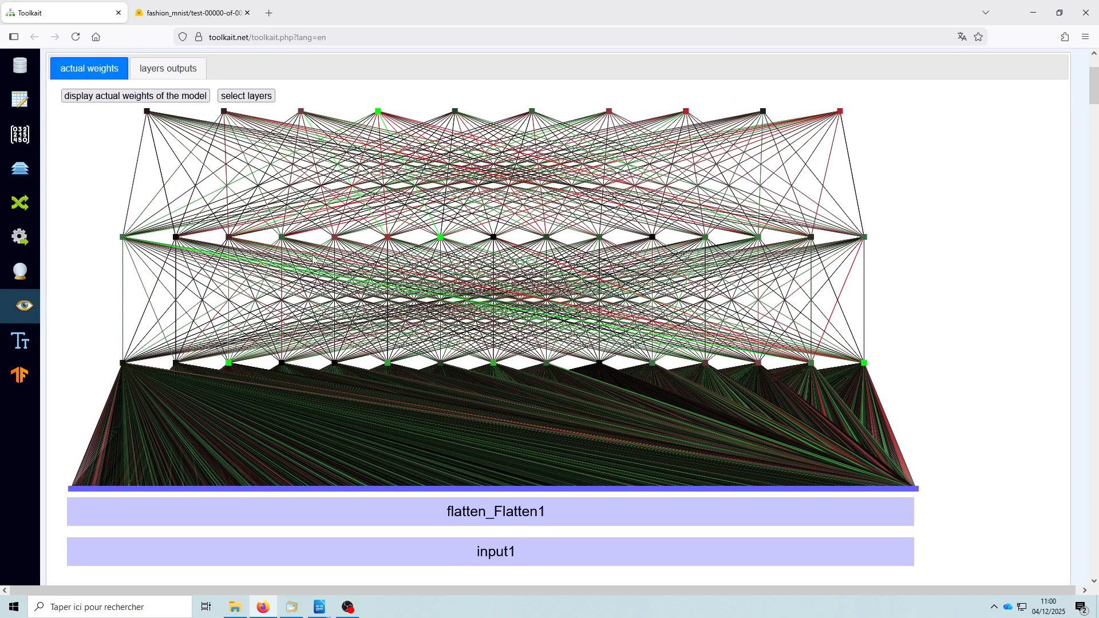
scroll(559, 256, up, 3)
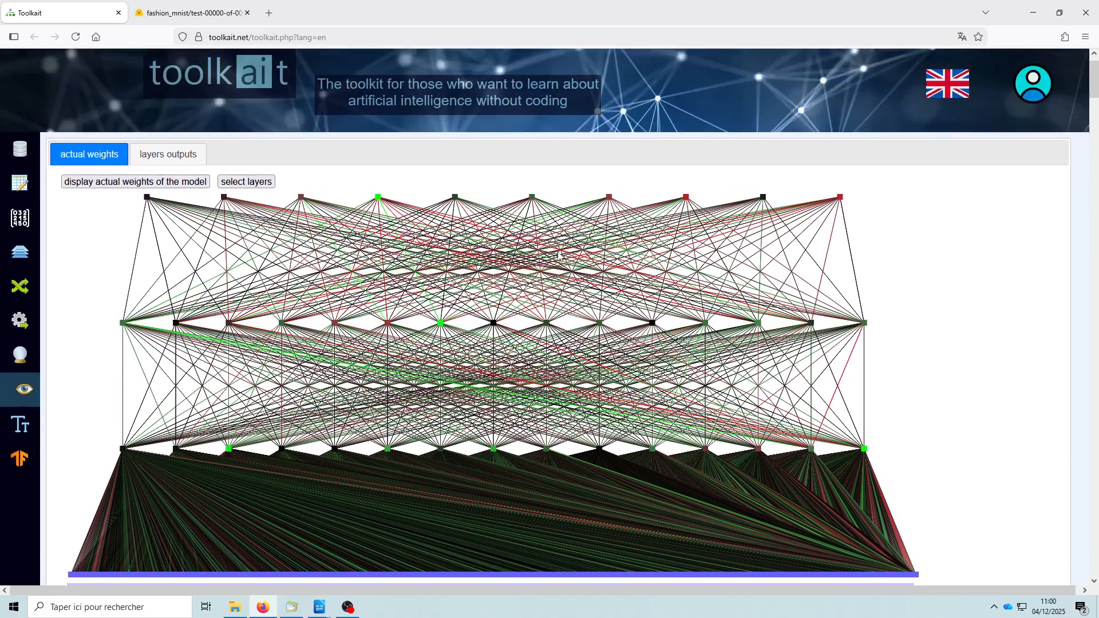
scroll(559, 256, up, 1)
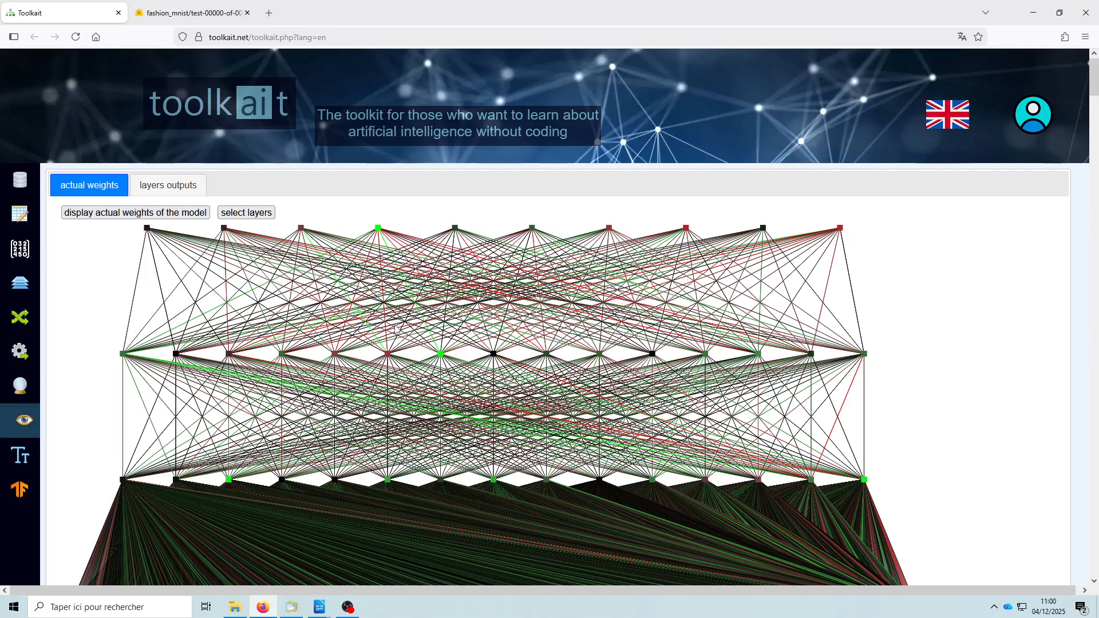
- Display the layers outputs for the i3.jpg image and inspect the values from input1 through dense_Dense3
click(172, 187)
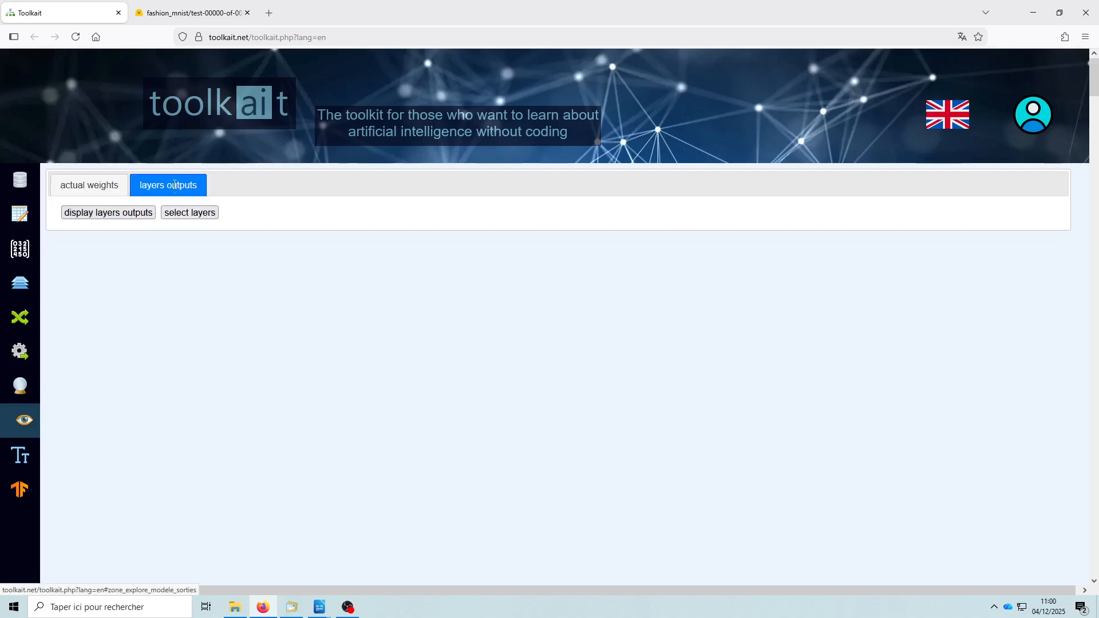
click(109, 214)
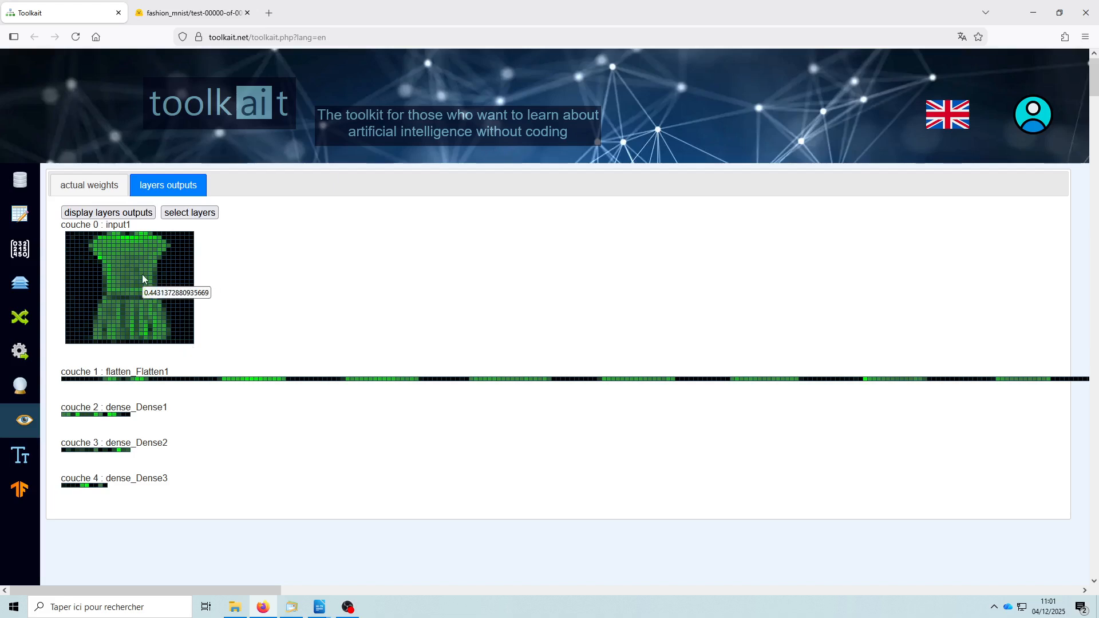
mouse_move(141, 261)
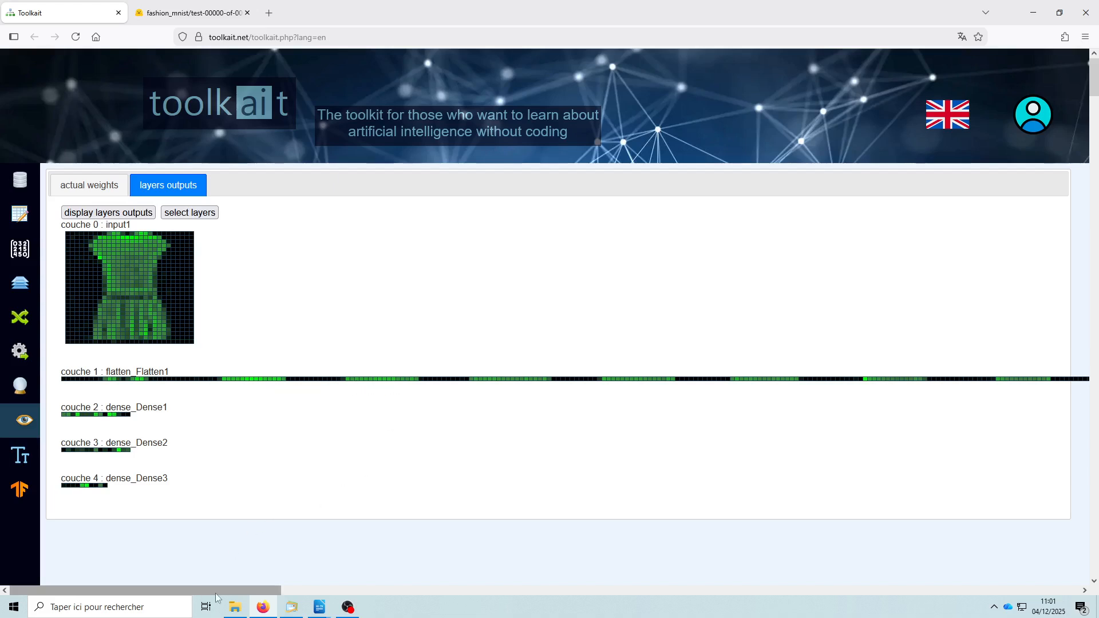
drag(215, 593, 190, 607)
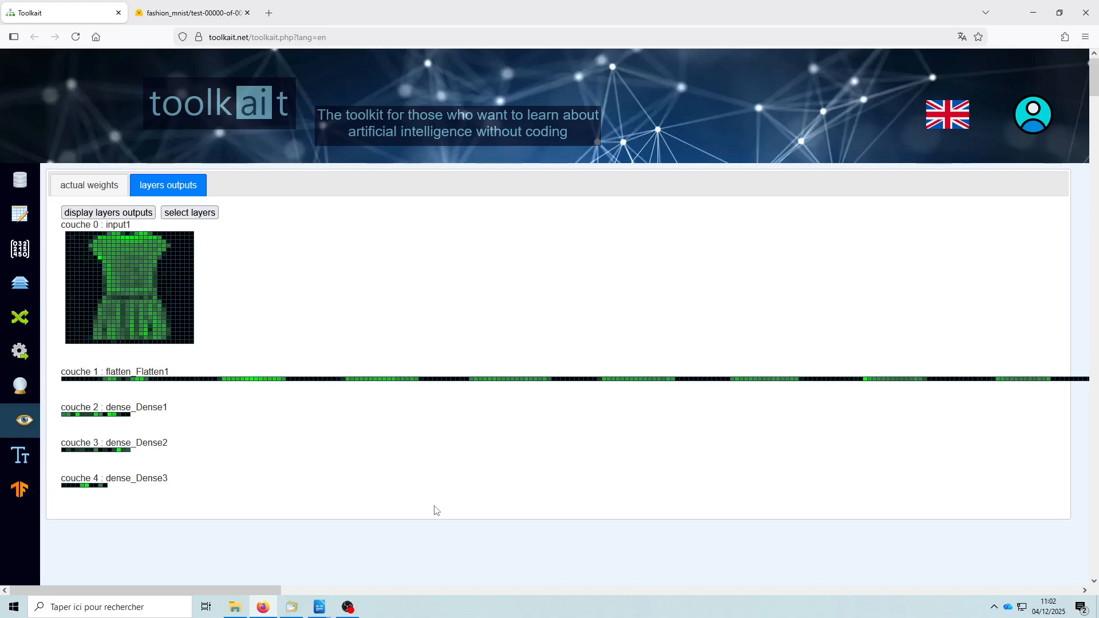
- Review the model design's five layers, along with the dataset table and the image_bytes and label tensor details
click(20, 286)
click(80, 183)
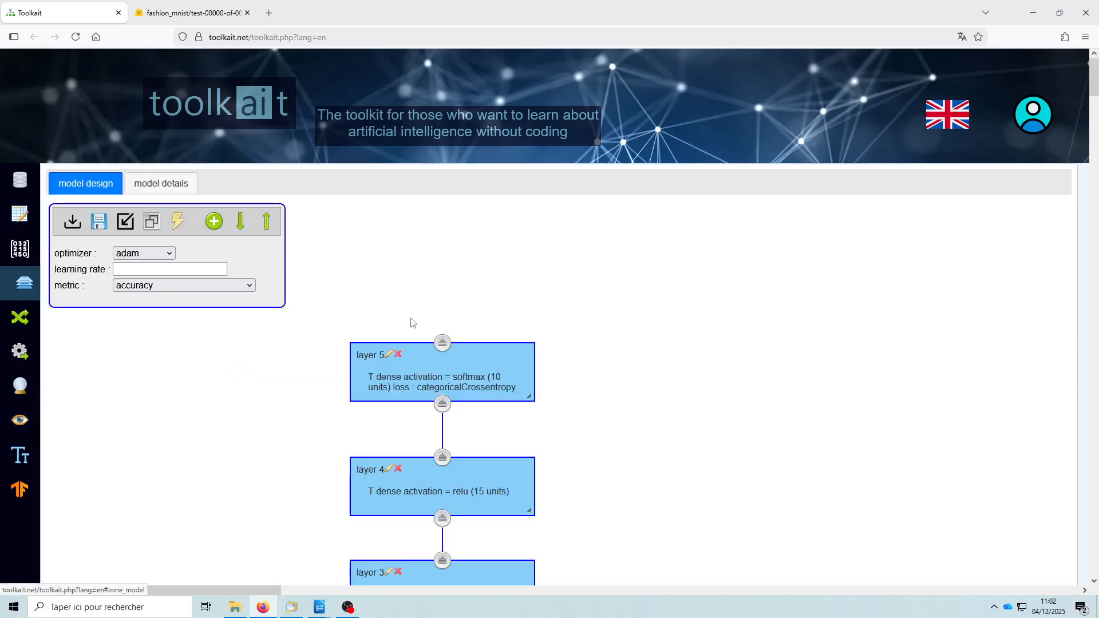
scroll(670, 401, down, 4)
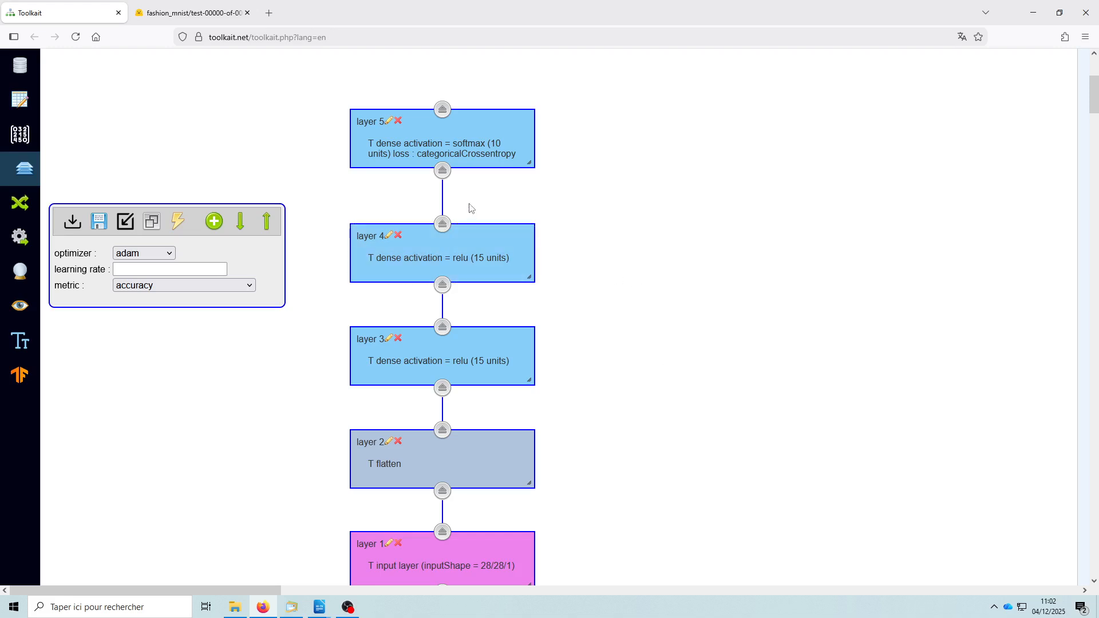
click(20, 99)
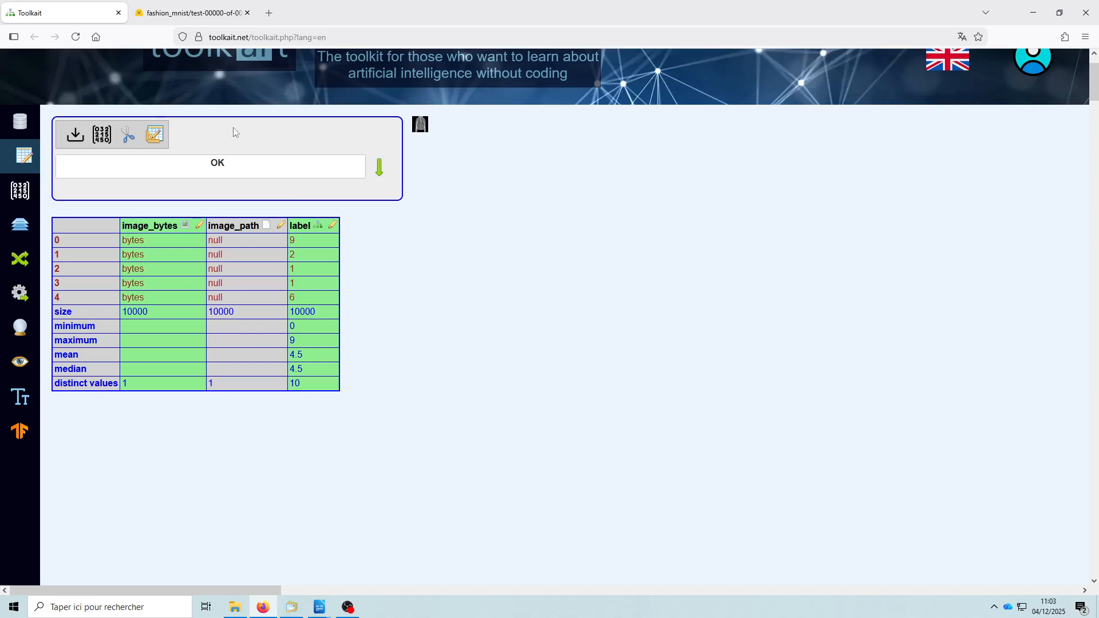
click(35, 189)
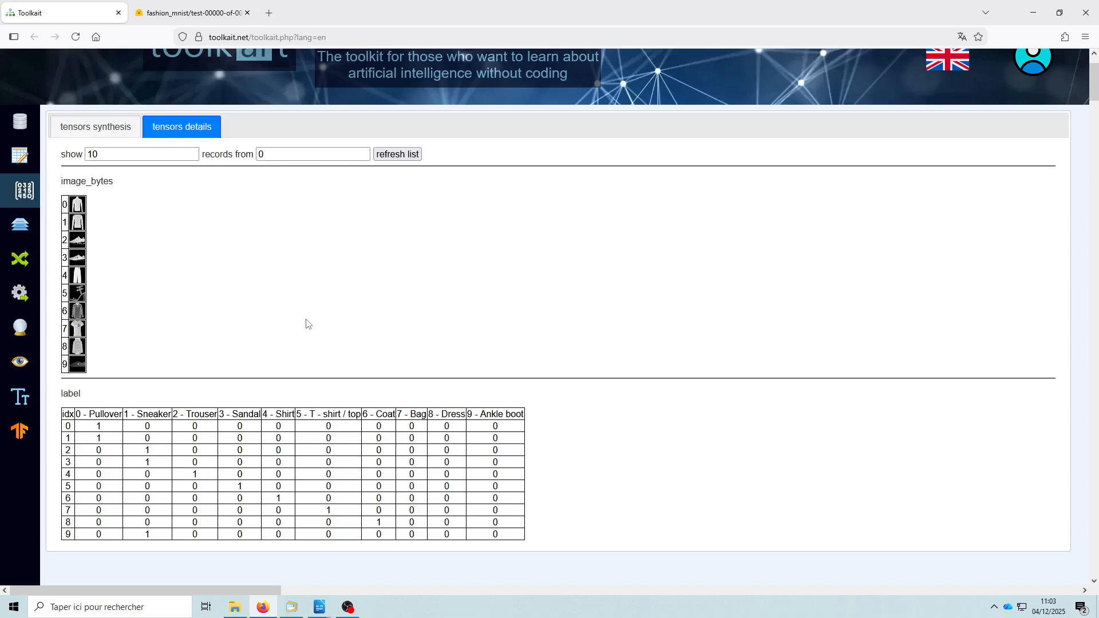
click(23, 229)
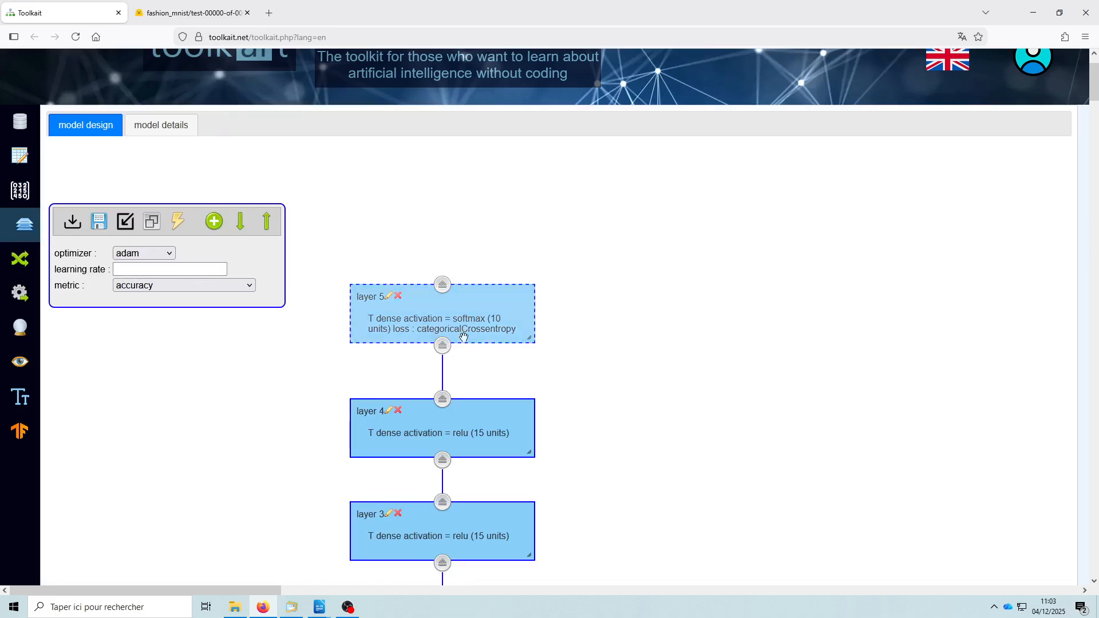
scroll(496, 367, down, 4)
scroll(496, 366, up, 2)
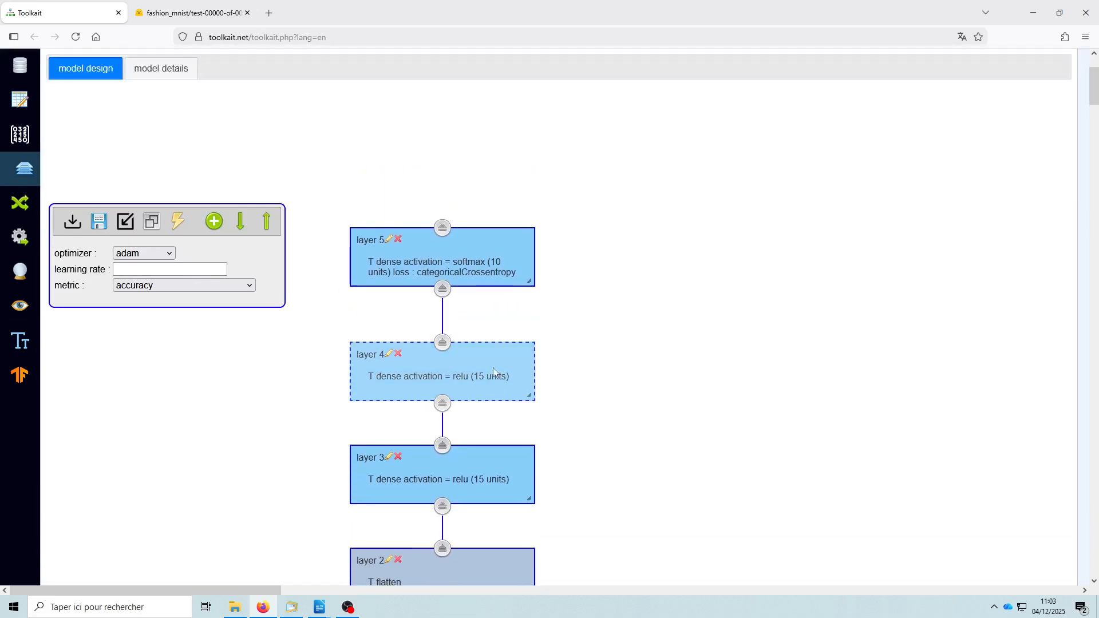
scroll(584, 397, down, 4)
scroll(585, 397, up, 3)
scroll(584, 401, up, 2)
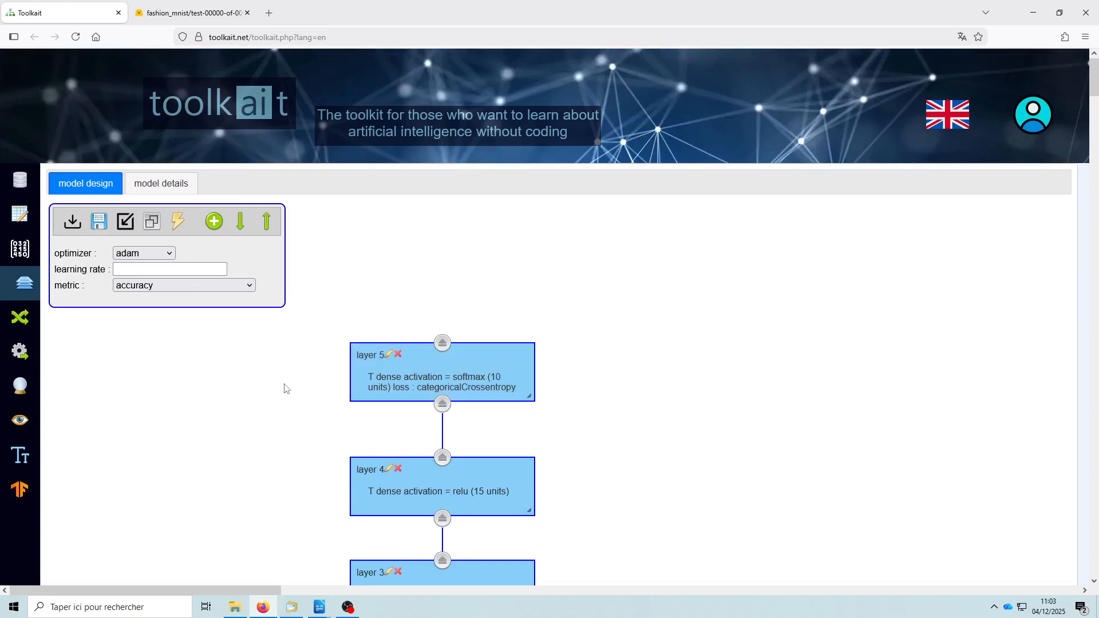
- Review the input and output data links, the training curves, the i3.jpg prediction and the layers outputs
click(21, 318)
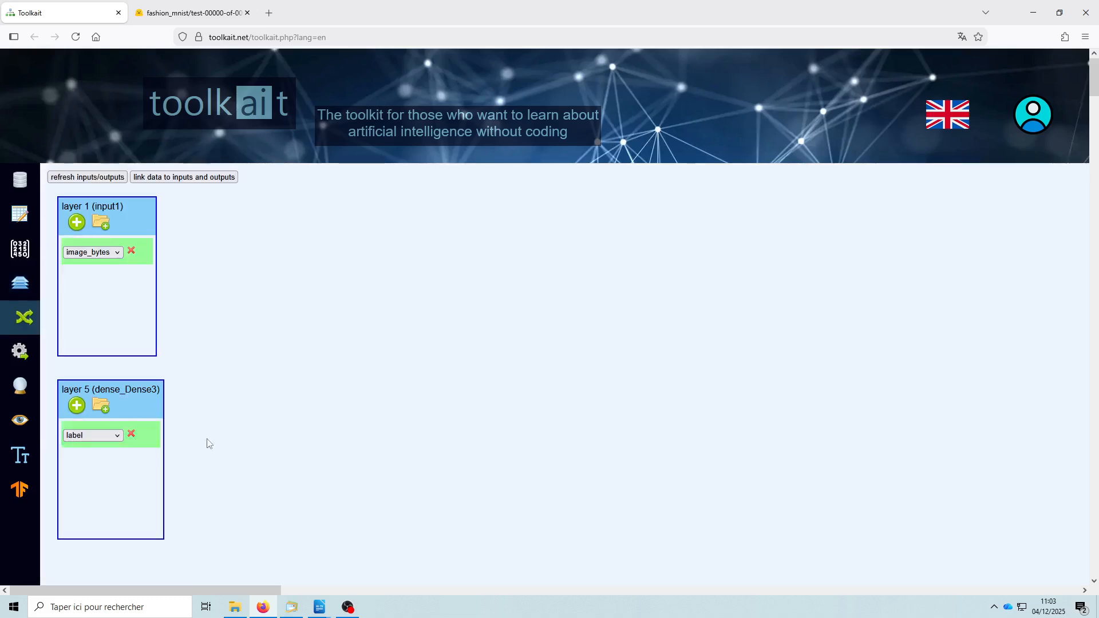
click(21, 352)
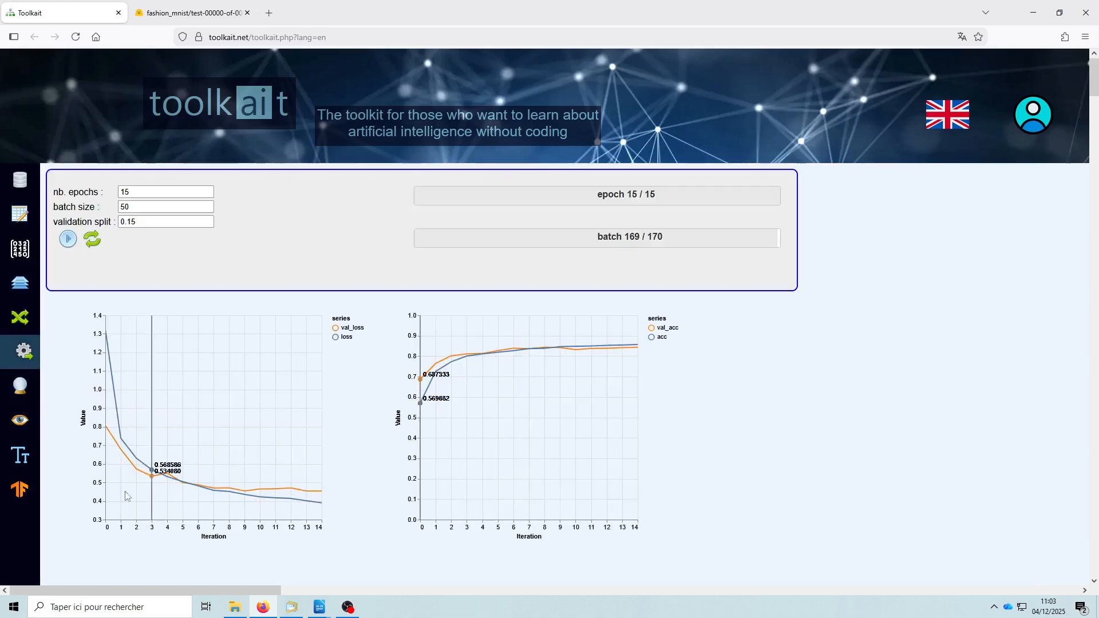
click(17, 390)
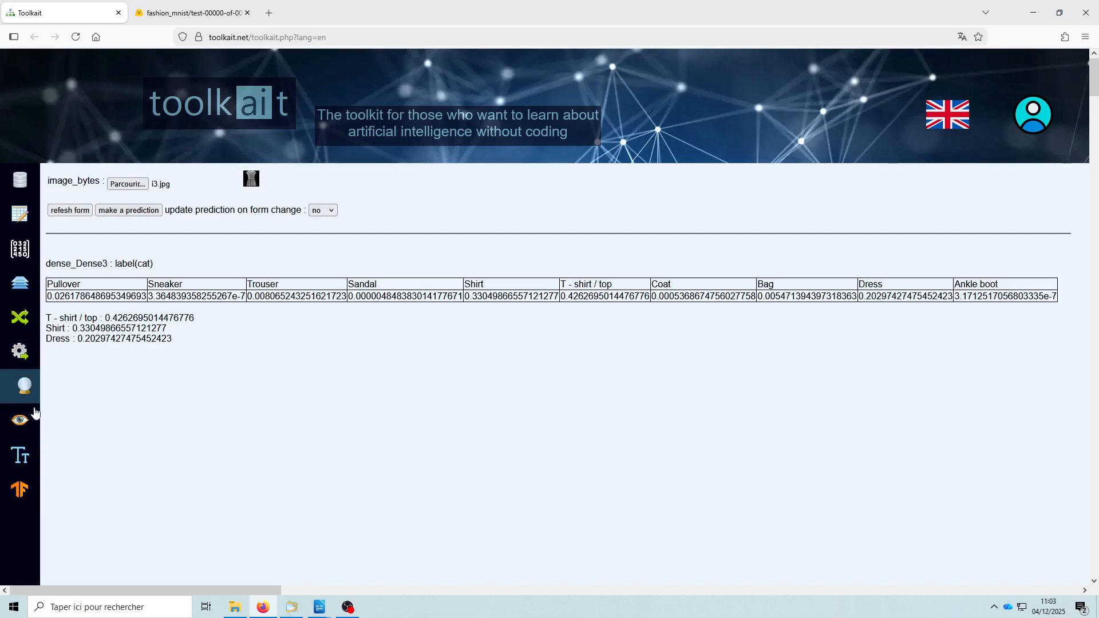
click(23, 422)
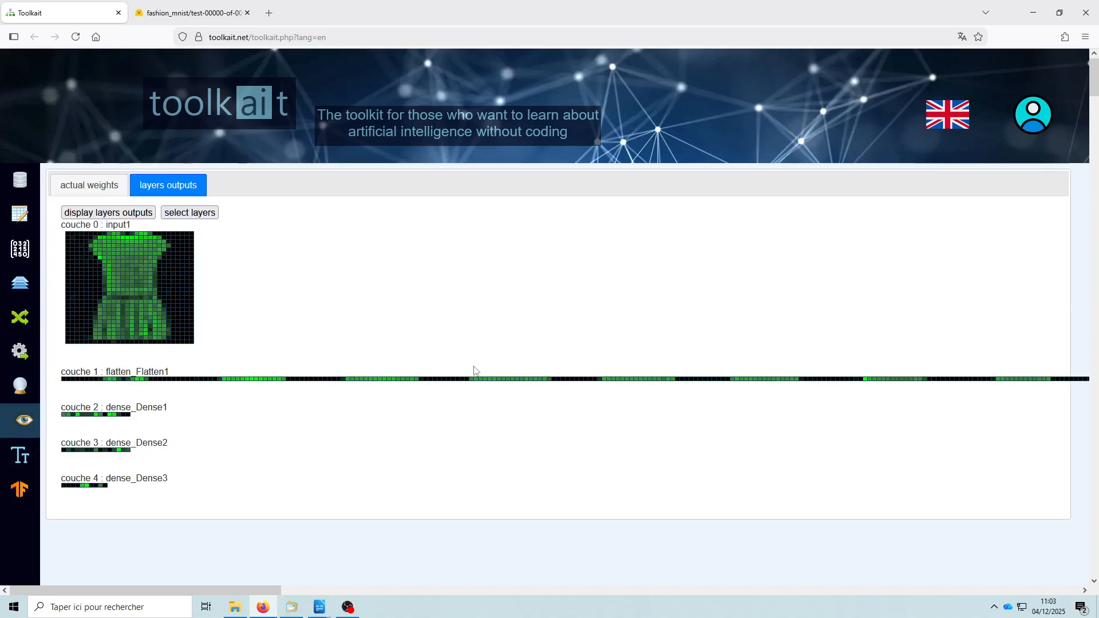
mouse_move(418, 384)
- Log in with the account e-mail and password and open the account's list of stored training data
click(1035, 114)
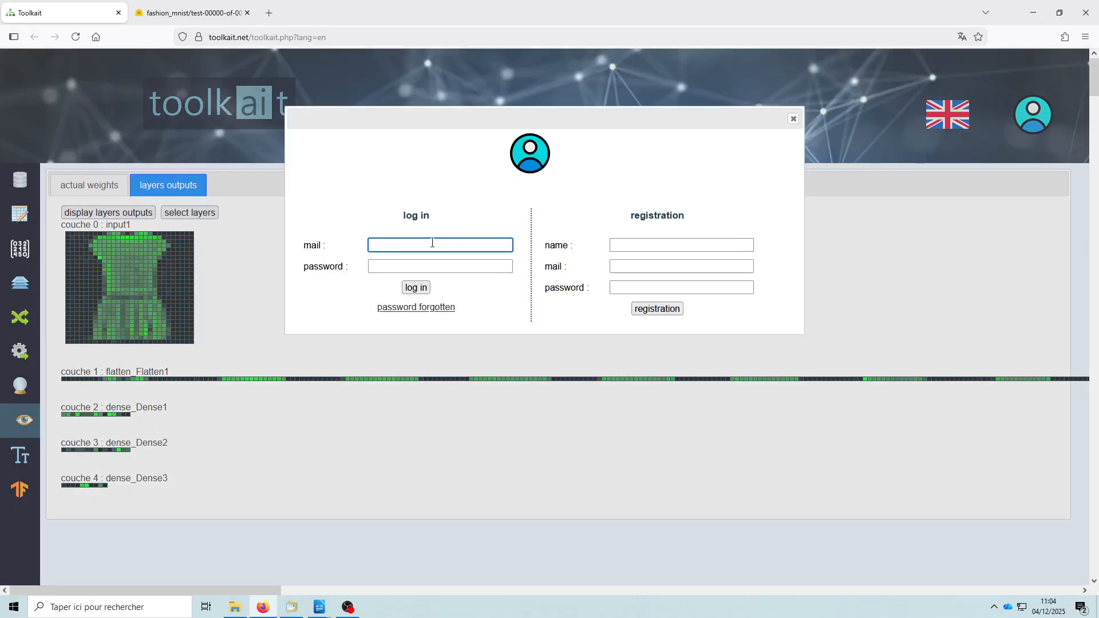
key(Tab)
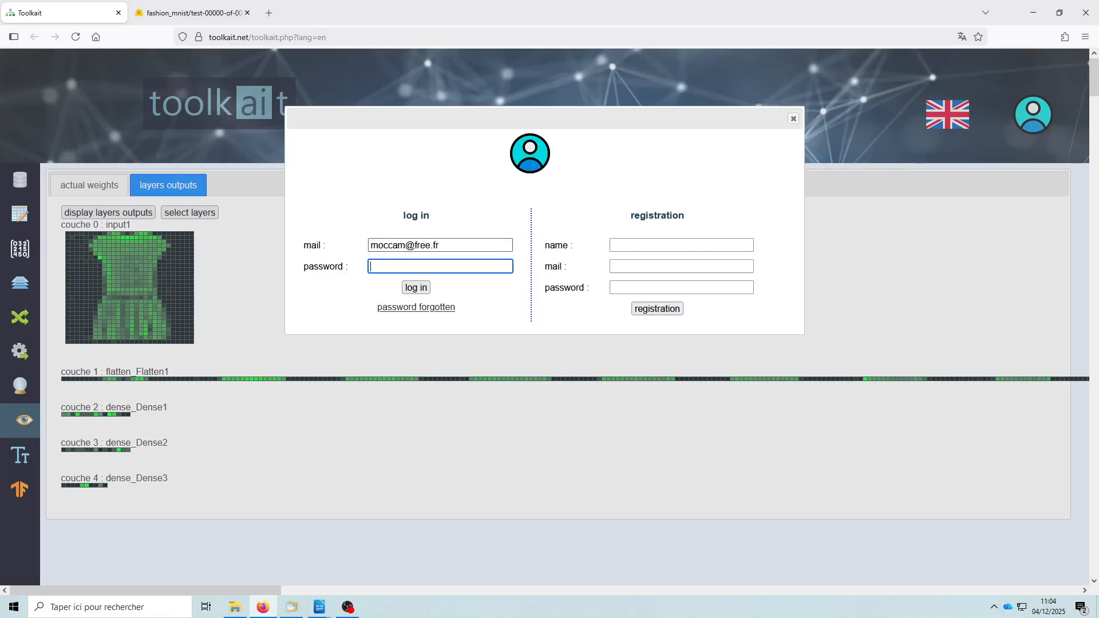
text(••••••••)
click(419, 289)
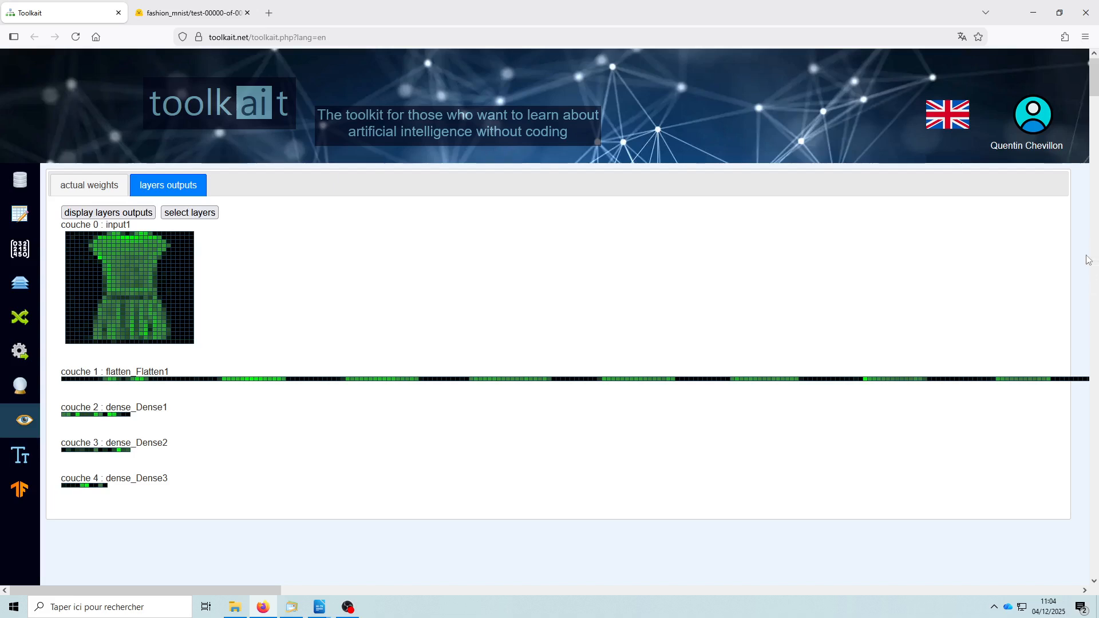
click(23, 182)
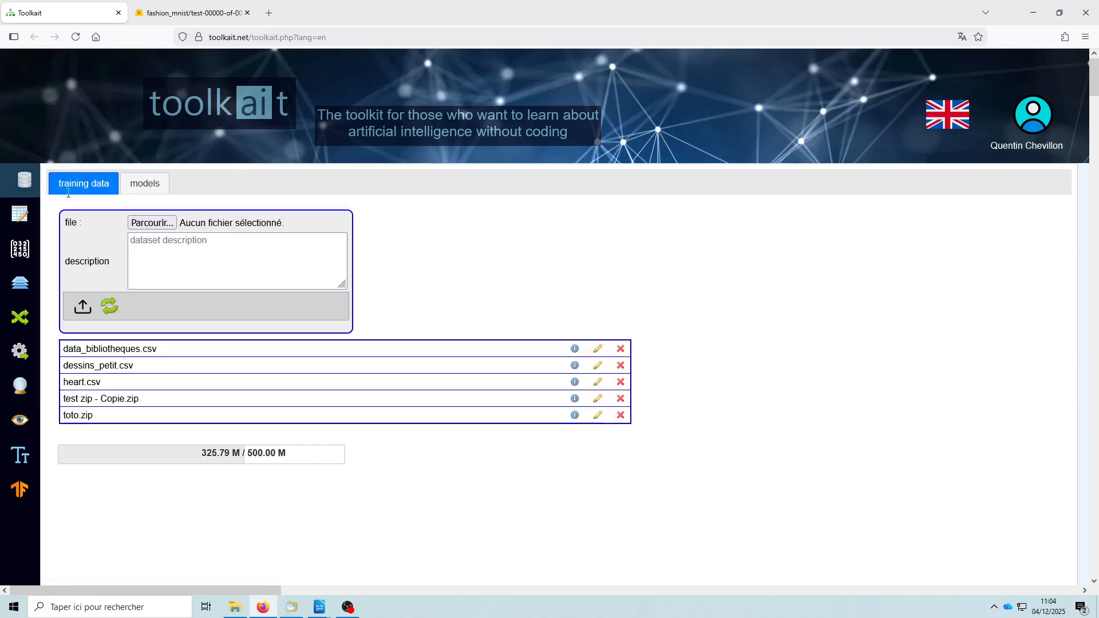
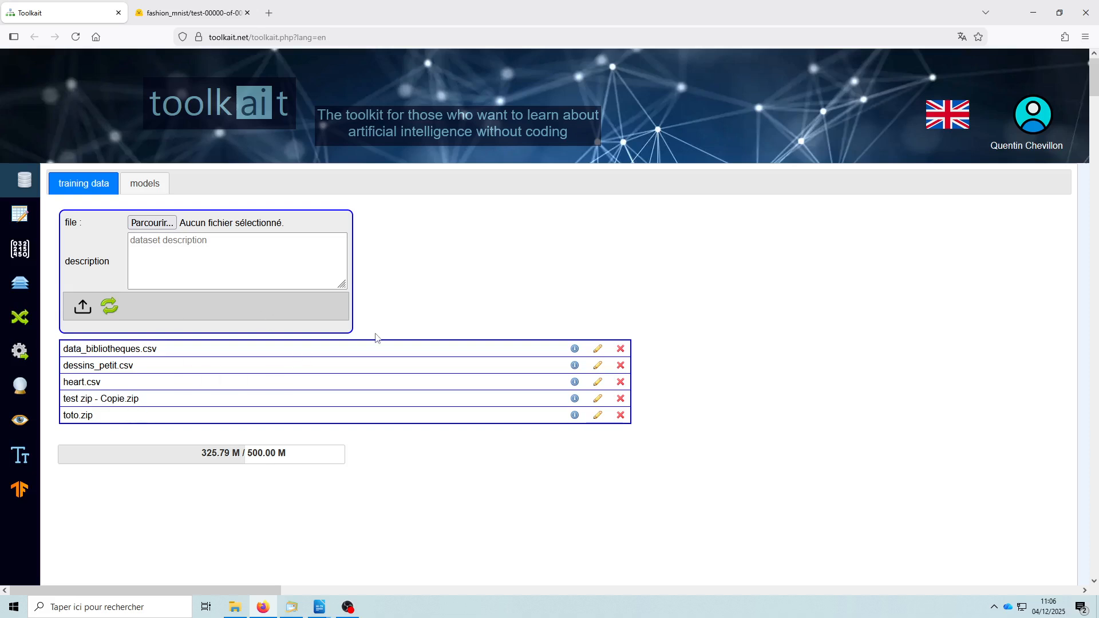
- Open the account's stored models and review the upload form and the model list
click(146, 189)
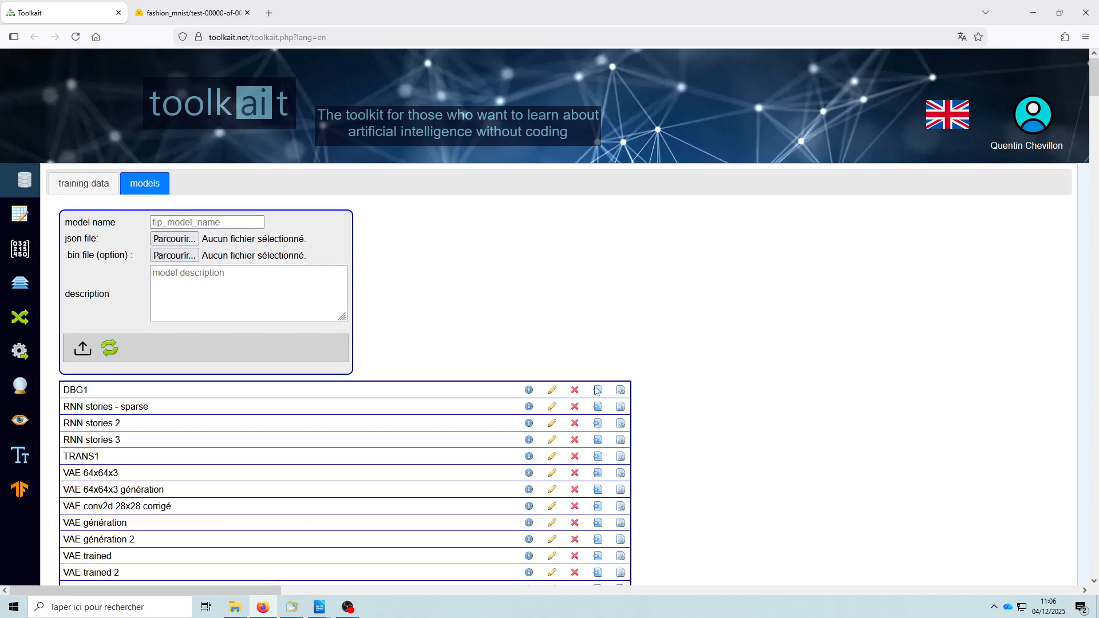
scroll(448, 420, down, 1)
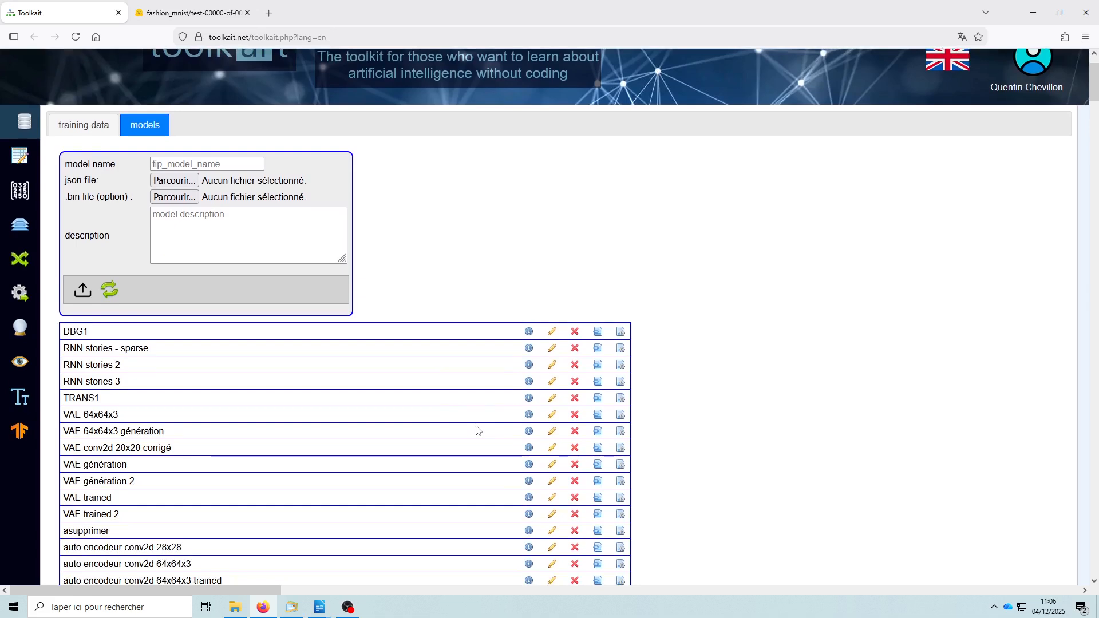
scroll(476, 432, up, 1)
scroll(474, 435, down, 1)
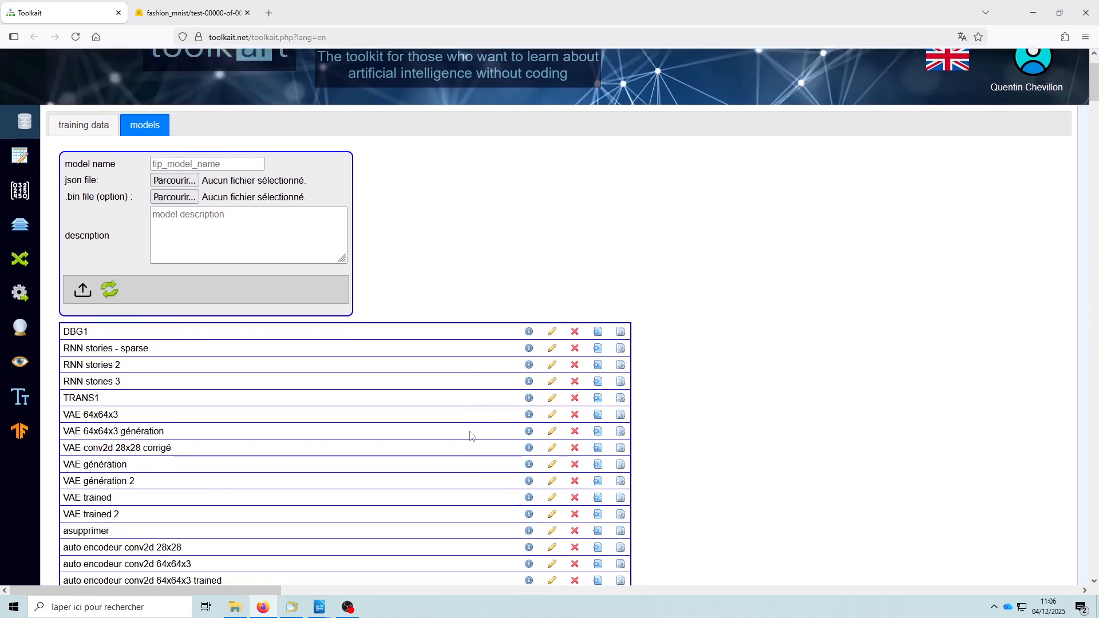
scroll(468, 440, down, 1)
scroll(461, 439, up, 2)
scroll(452, 436, down, 2)
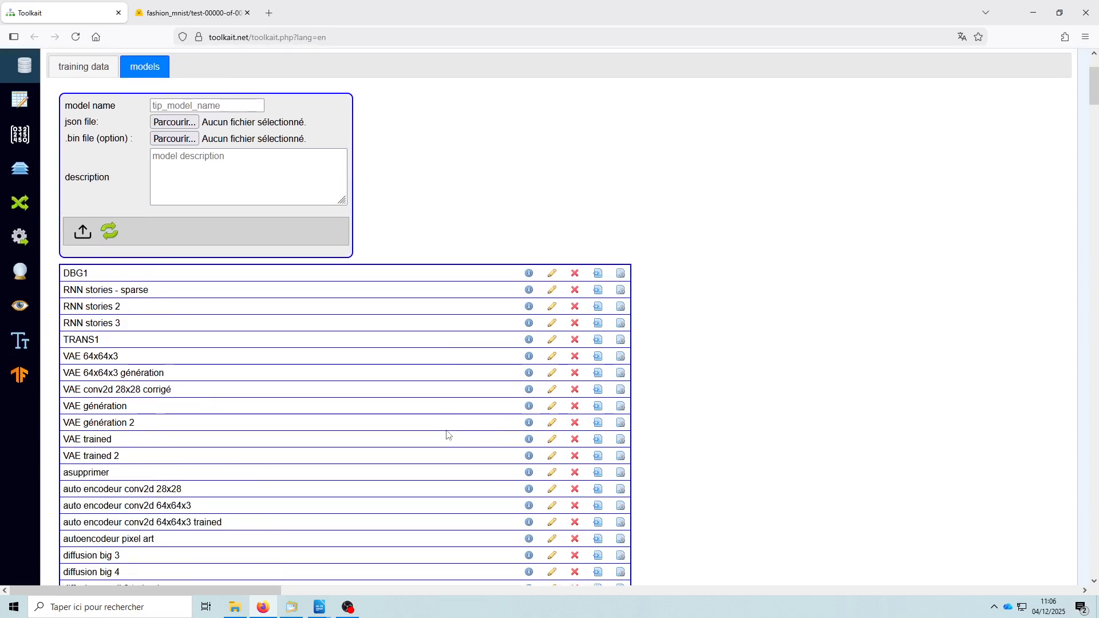
scroll(446, 435, down, 3)
scroll(443, 436, up, 5)
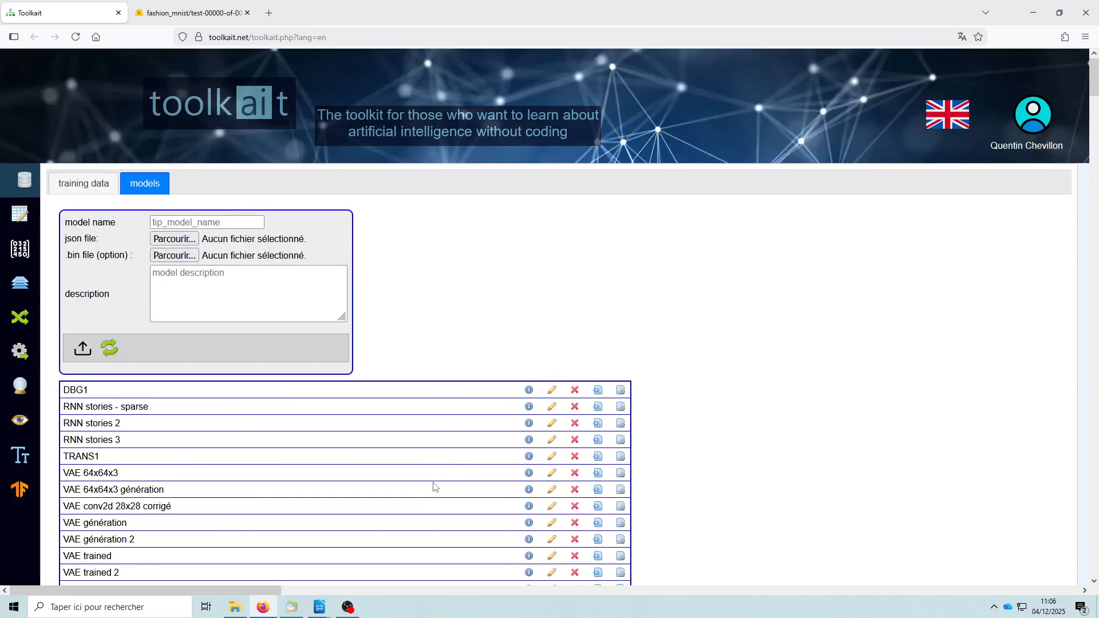
scroll(434, 487, down, 2)
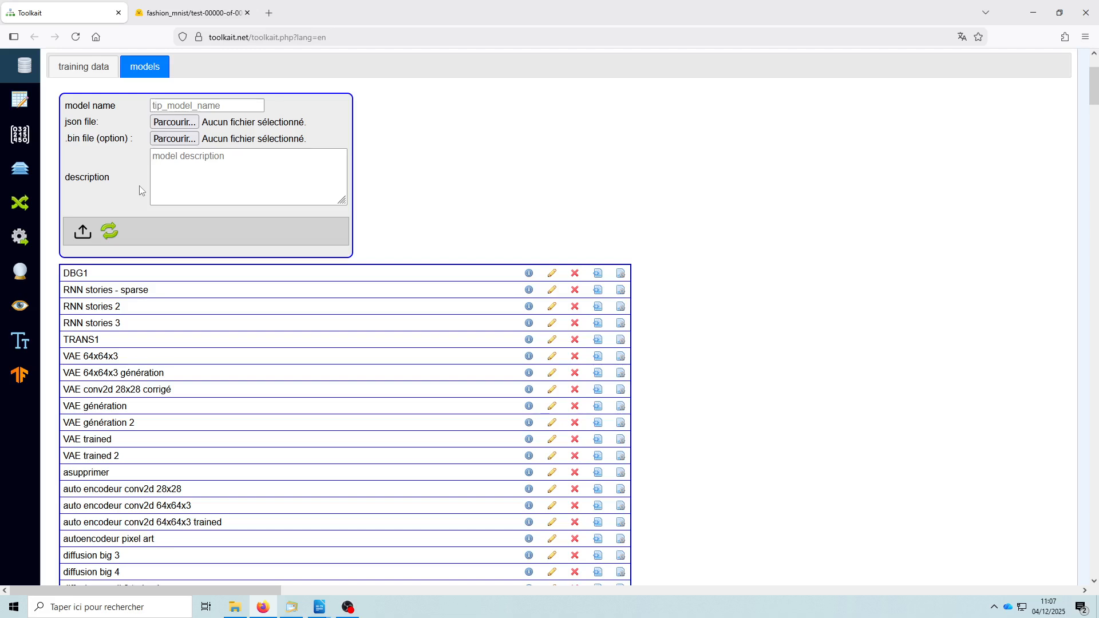
scroll(139, 185, up, 3)
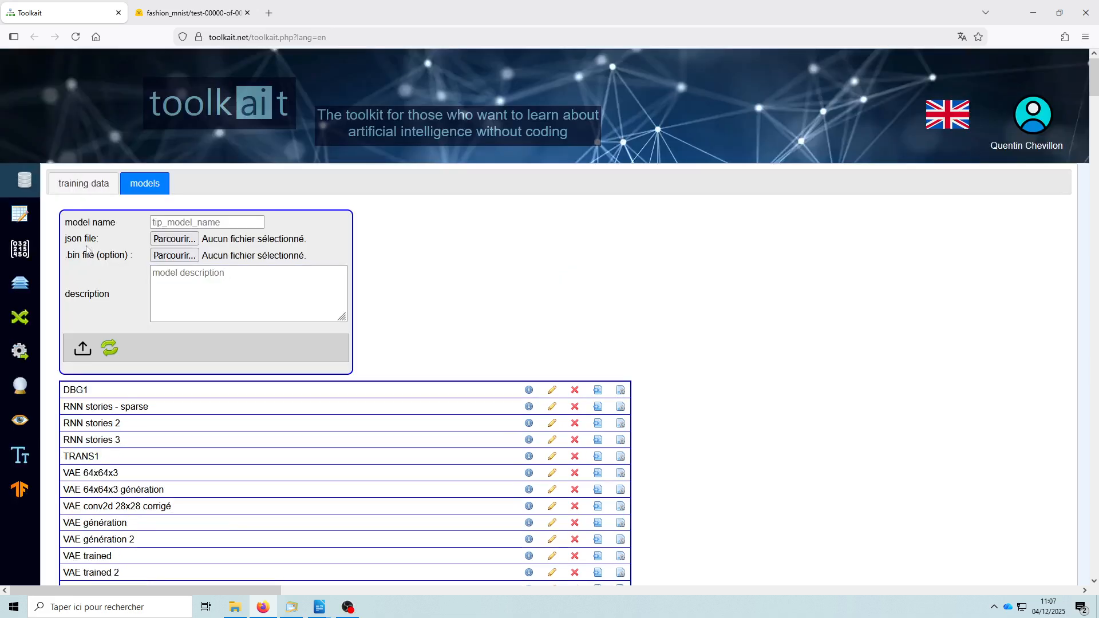
- Review the data loading options for own data and example data from the dataset section, and close them without loading anything
click(23, 218)
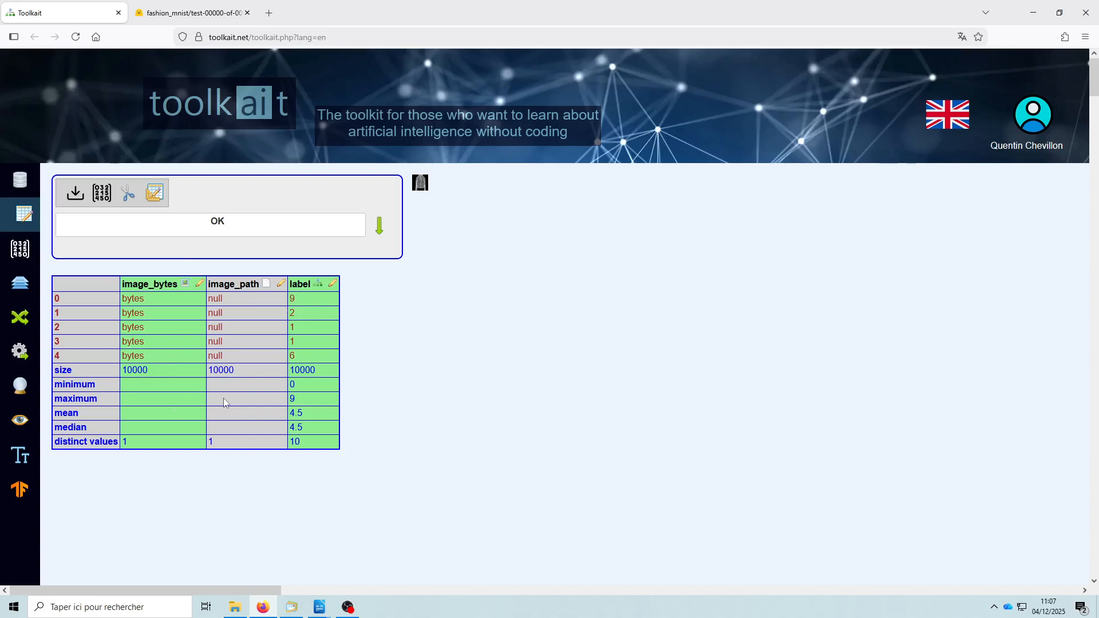
click(77, 194)
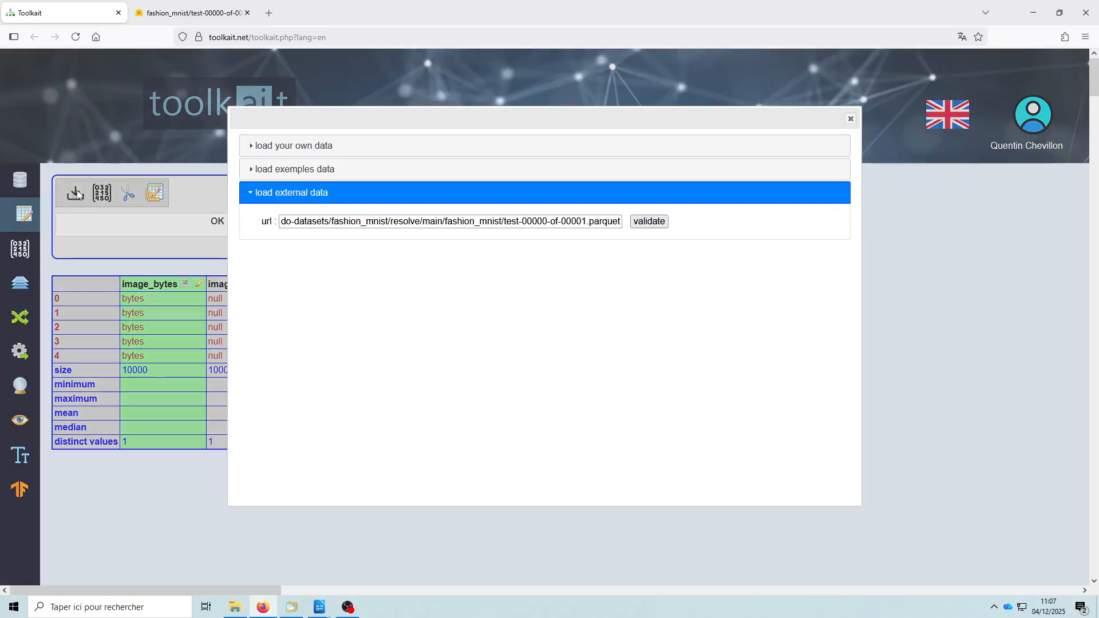
click(317, 149)
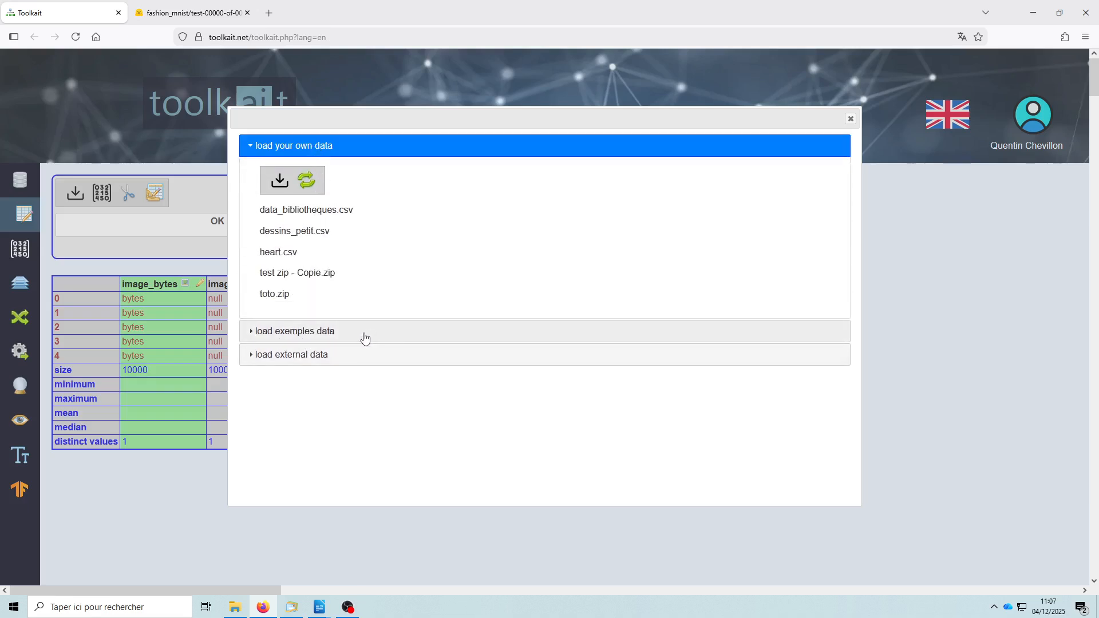
click(356, 361)
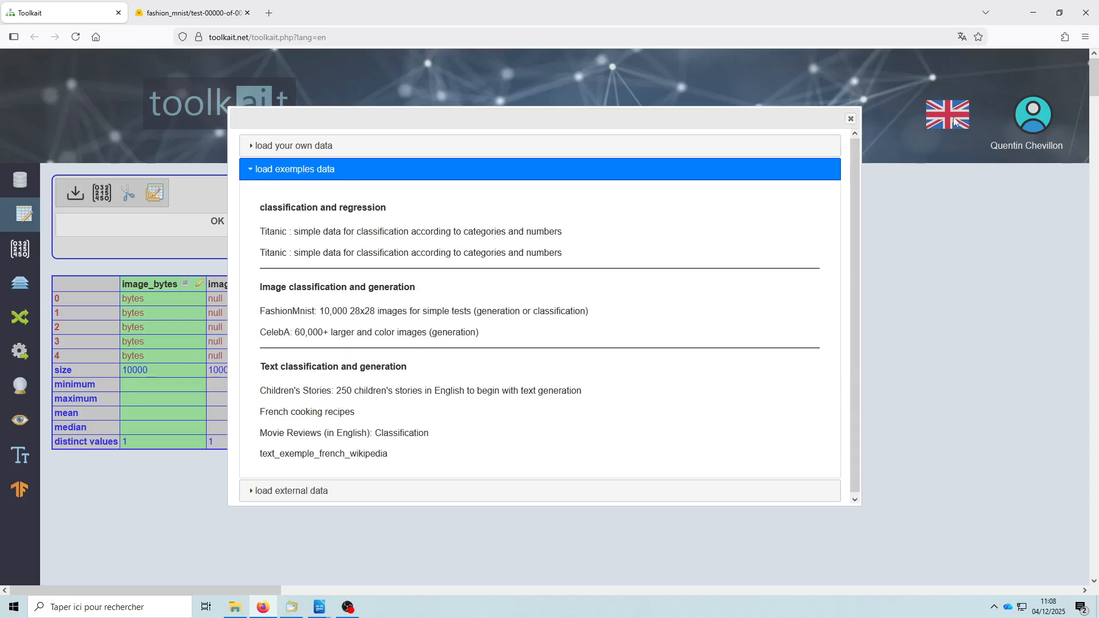
click(852, 119)
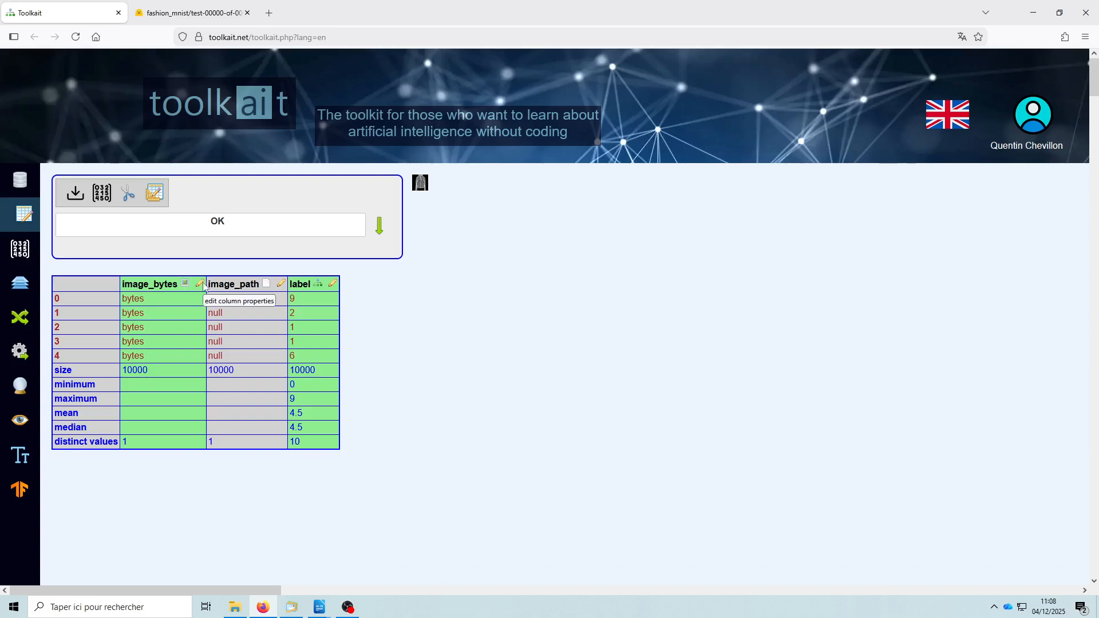
- Examine the numerical and categories settings in the image_bytes column properties, and close them without validating
click(200, 283)
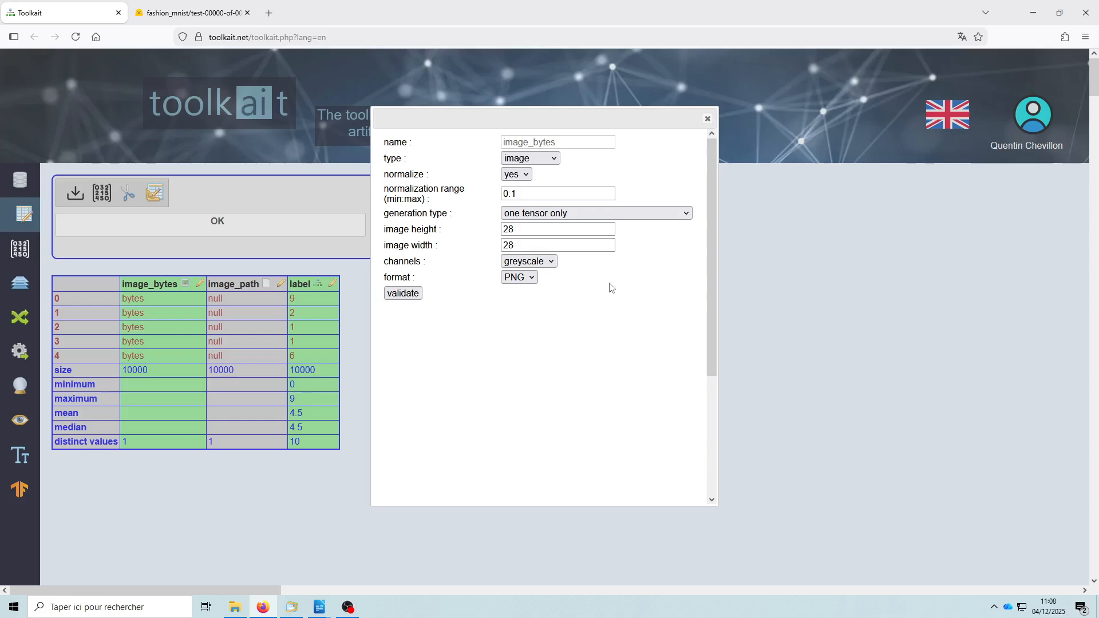
click(527, 159)
click(525, 209)
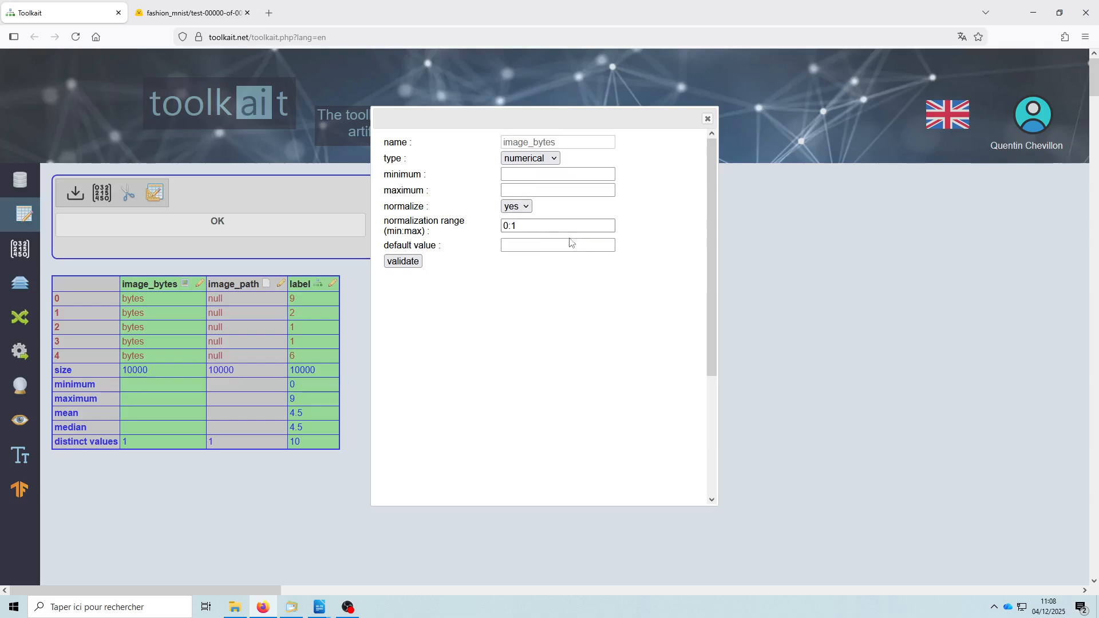
click(521, 159)
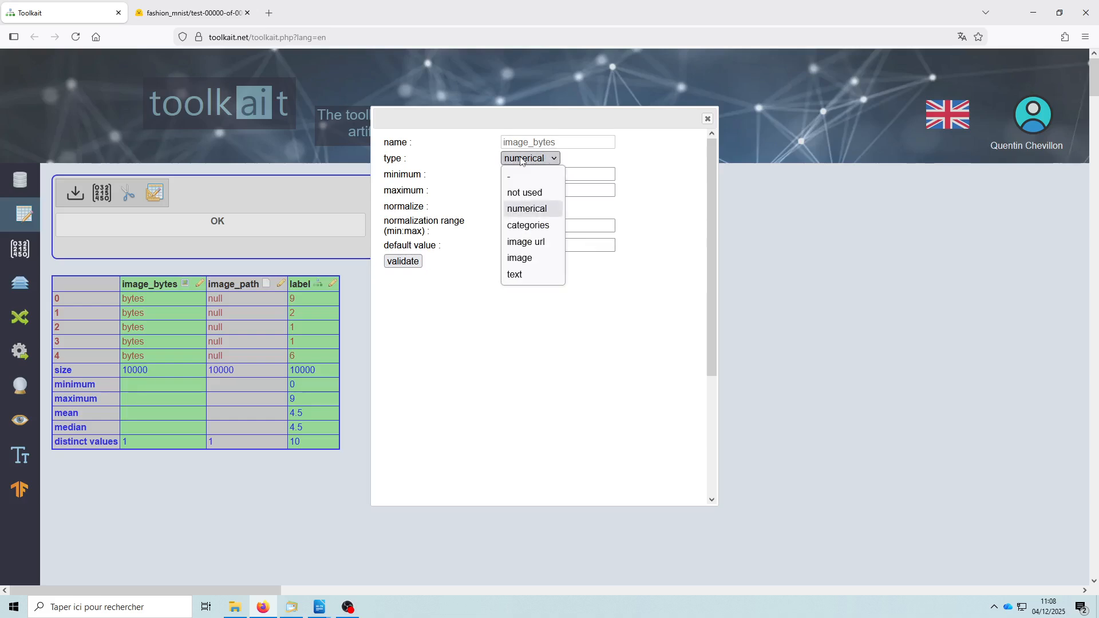
click(523, 227)
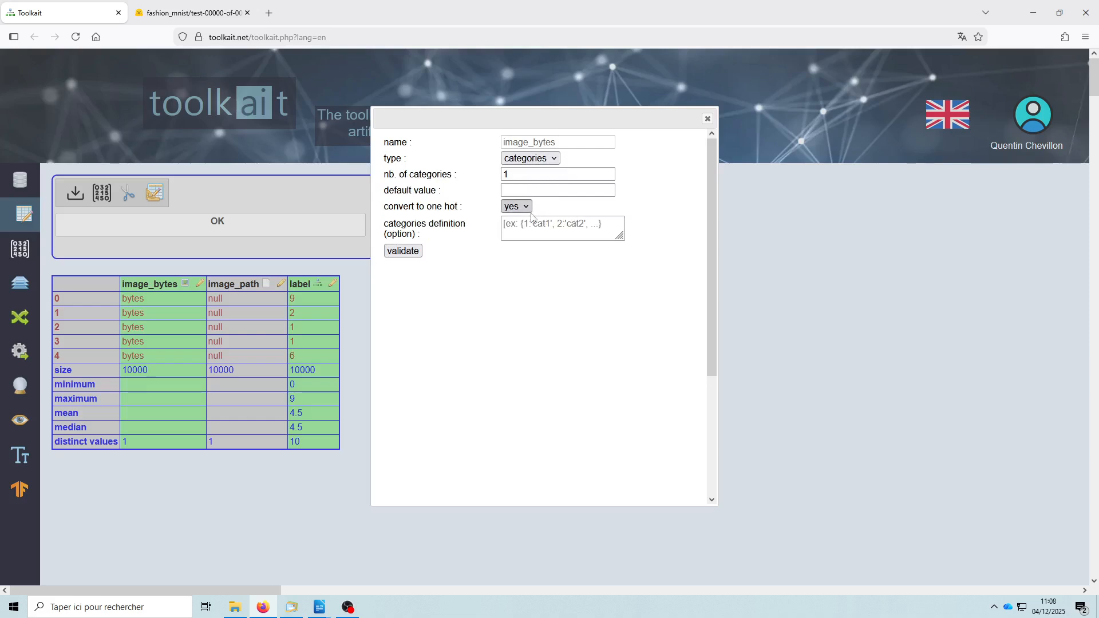
click(707, 119)
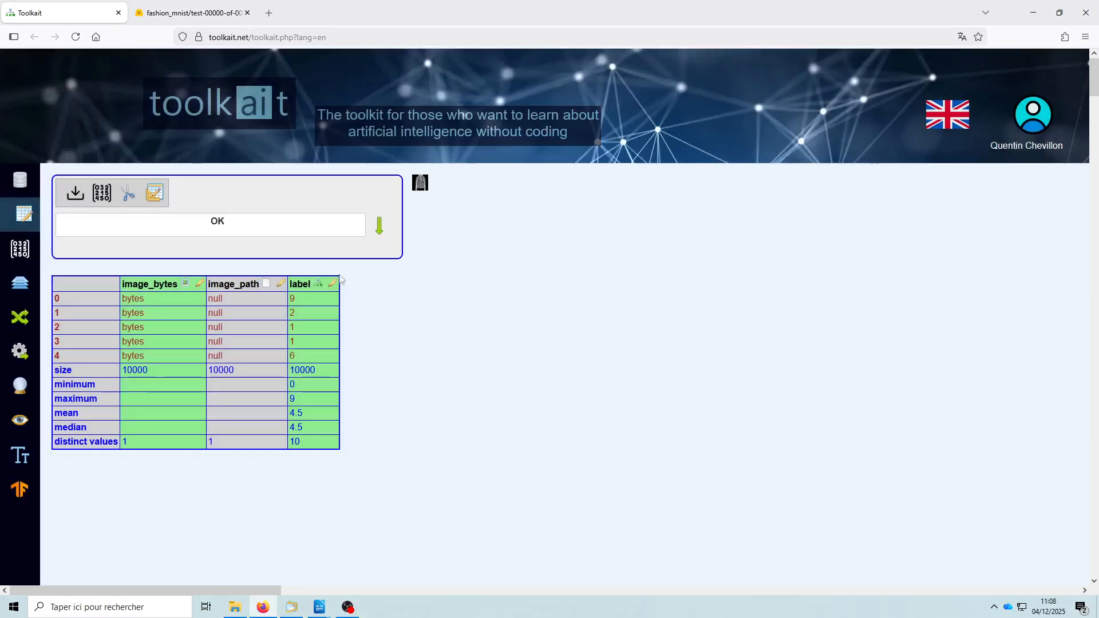
- Open the label column's properties and examine the settings offered for the image url and text types
click(333, 284)
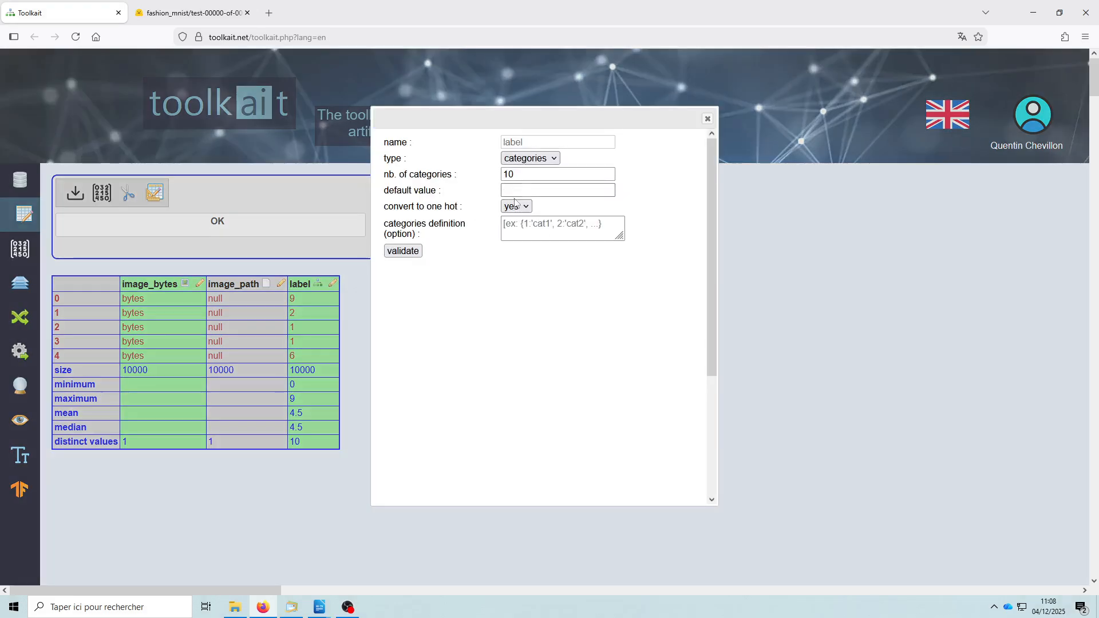
click(524, 158)
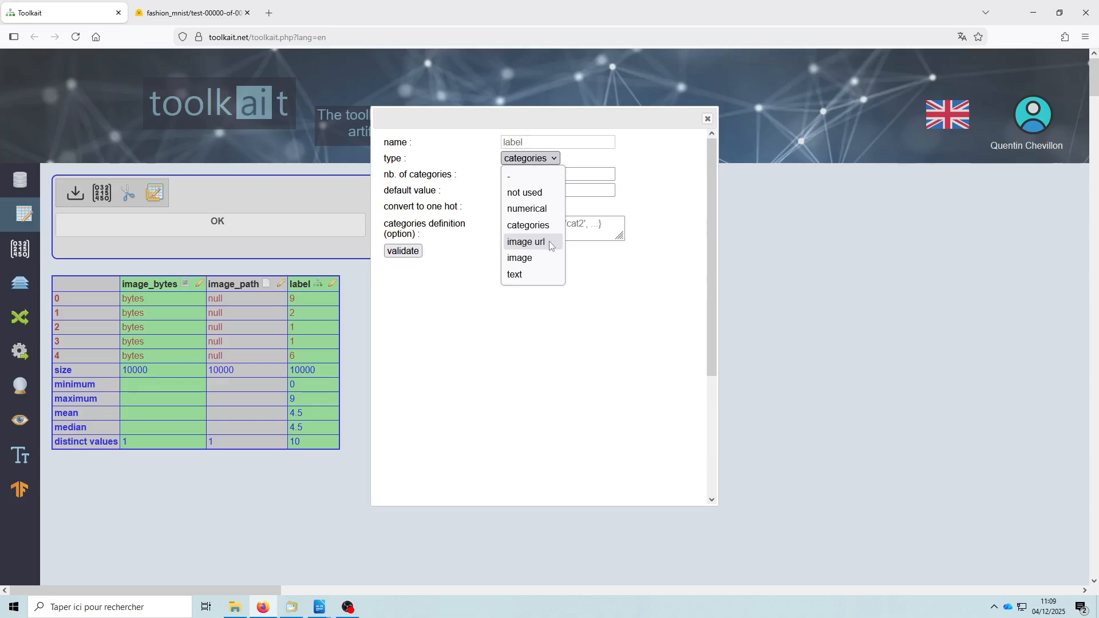
click(523, 243)
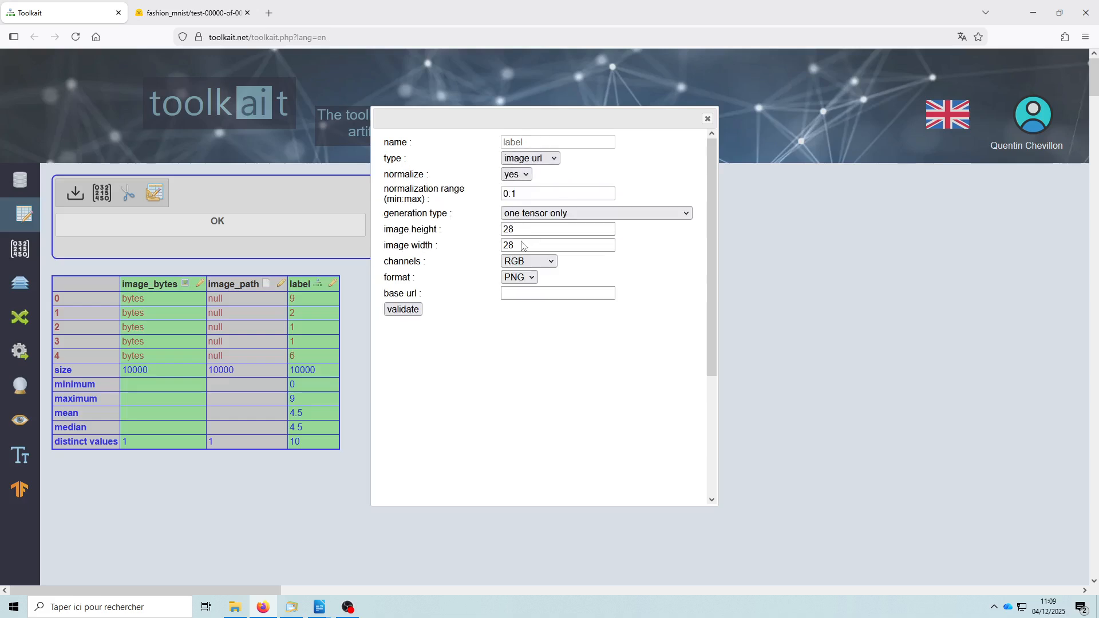
click(530, 158)
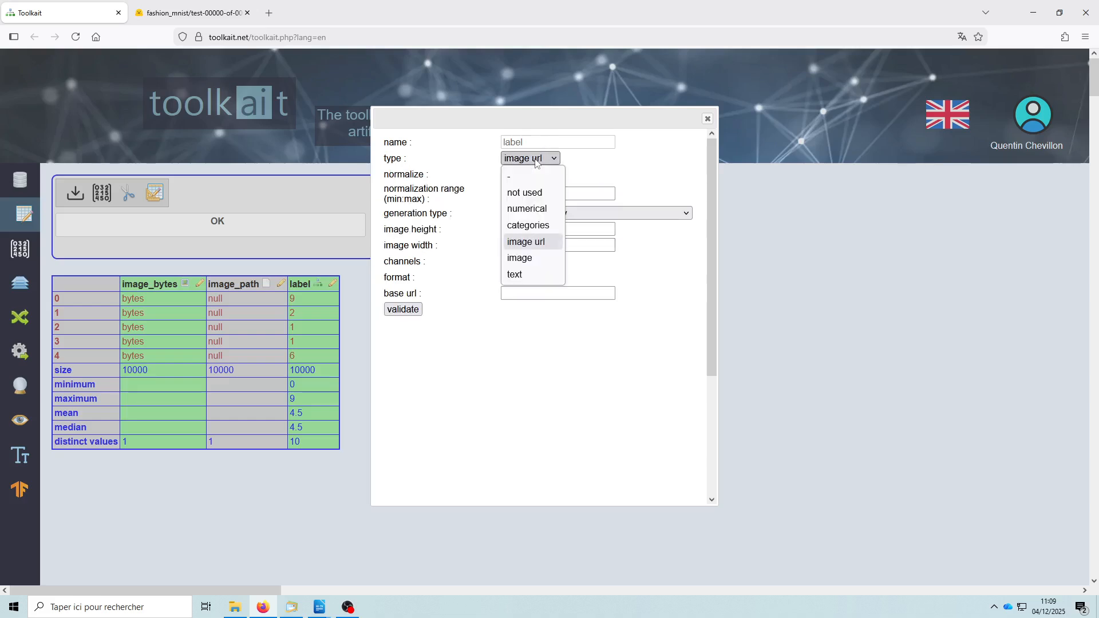
click(515, 276)
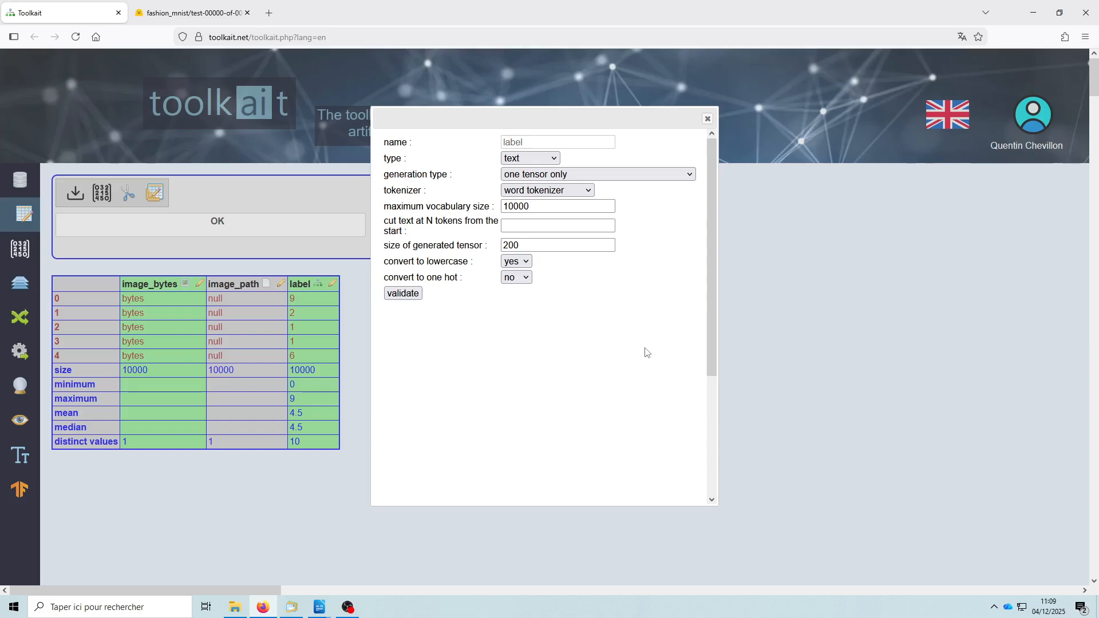
- Compare the label column's numerical and categories settings, and close its properties without validating
click(526, 160)
click(536, 210)
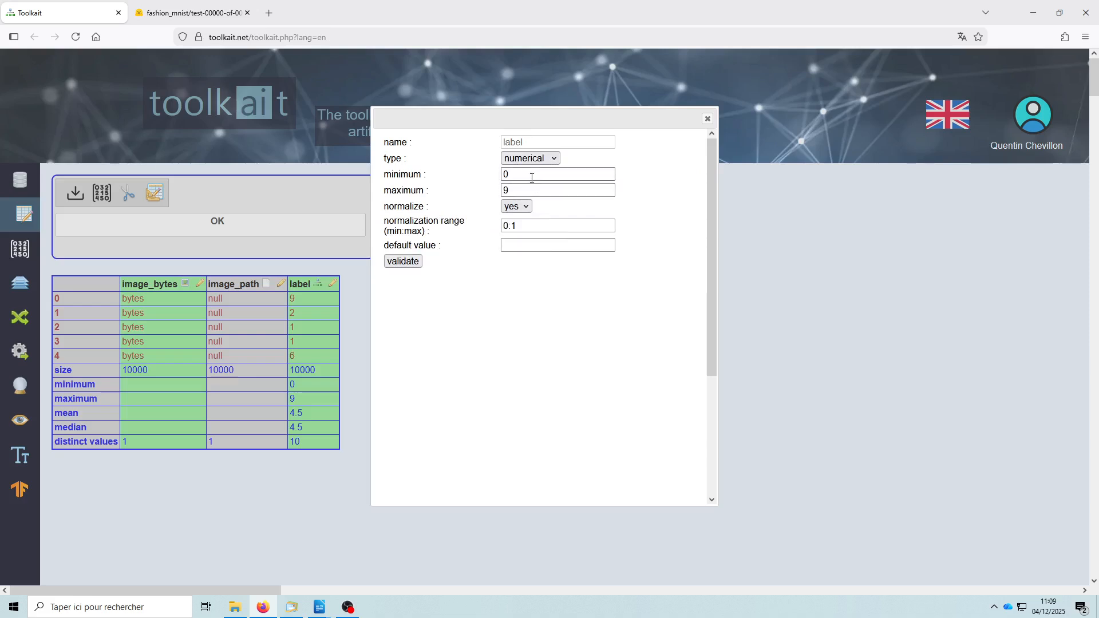
click(530, 159)
click(543, 223)
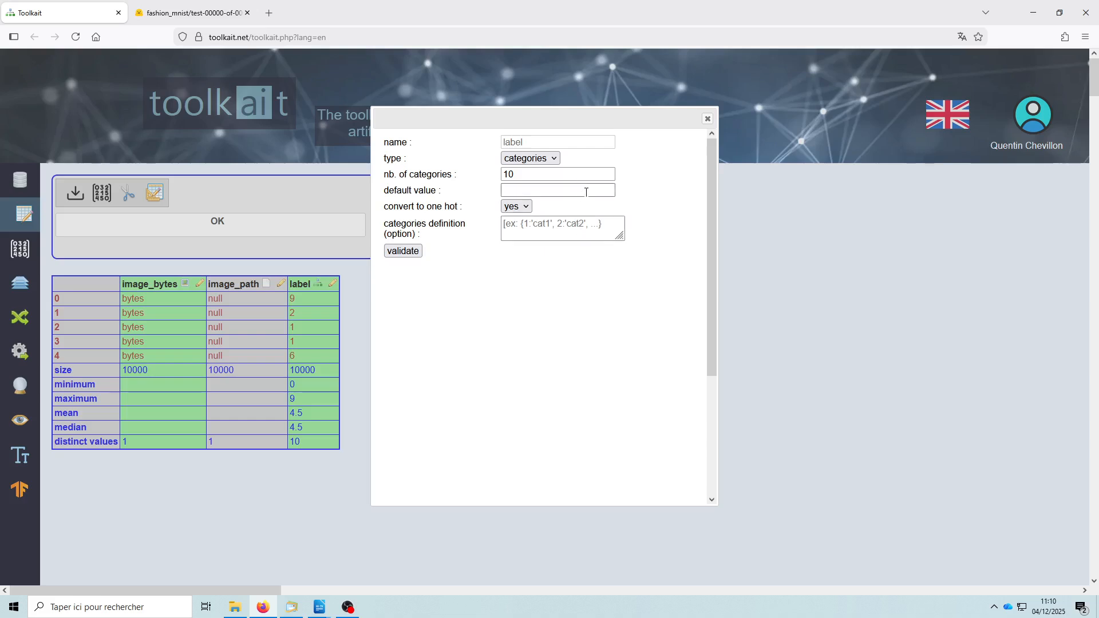
click(529, 158)
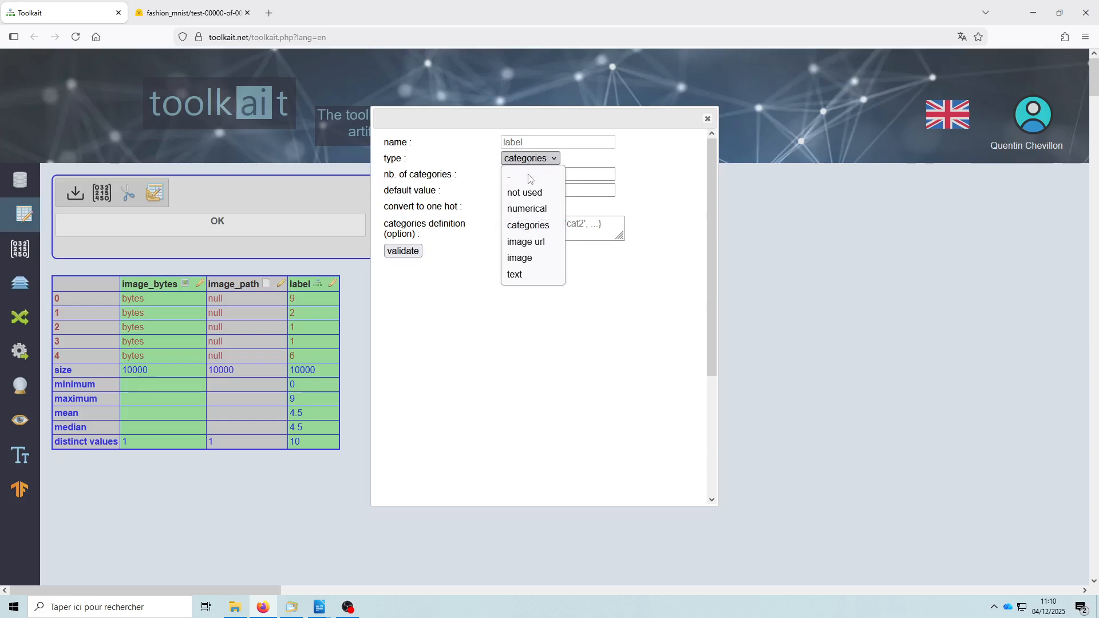
click(531, 208)
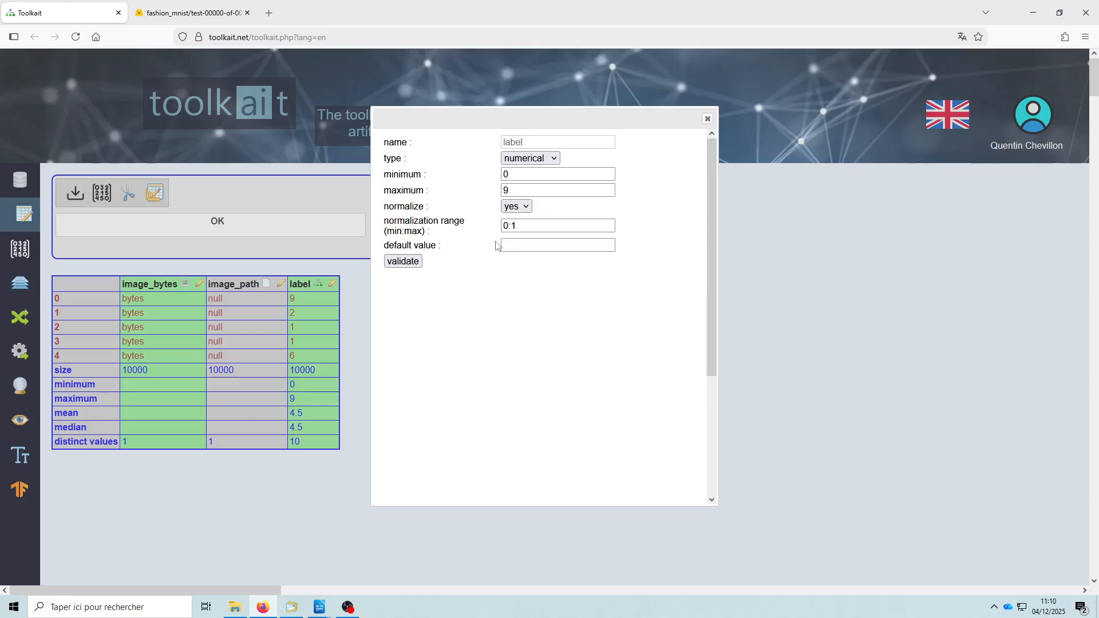
click(530, 159)
click(707, 119)
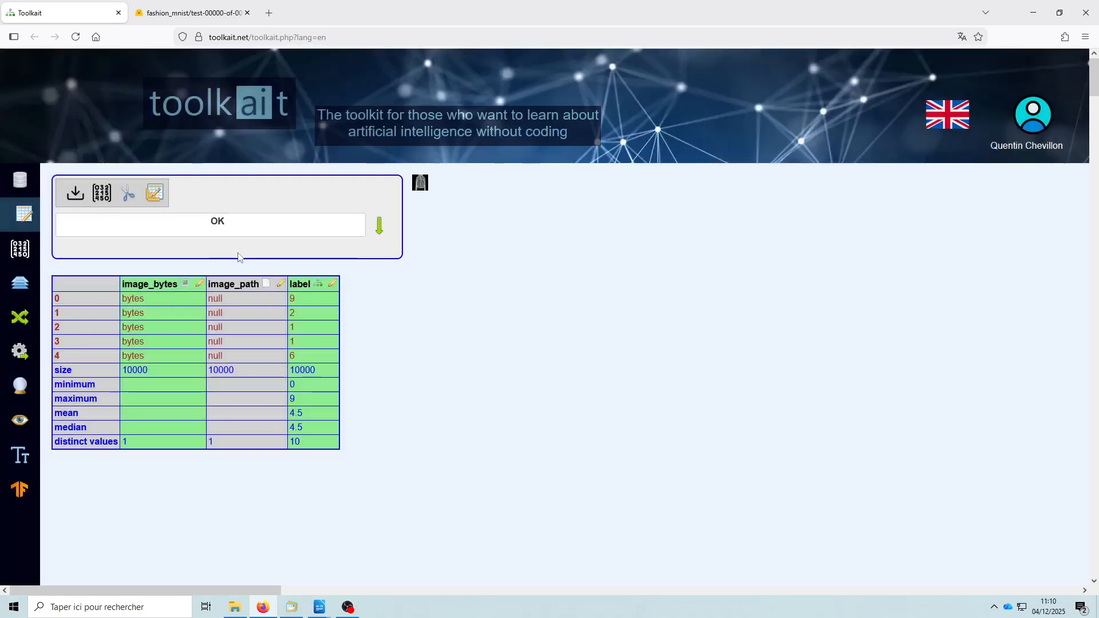
- Examine the image_bytes column's channels and format choices and its numerical normalization settings, and close the properties without validating
click(199, 285)
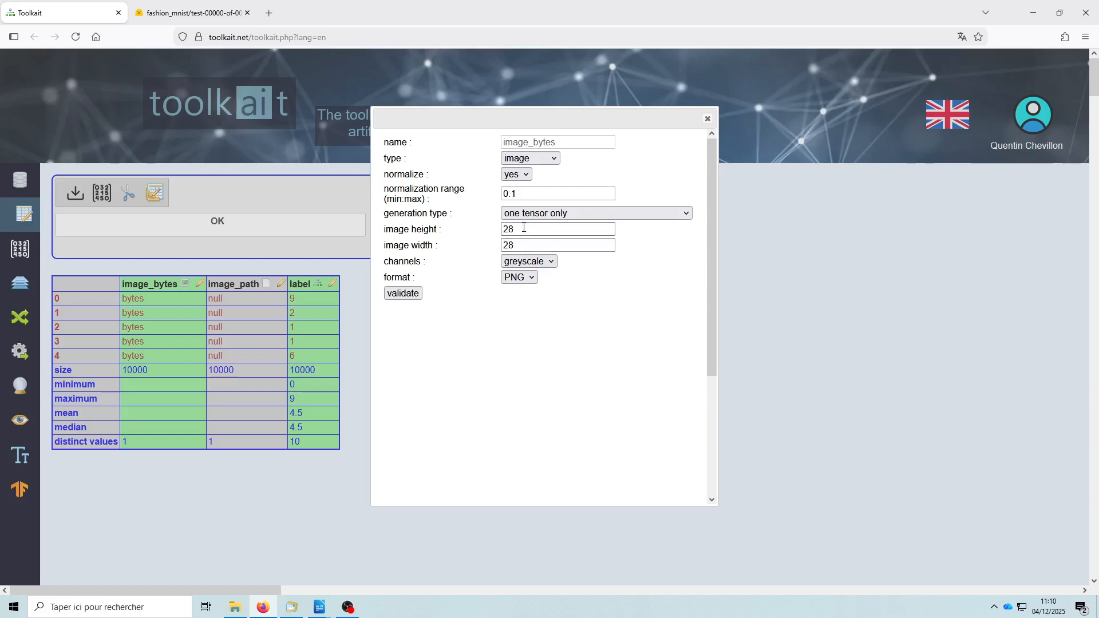
click(545, 263)
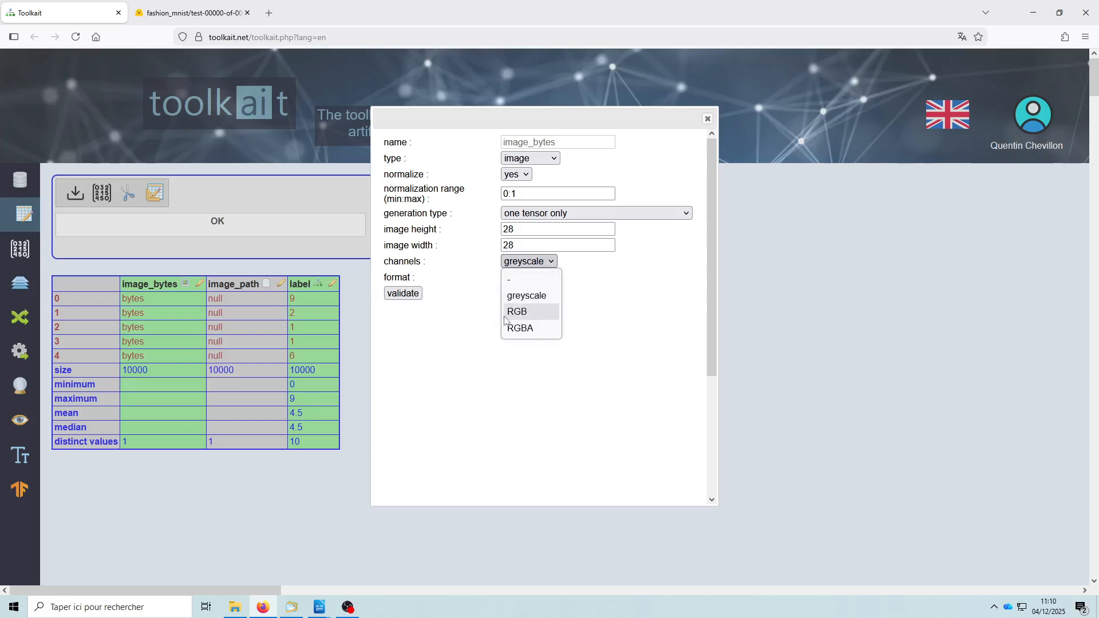
click(591, 294)
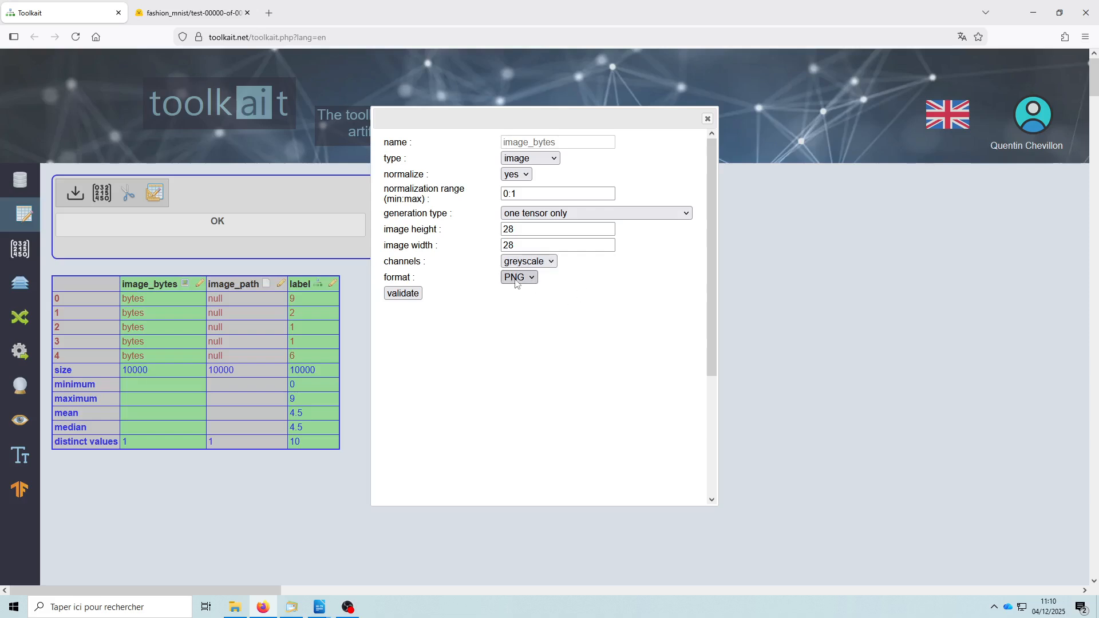
click(518, 283)
click(598, 296)
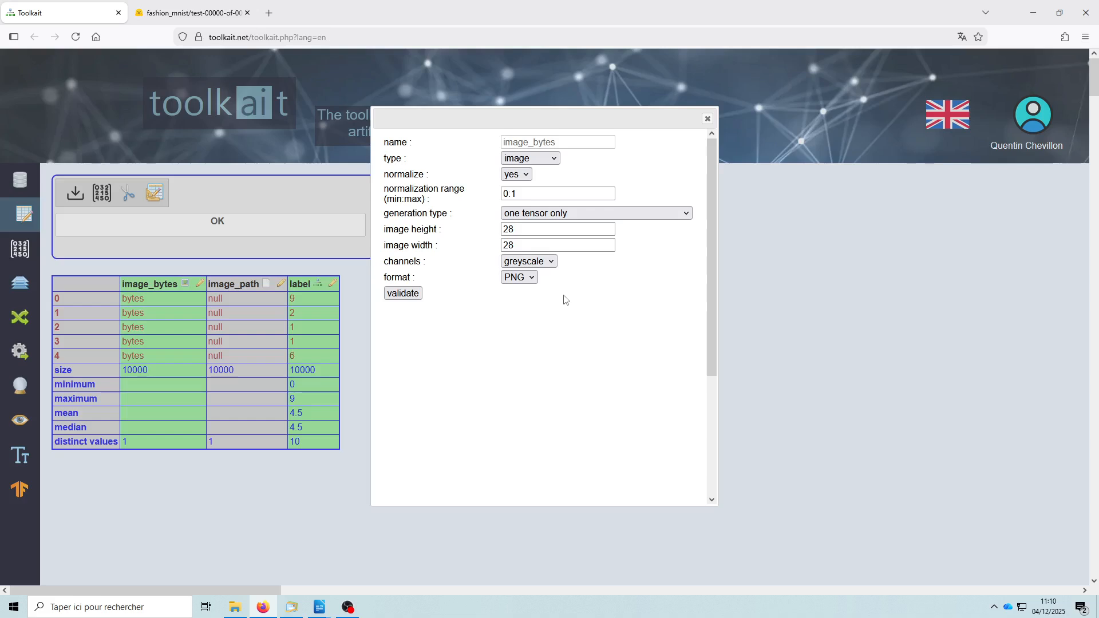
click(520, 159)
click(524, 211)
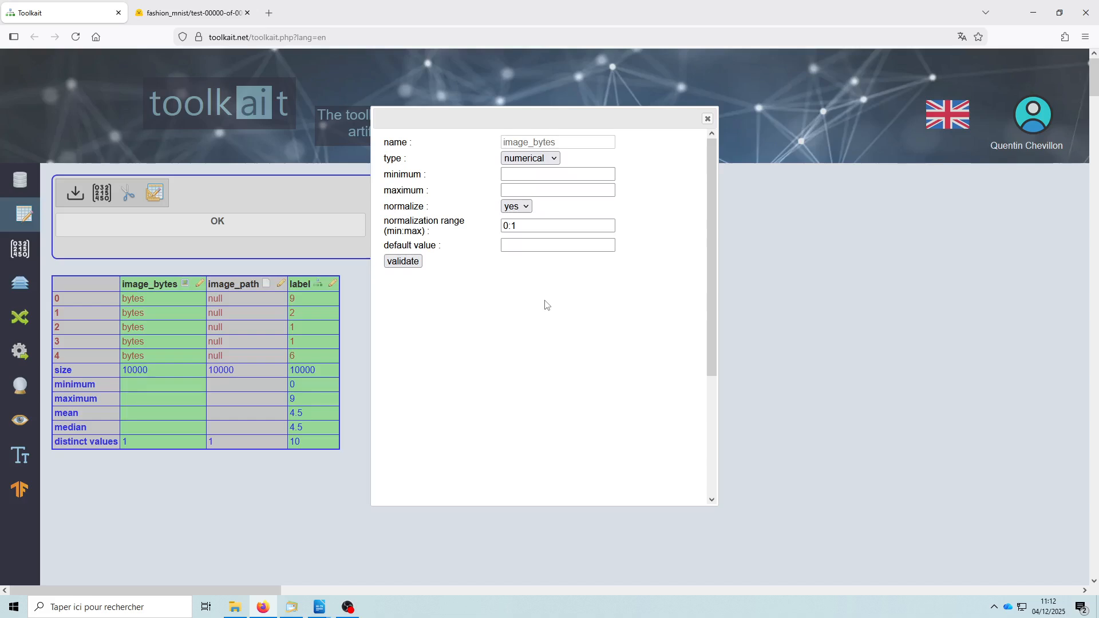
click(708, 119)
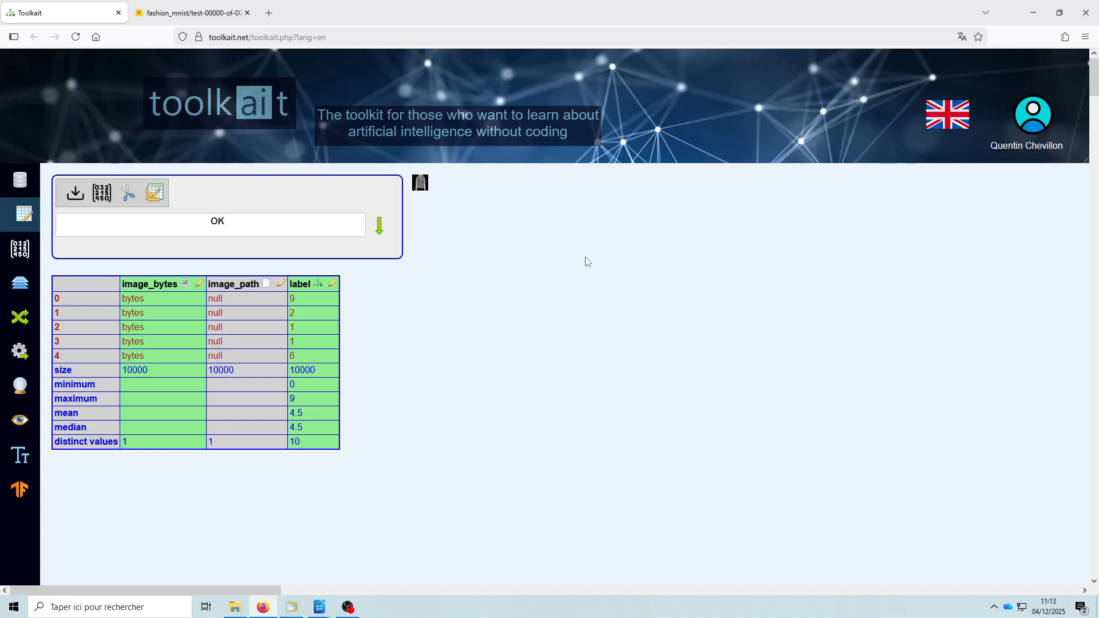
- Generate the tensors from the image_bytes and label columns and return to the dataset table
click(102, 196)
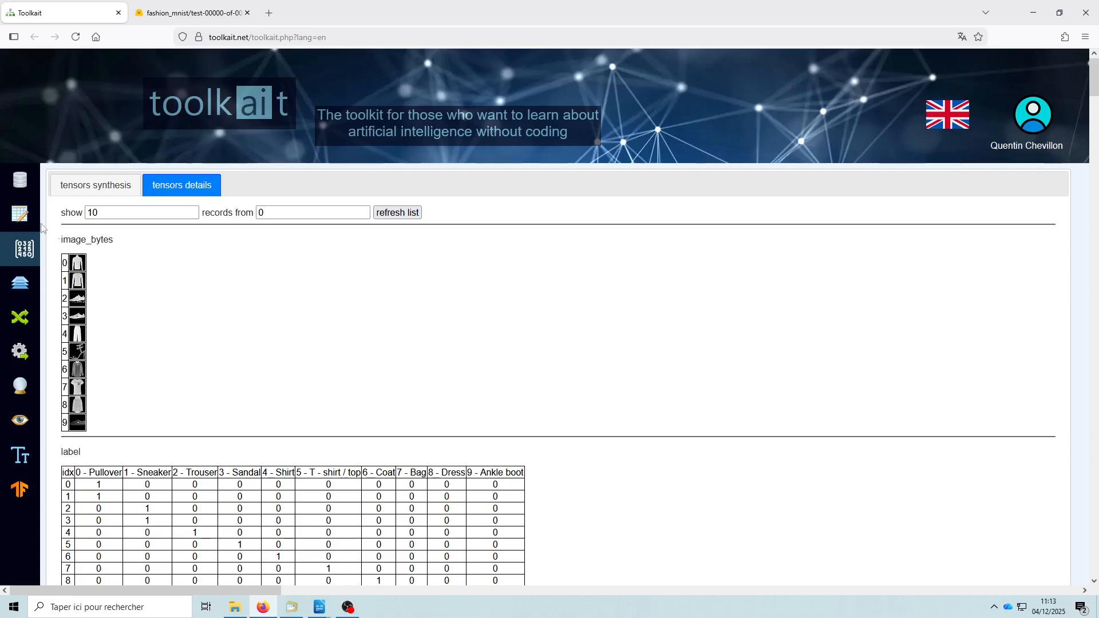
click(20, 216)
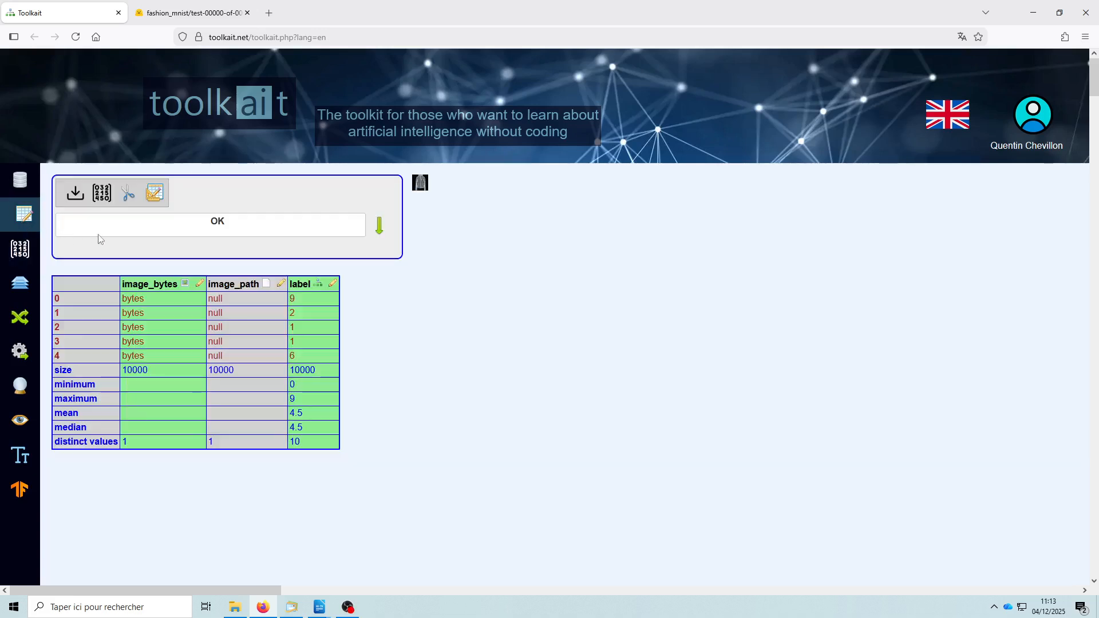
- Try splitting the data into tensors with 1/10 and */10, and close the splitting settings without validating
click(130, 193)
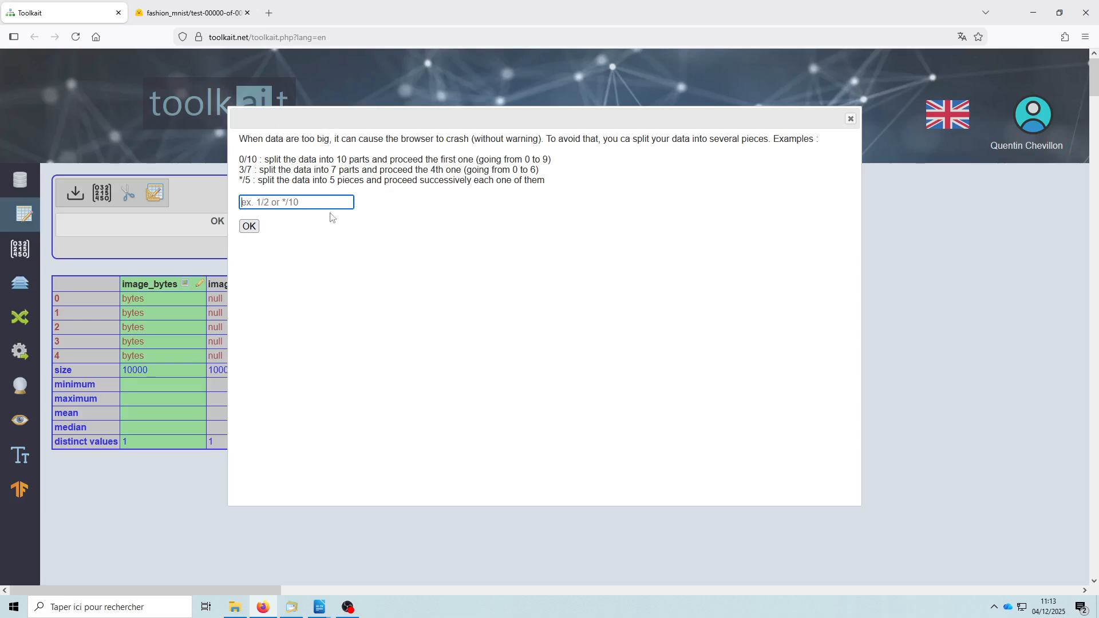
text(1/10)
key(BackSpace)
text(5)
key(BackSpace)
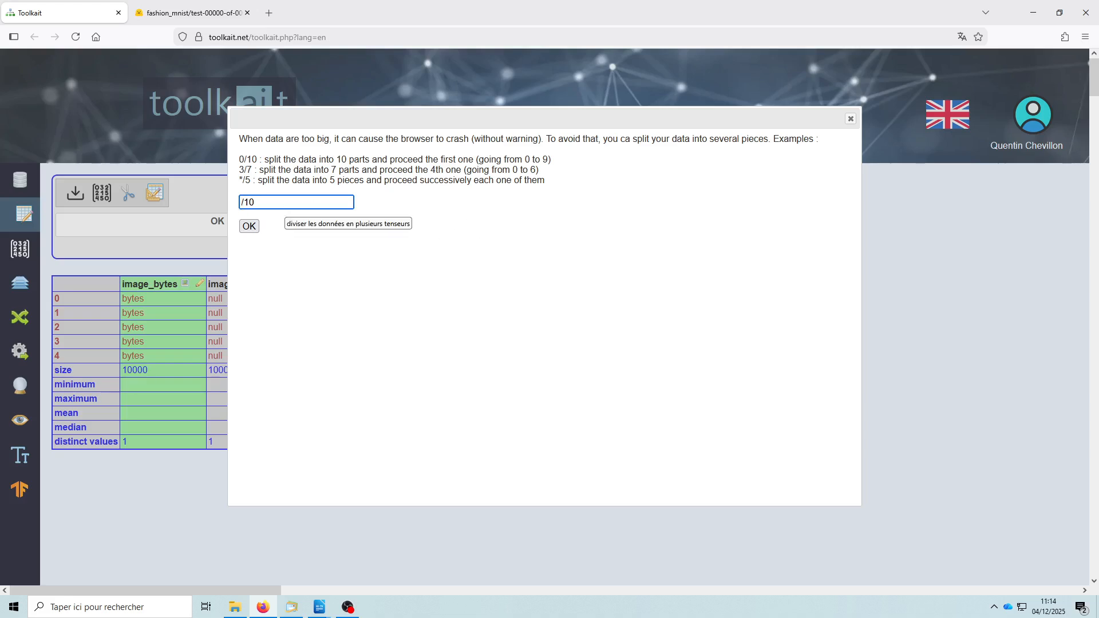
text(*)
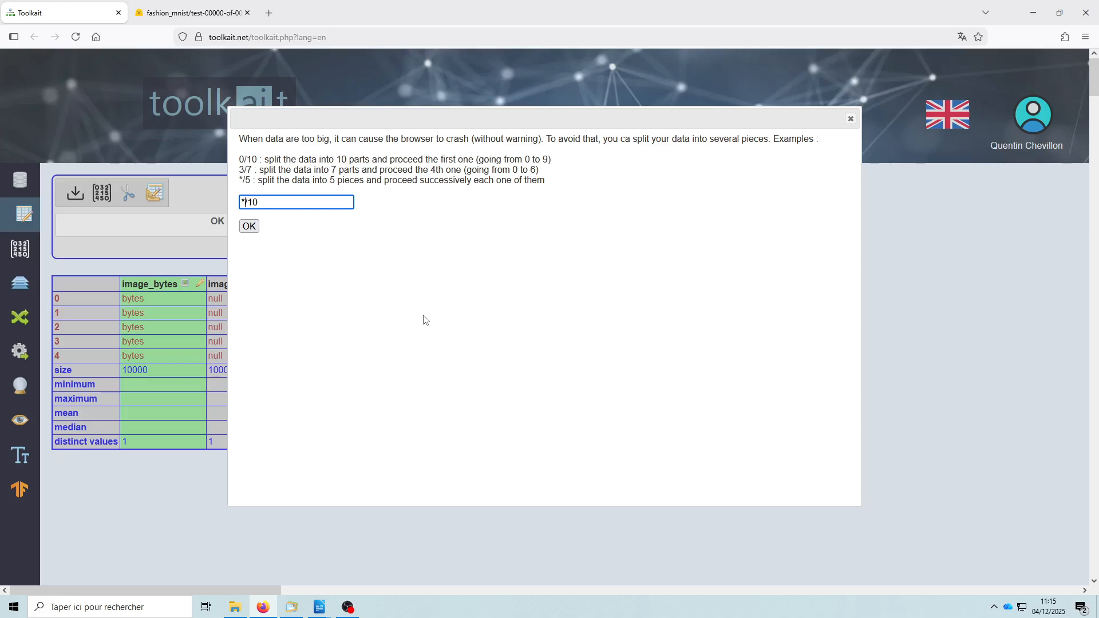
click(851, 118)
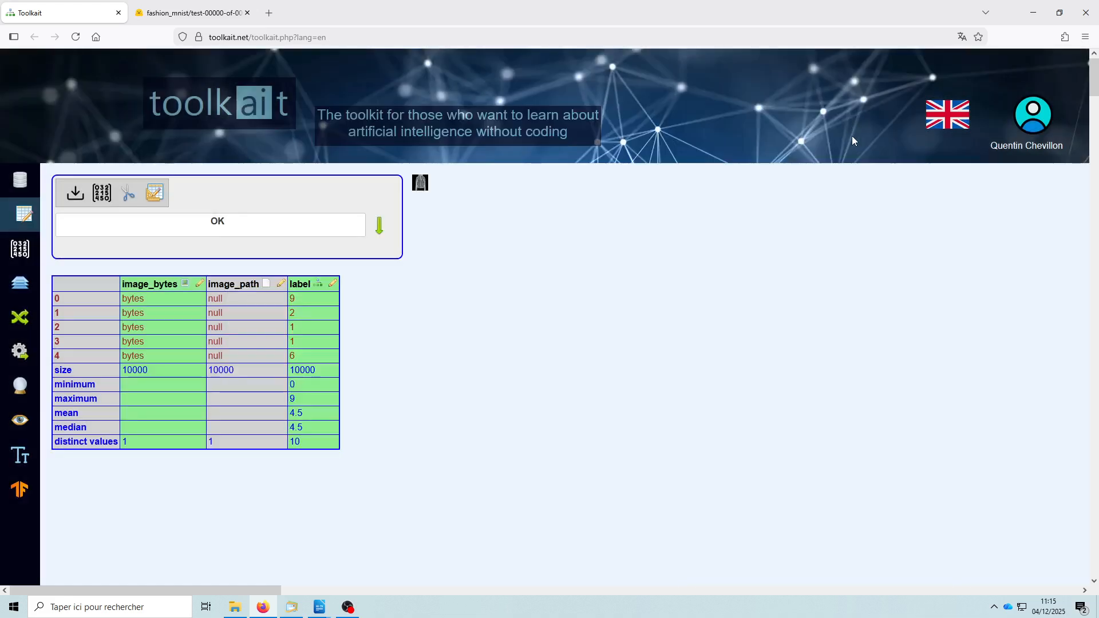
- Examine the form data generation settings without validating, and view the image and label details of the generated tensors
click(159, 198)
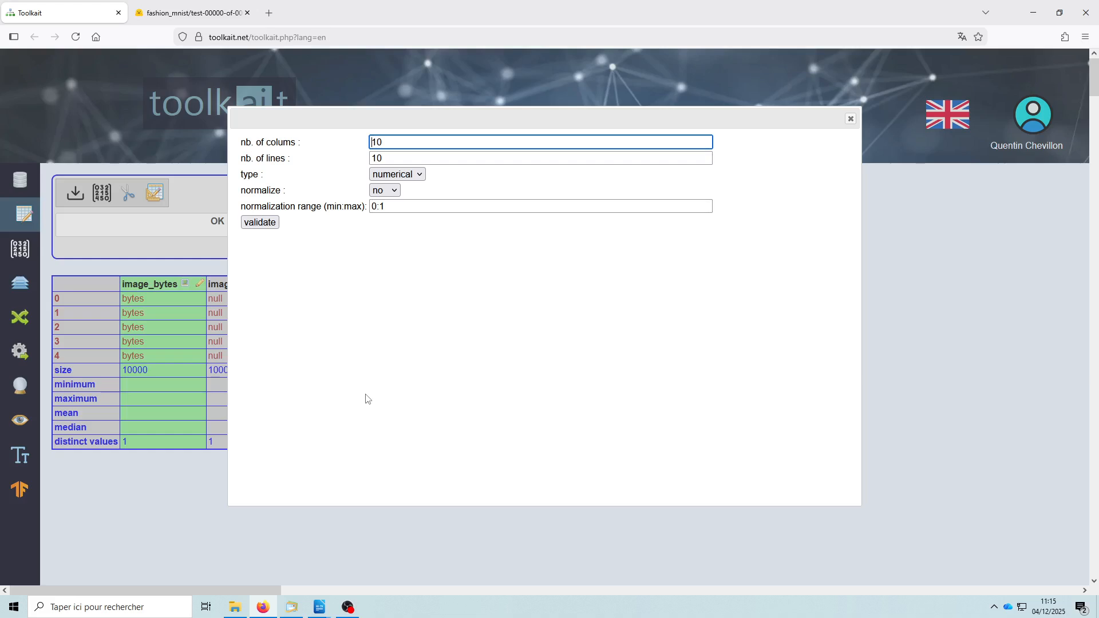
click(851, 119)
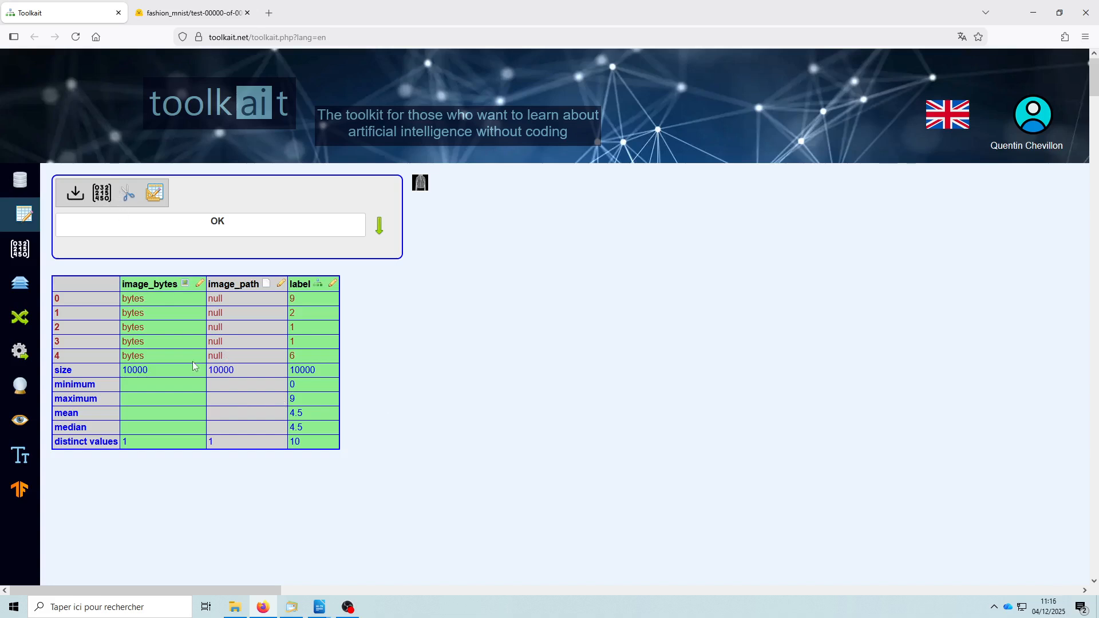
click(21, 249)
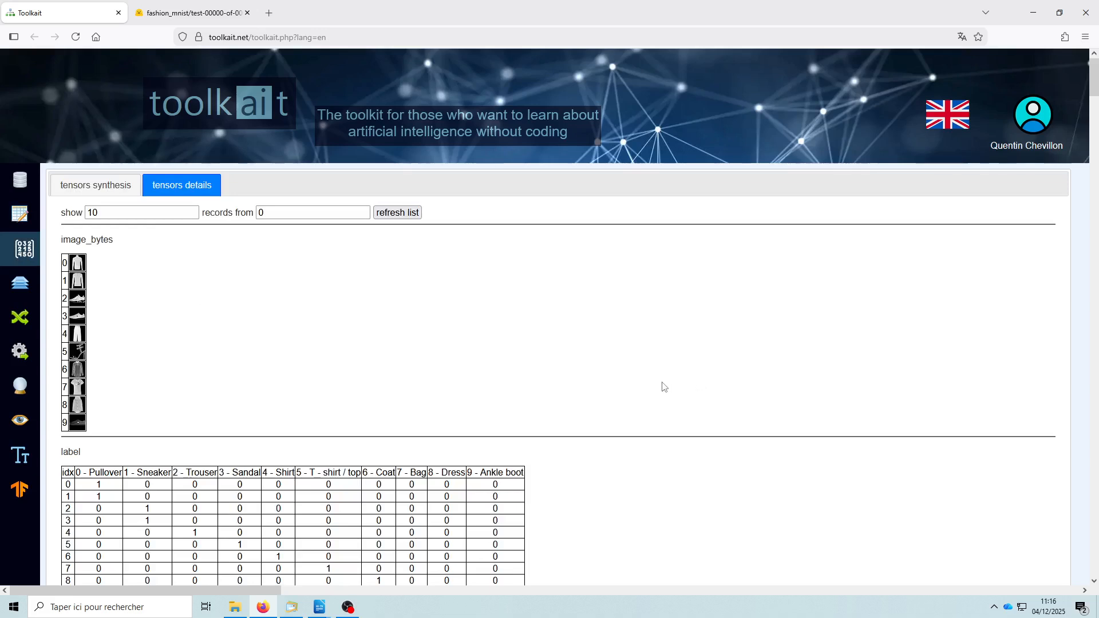
scroll(613, 386, down, 1)
scroll(452, 385, up, 1)
- List 20 records starting from record 50 in the tensor details
click(118, 213)
drag(117, 213, 89, 213)
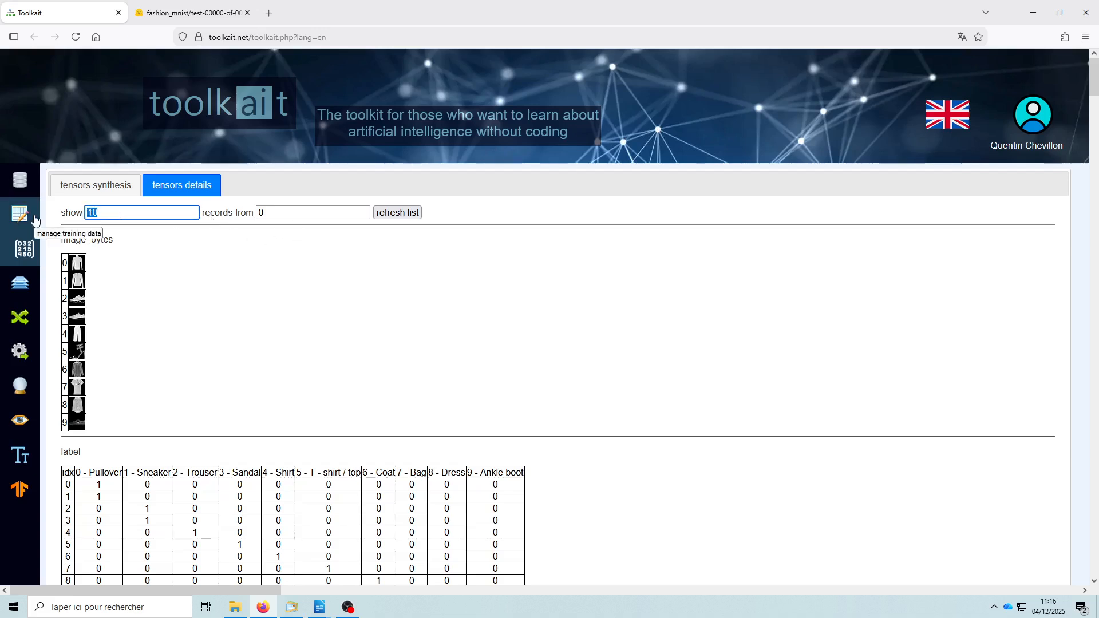
text(20)
click(282, 214)
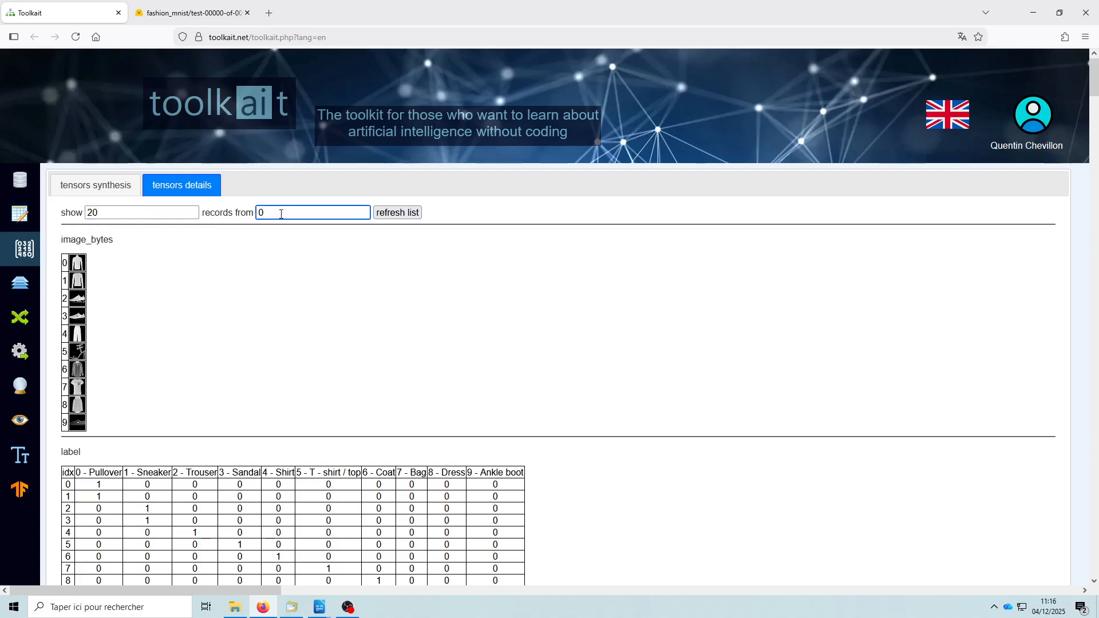
text(5)
click(418, 212)
scroll(663, 347, down, 2)
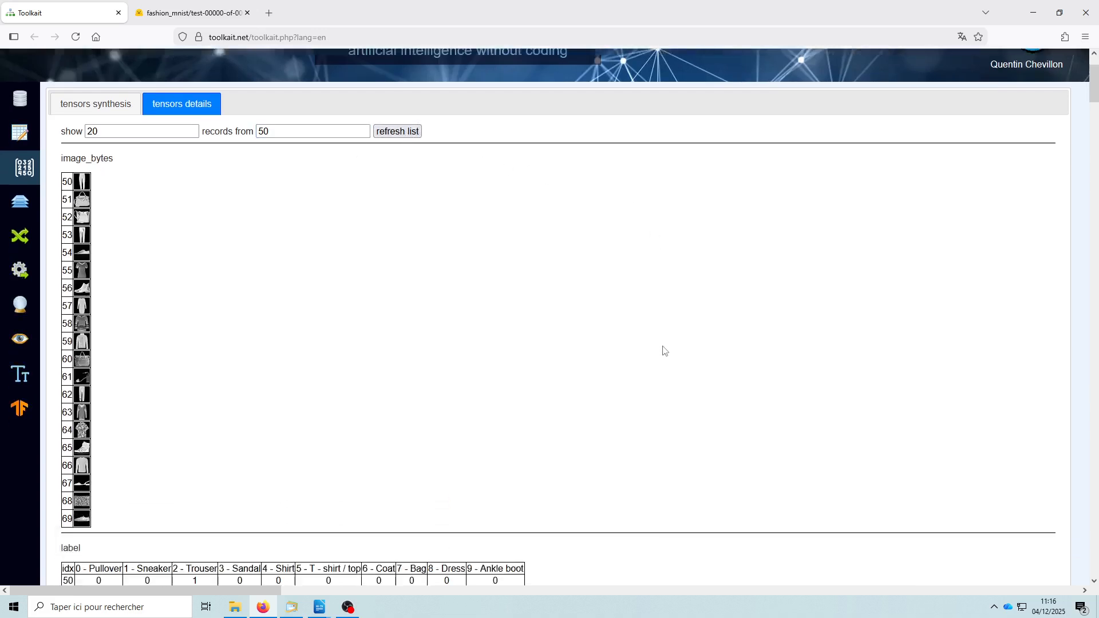
- Compare the listed clothing images with their one-hot label rows, and view the tensors synthesis
scroll(659, 358, down, 10)
scroll(680, 373, up, 5)
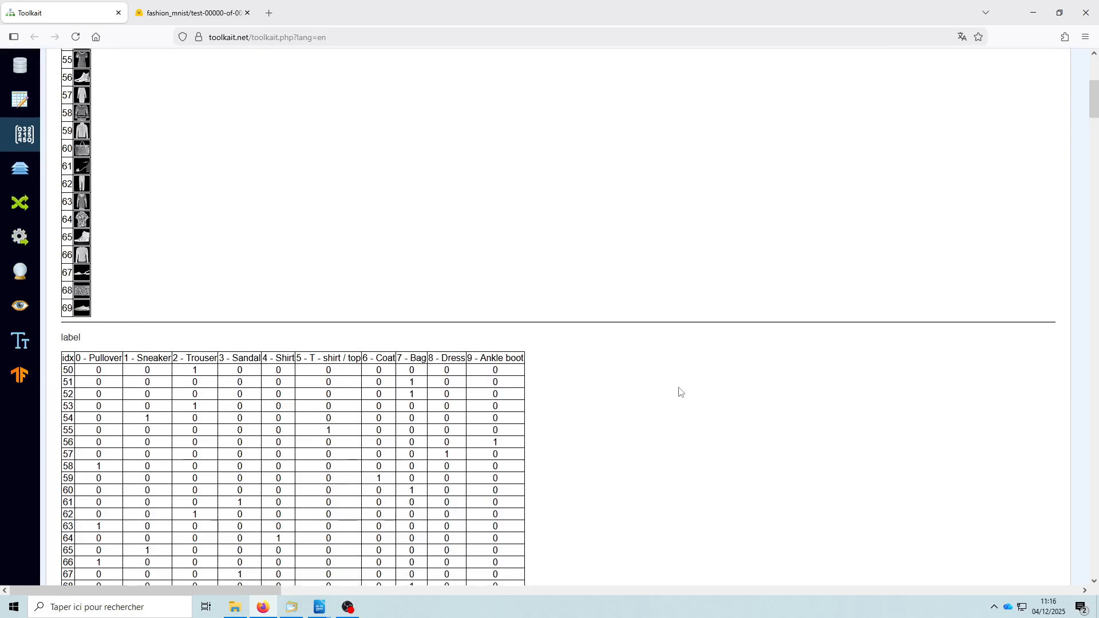
scroll(681, 393, up, 4)
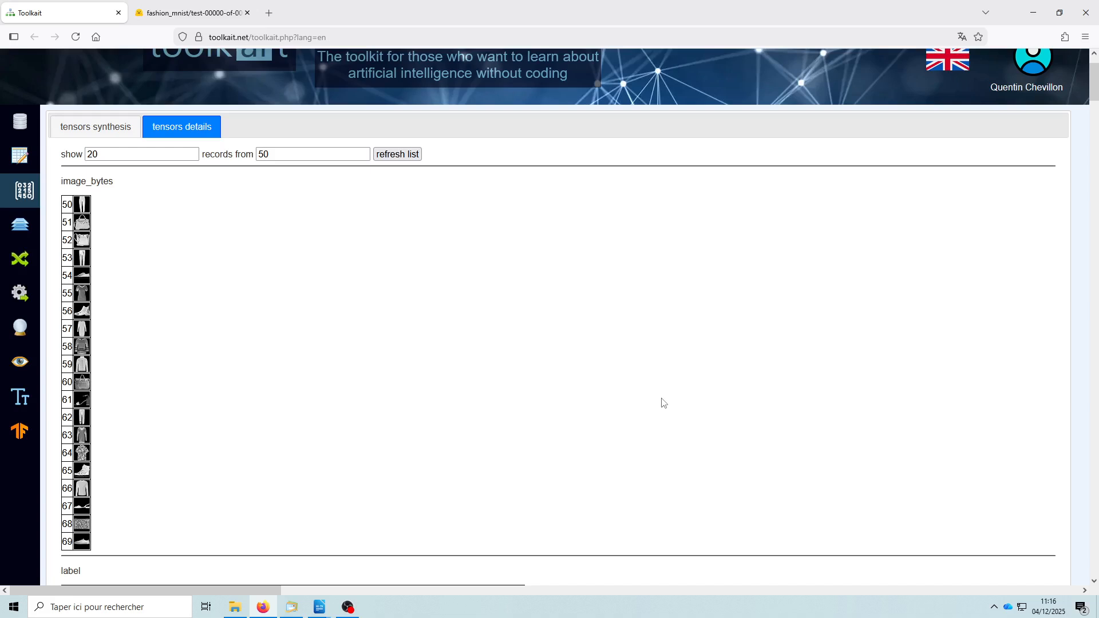
scroll(662, 403, down, 1)
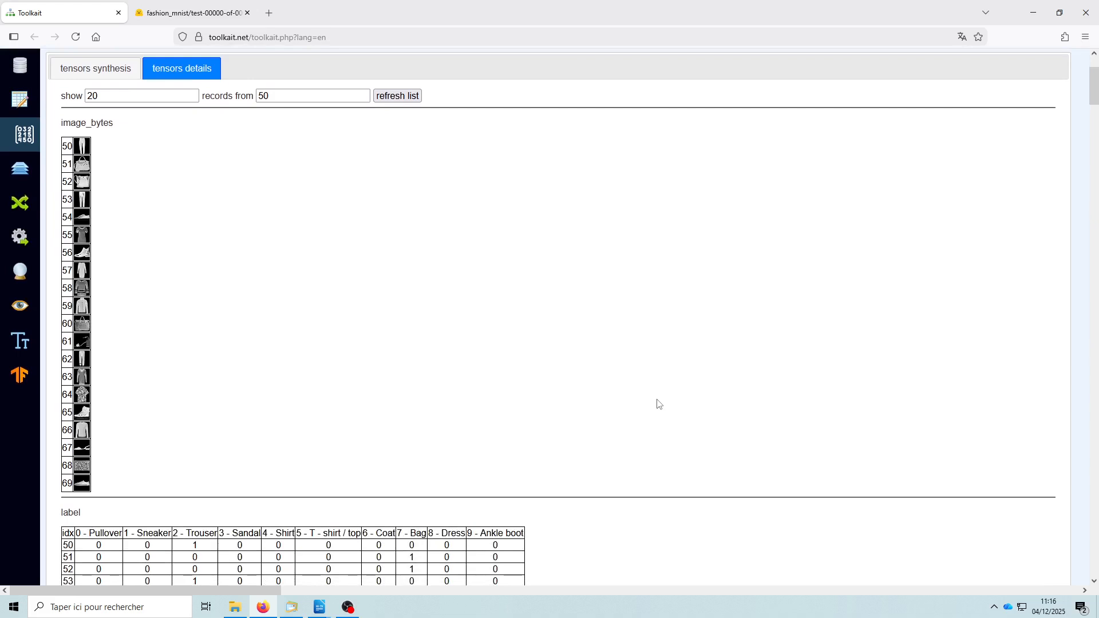
scroll(587, 381, up, 2)
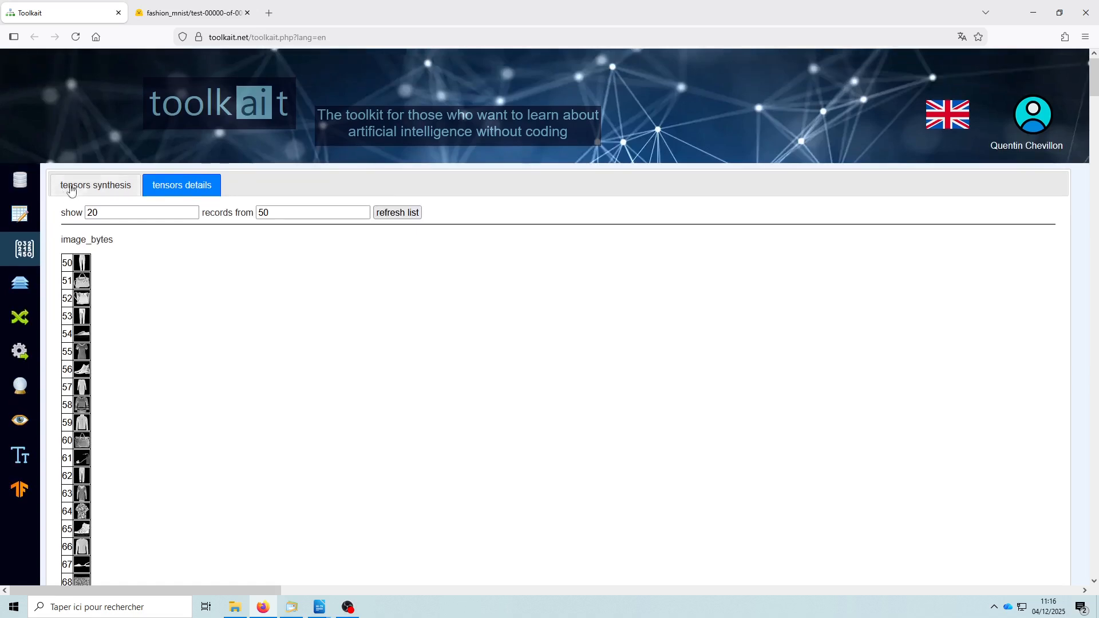
click(100, 185)
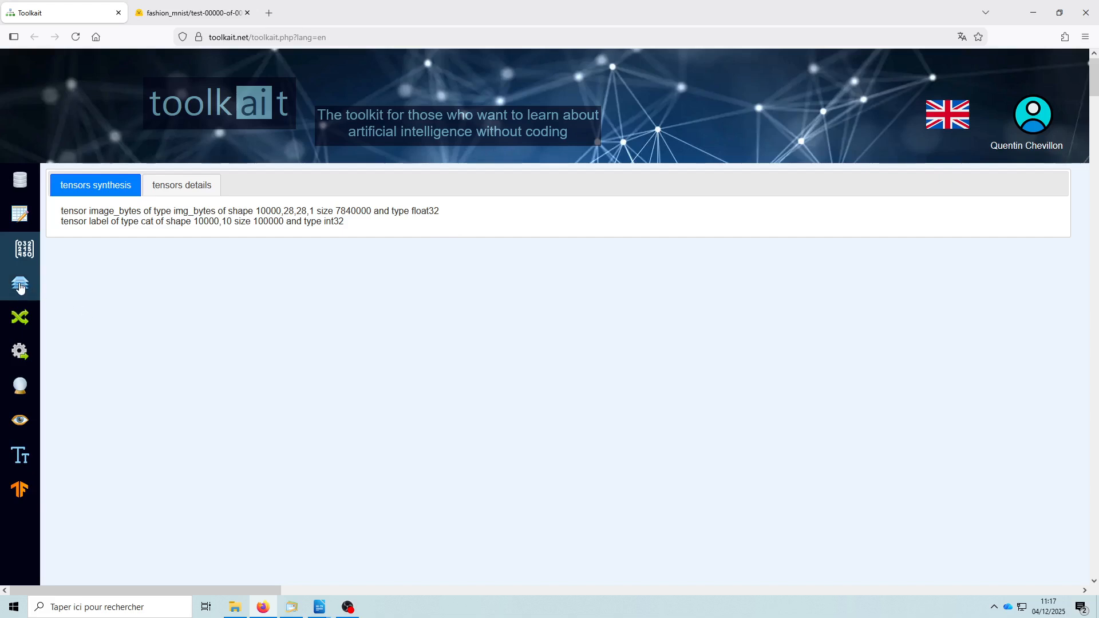
- Open the model design and examine the current network's layers
click(21, 286)
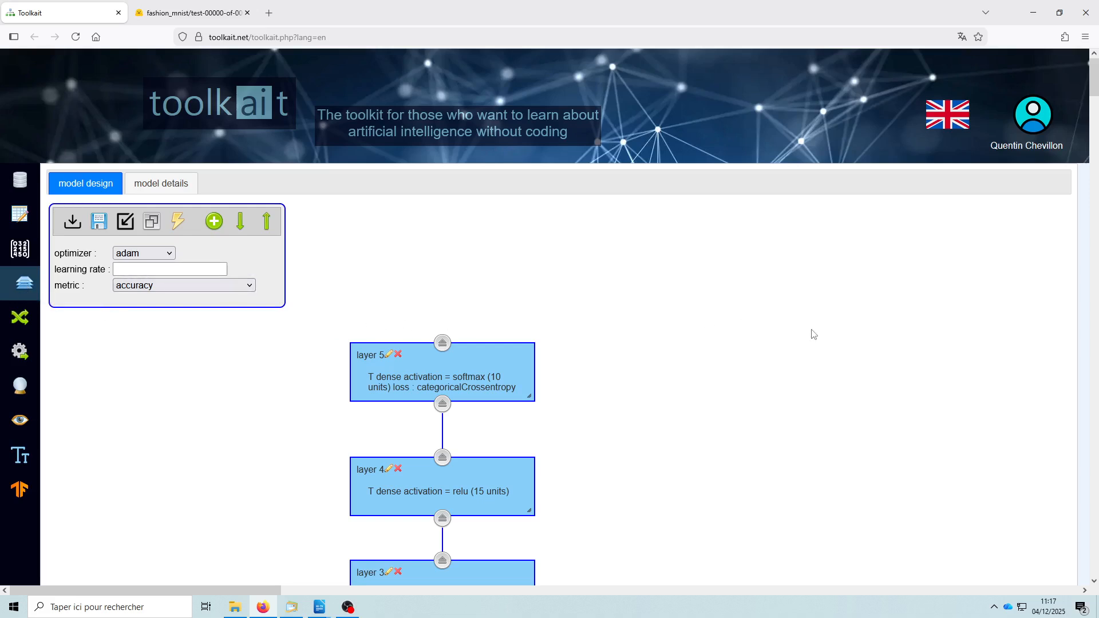
scroll(812, 337, down, 2)
scroll(807, 342, down, 3)
scroll(785, 351, up, 4)
- Examine the options for loading saved and external models, and return to the saved models list
click(70, 232)
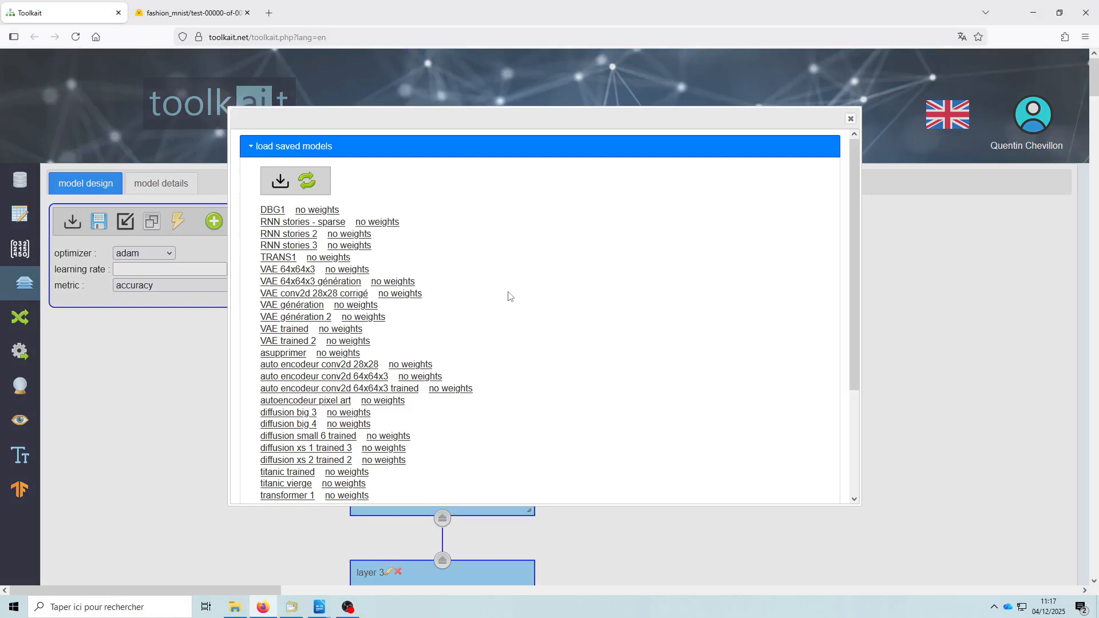
click(344, 151)
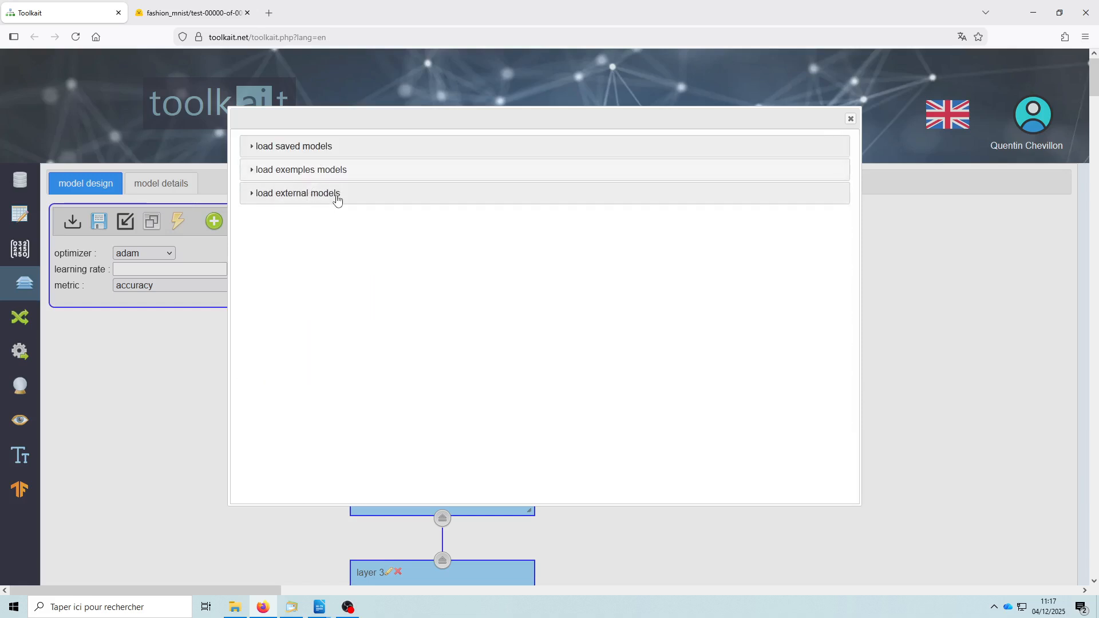
click(336, 197)
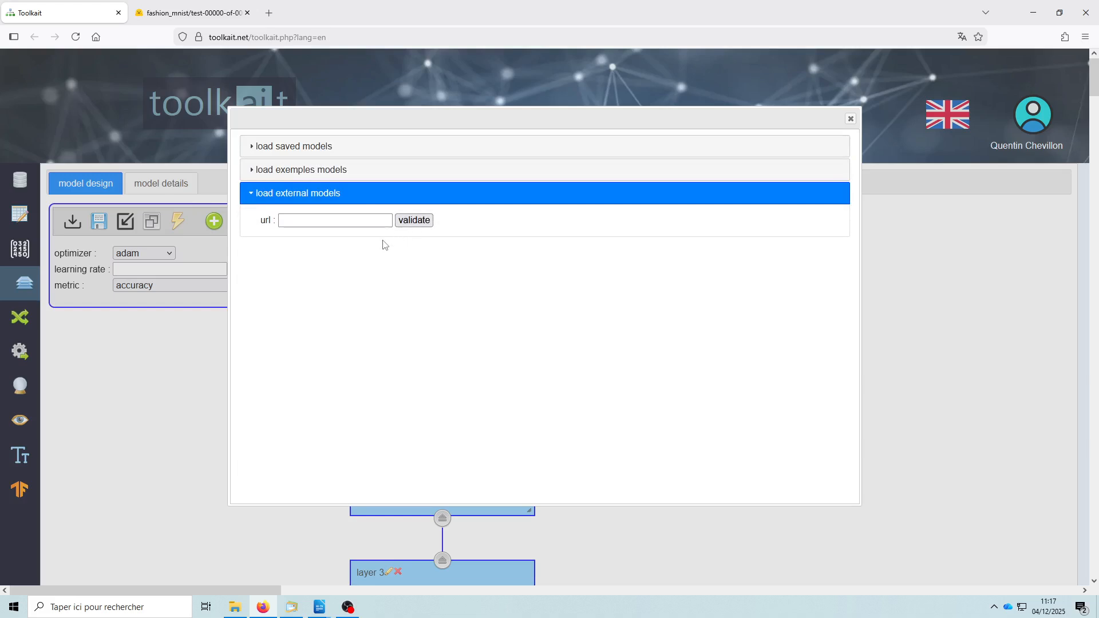
click(320, 148)
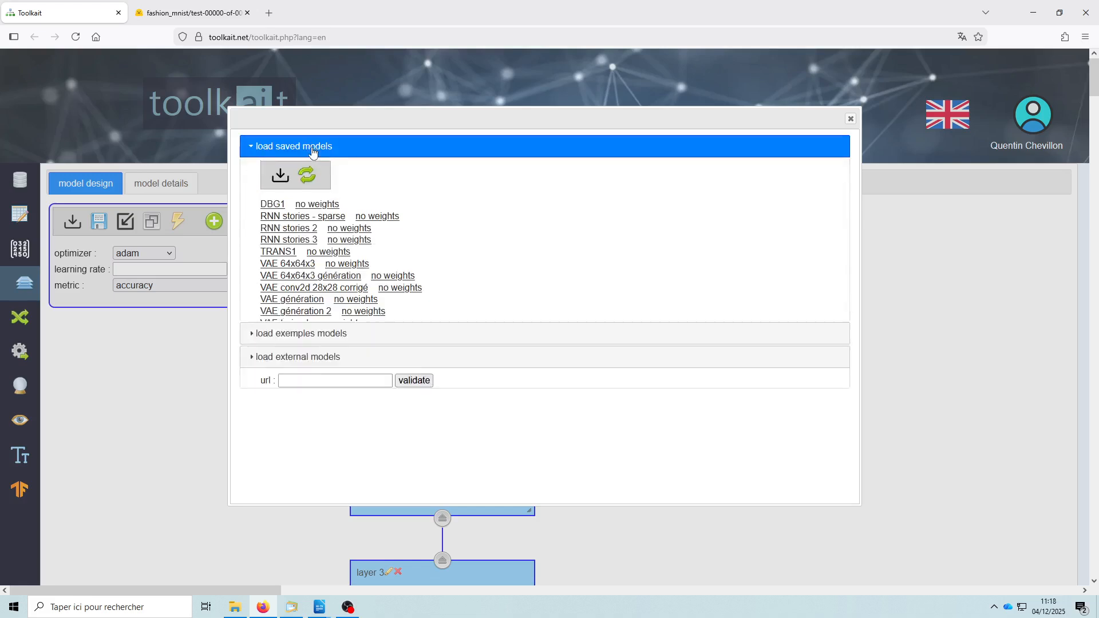
- Load the saved model diffusion big 4 without weights and update the model with it
scroll(449, 318, down, 3)
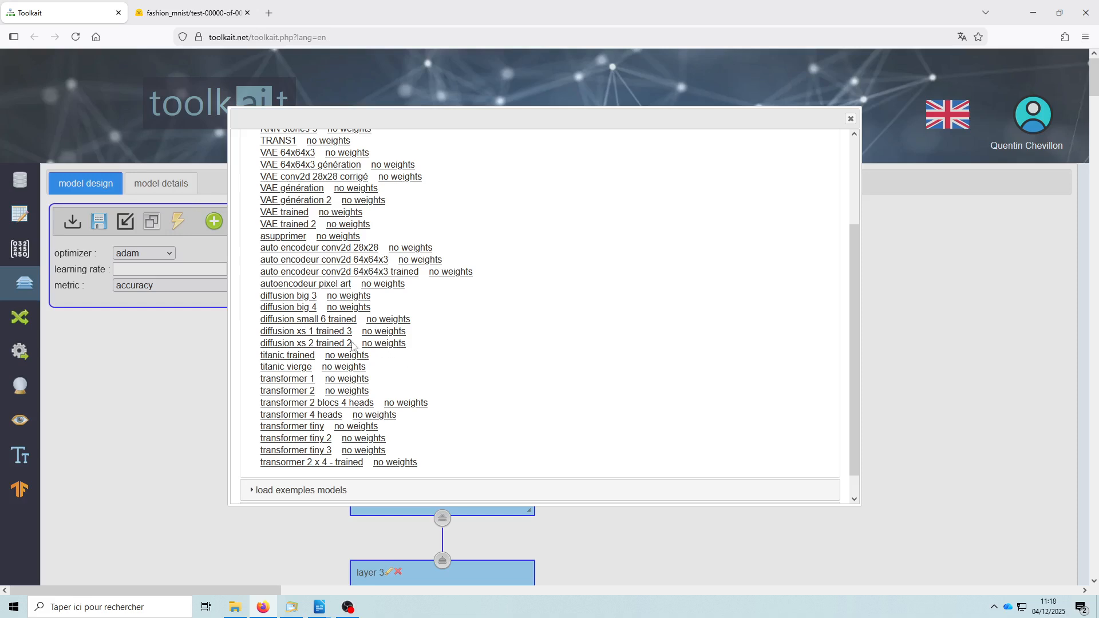
click(359, 309)
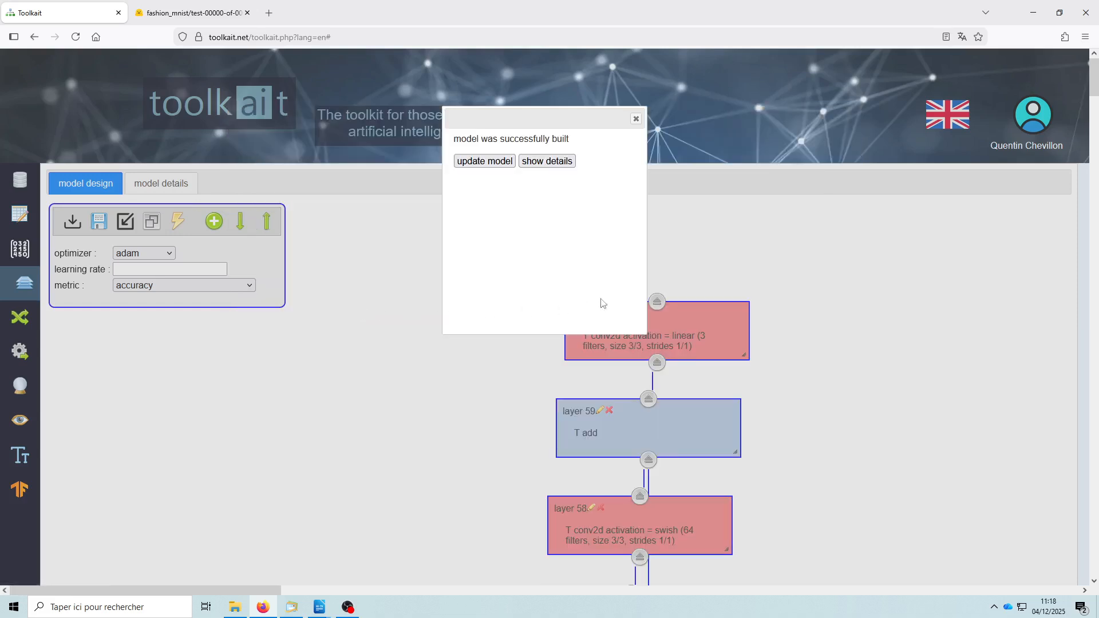
click(487, 164)
- Examine the diffusion model's layers and connections from the output down to the two input layers
scroll(912, 374, down, 5)
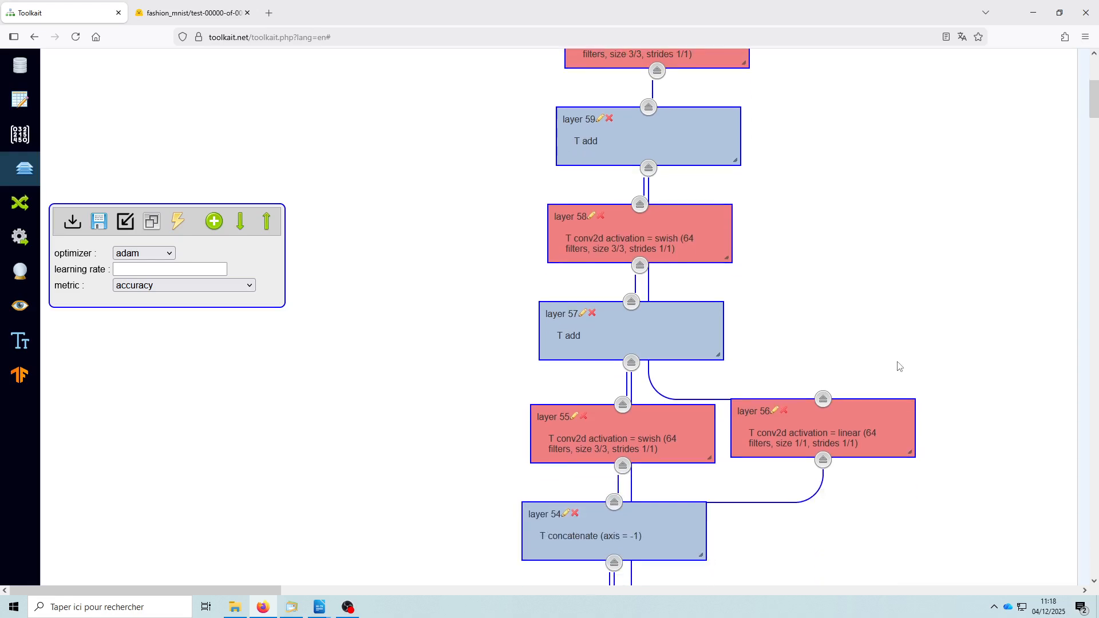
scroll(911, 361, down, 12)
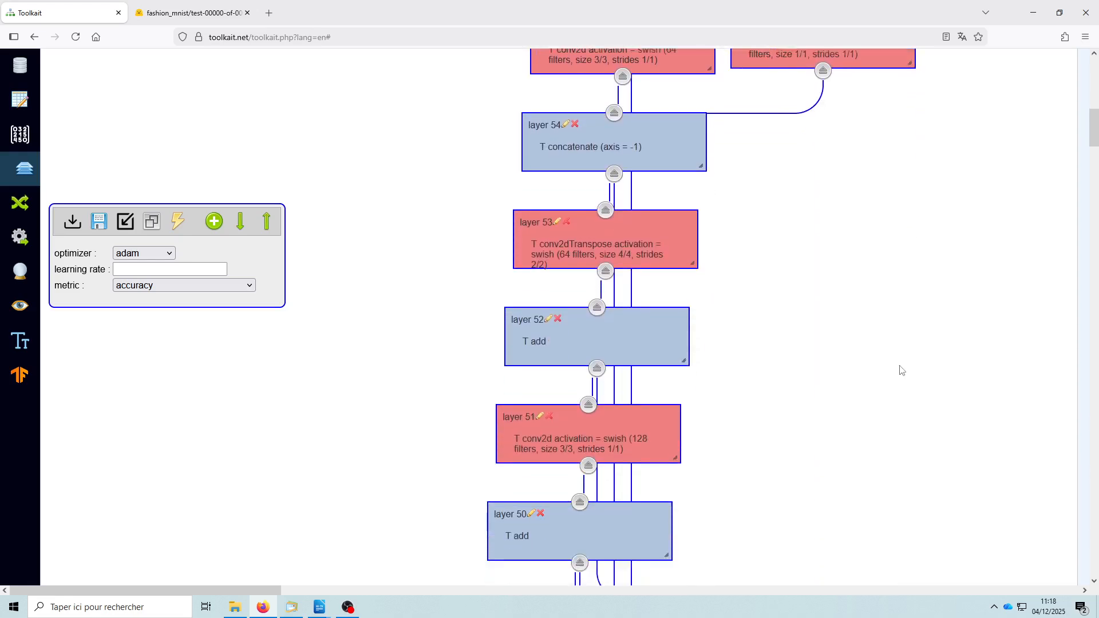
scroll(893, 371, down, 18)
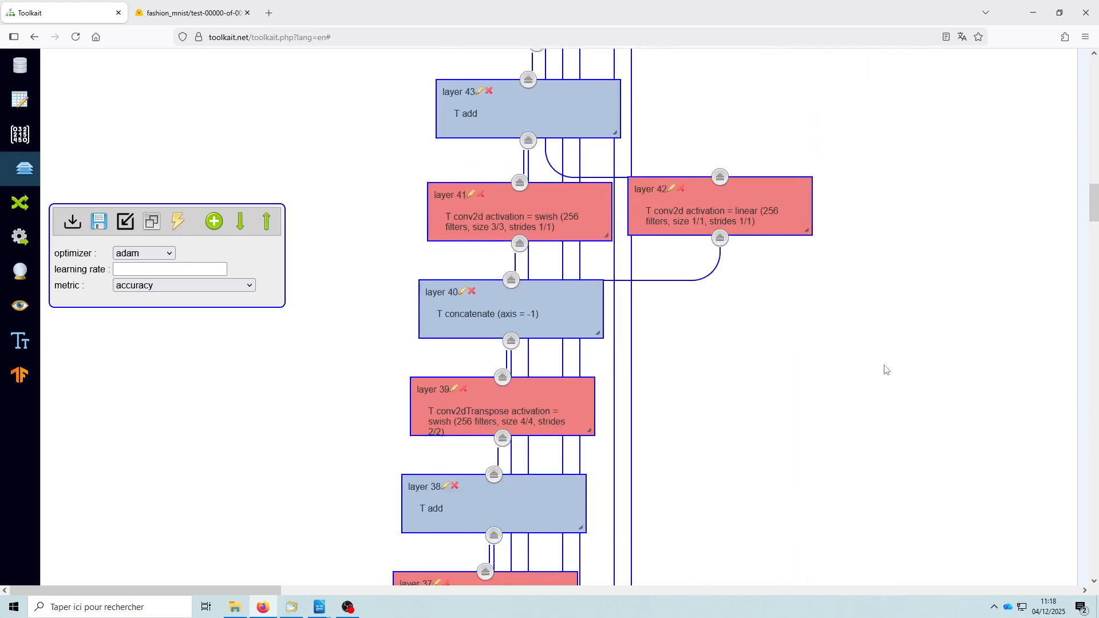
scroll(883, 370, down, 19)
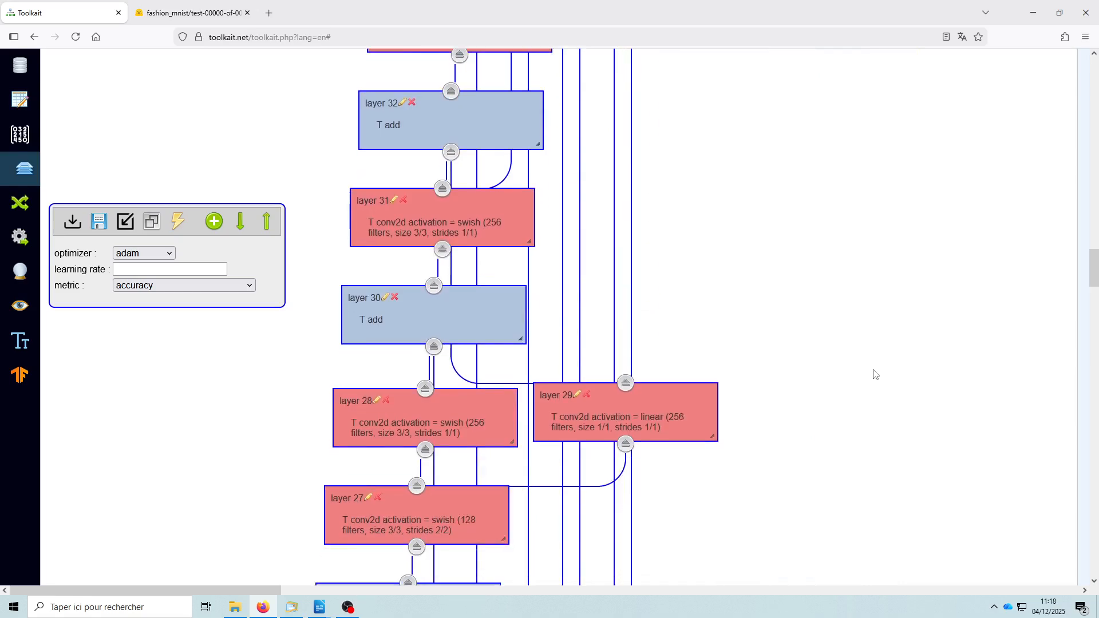
scroll(871, 376, down, 18)
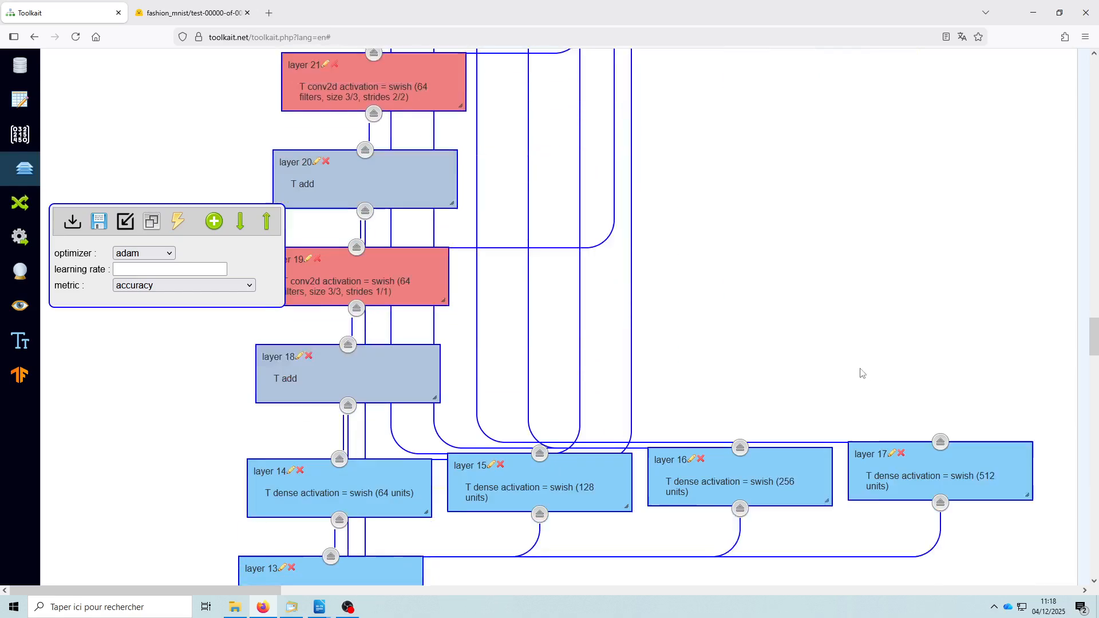
scroll(851, 397, down, 3)
scroll(851, 395, up, 3)
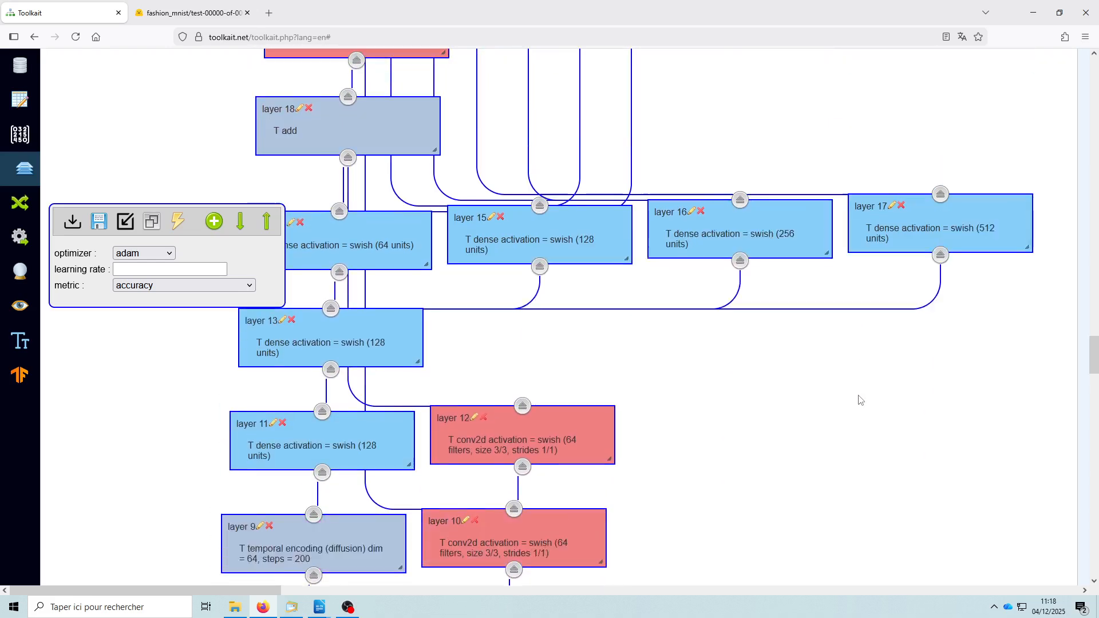
scroll(841, 401, down, 3)
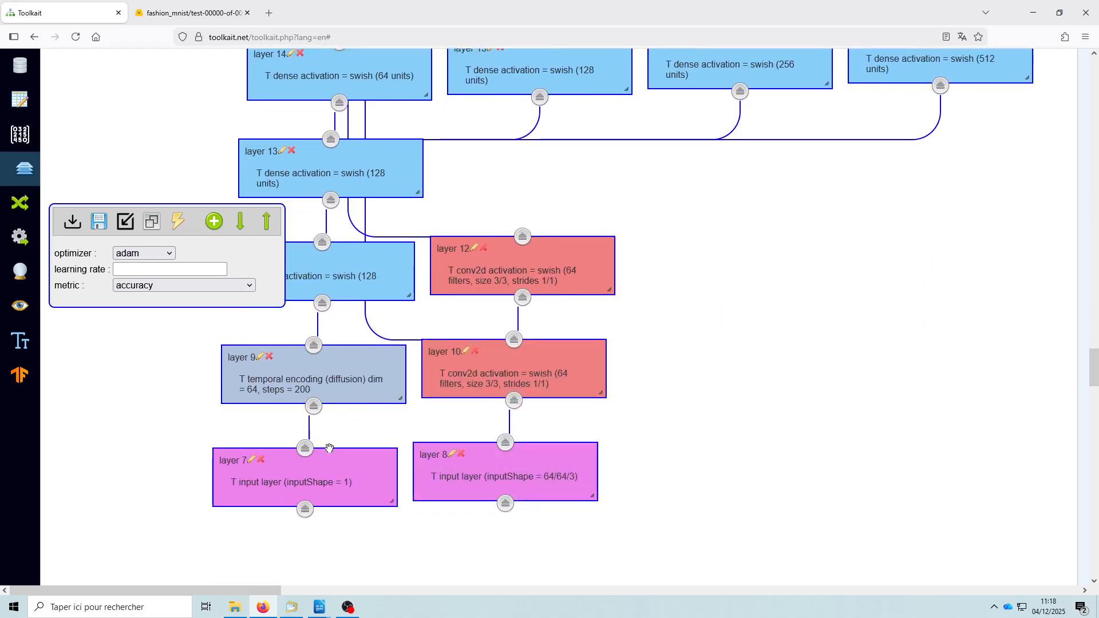
scroll(700, 452, up, 15)
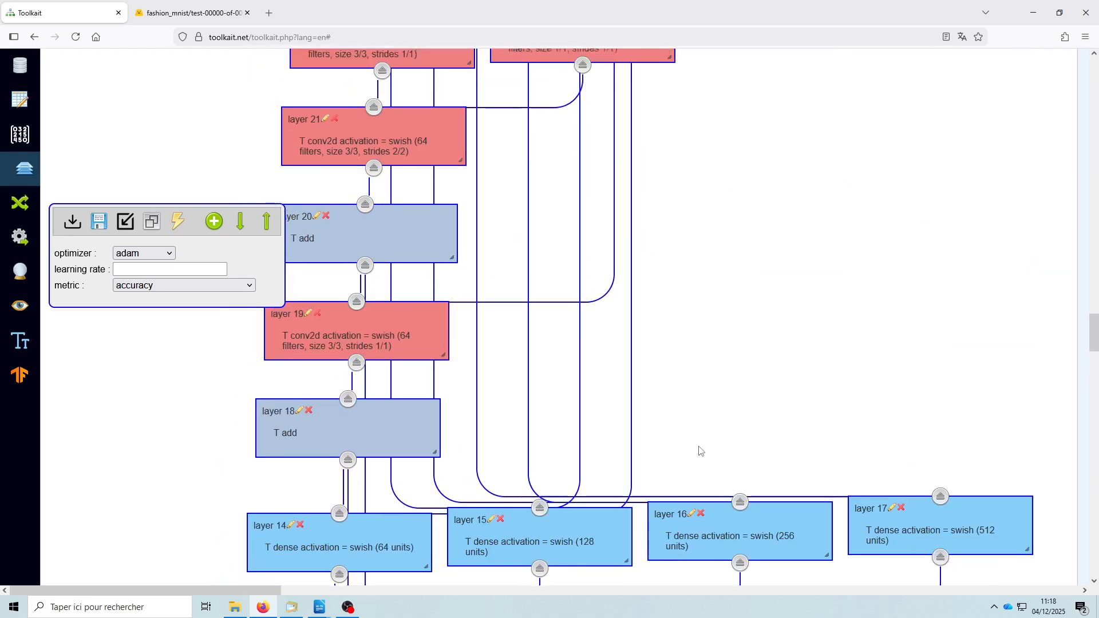
scroll(451, 348, down, 4)
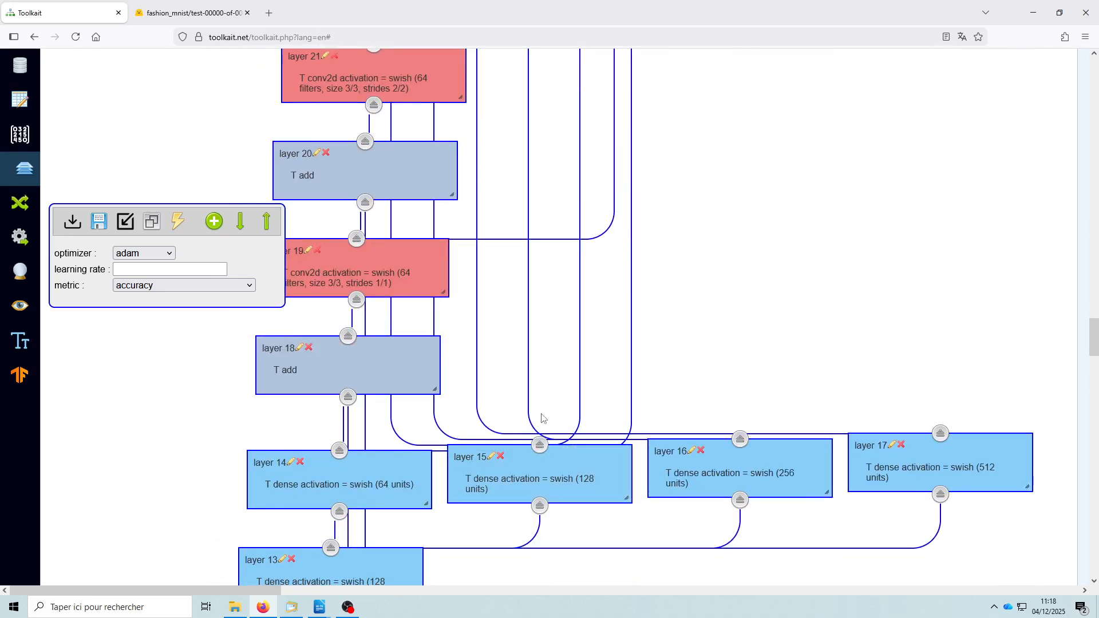
- Open the settings of layer 37, the conv2d layer with 512 filters between the two add layers
scroll(604, 371, up, 13)
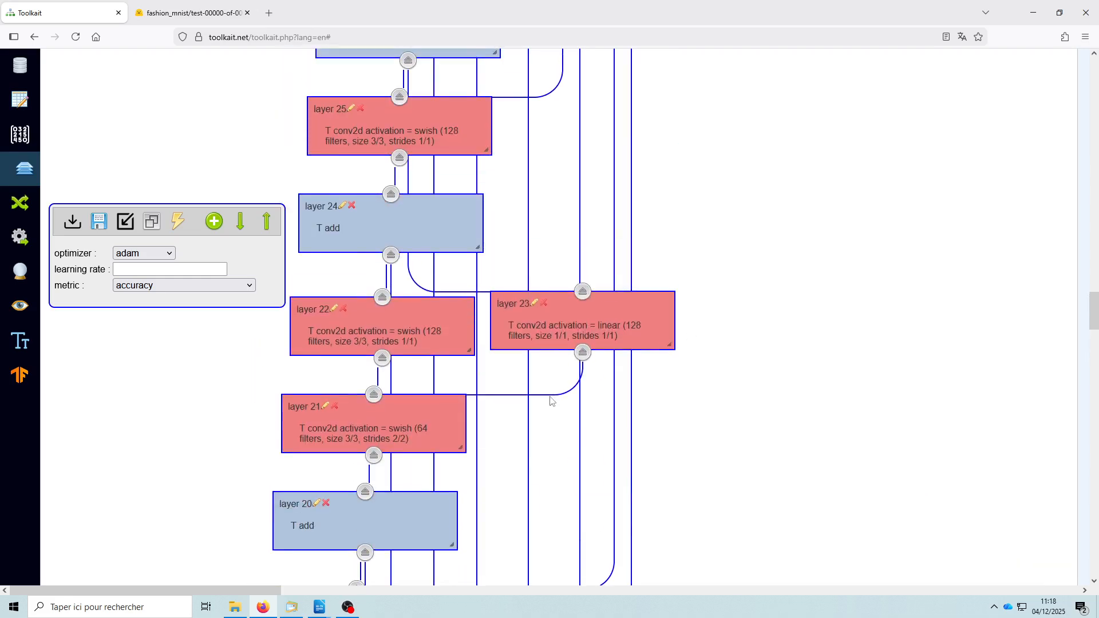
scroll(688, 384, up, 15)
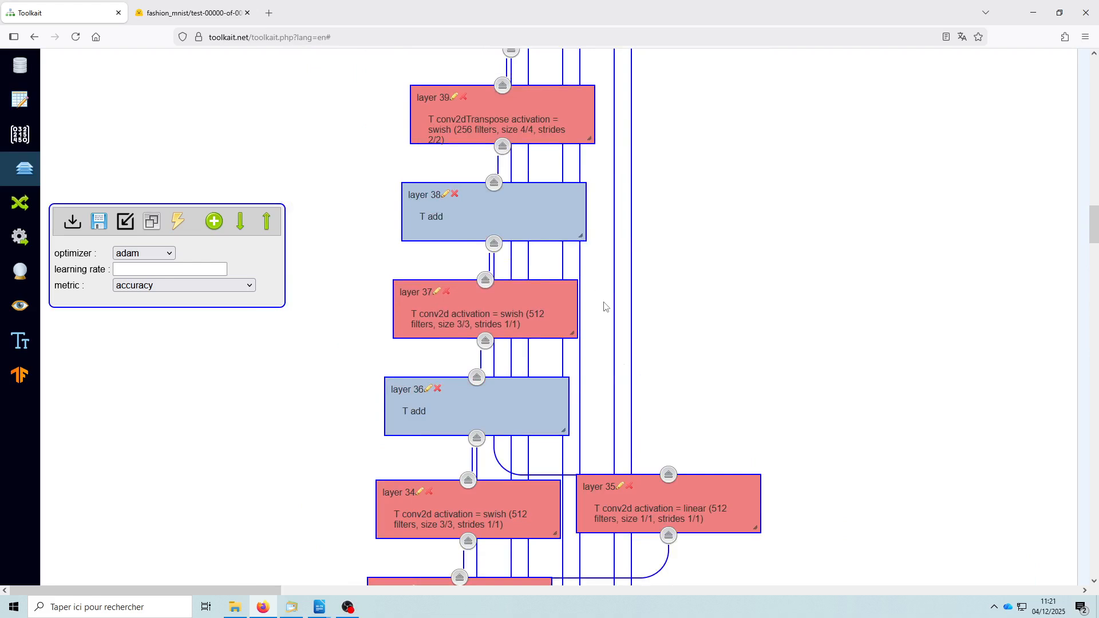
scroll(602, 299, down, 2)
scroll(617, 298, up, 2)
click(438, 292)
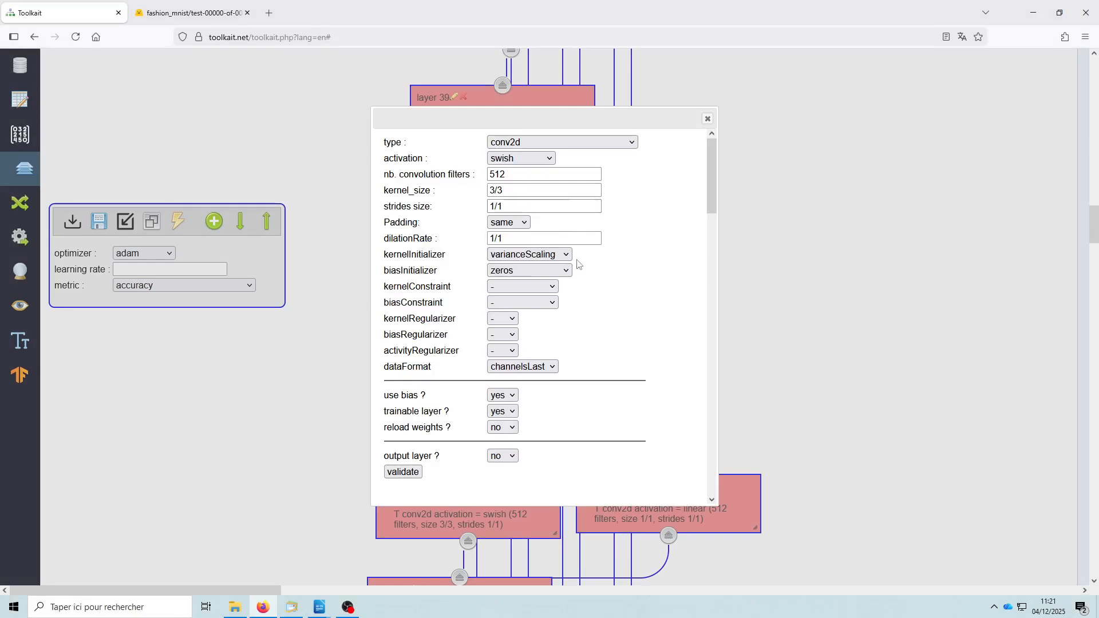
- Examine the available layer types from the input and basic groups through to the Toolkait-specific ones, keeping conv2d
click(555, 143)
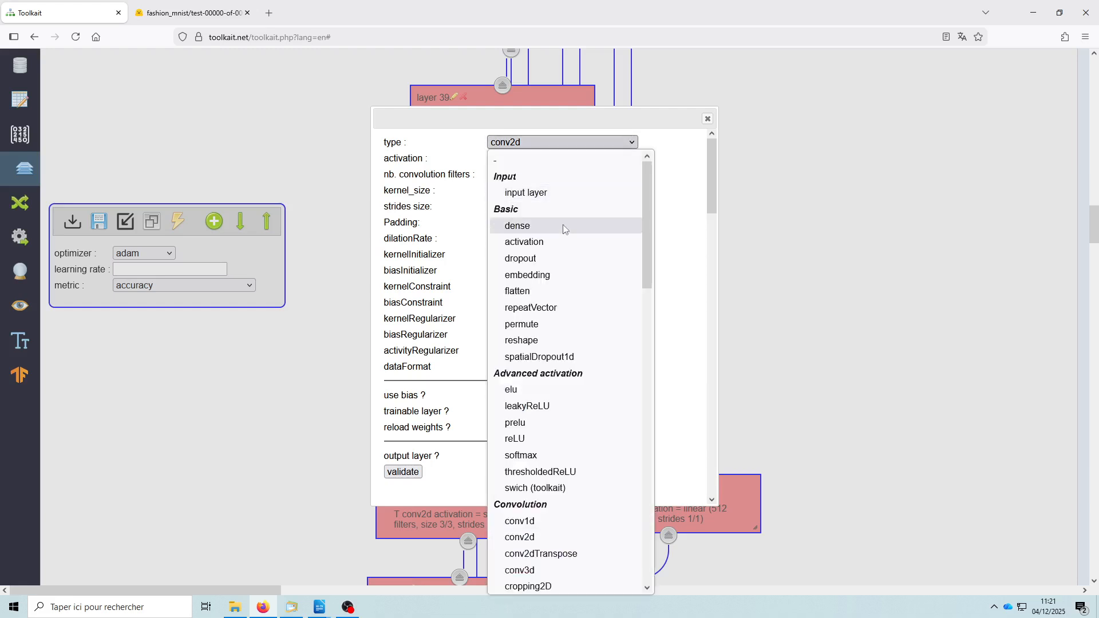
scroll(566, 218, down, 6)
scroll(567, 224, up, 6)
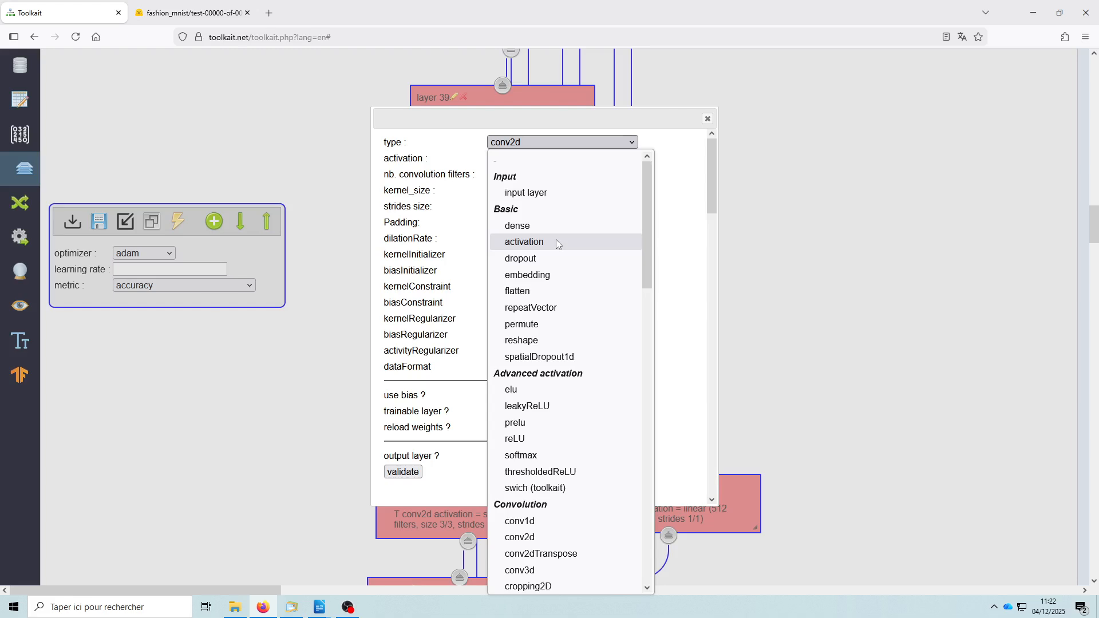
scroll(555, 240, down, 3)
scroll(558, 242, down, 3)
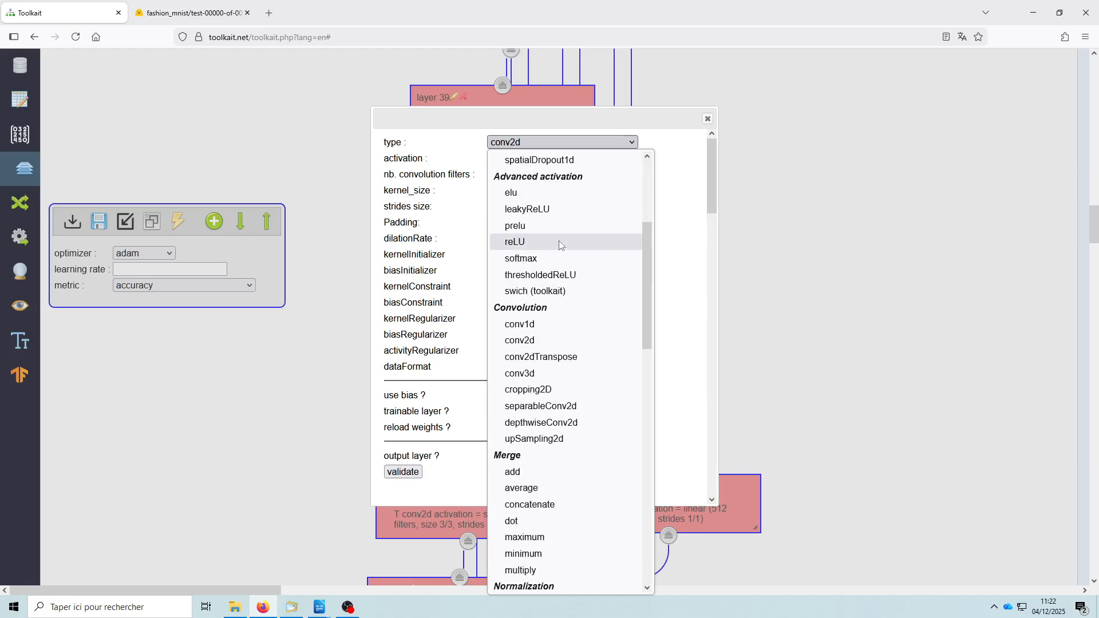
scroll(560, 244, down, 3)
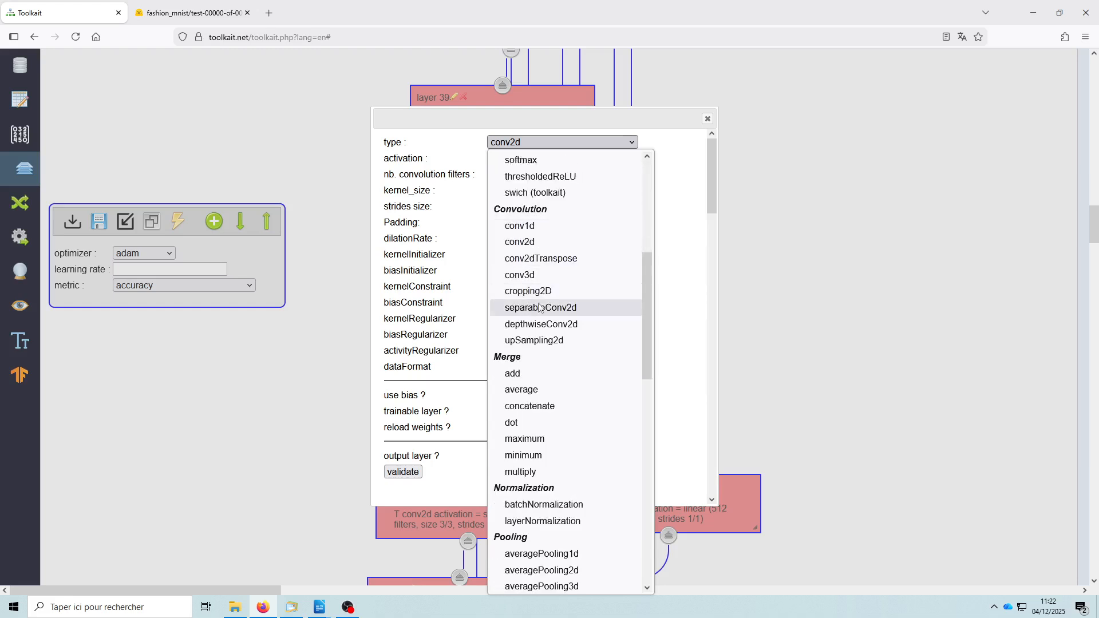
scroll(562, 278, down, 6)
scroll(563, 278, down, 4)
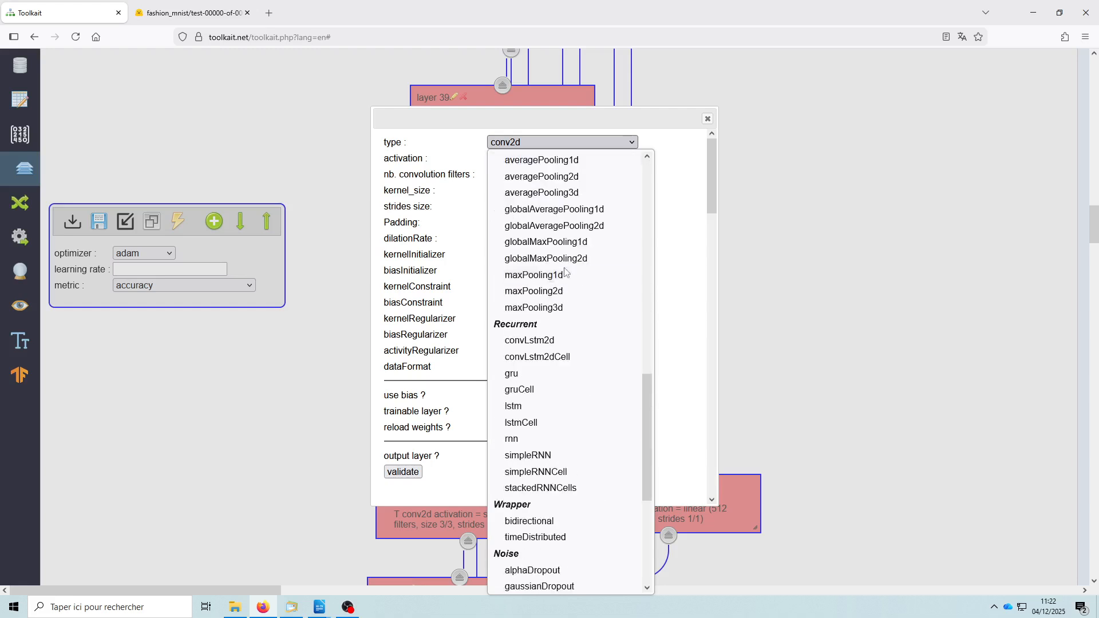
scroll(556, 264, down, 2)
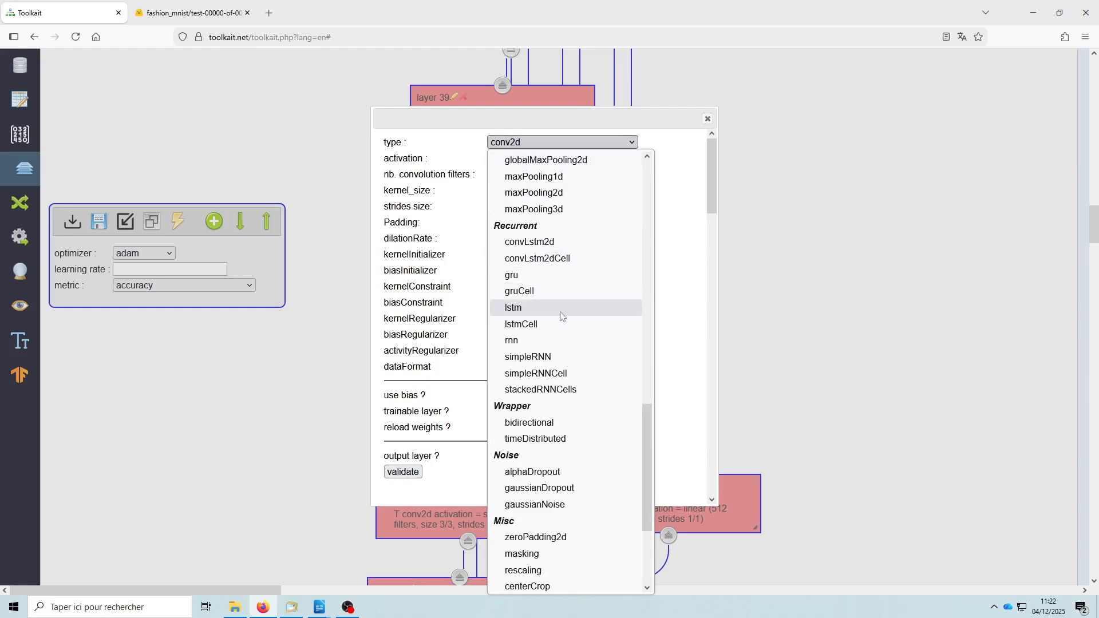
scroll(559, 312, down, 4)
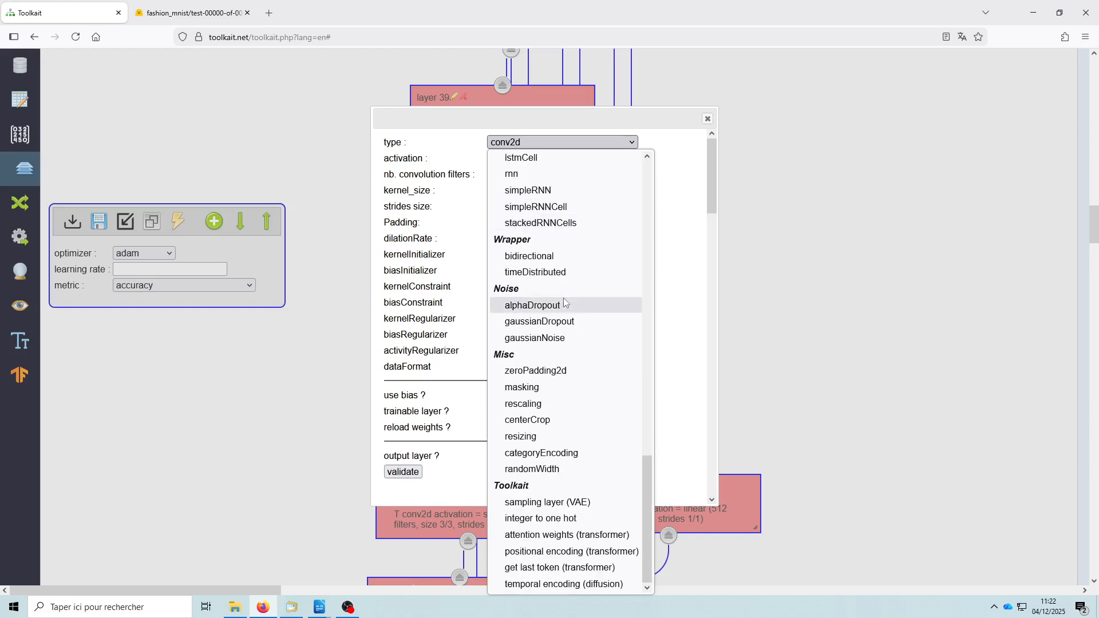
scroll(565, 302, up, 6)
scroll(565, 304, up, 4)
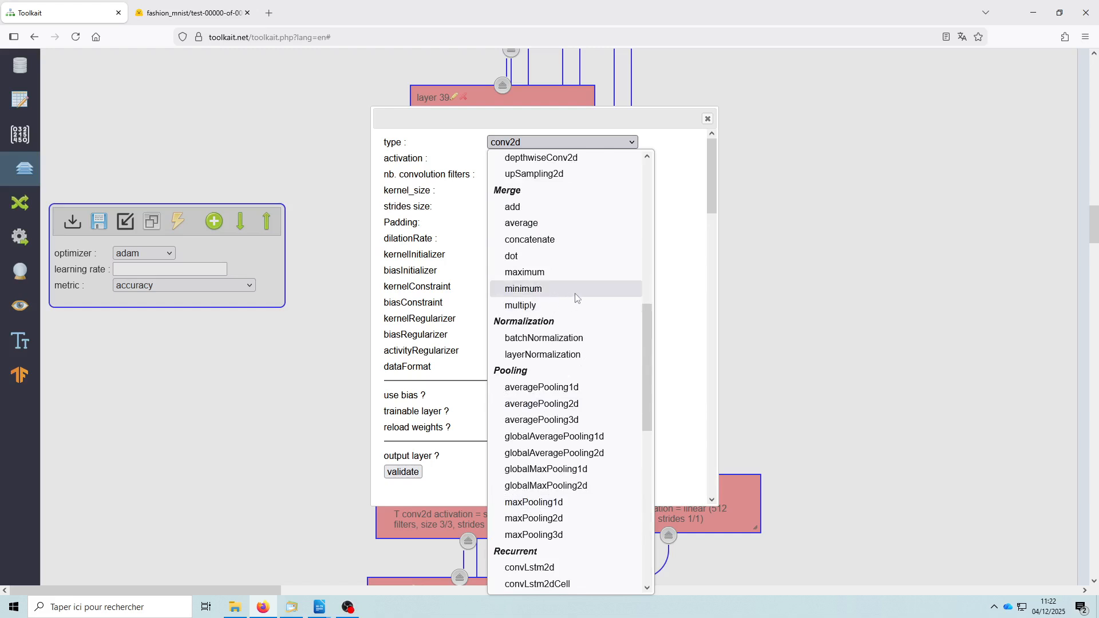
scroll(573, 299, down, 4)
scroll(576, 297, down, 2)
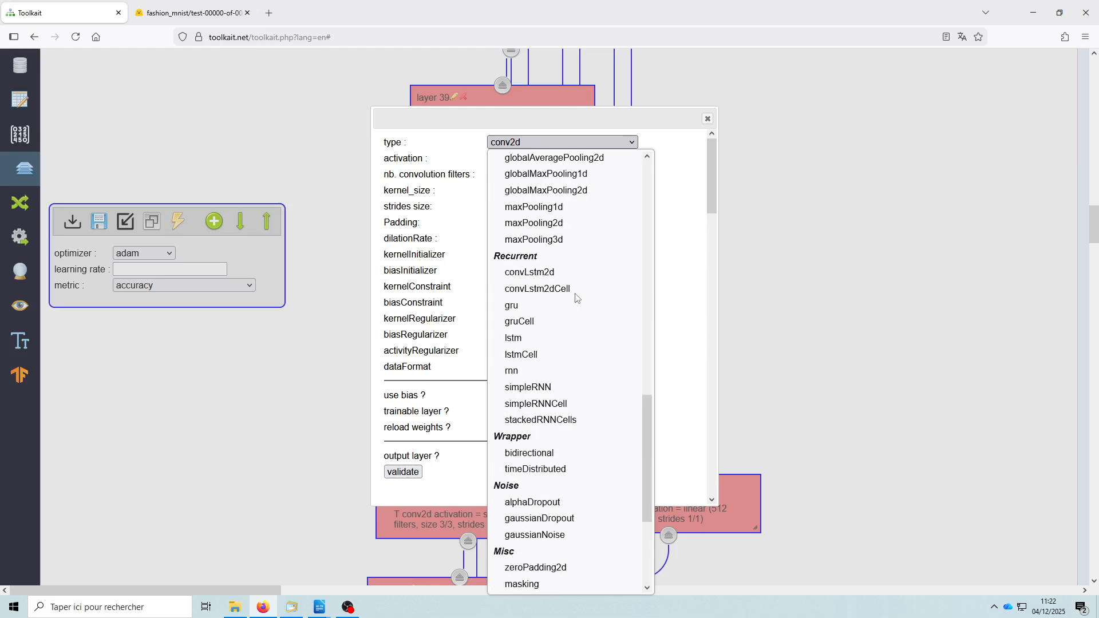
scroll(577, 298, up, 2)
scroll(576, 298, up, 2)
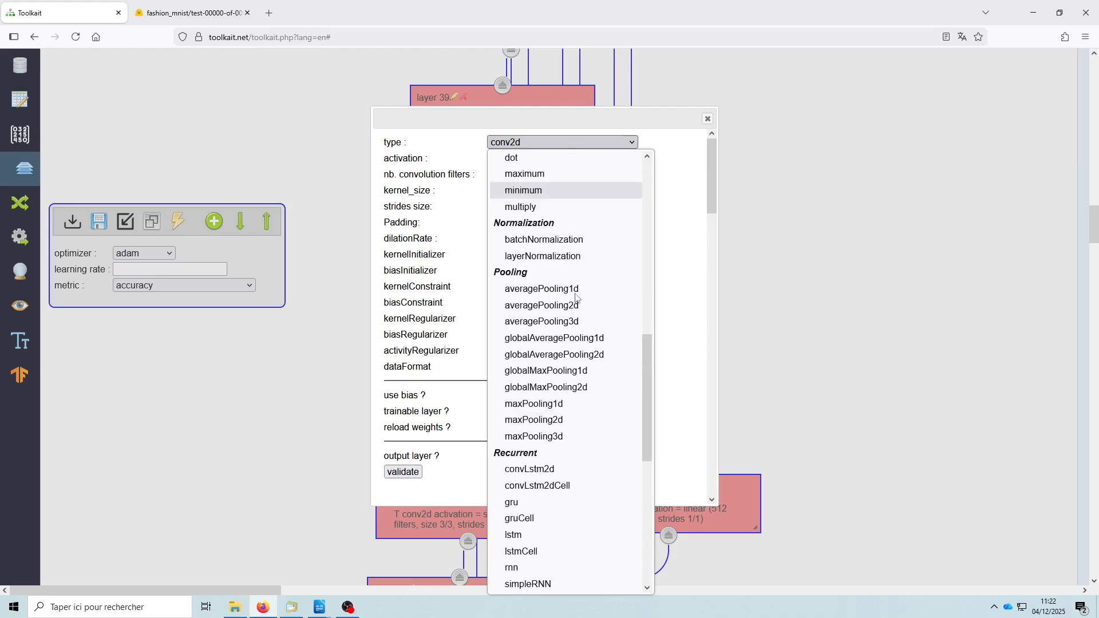
scroll(577, 298, up, 2)
scroll(575, 298, up, 6)
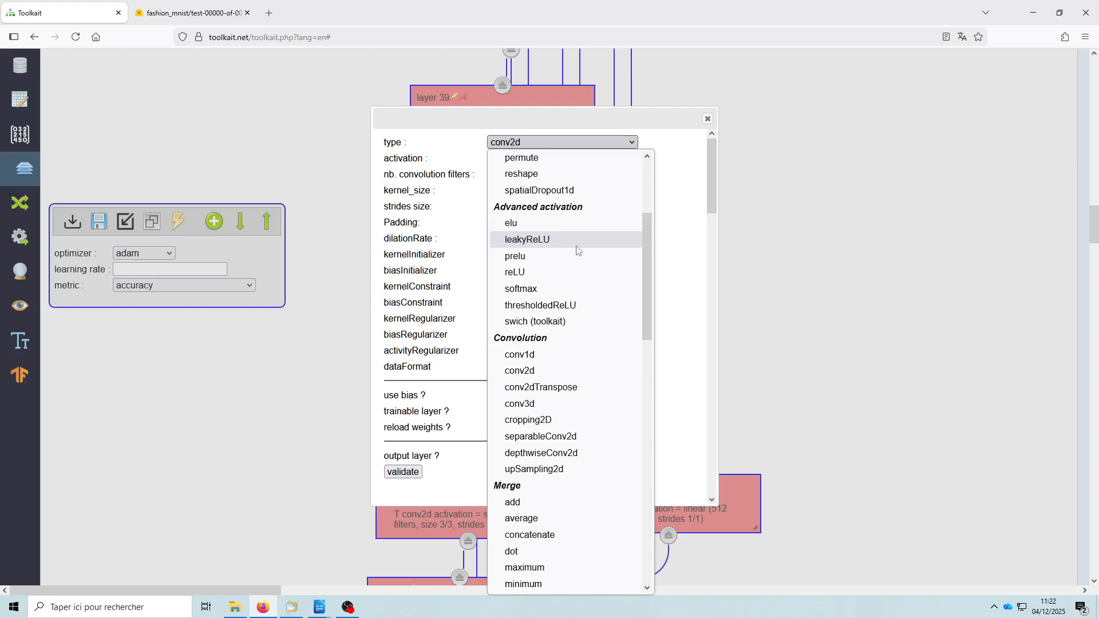
click(676, 216)
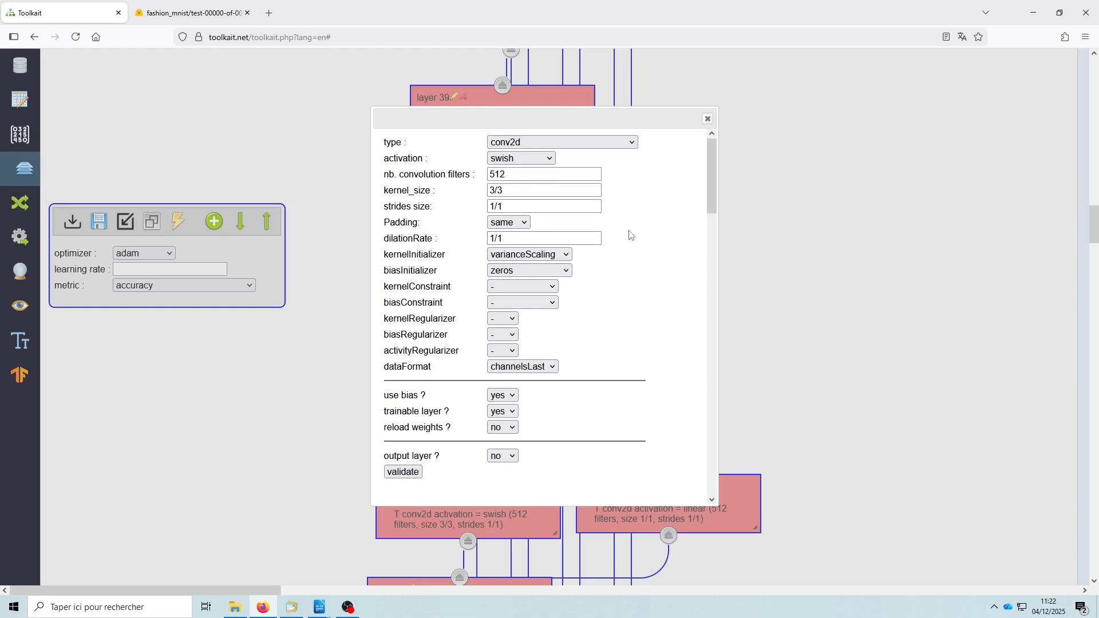
- Switch layer 37's type to dense and examine the activation functions offered for it
click(558, 141)
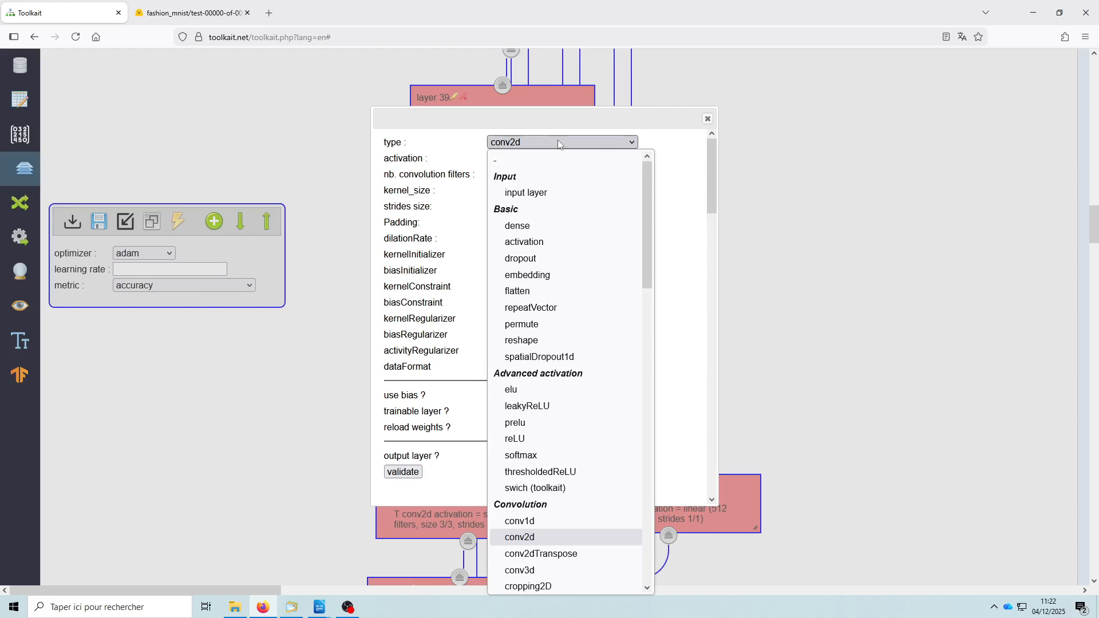
click(528, 227)
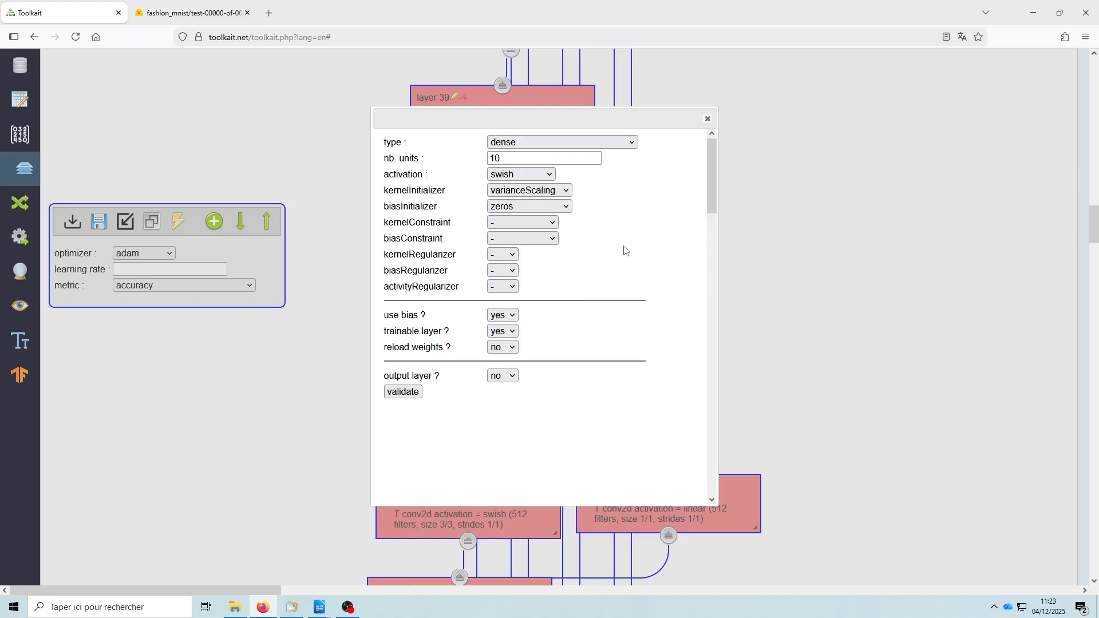
click(564, 142)
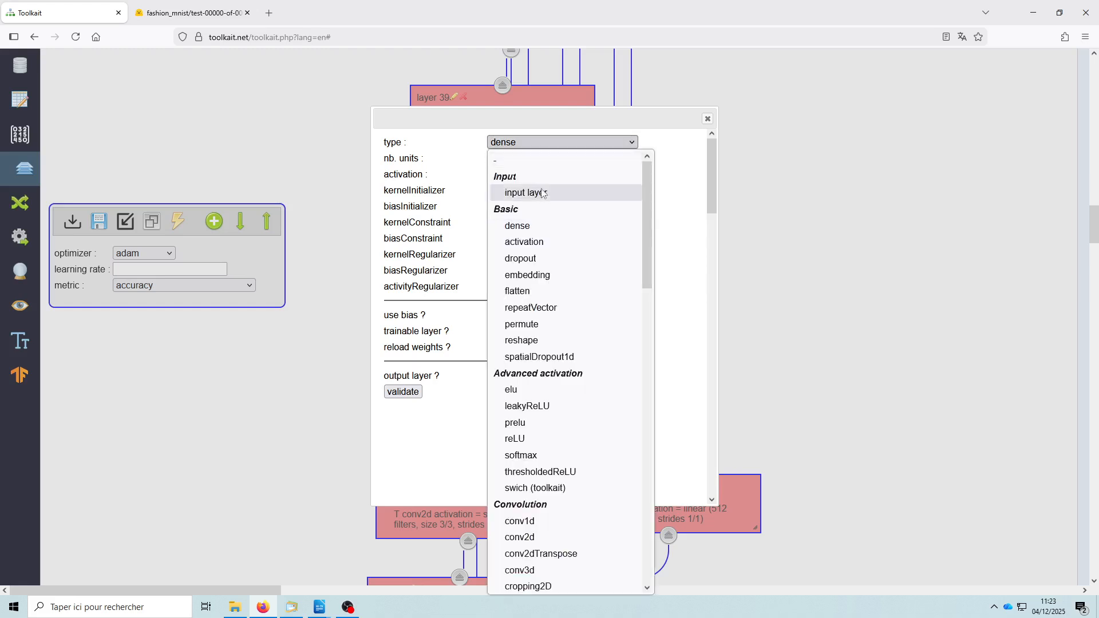
click(469, 151)
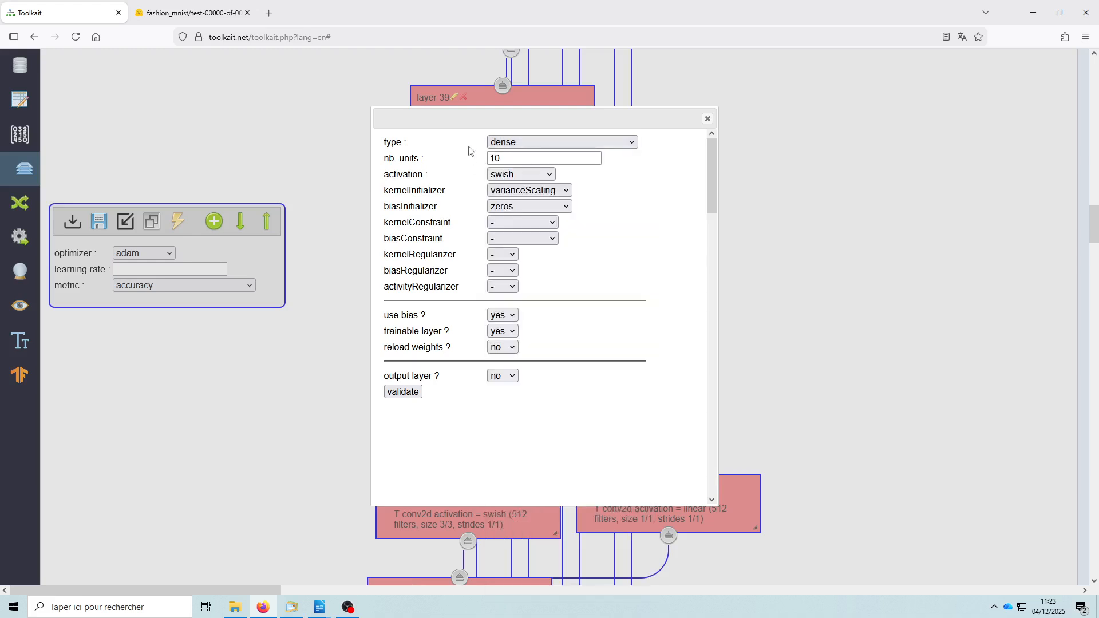
click(551, 140)
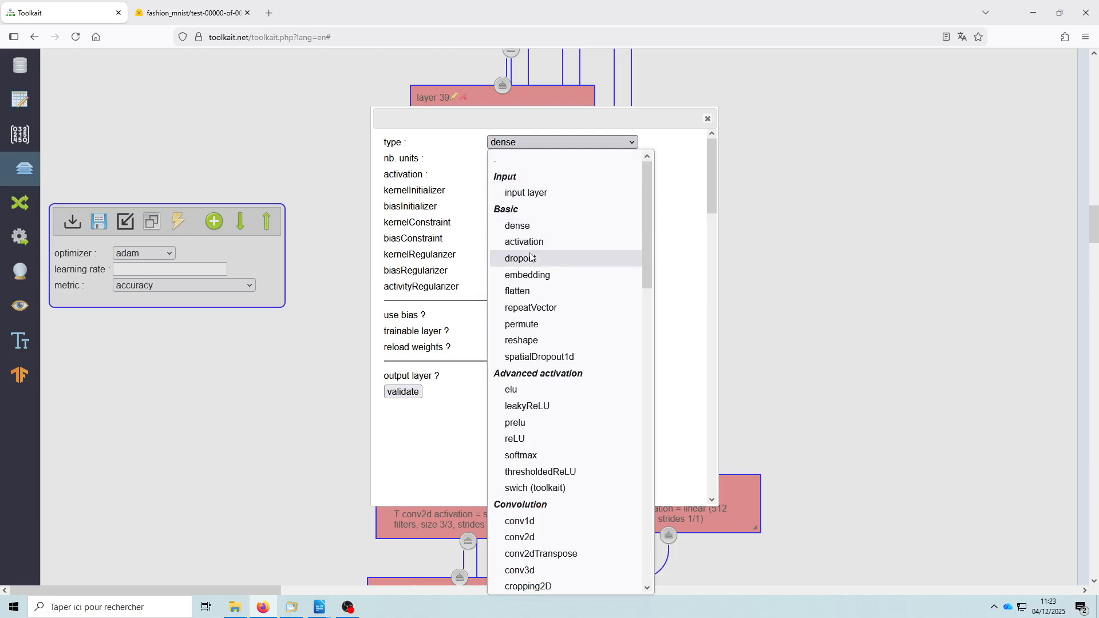
click(674, 170)
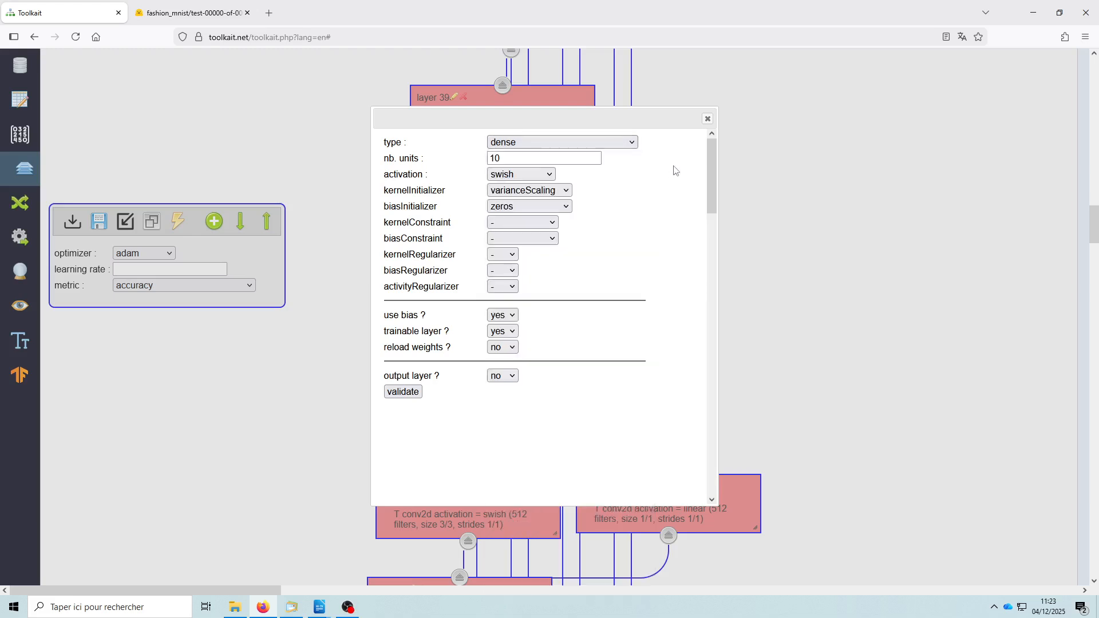
click(531, 176)
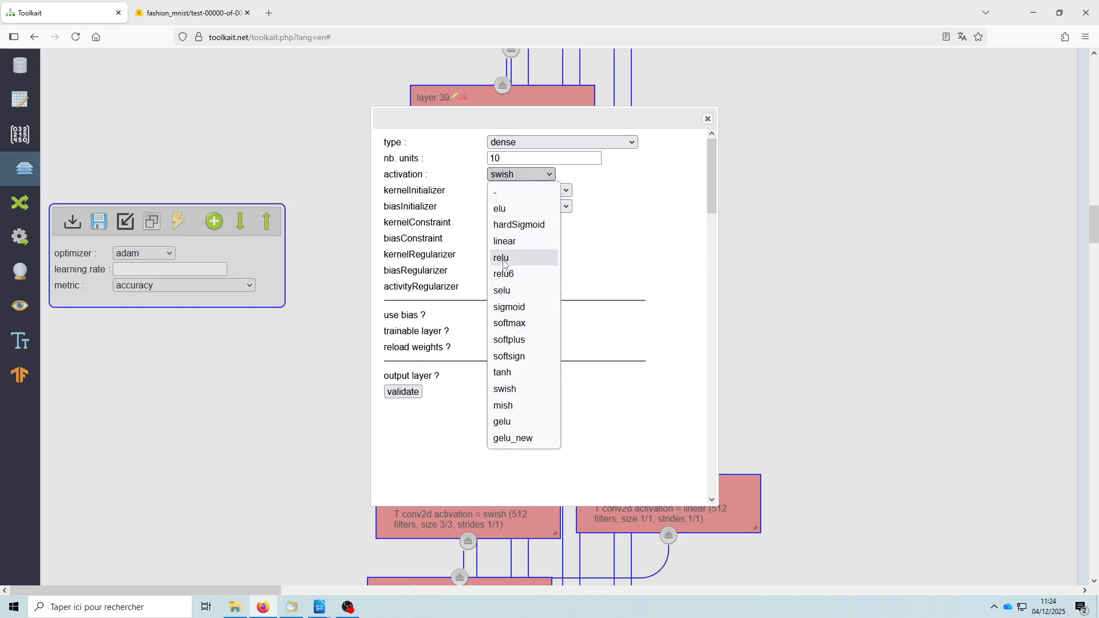
click(656, 224)
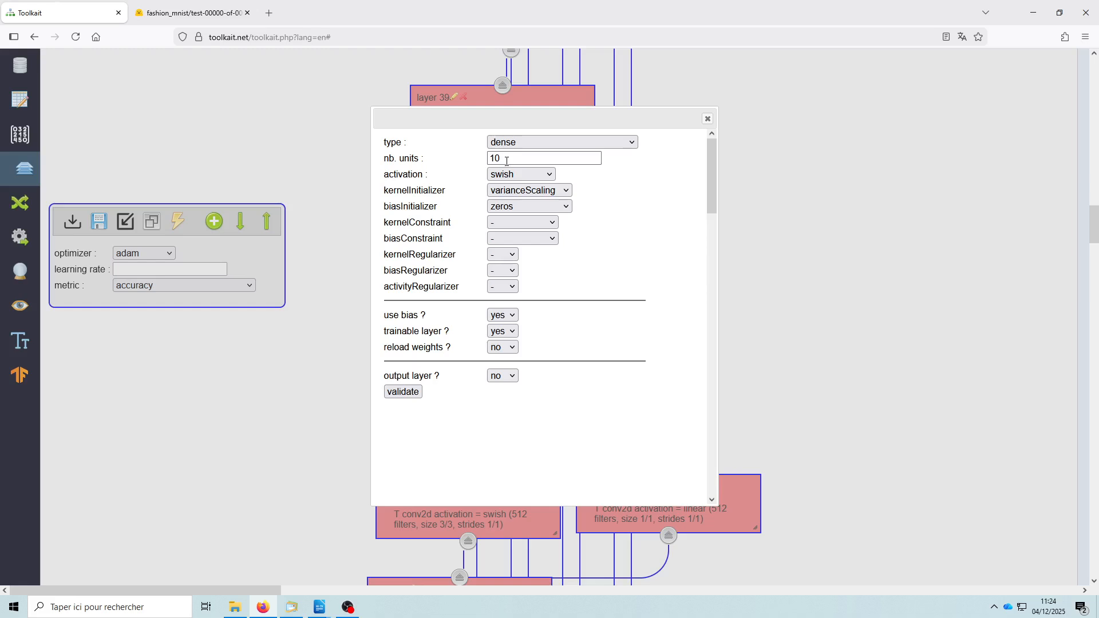
- Mark the dense layer as an output layer and examine the available loss functions
click(513, 378)
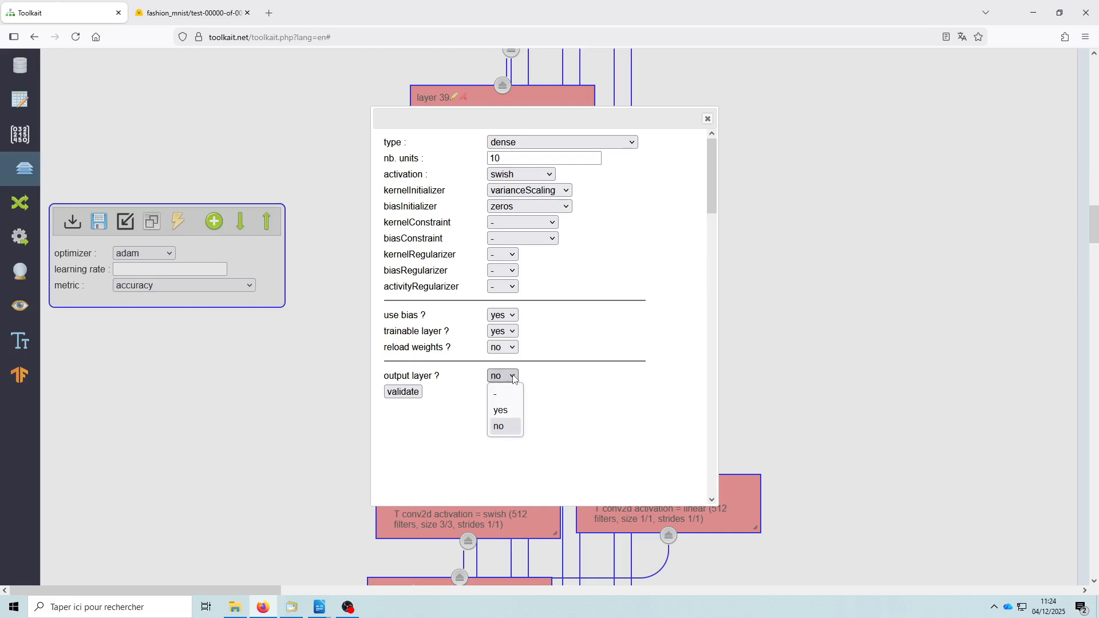
click(506, 412)
click(571, 392)
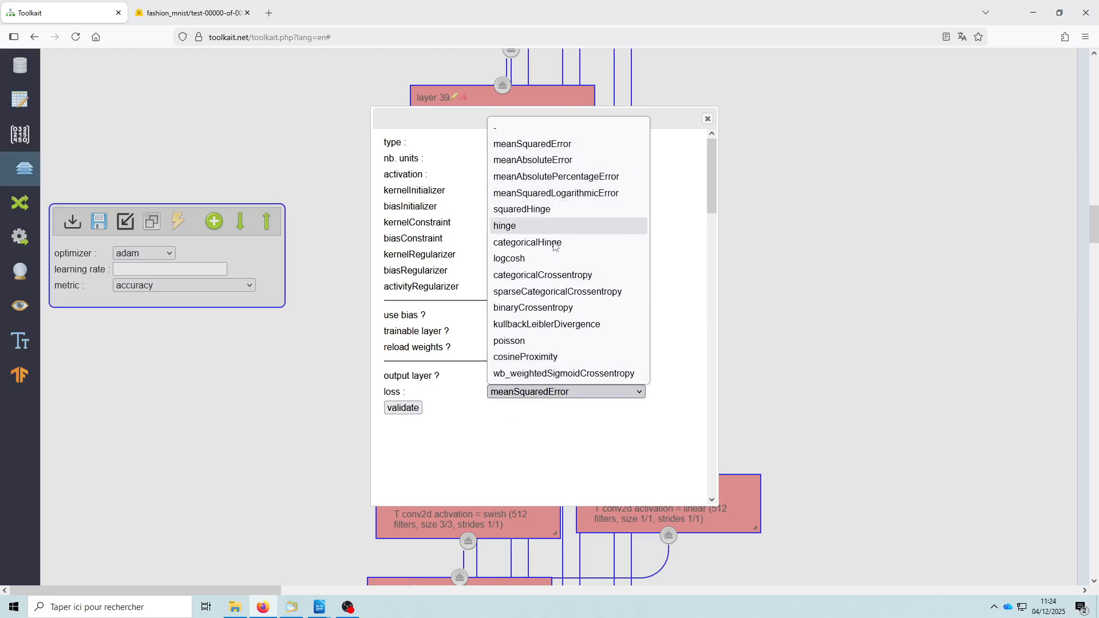
click(535, 452)
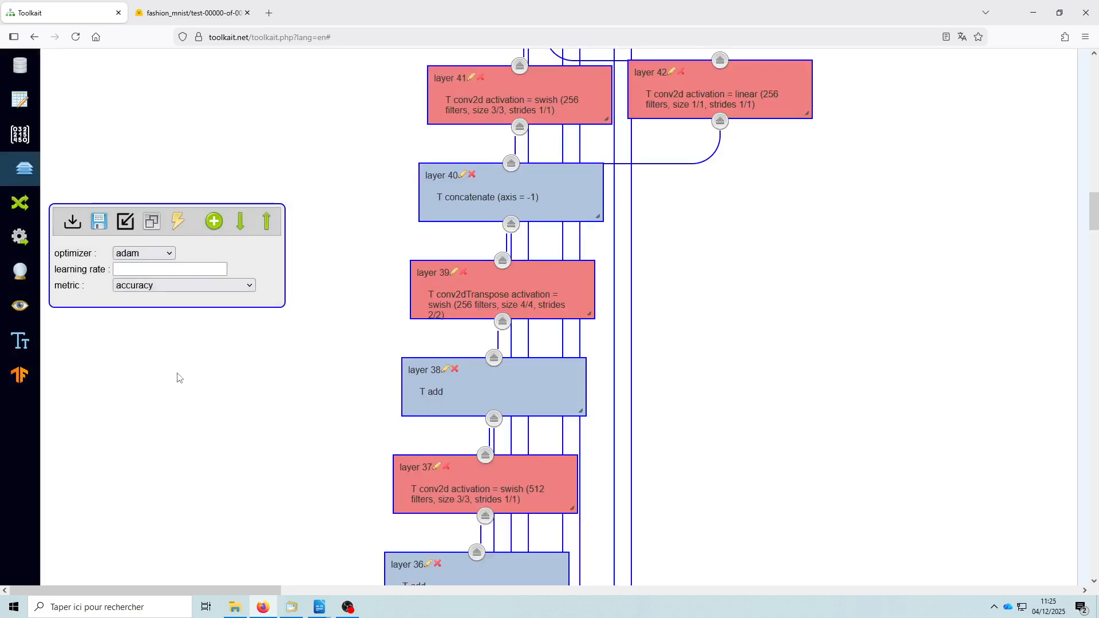
- Add two new dense layers and arrange them one above the other in the free space beside layers 38 and 39
click(214, 223)
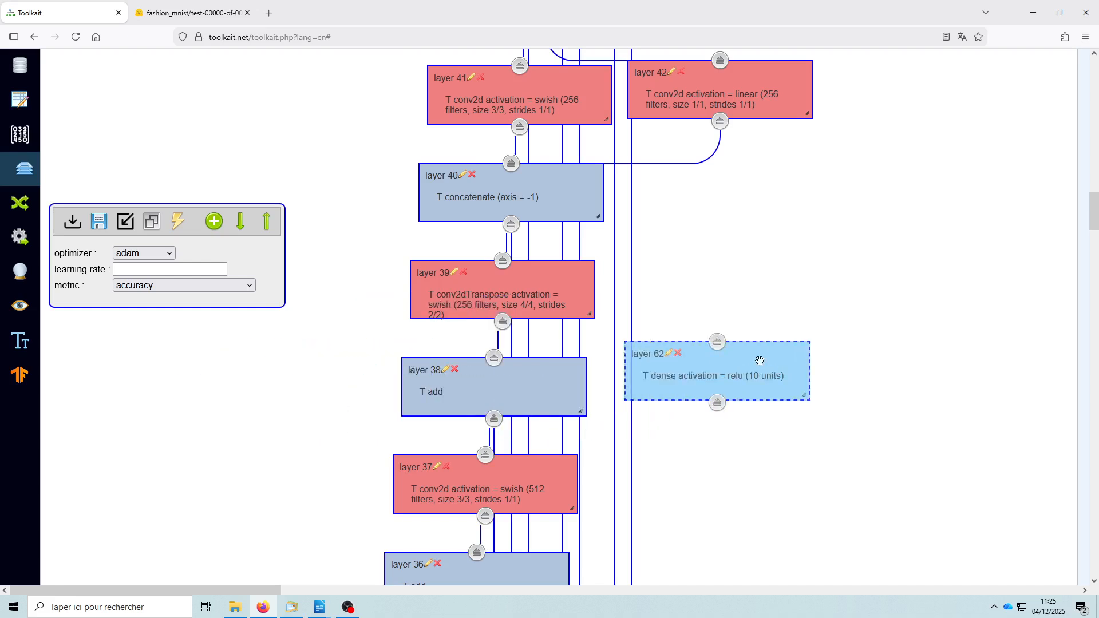
click(751, 276)
click(215, 224)
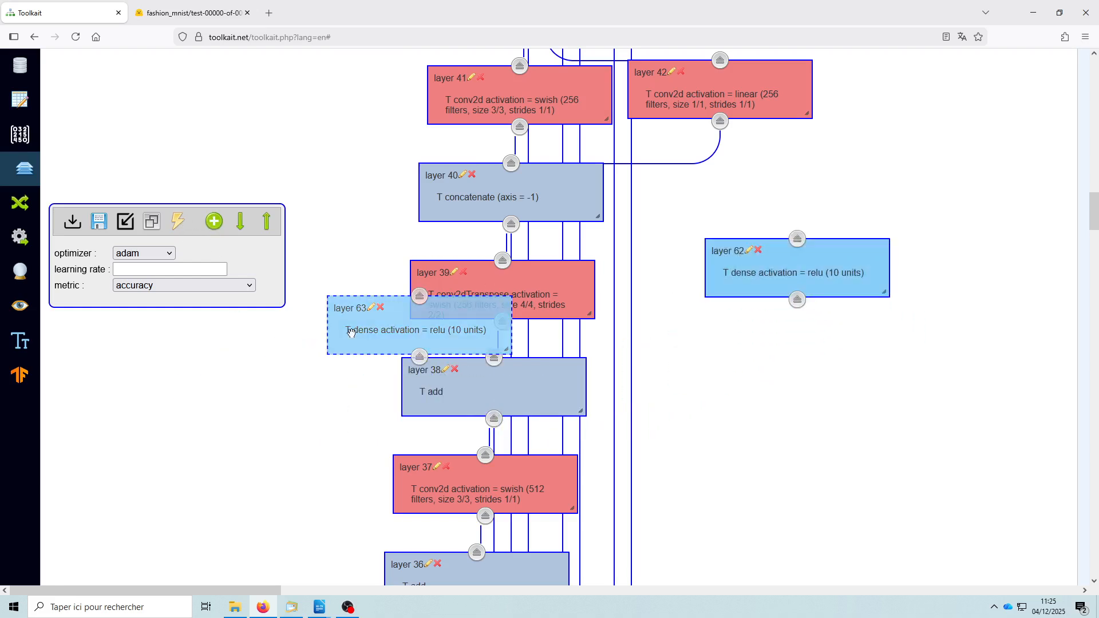
click(763, 401)
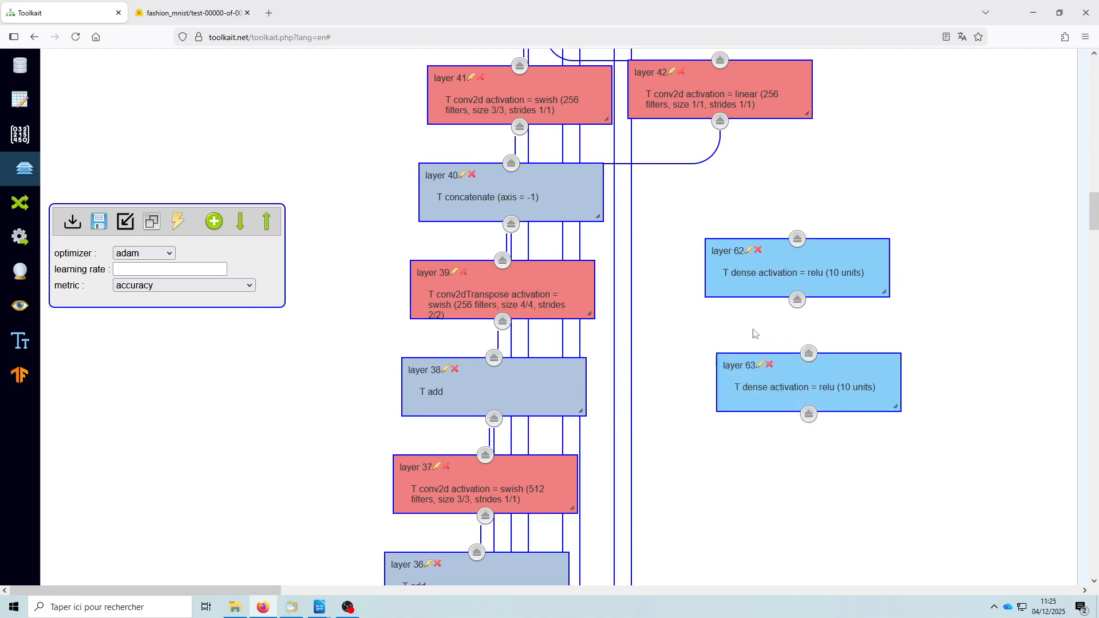
mouse_move(884, 292)
mouse_down()
mouse_move(923, 312)
mouse_move(886, 294)
mouse_up()
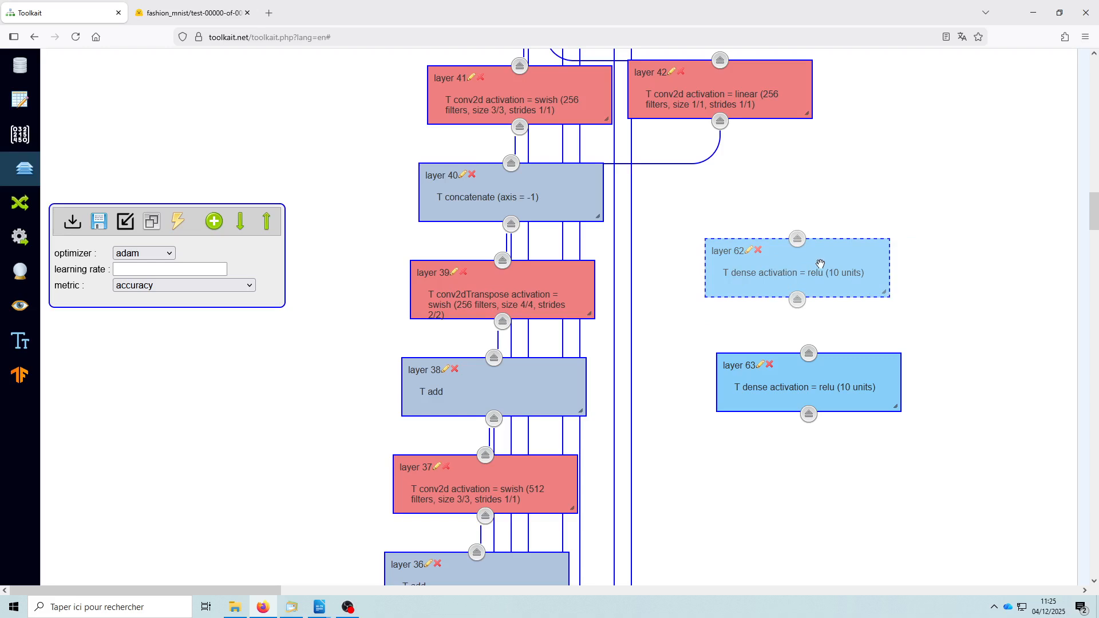
mouse_move(819, 268)
mouse_down()
mouse_move(808, 235)
mouse_move(796, 258)
mouse_move(808, 257)
mouse_up()
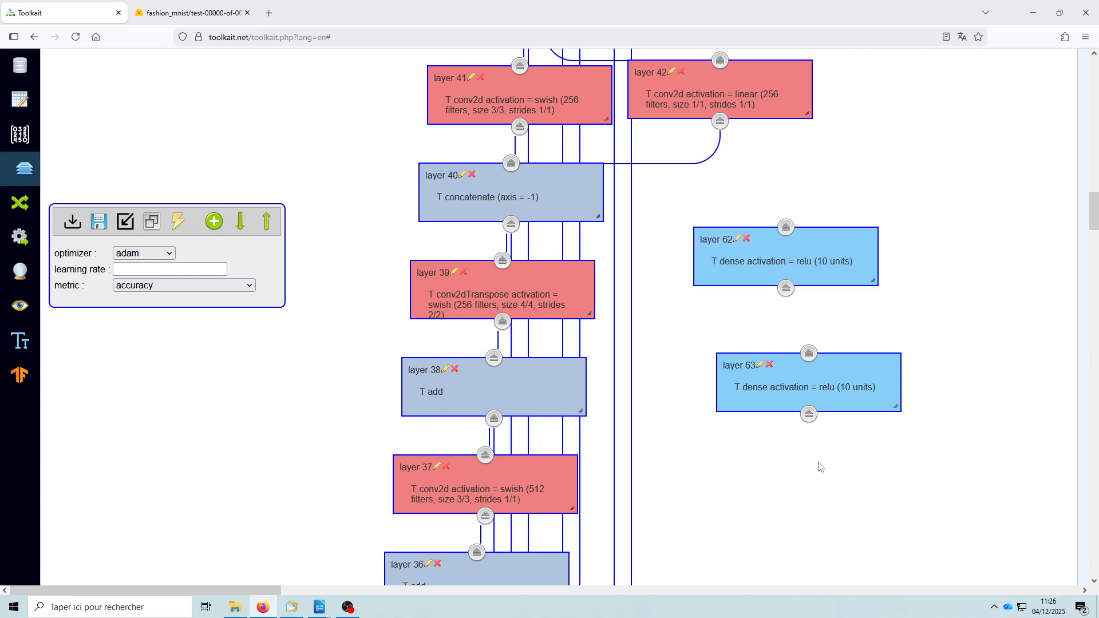
- Shift all the layers up on the canvas and back down past their starting position
click(267, 226)
click(267, 227)
click(240, 227)
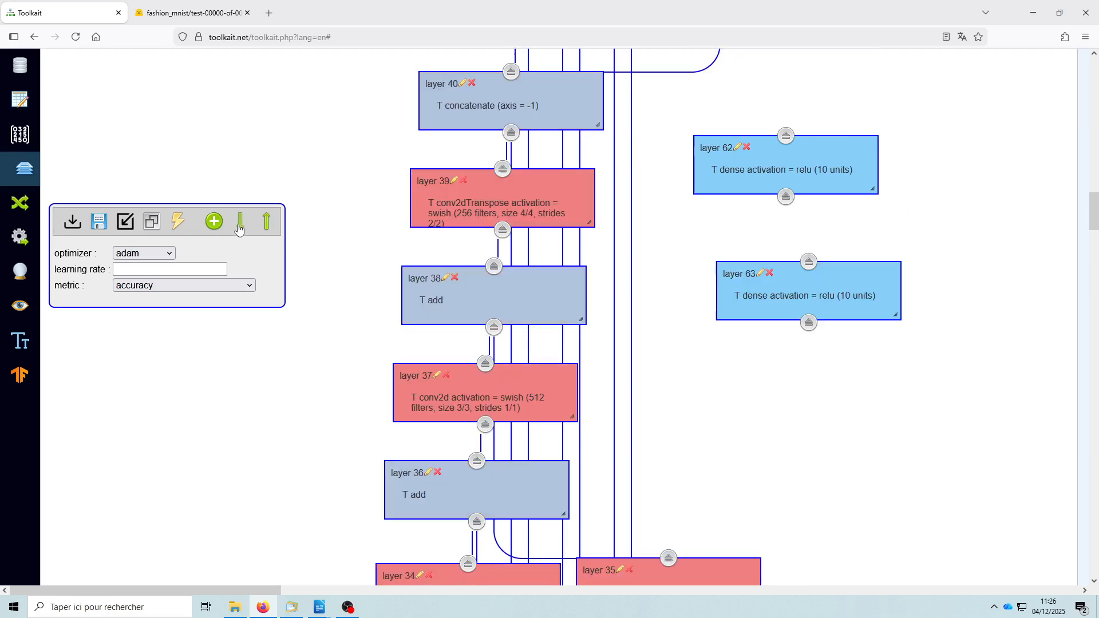
click(240, 228)
click(239, 228)
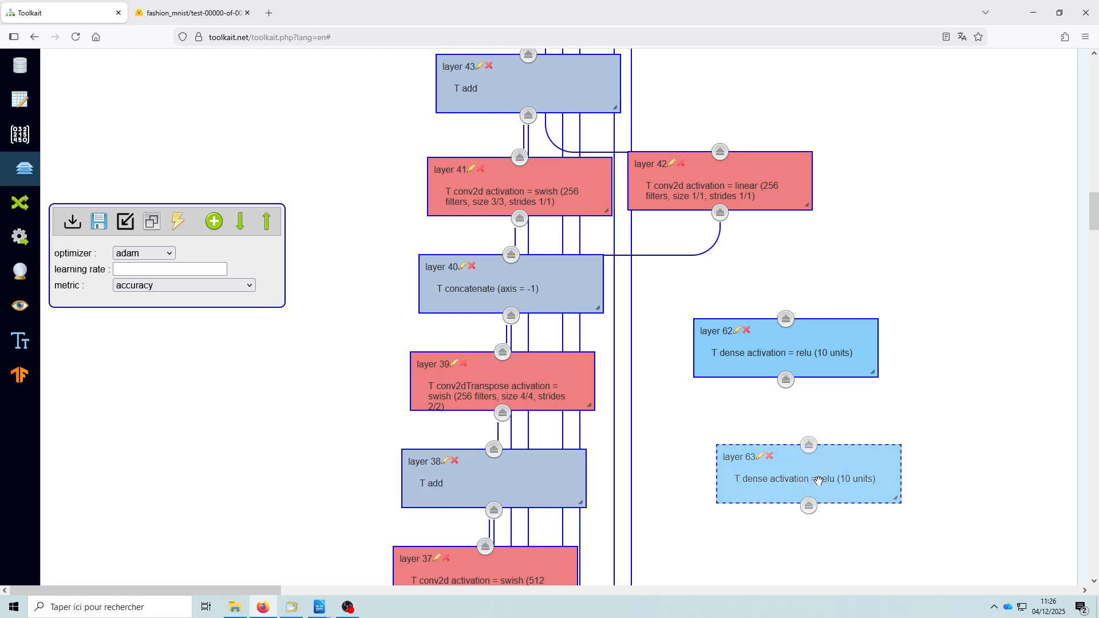
- Link layer 62's output to layer 63's input and align layer 63 directly beneath layer 62
drag(813, 477, 779, 489)
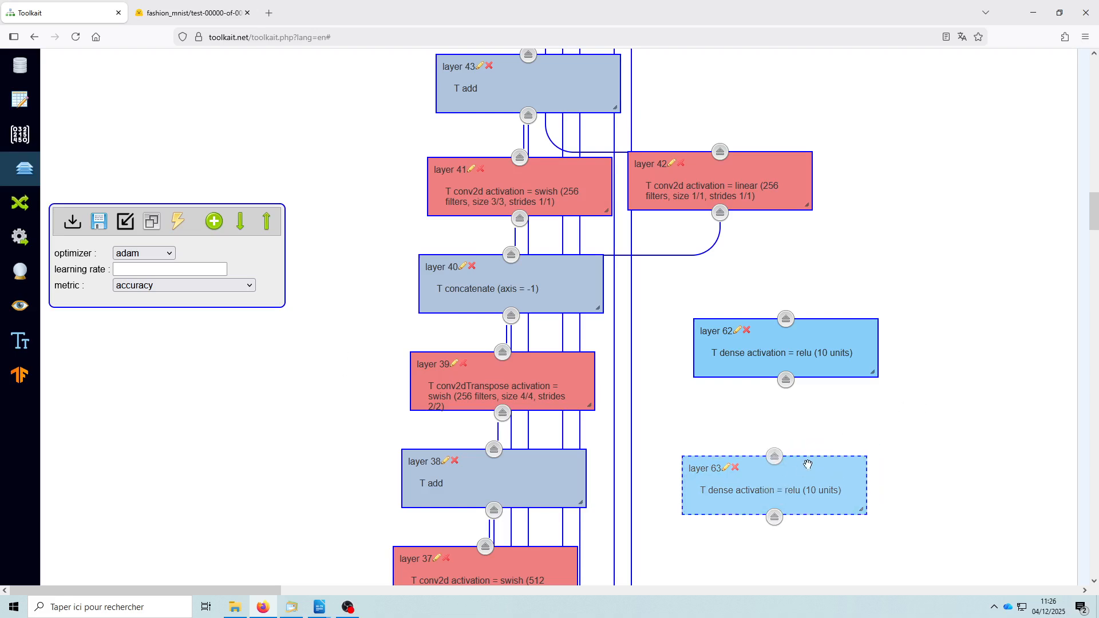
click(777, 457)
click(787, 381)
drag(781, 492, 802, 497)
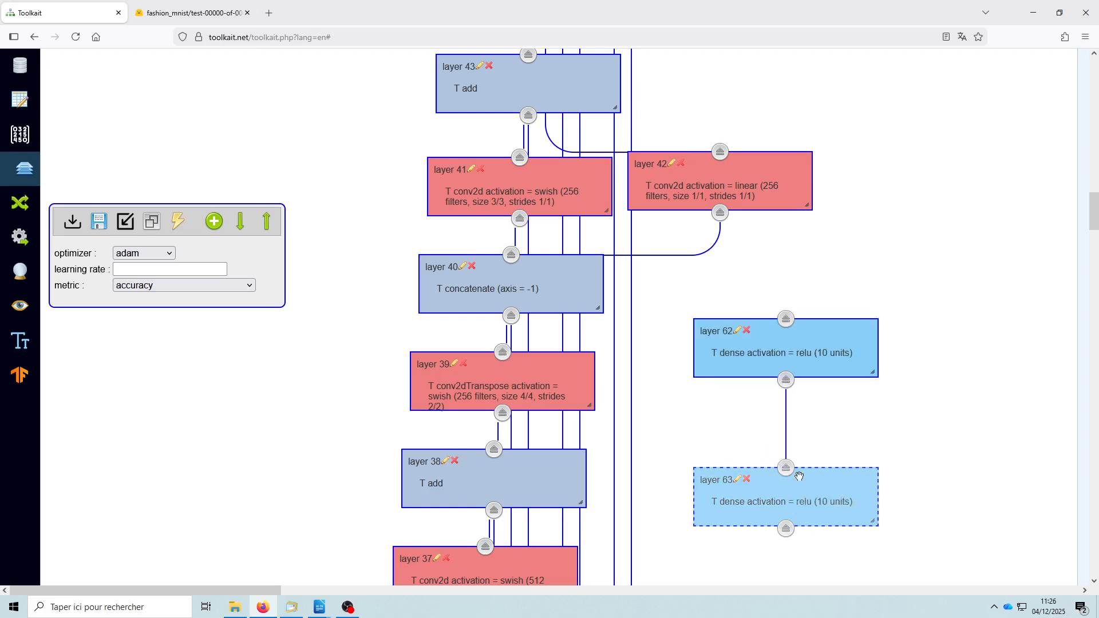
- Remove the link between layers 62 and 63 and shift layer 63 slightly closer to layer 62
click(787, 470)
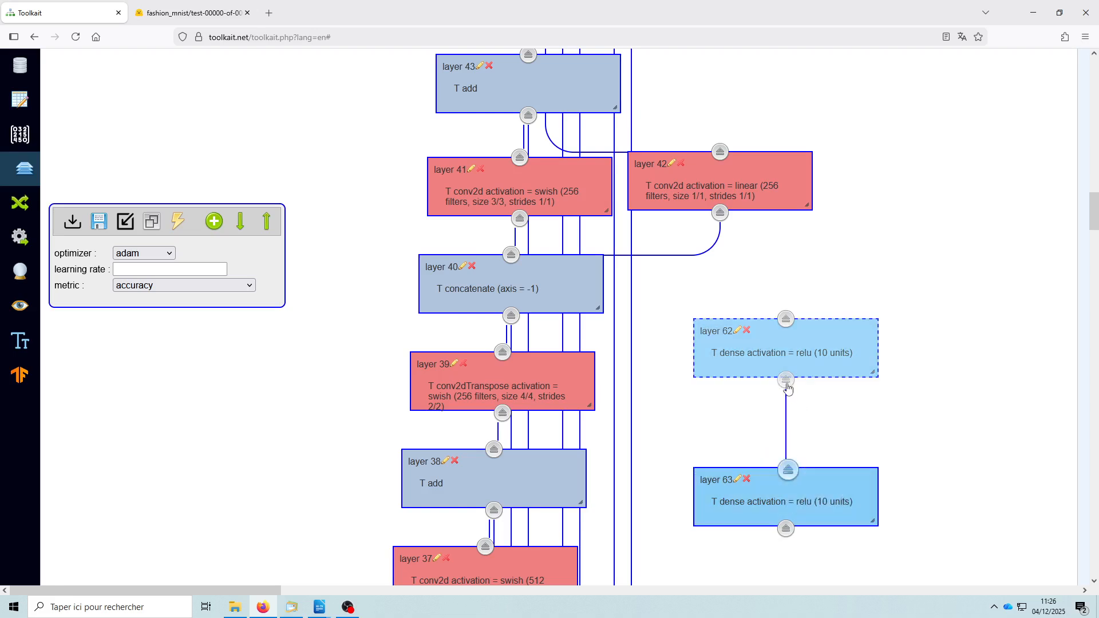
click(788, 387)
mouse_move(807, 507)
mouse_down()
mouse_move(819, 503)
mouse_move(809, 496)
mouse_up()
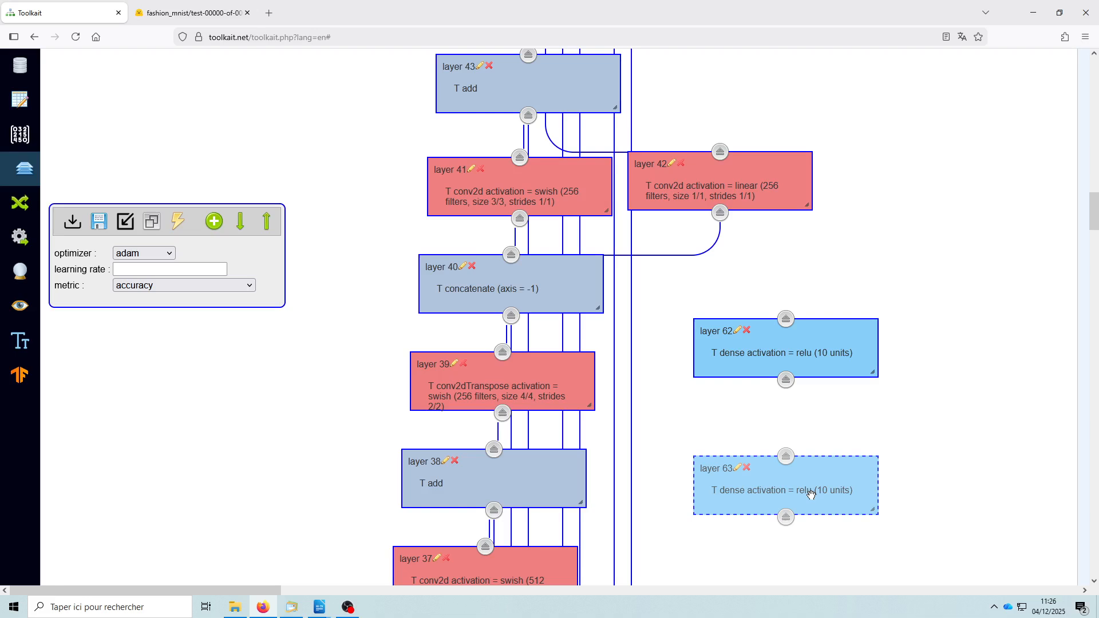
- Delete dense layers 63 and 62 together with their related links
click(748, 468)
click(579, 342)
click(730, 343)
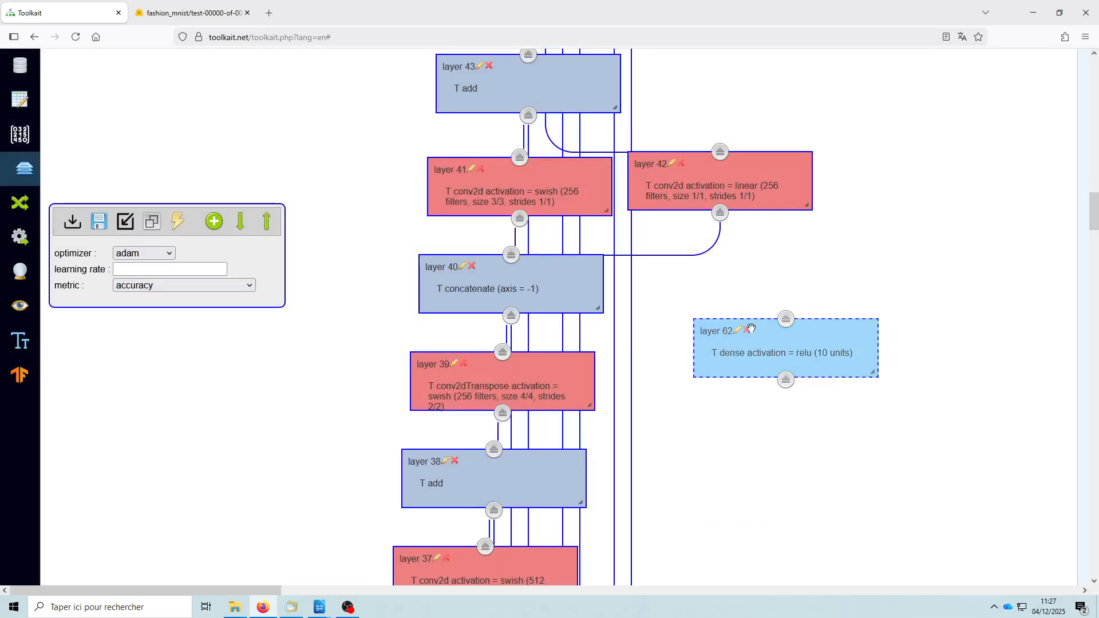
click(747, 332)
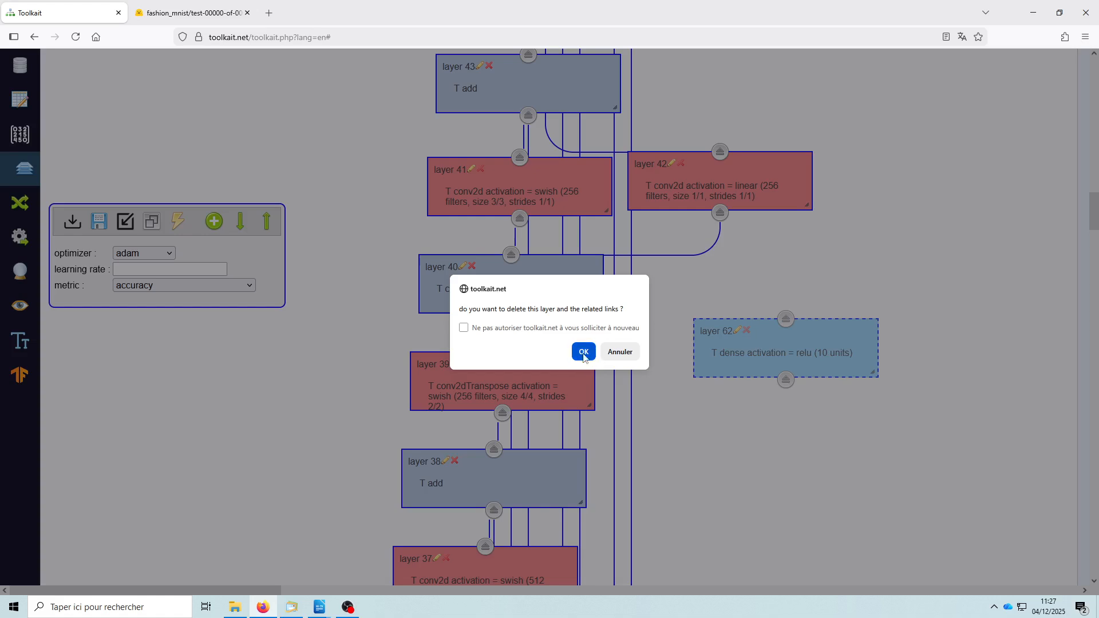
click(584, 350)
click(585, 352)
click(241, 393)
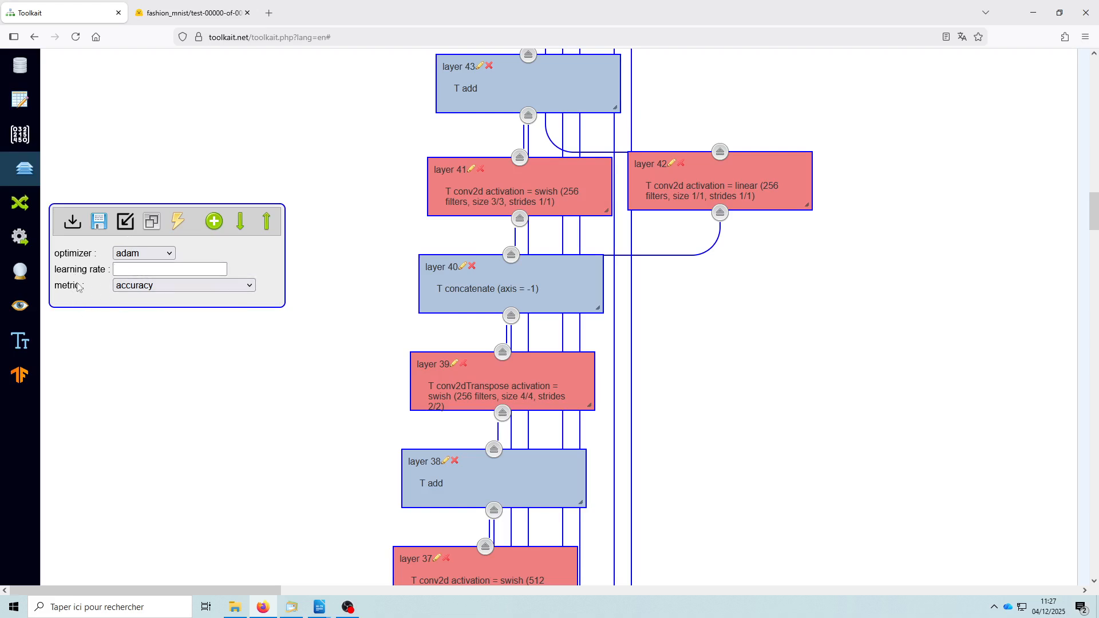
- Examine the optimizers available for the model and keep adam selected
click(143, 253)
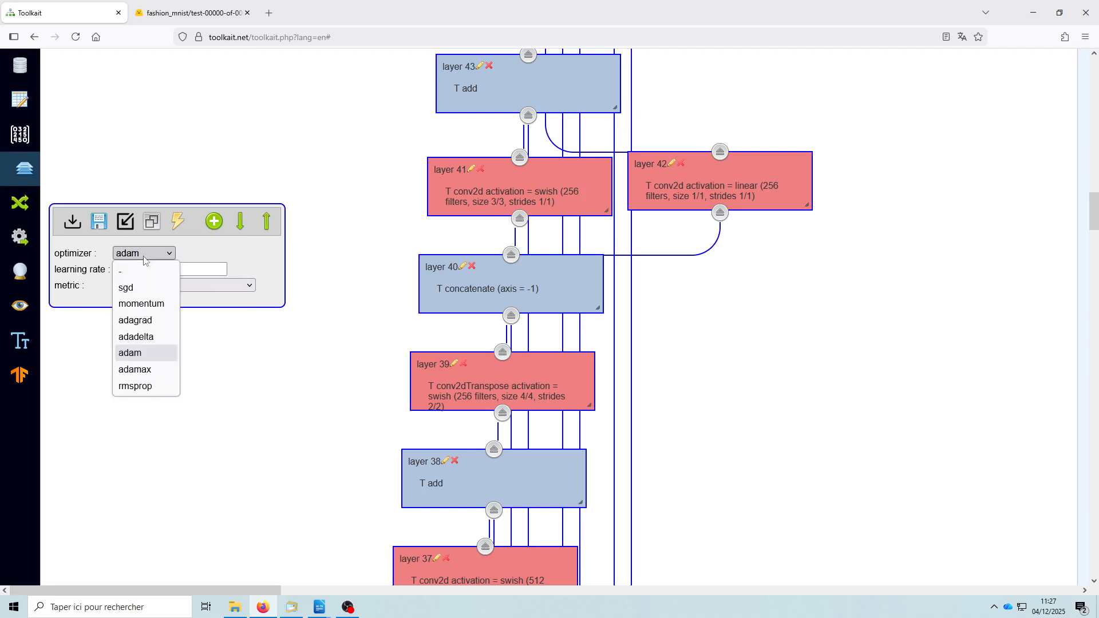
click(139, 355)
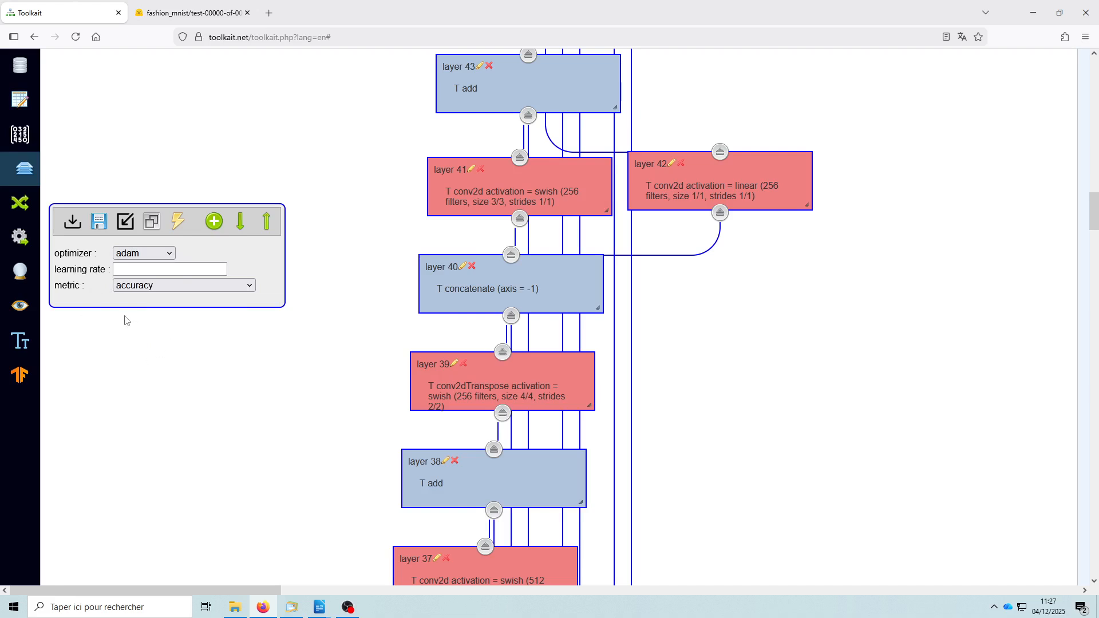
click(156, 254)
click(142, 355)
- Check the learning rate setting and examine the available metrics, leaving accuracy selected
click(147, 272)
click(138, 364)
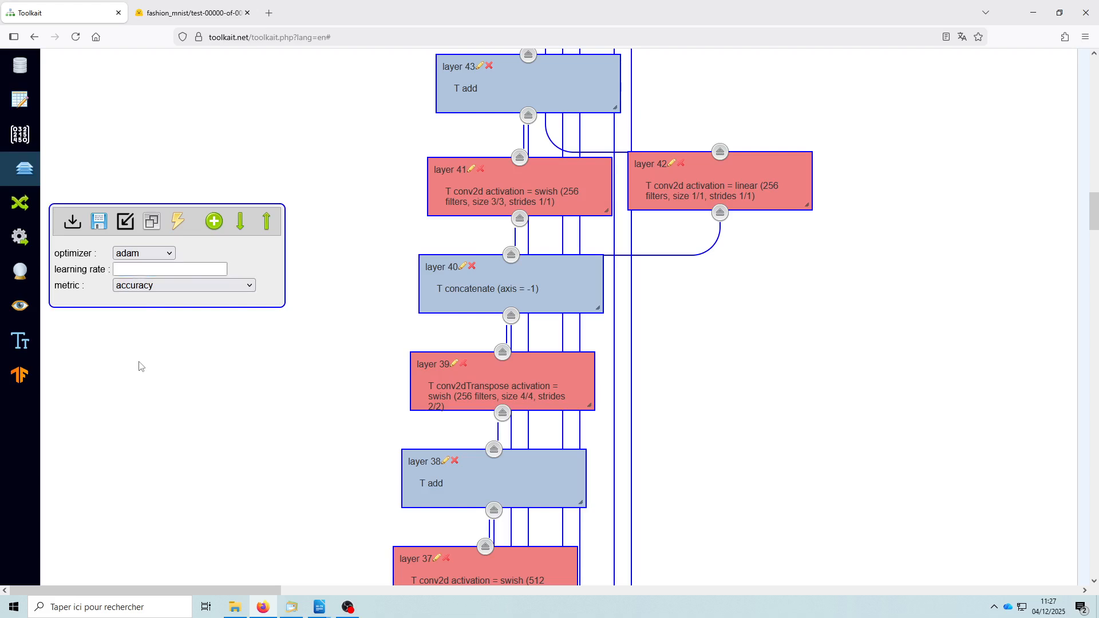
click(174, 292)
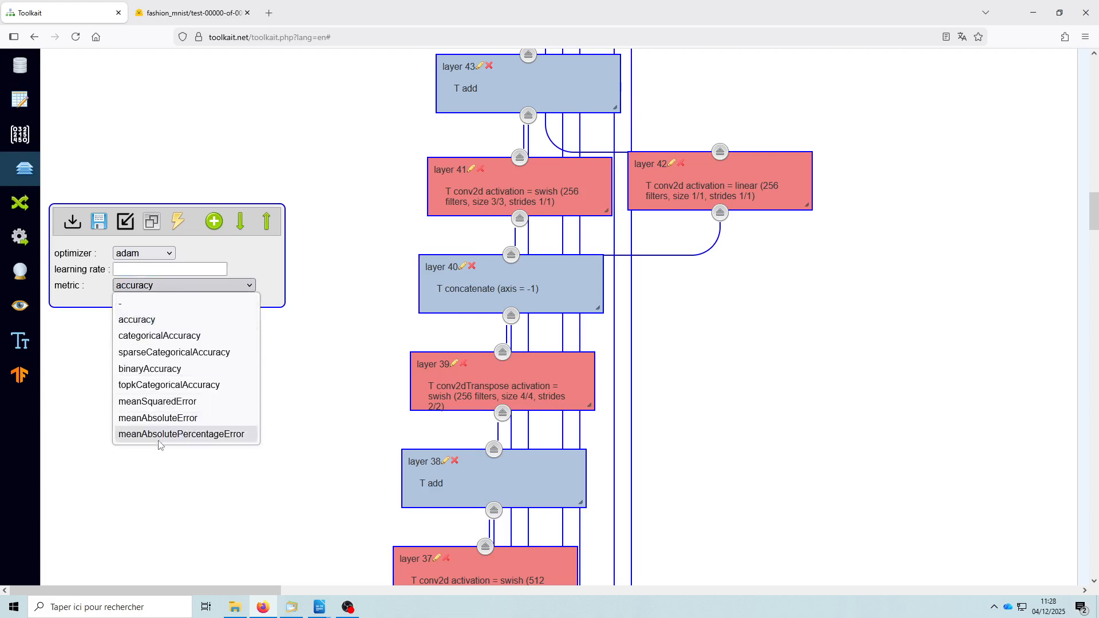
click(87, 368)
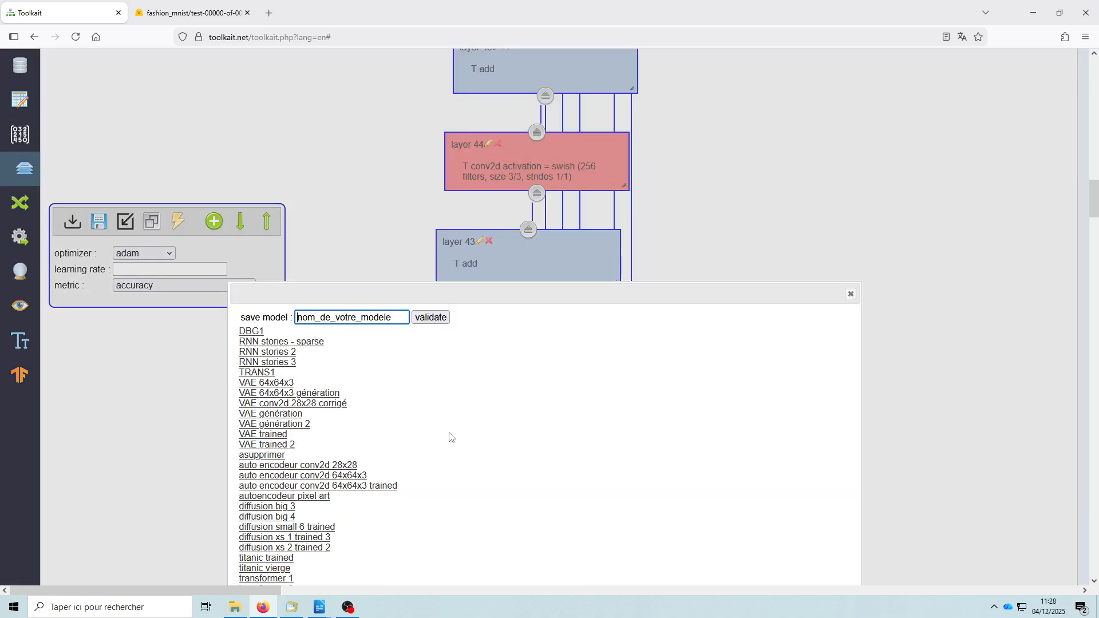
- Pick diffusion big 3 as the name for saving the model and leave without saving
scroll(446, 434, down, 2)
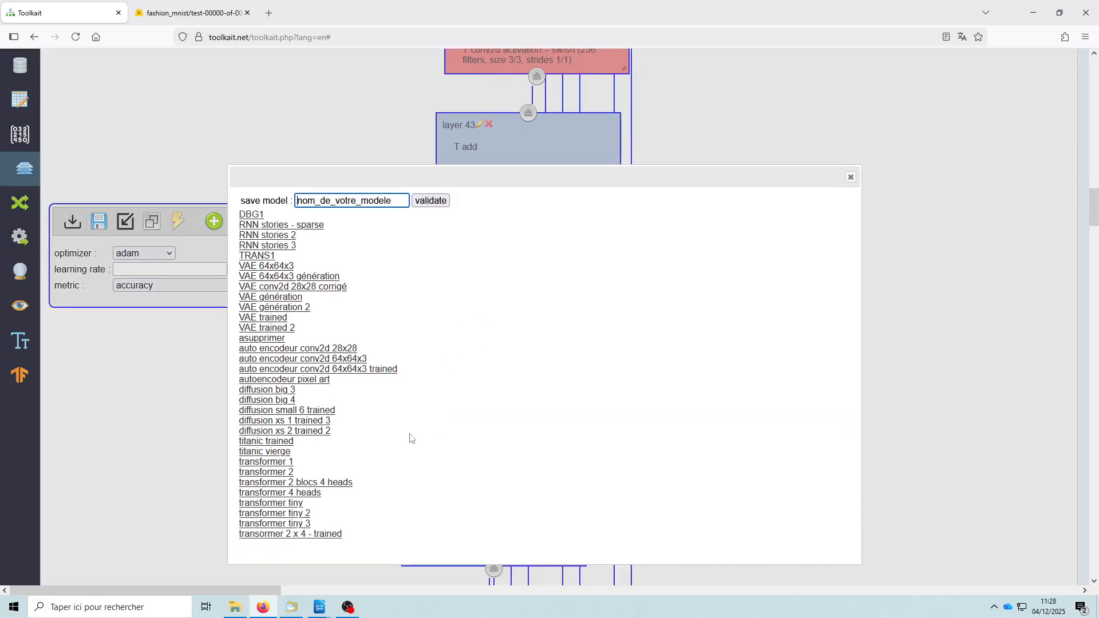
click(268, 392)
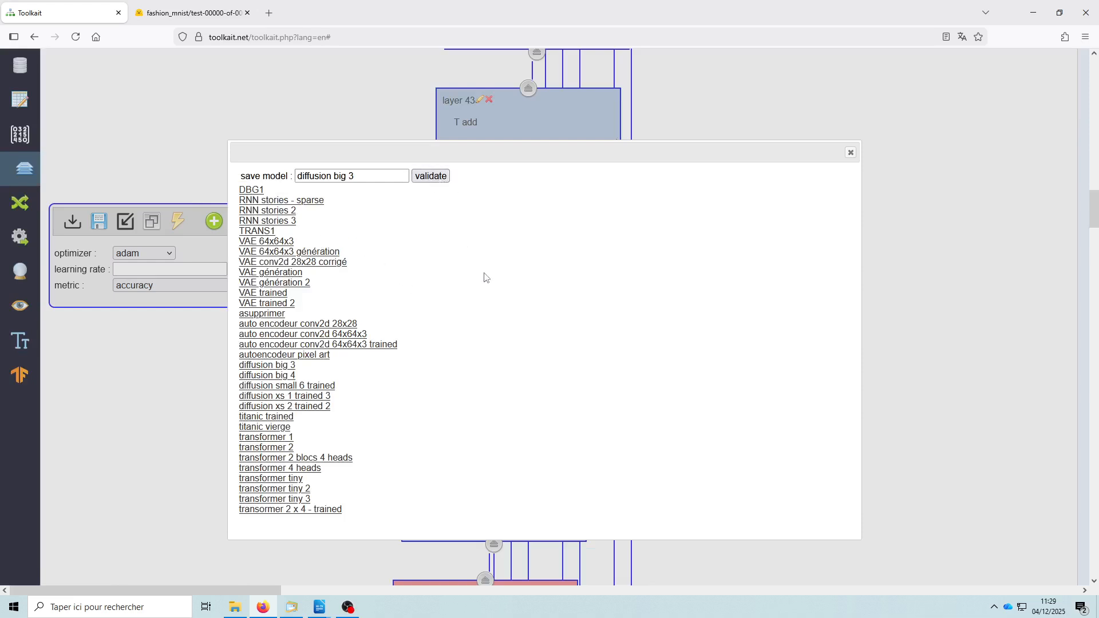
click(850, 152)
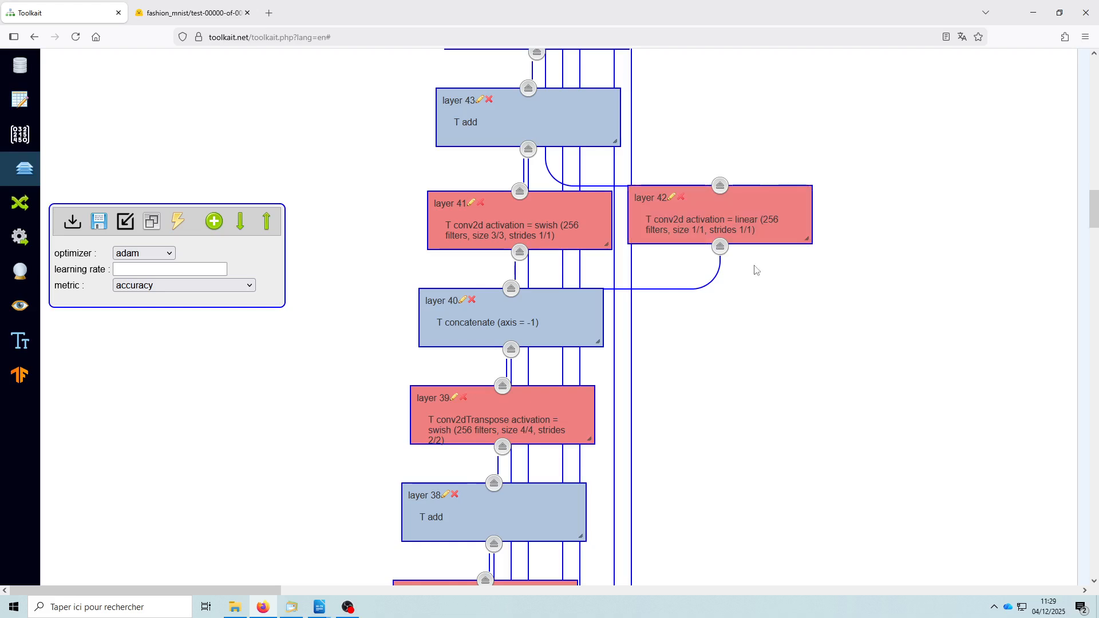
drag(806, 238, 809, 237)
- Examine the selectable list of the model's layers from the inputs through the later convolution layers, and close it
click(155, 228)
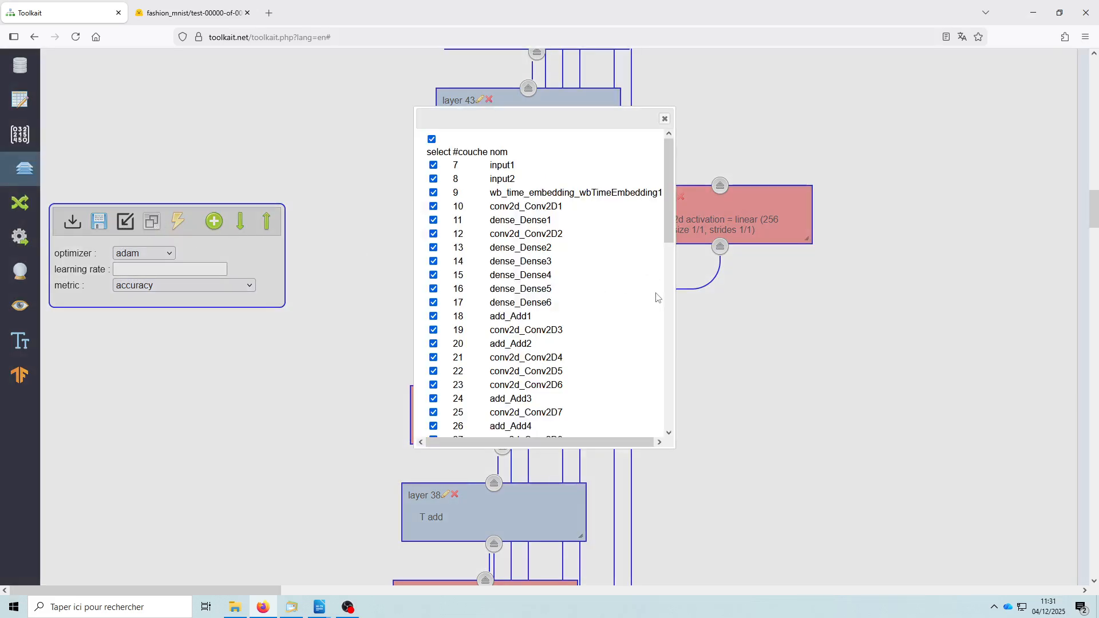
scroll(656, 298, down, 2)
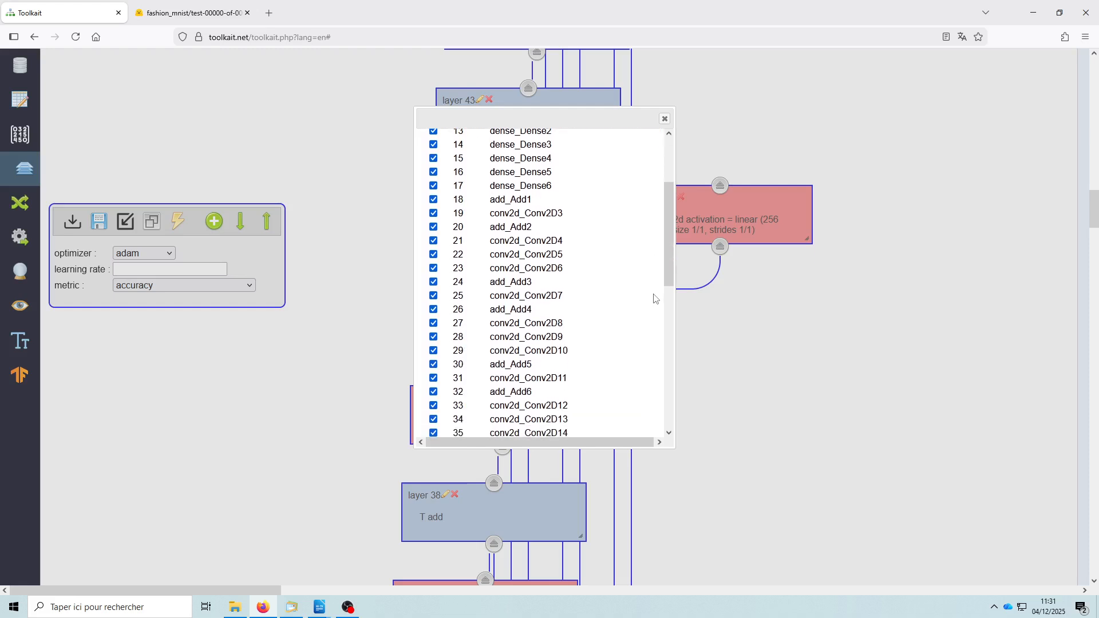
scroll(642, 293, down, 3)
scroll(641, 290, up, 6)
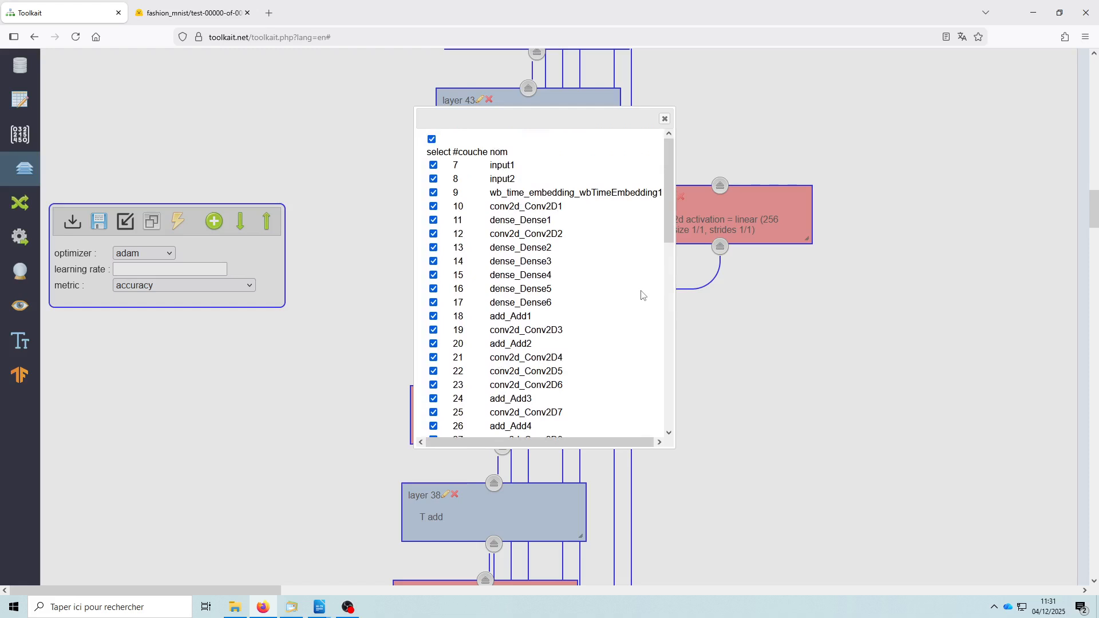
scroll(643, 295, down, 2)
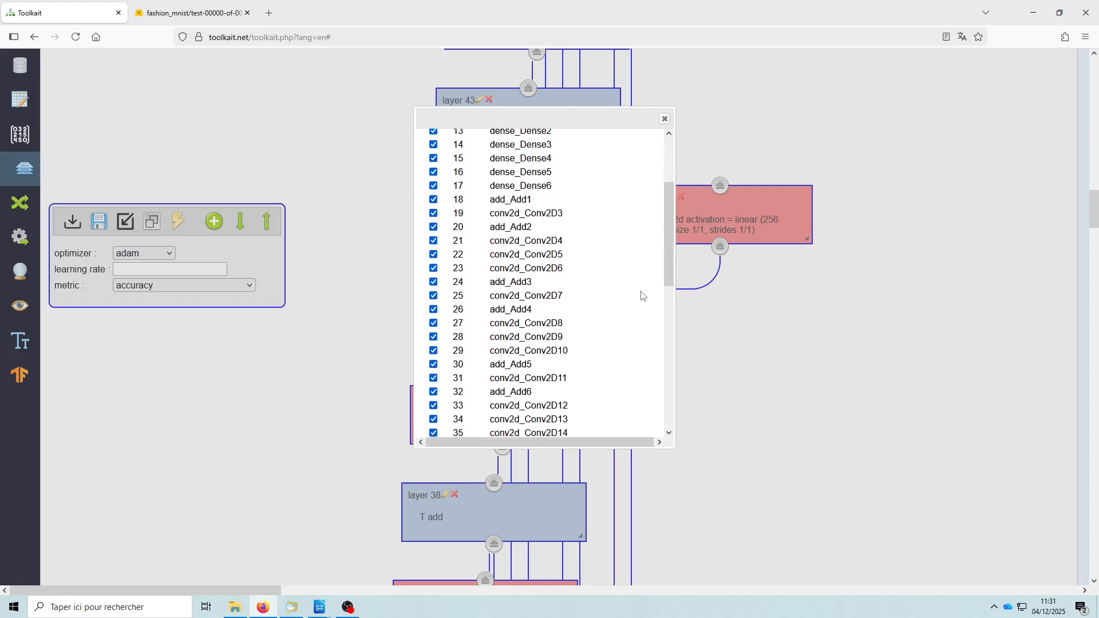
scroll(642, 295, up, 3)
scroll(642, 295, down, 5)
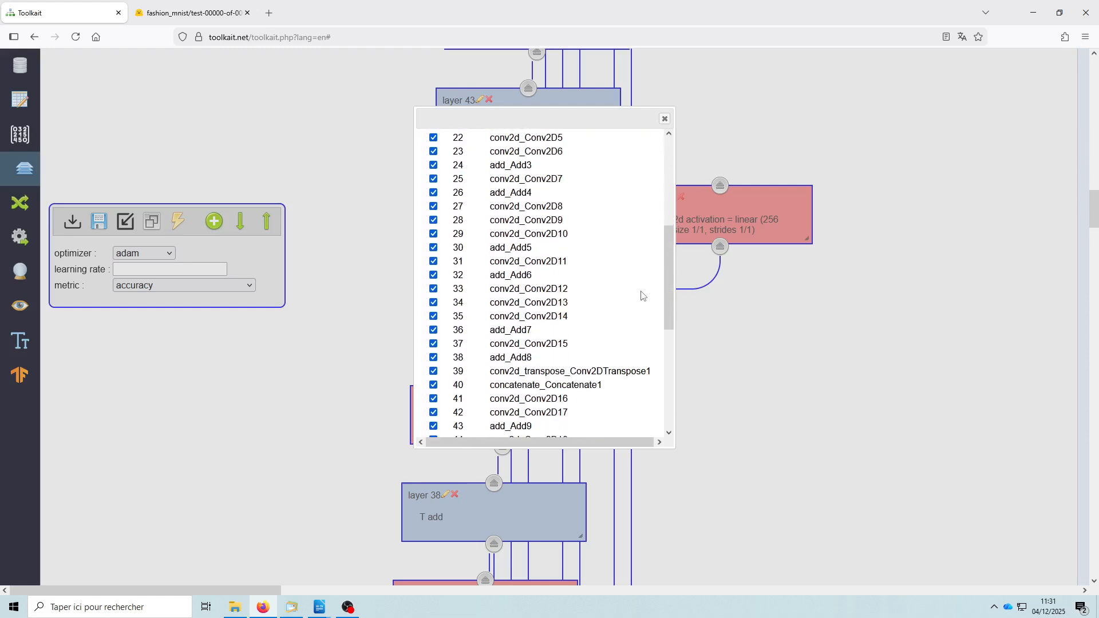
scroll(643, 296, down, 6)
scroll(640, 295, up, 3)
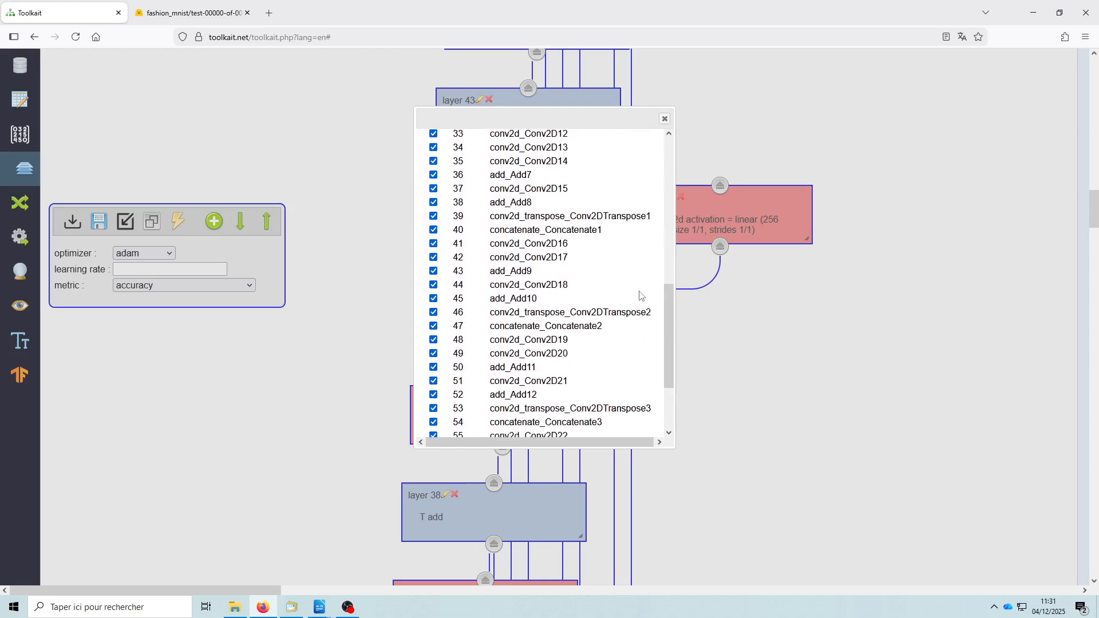
scroll(641, 295, up, 3)
scroll(639, 295, up, 4)
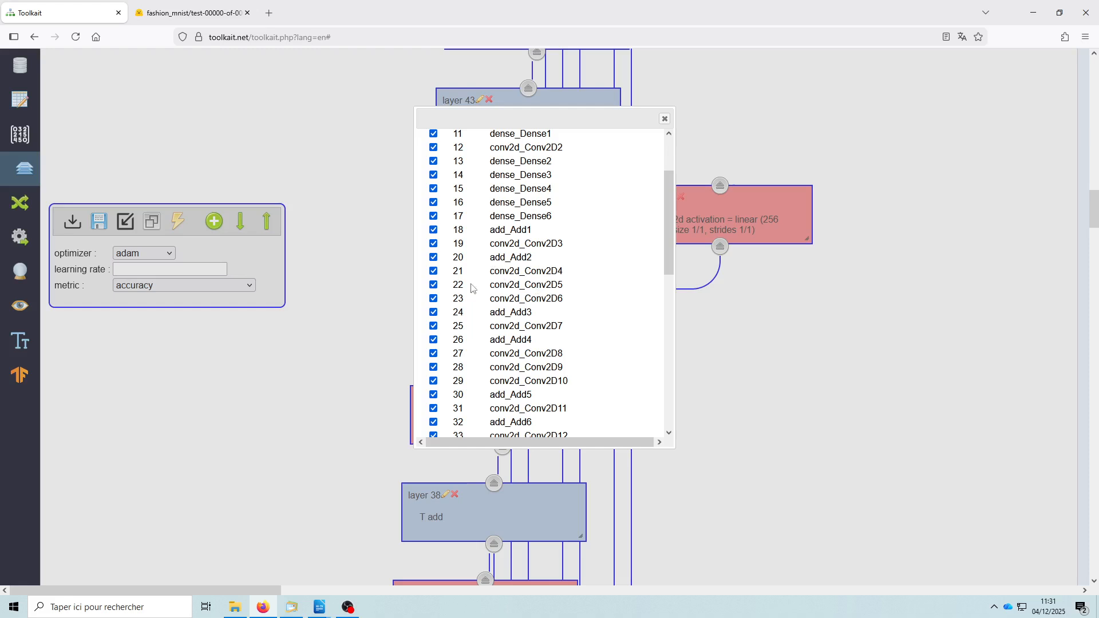
click(664, 119)
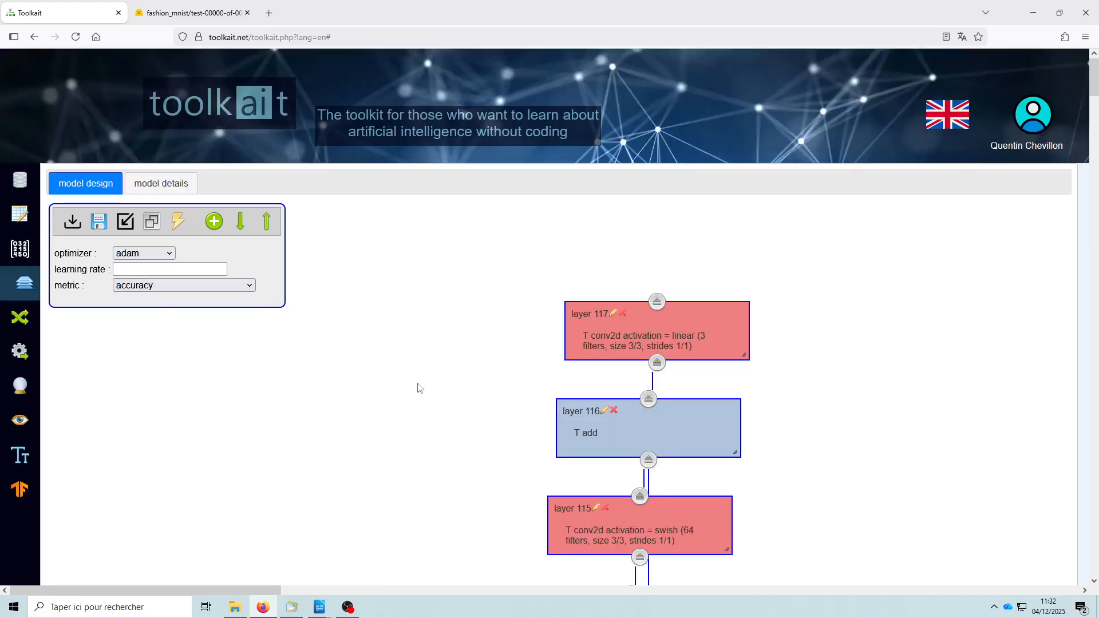
- Review the model synthesis table and the detailed parameters of each layer in the model details
click(166, 186)
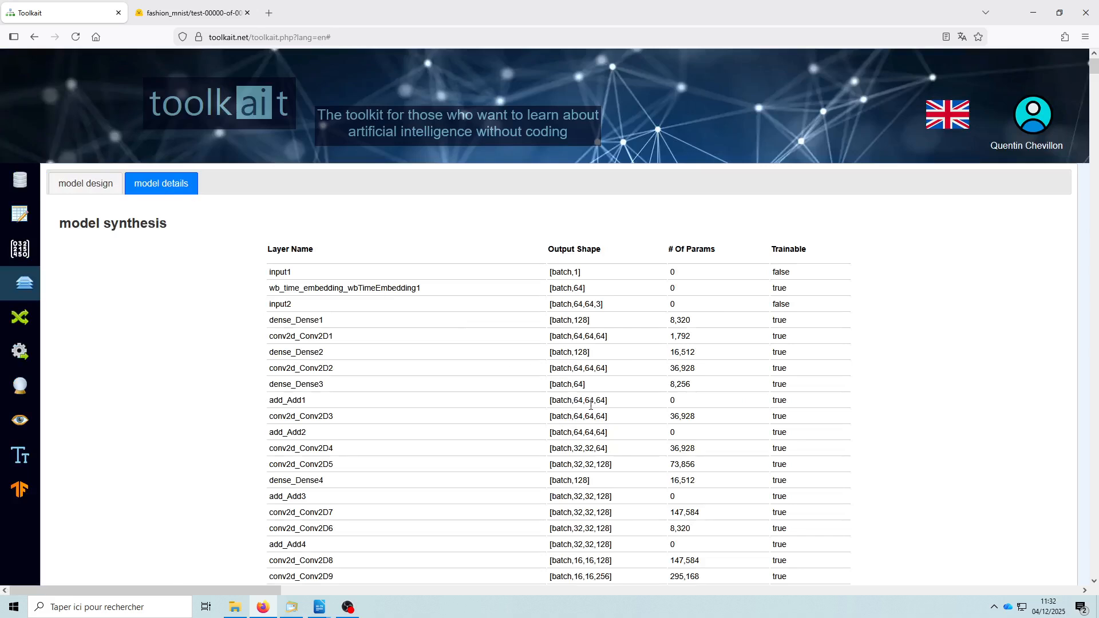
scroll(617, 384, down, 2)
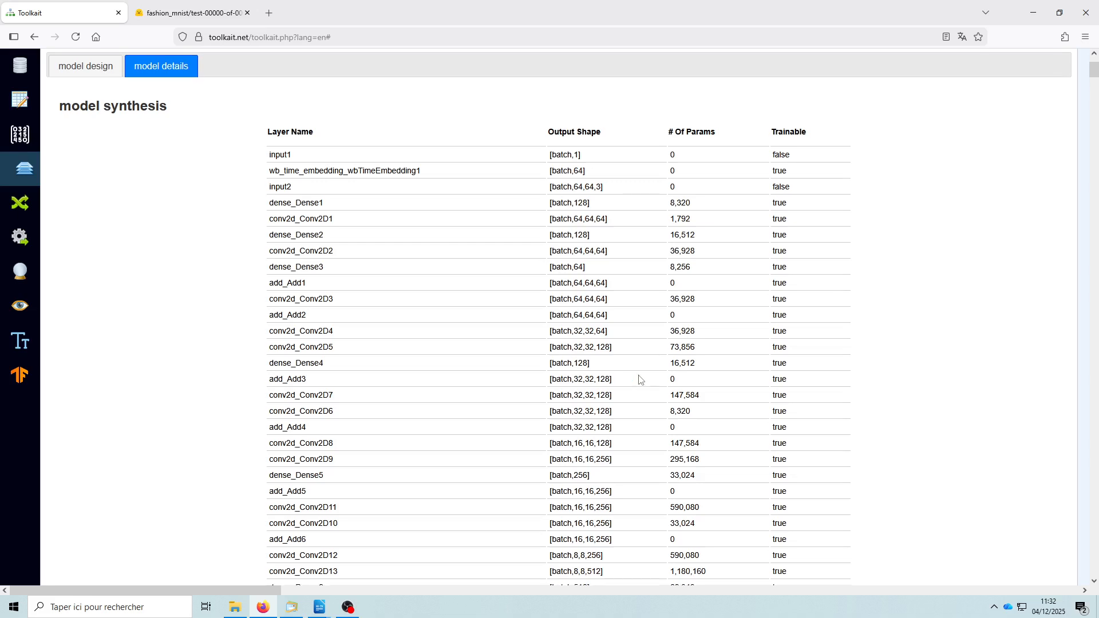
scroll(640, 379, down, 7)
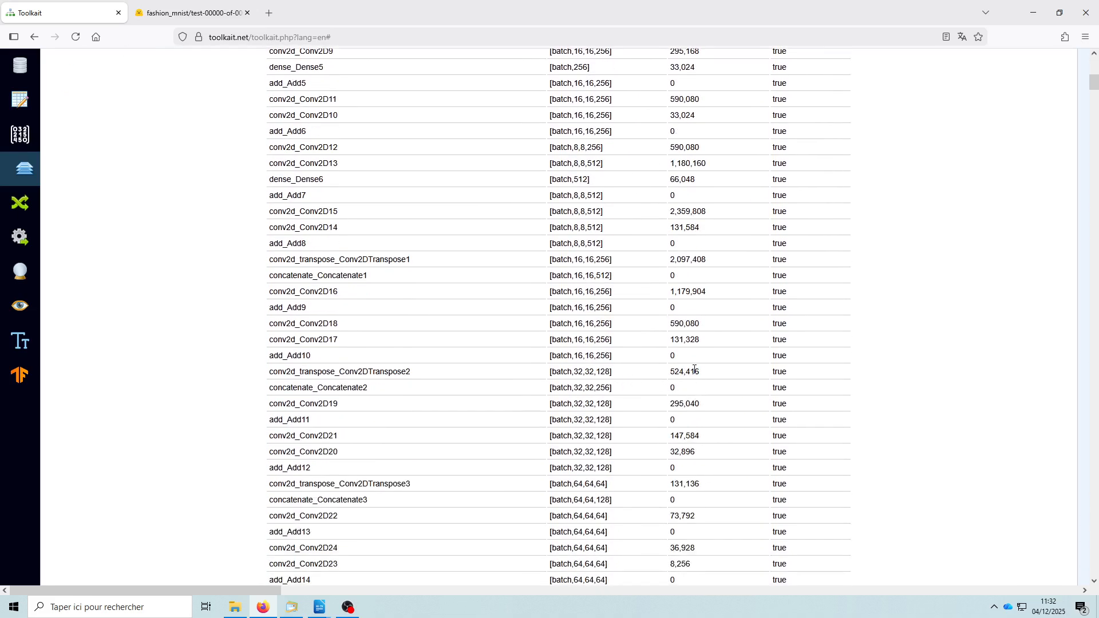
scroll(709, 373, down, 8)
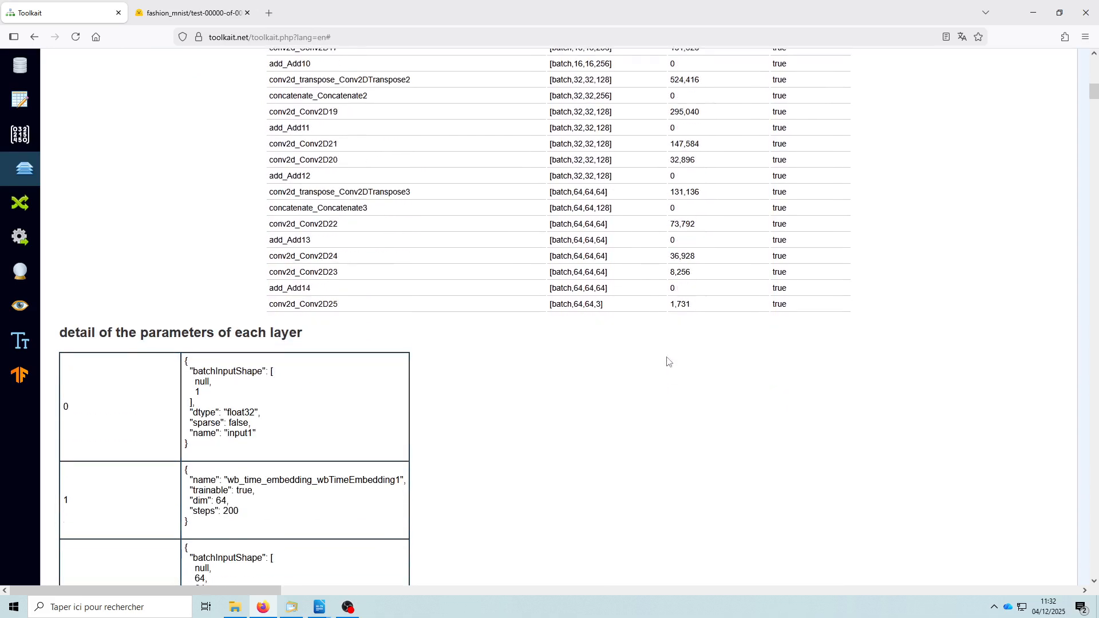
scroll(654, 361, down, 10)
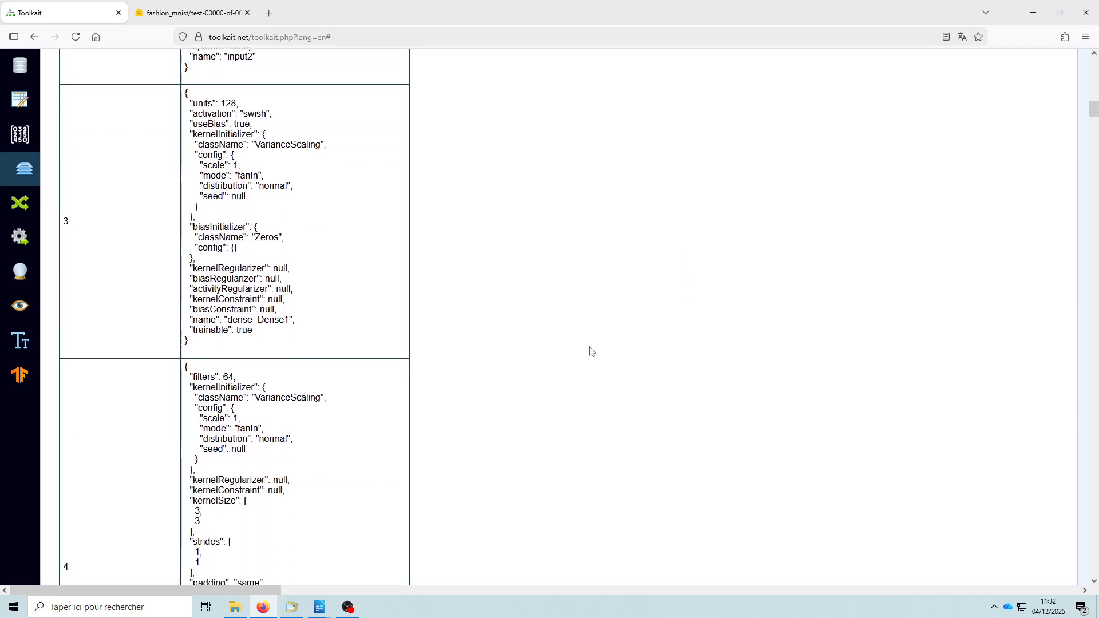
scroll(586, 354, down, 15)
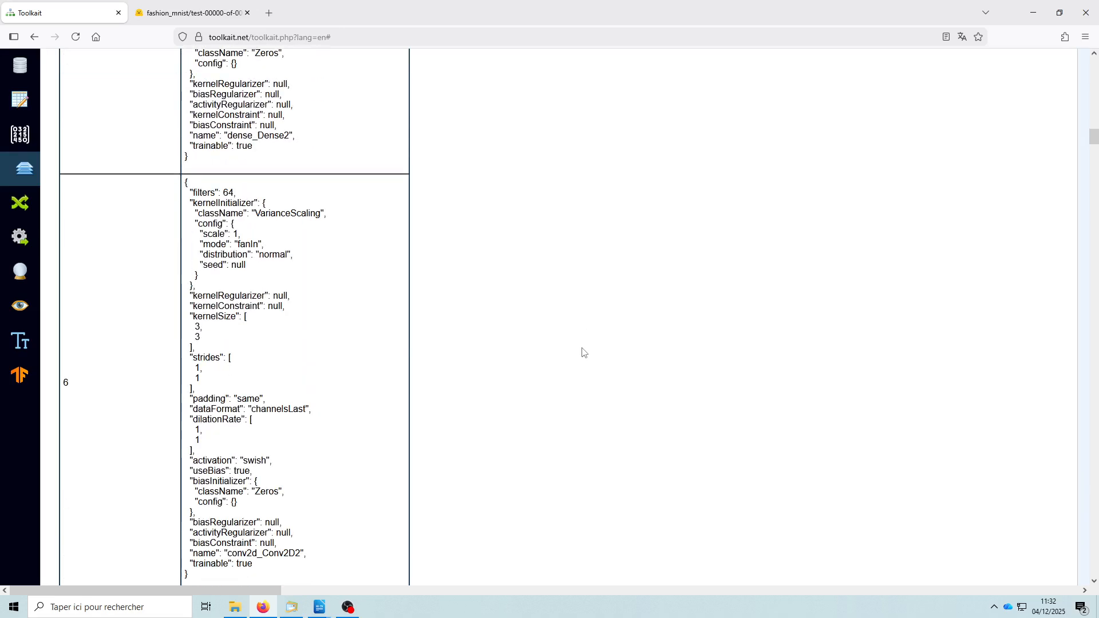
scroll(582, 353, down, 5)
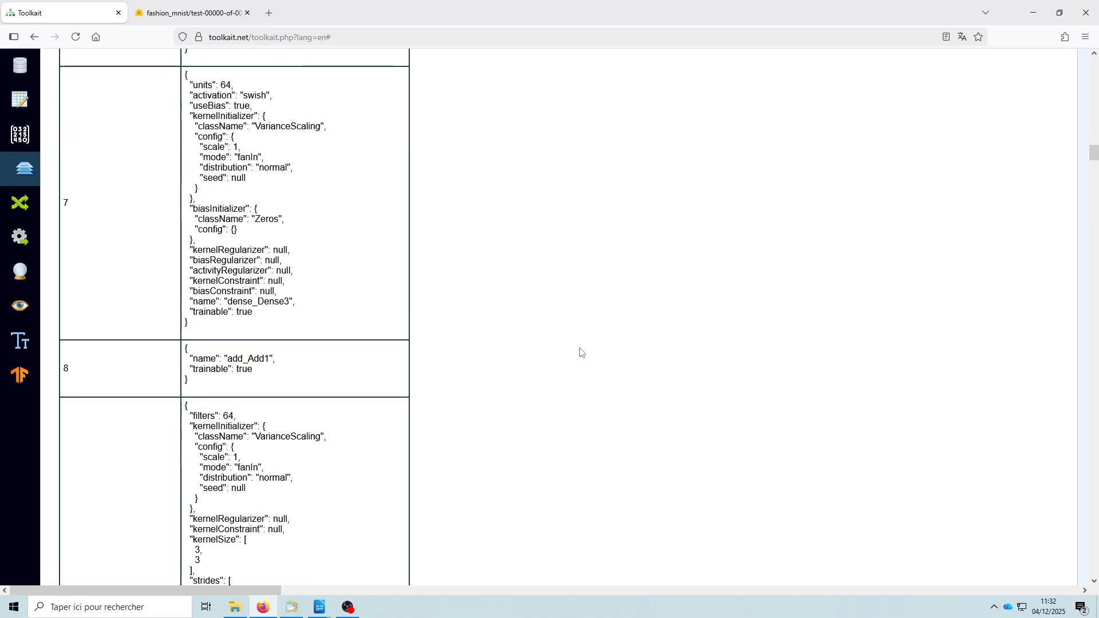
scroll(581, 354, up, 15)
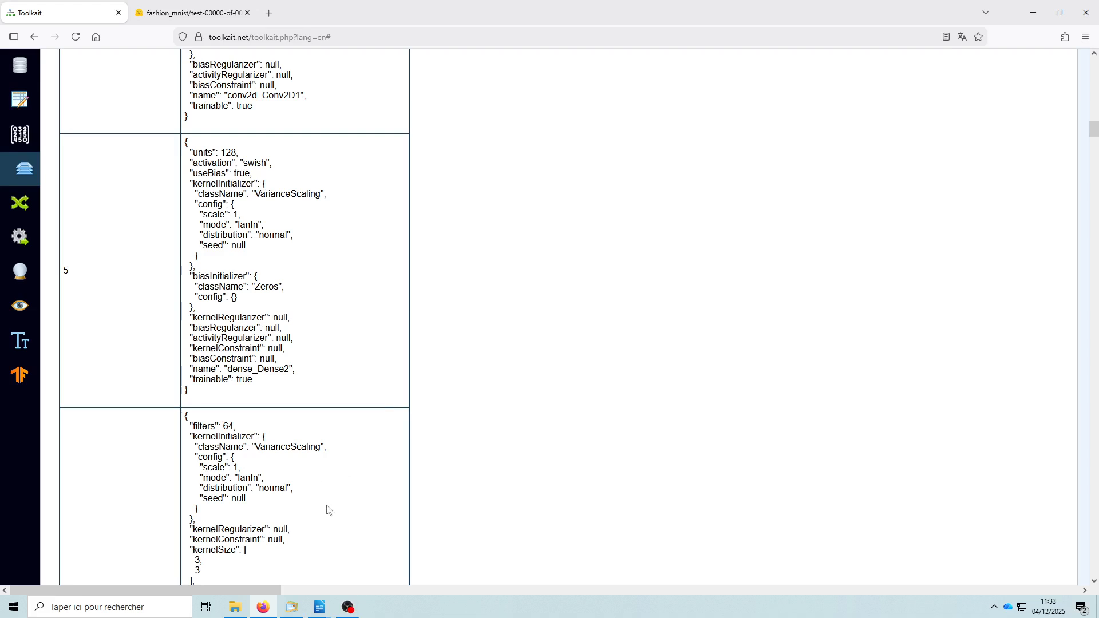
- Open the matching of training data to model inputs and outputs, and refresh the input and output layers
click(19, 210)
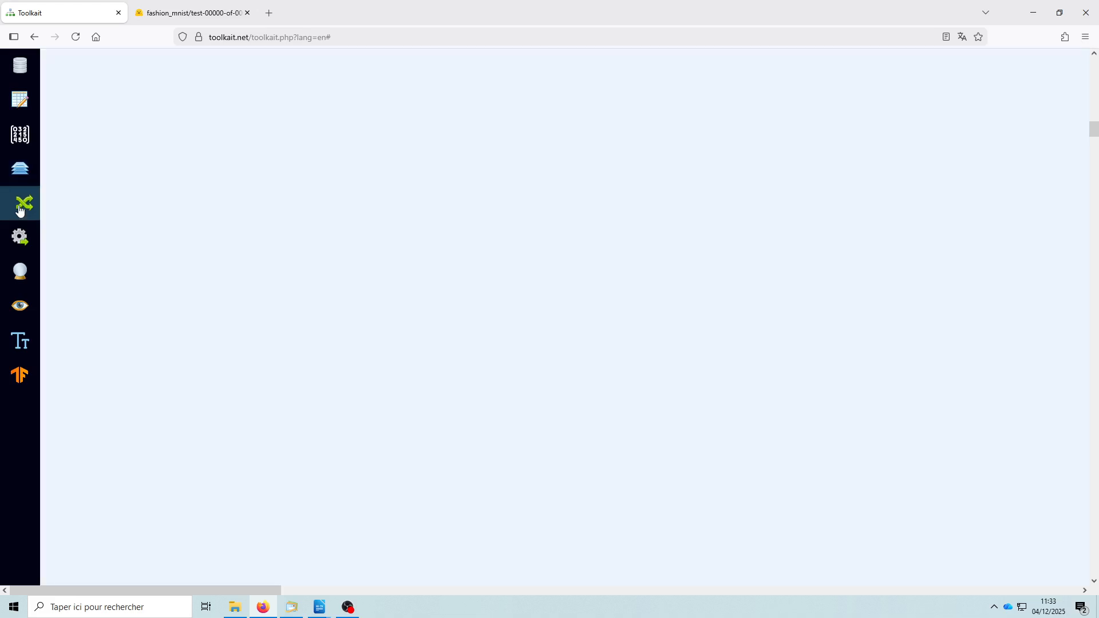
scroll(378, 281, up, 10)
click(91, 178)
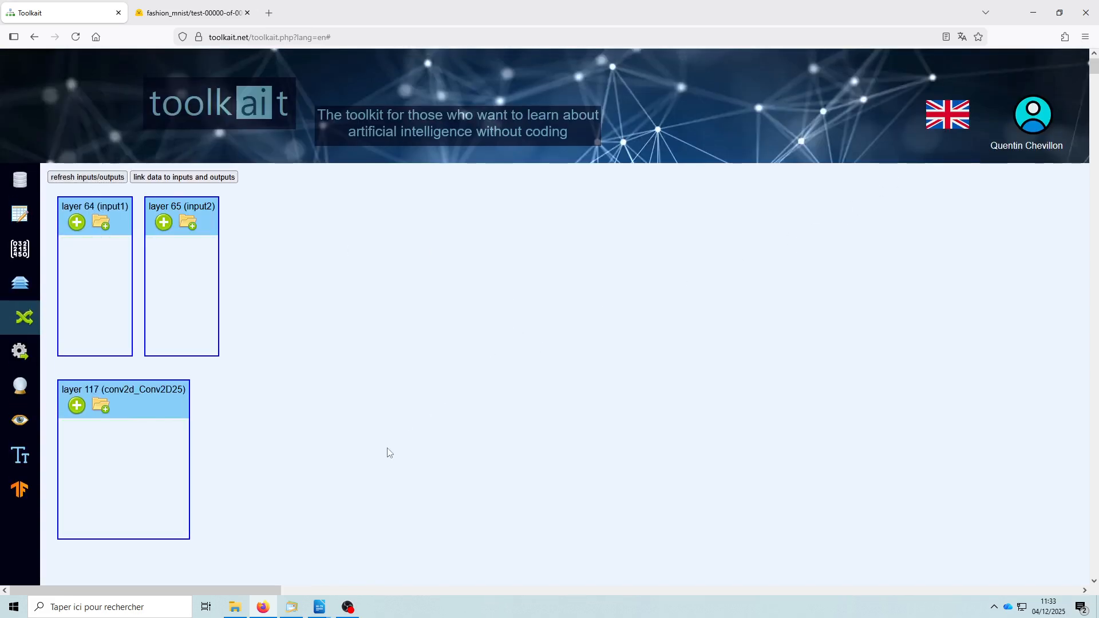
click(91, 177)
- Try adding a single data column to the input1 layer and check which columns it offers
click(80, 229)
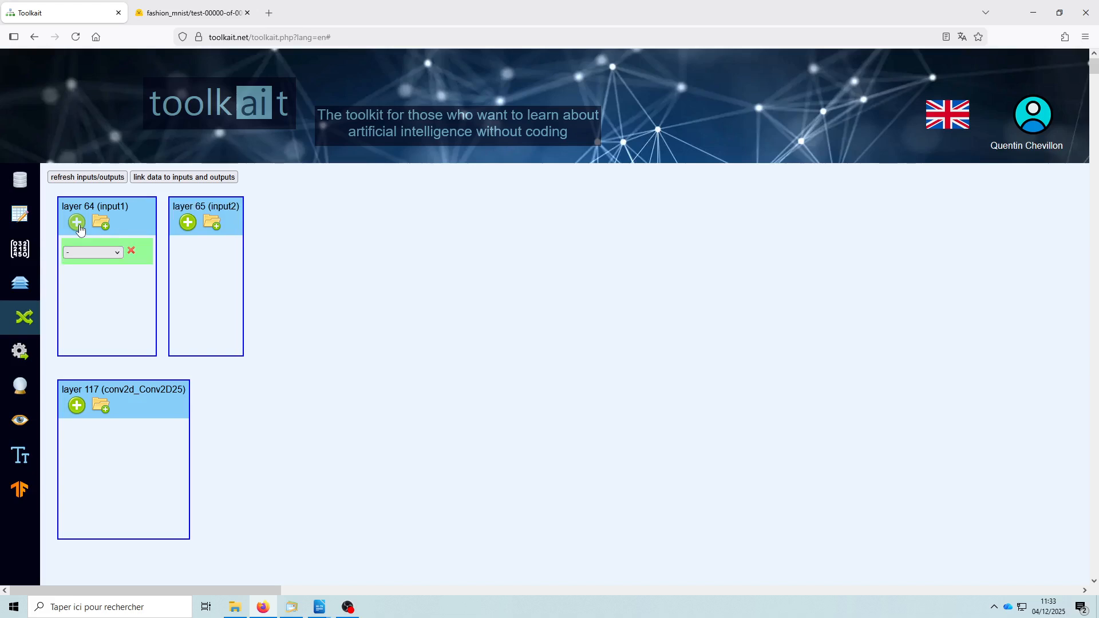
click(118, 256)
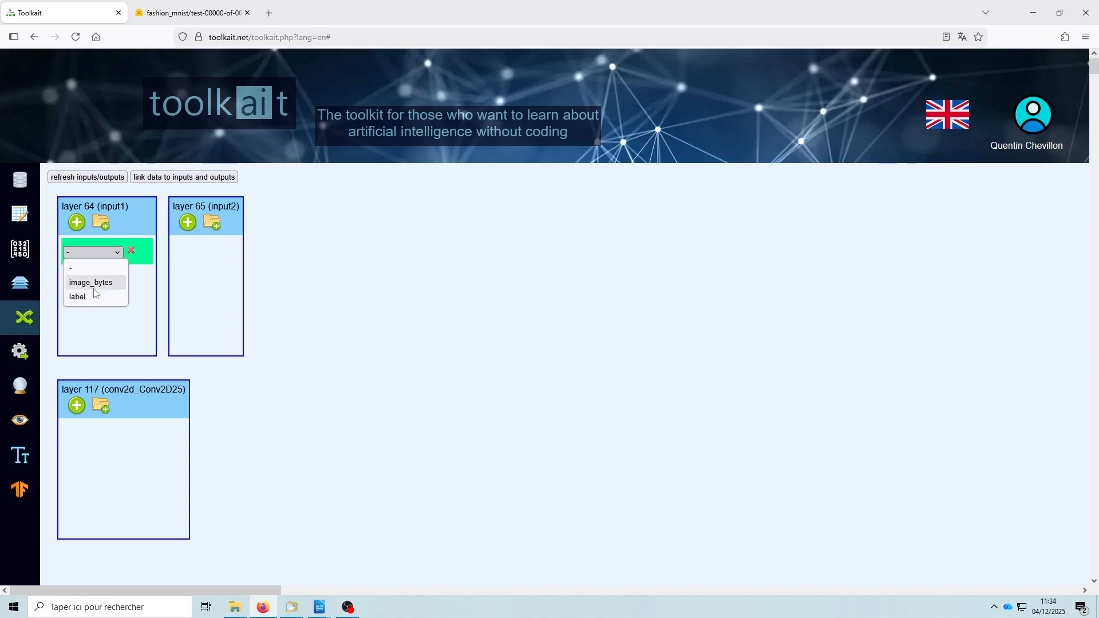
click(132, 252)
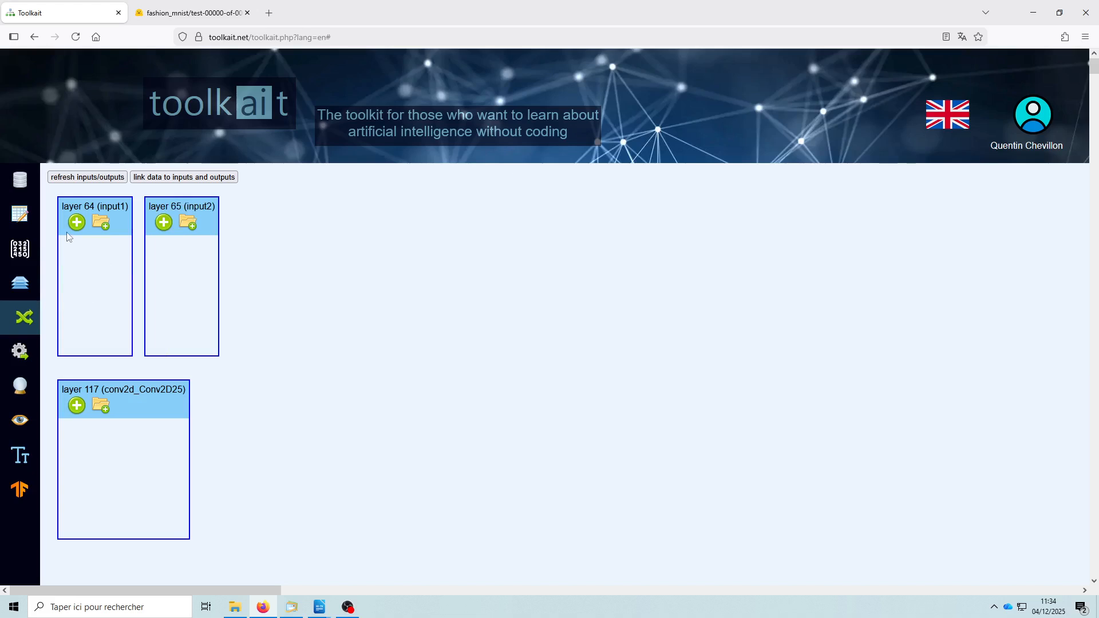
- Add the image_bytes and label columns together to the input1 layer
click(103, 225)
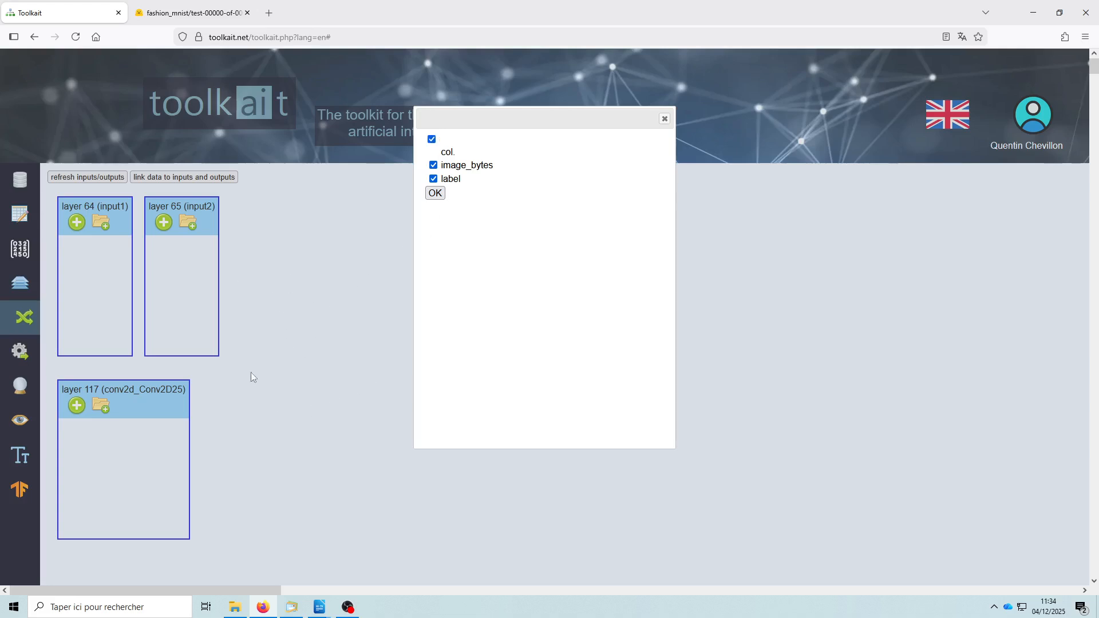
click(435, 194)
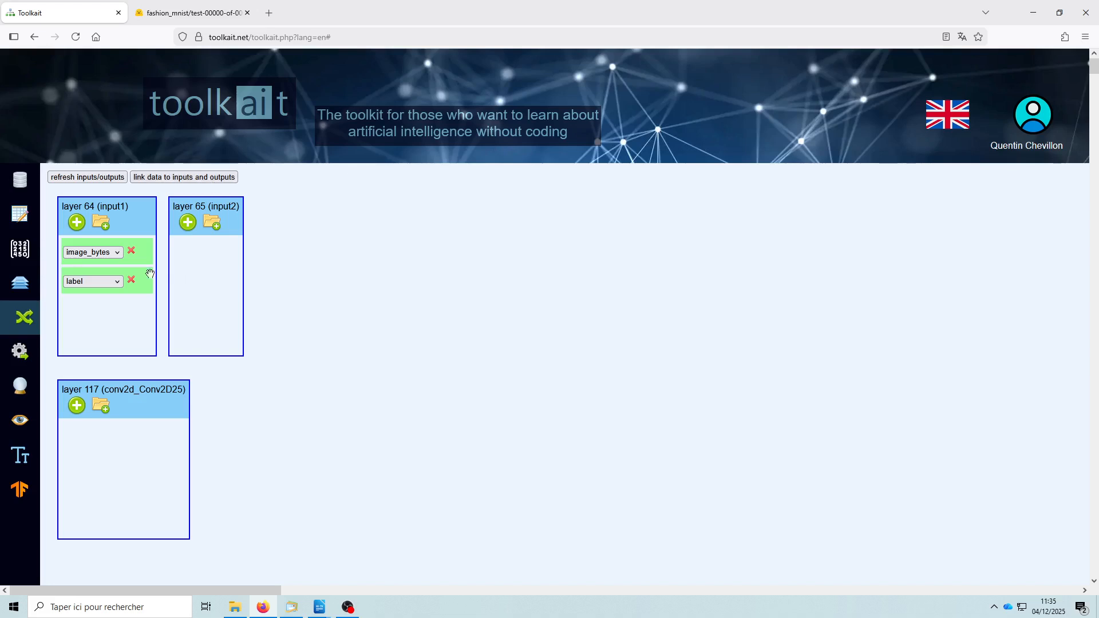
- Review the training settings with the loss and accuracy curves, and open the model's prediction form
click(20, 351)
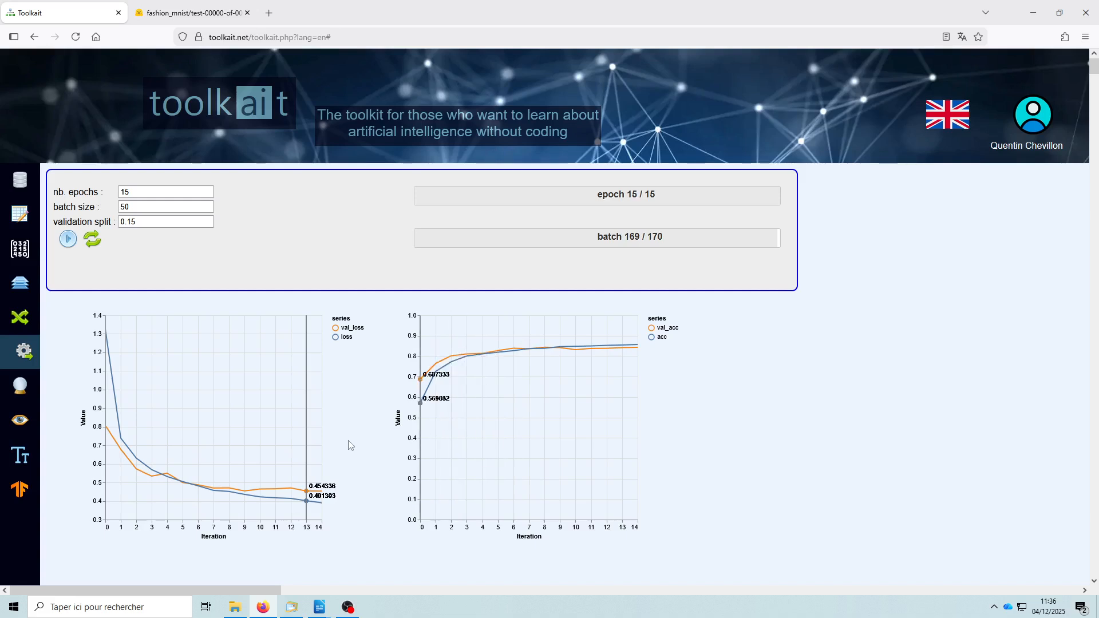
click(21, 393)
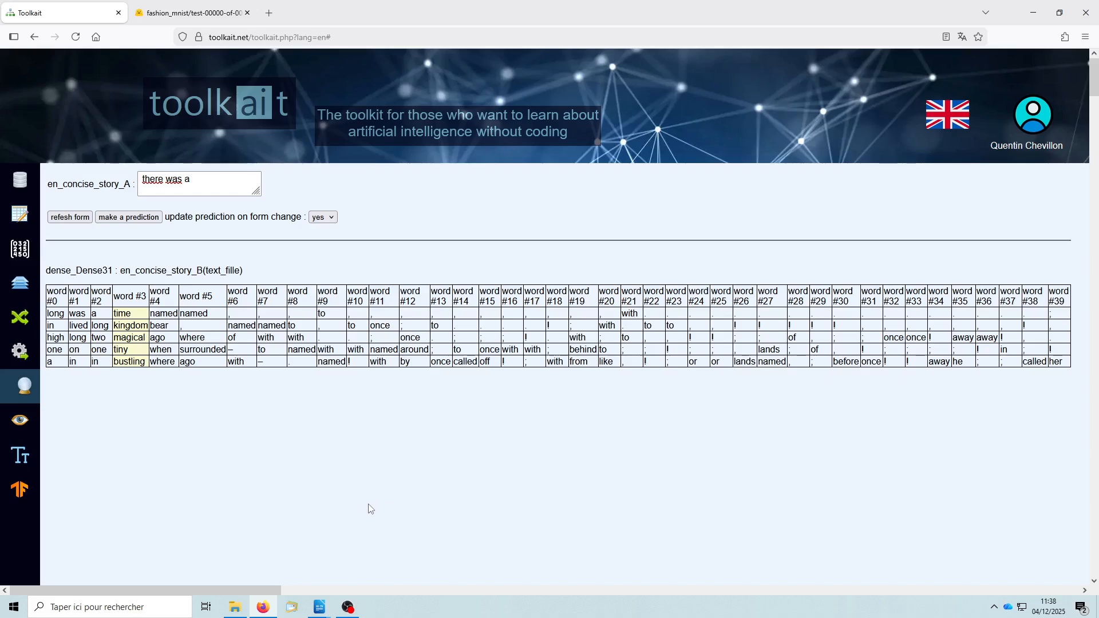
- Examine the text model's layer diagram from the softmax output through the attention blocks to the embedding and input layers
click(23, 286)
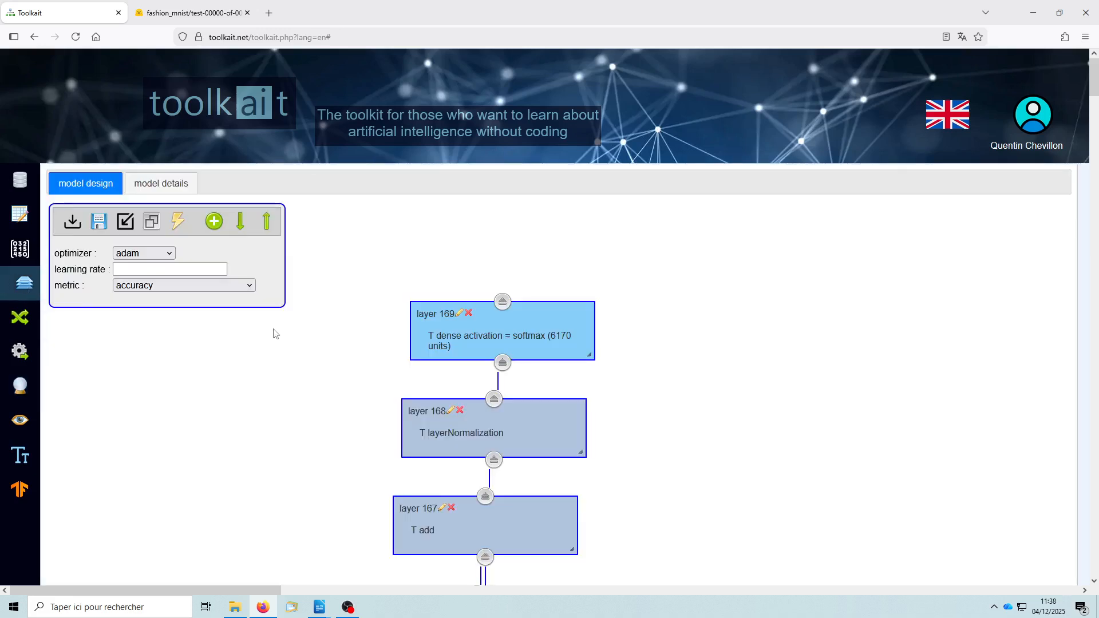
scroll(695, 427, down, 10)
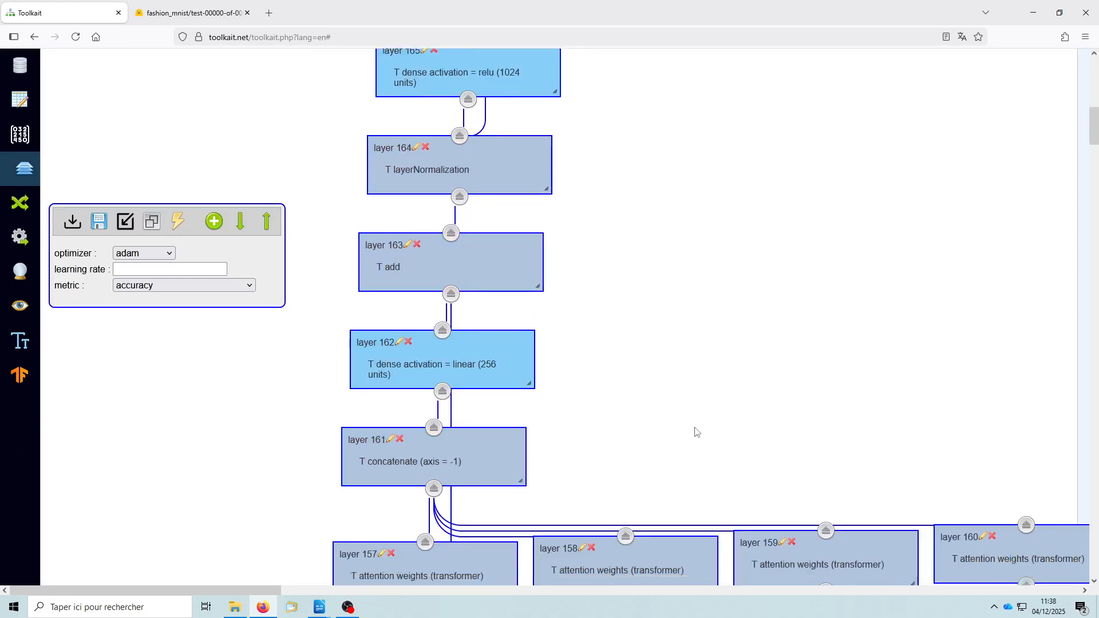
scroll(695, 433, down, 15)
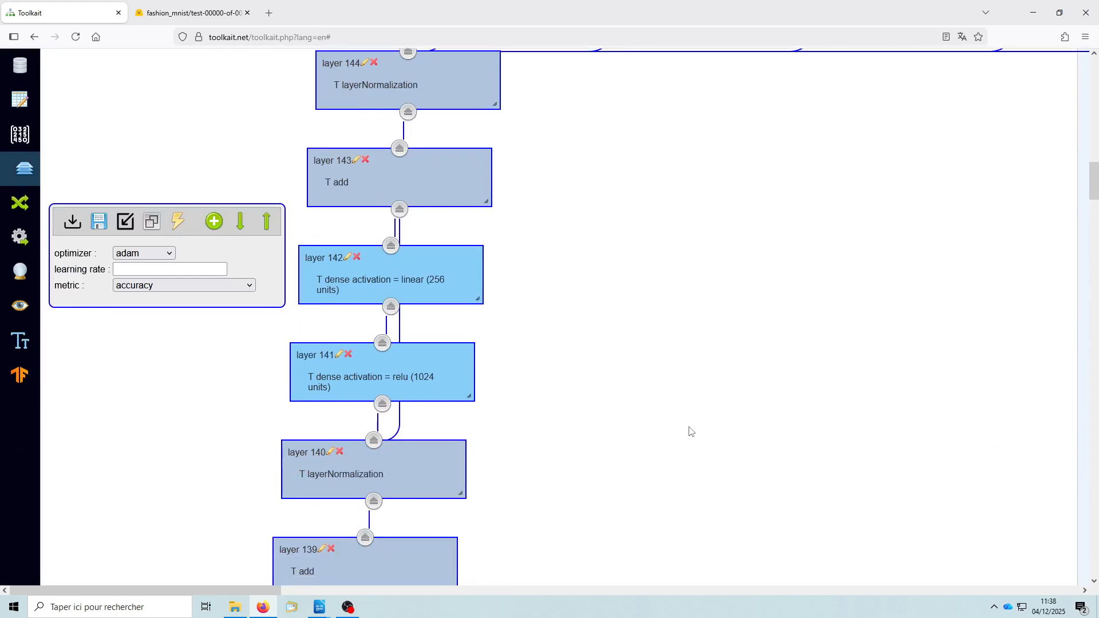
scroll(690, 432, down, 3)
scroll(664, 400, down, 3)
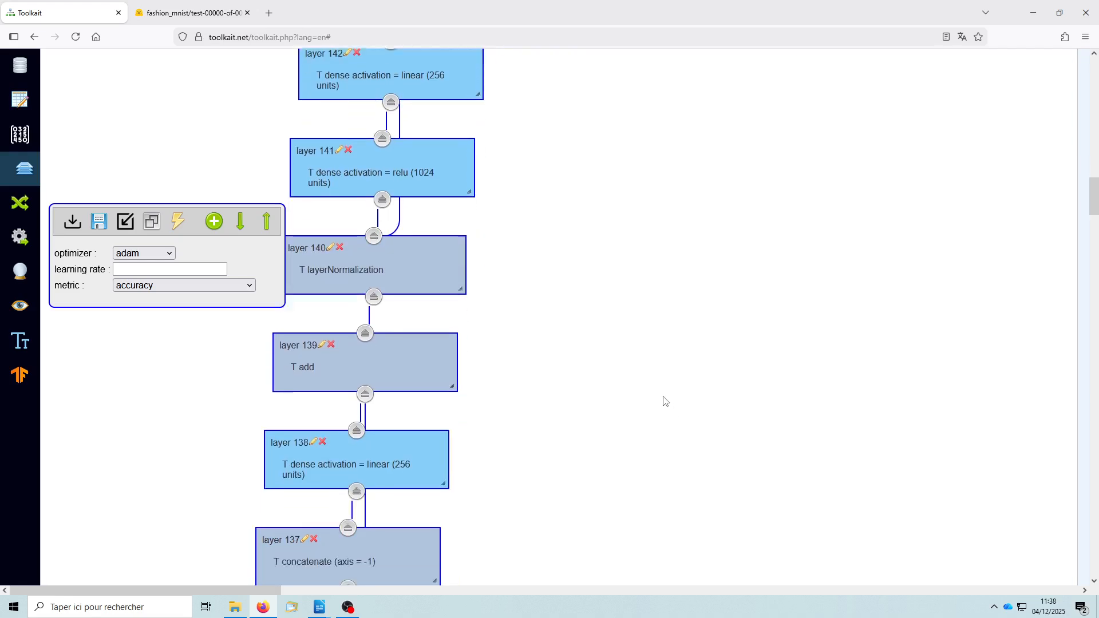
scroll(665, 401, down, 9)
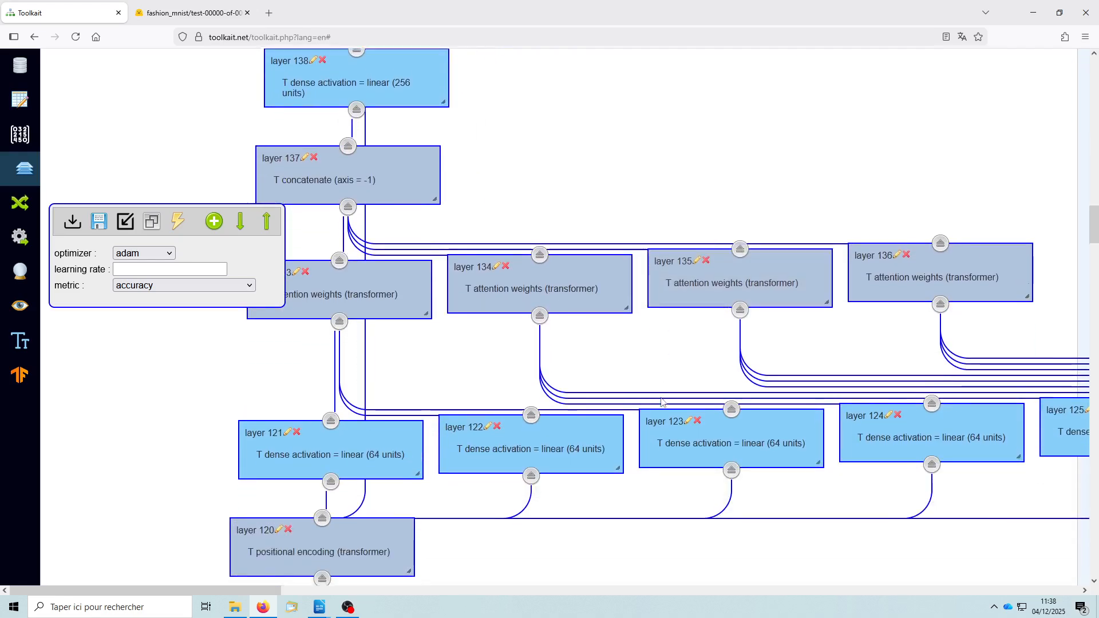
scroll(663, 401, down, 4)
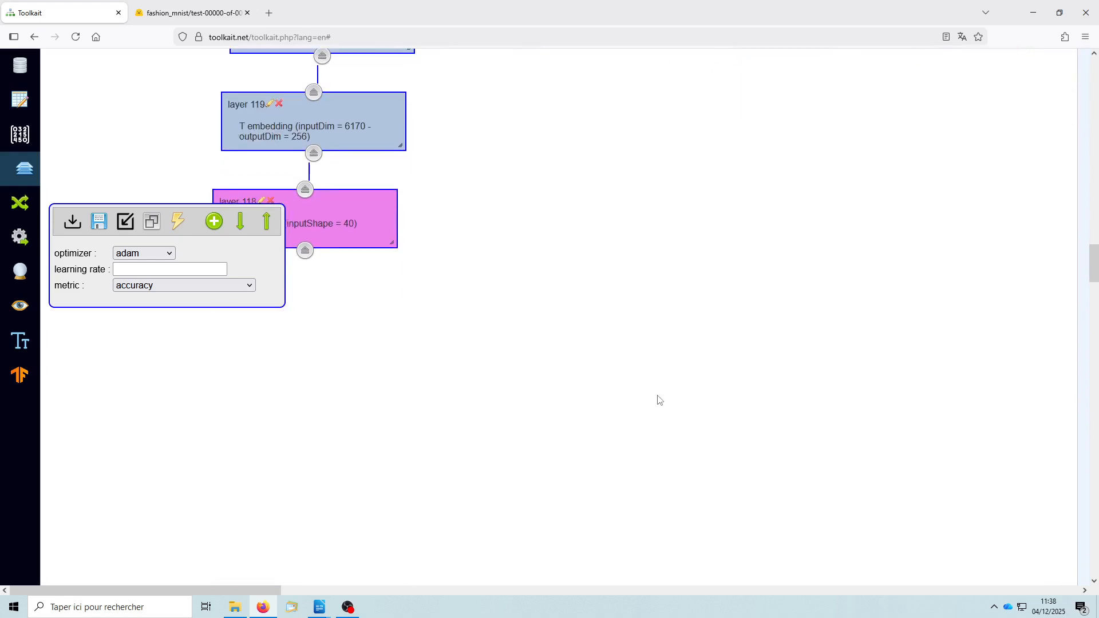
scroll(658, 398, up, 6)
scroll(645, 401, up, 11)
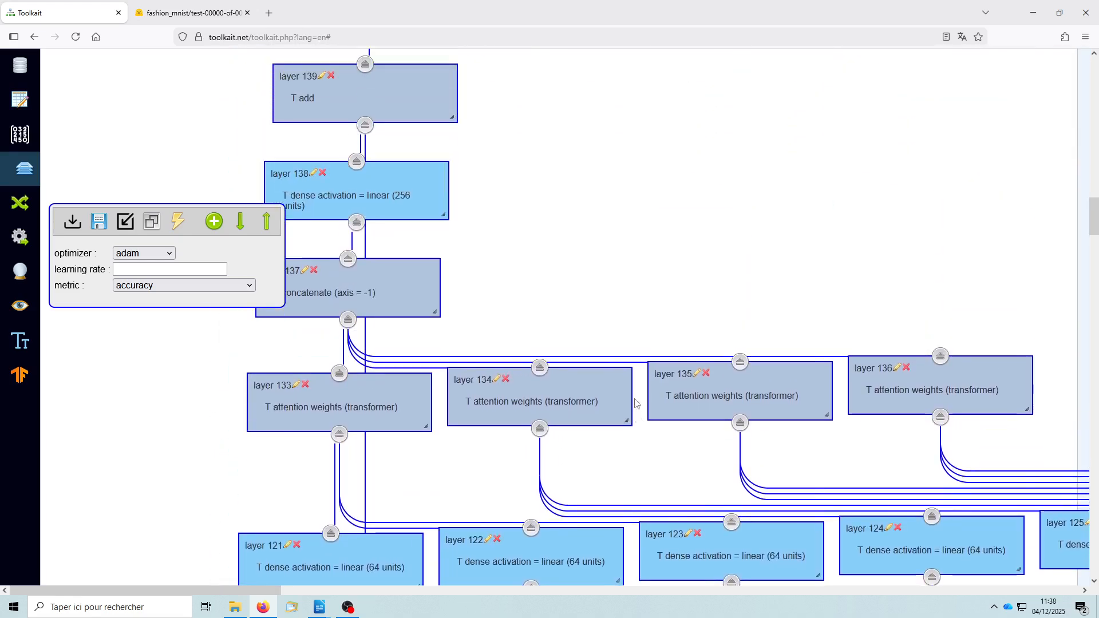
scroll(623, 405, up, 12)
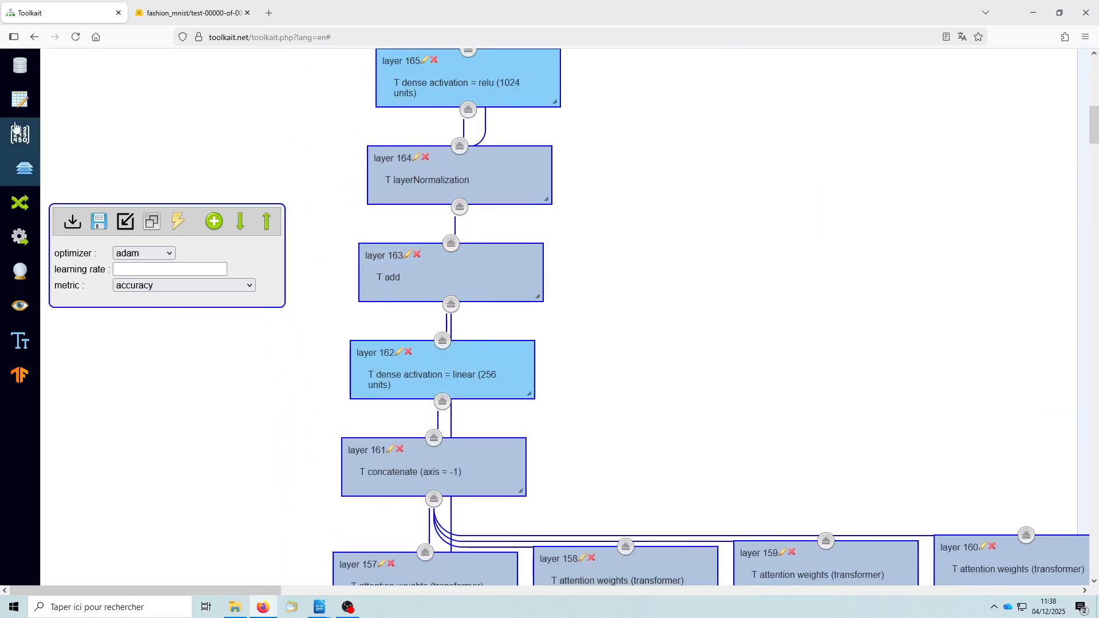
- Review the story texts in the data table and the tensor details of en_concise_story_A and en_concise_story_B
click(20, 100)
scroll(491, 404, up, 10)
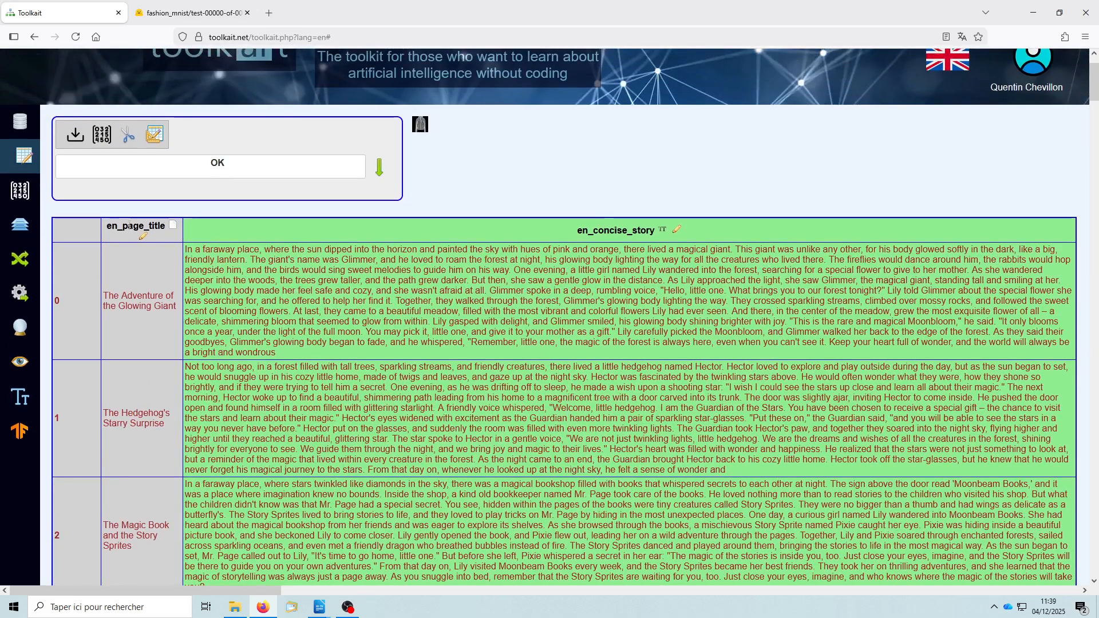
click(22, 194)
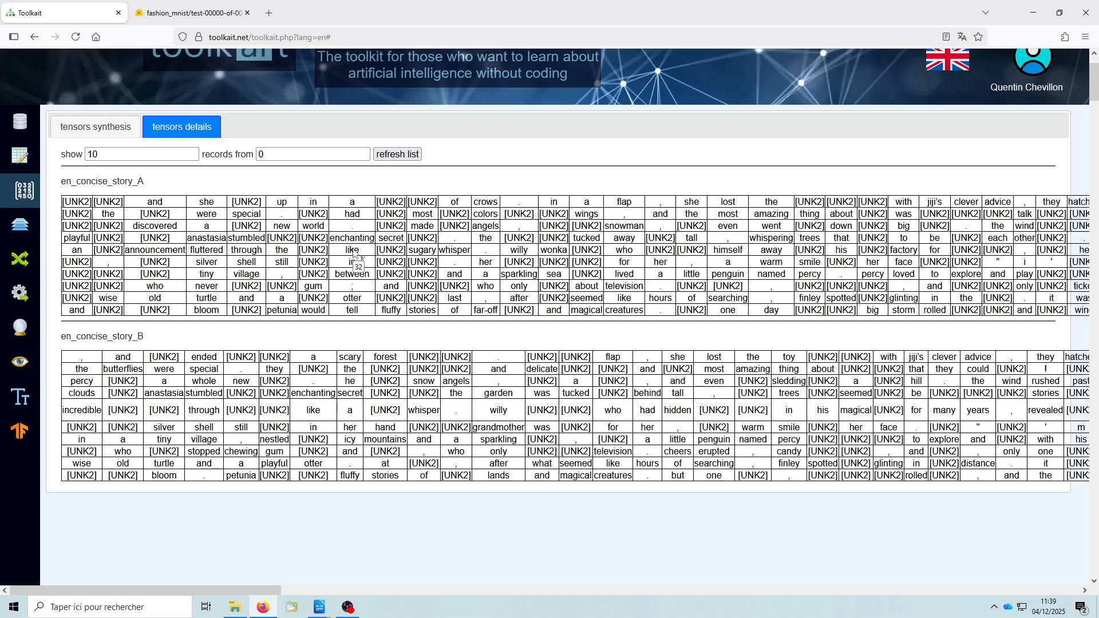
mouse_move(355, 262)
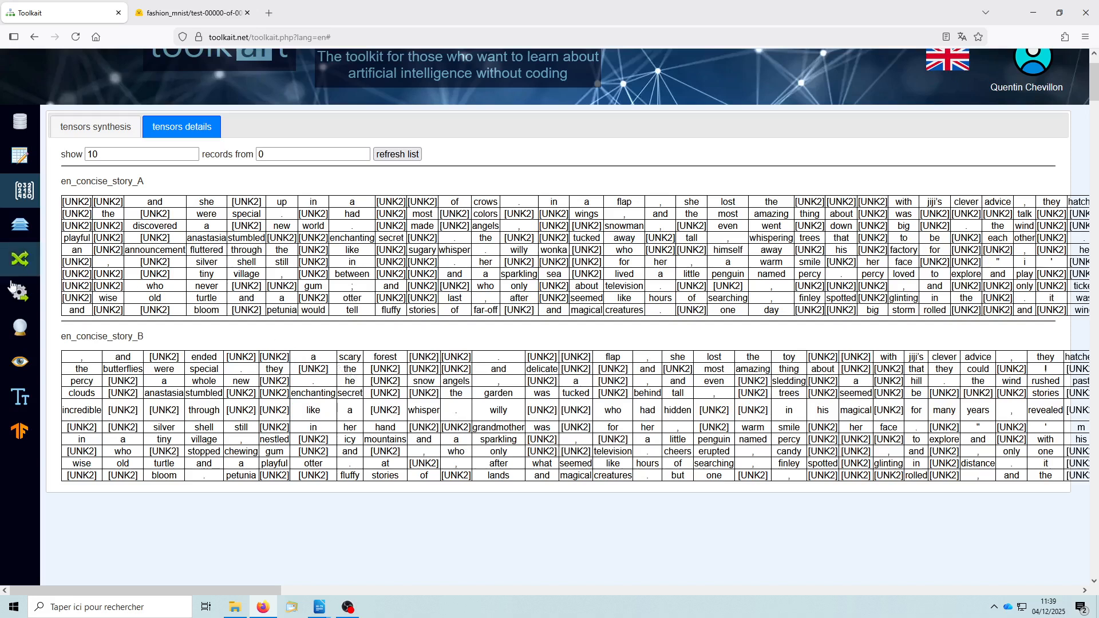
- Enlarge the prediction form's story text box and extend "there was a" with the predicted words "time", "when" and "the"
click(21, 331)
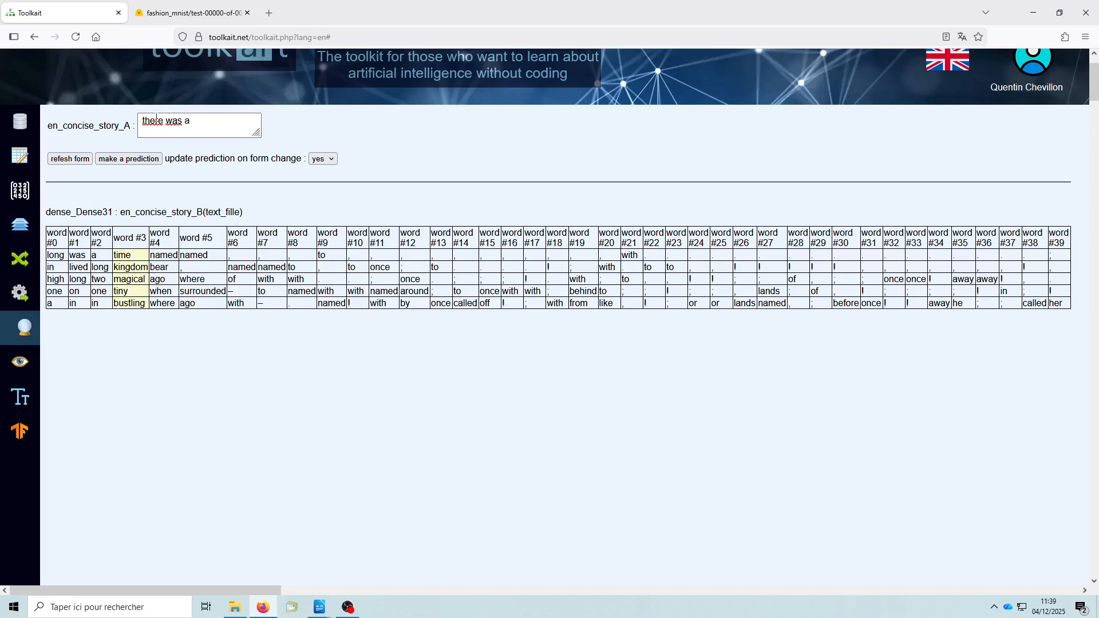
drag(257, 132, 313, 150)
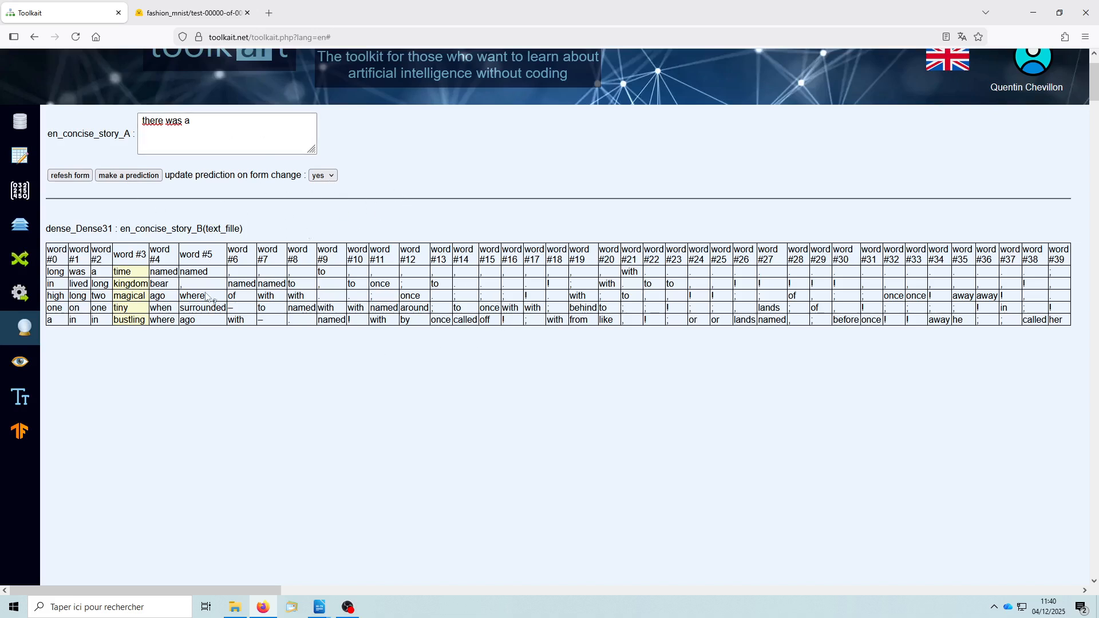
click(123, 272)
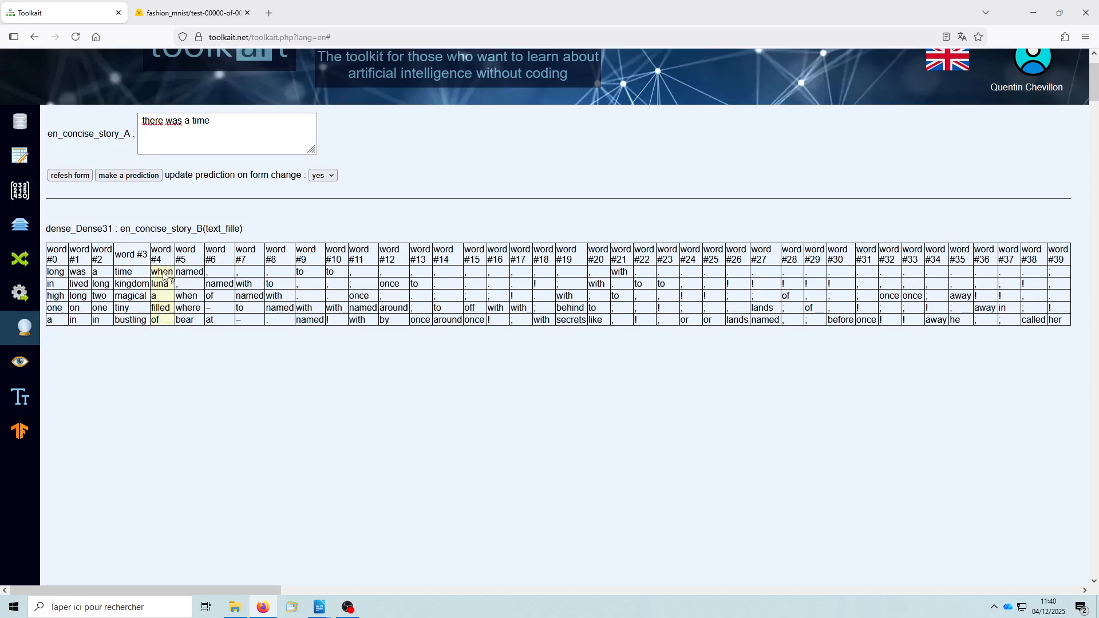
mouse_move(164, 276)
click(165, 276)
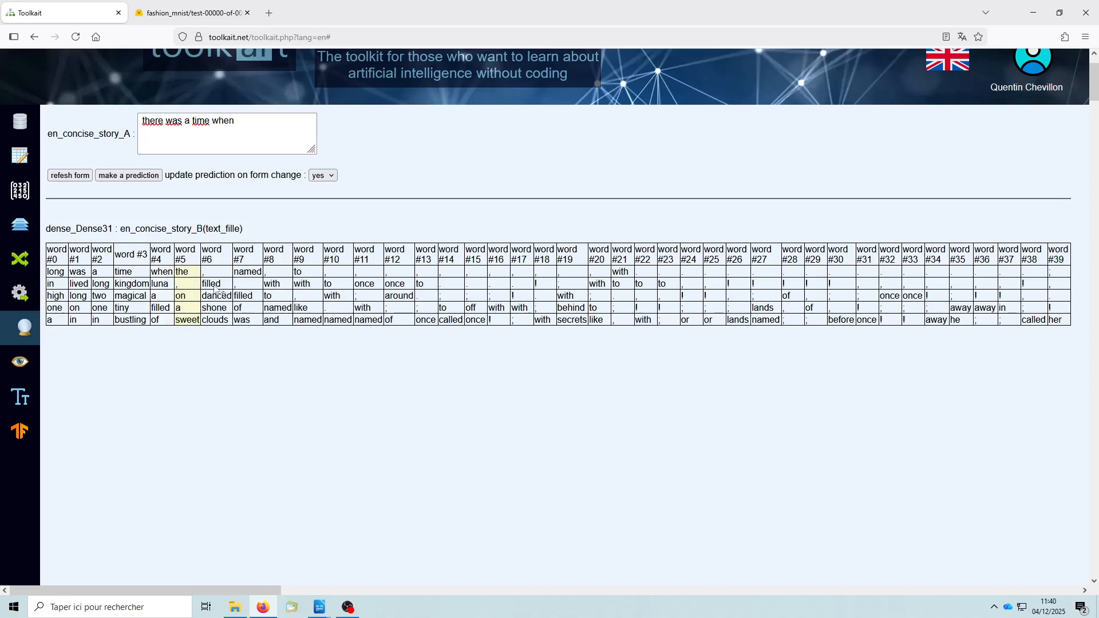
click(187, 273)
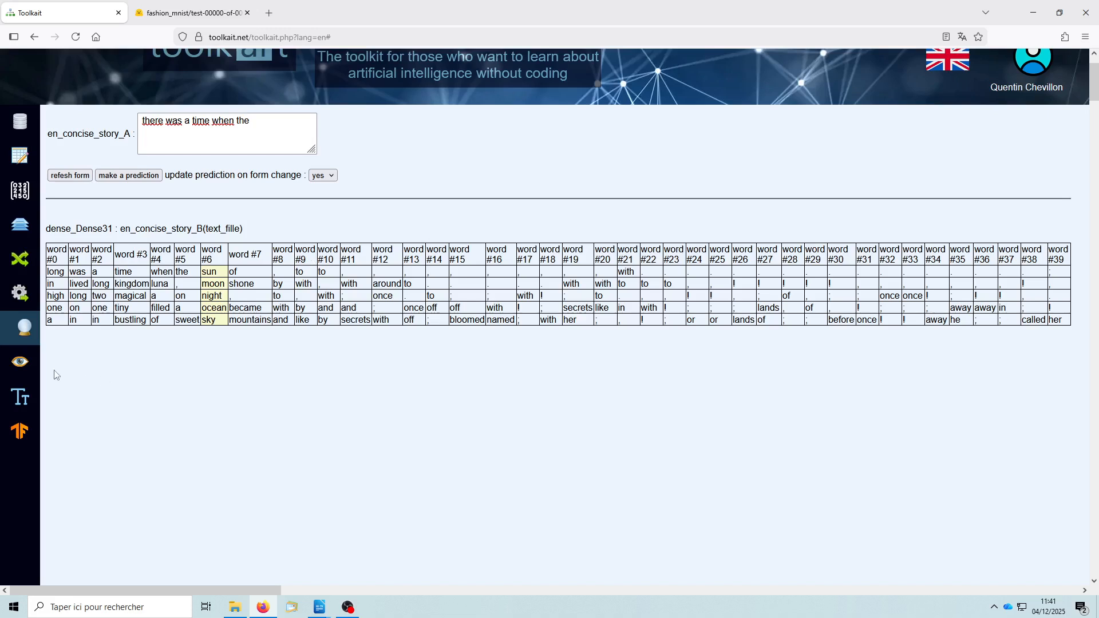
- View the layer outputs inside the model, from the input1 garment image to the dense layers
click(21, 364)
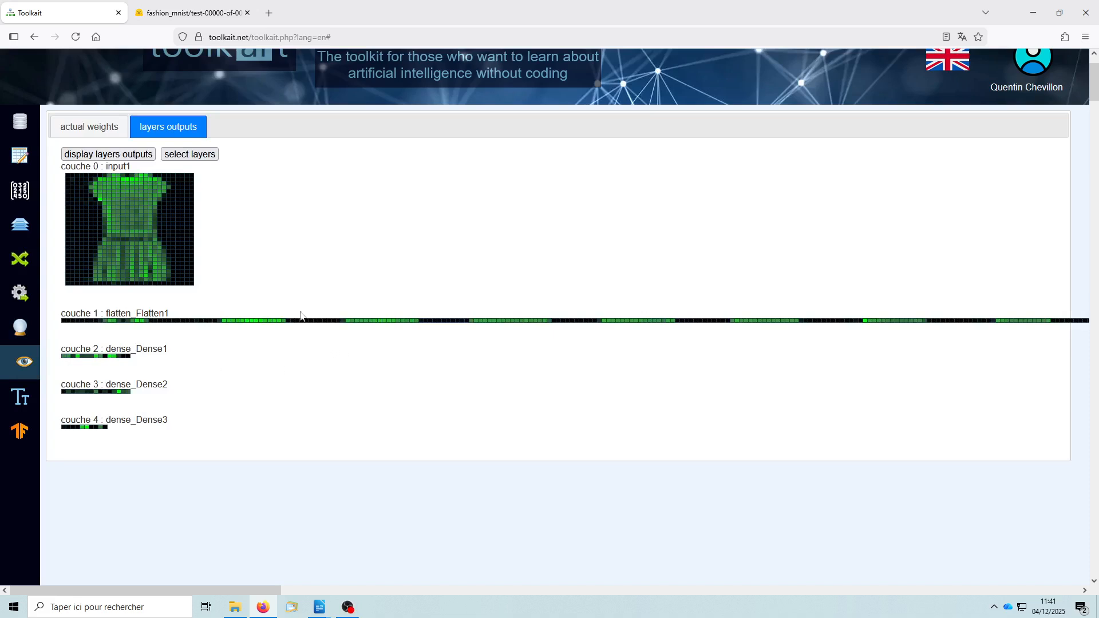
scroll(263, 286, up, 2)
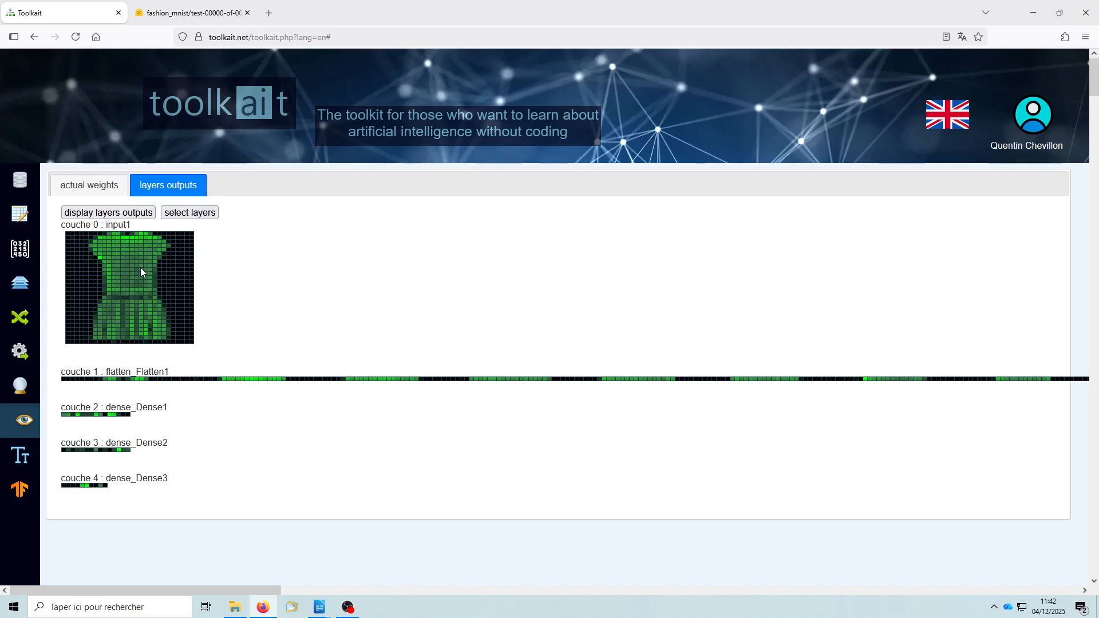
mouse_move(141, 268)
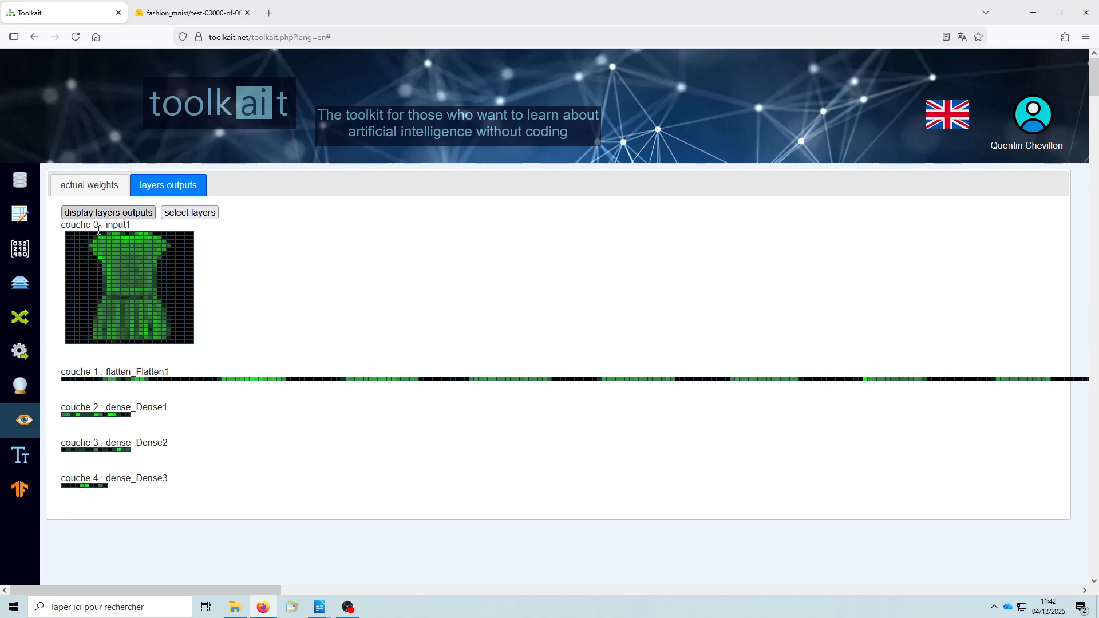
- Look over the transformer model's layer diagram again, including its attention weights and dense layers
click(20, 283)
scroll(611, 336, down, 7)
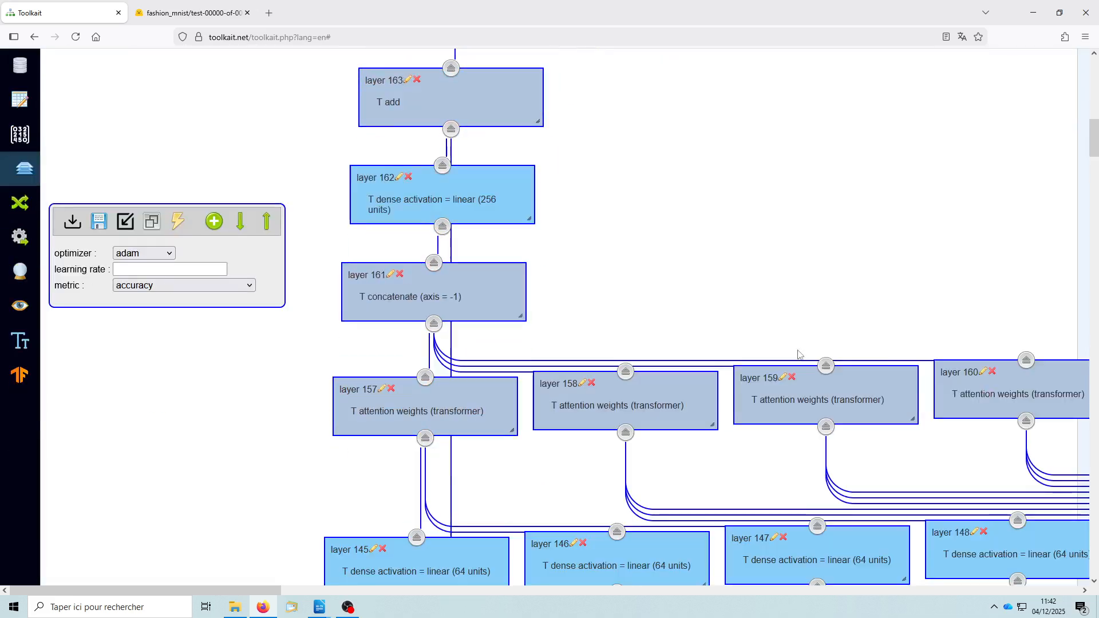
scroll(799, 354, down, 20)
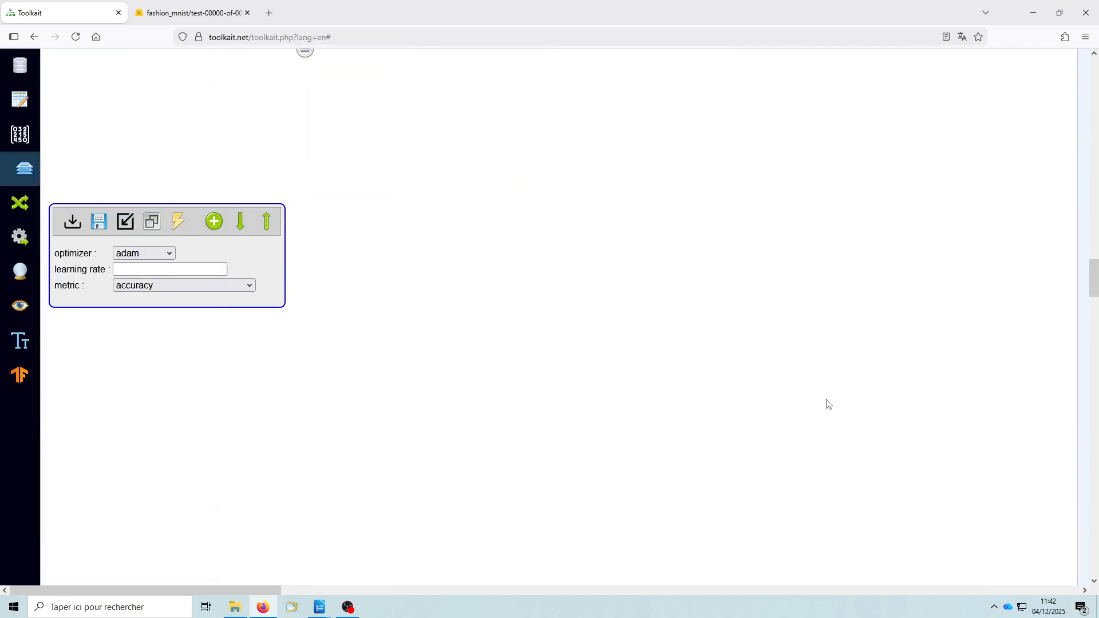
scroll(813, 401, up, 15)
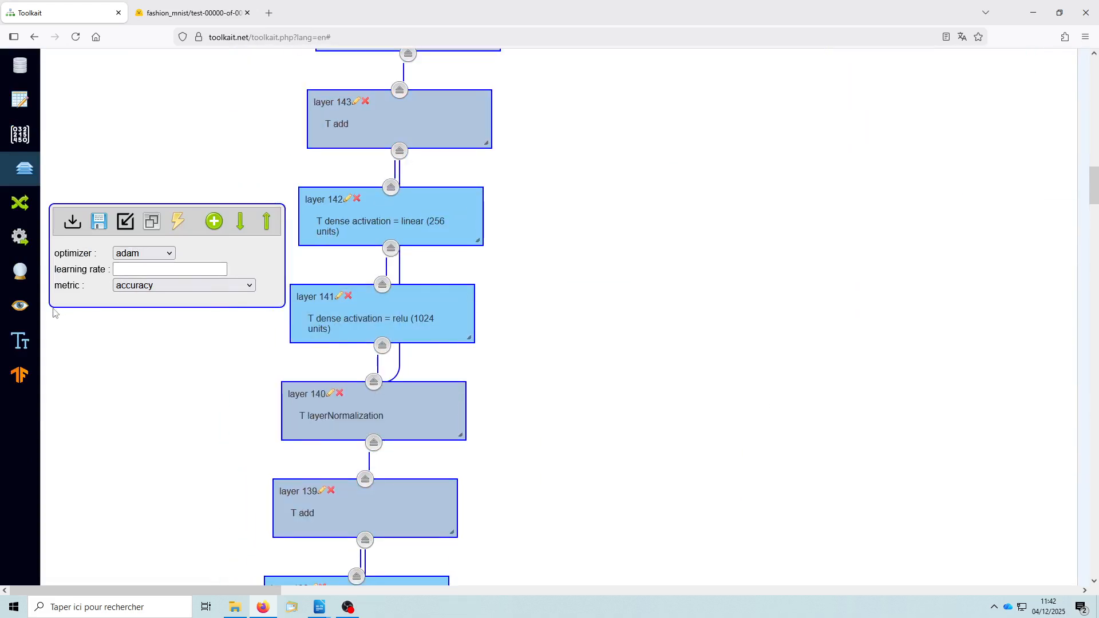
- Restrict the layers for output visualization to dense_Dense1, dense_Dense2 and dense_Dense3, deselecting all others
click(21, 312)
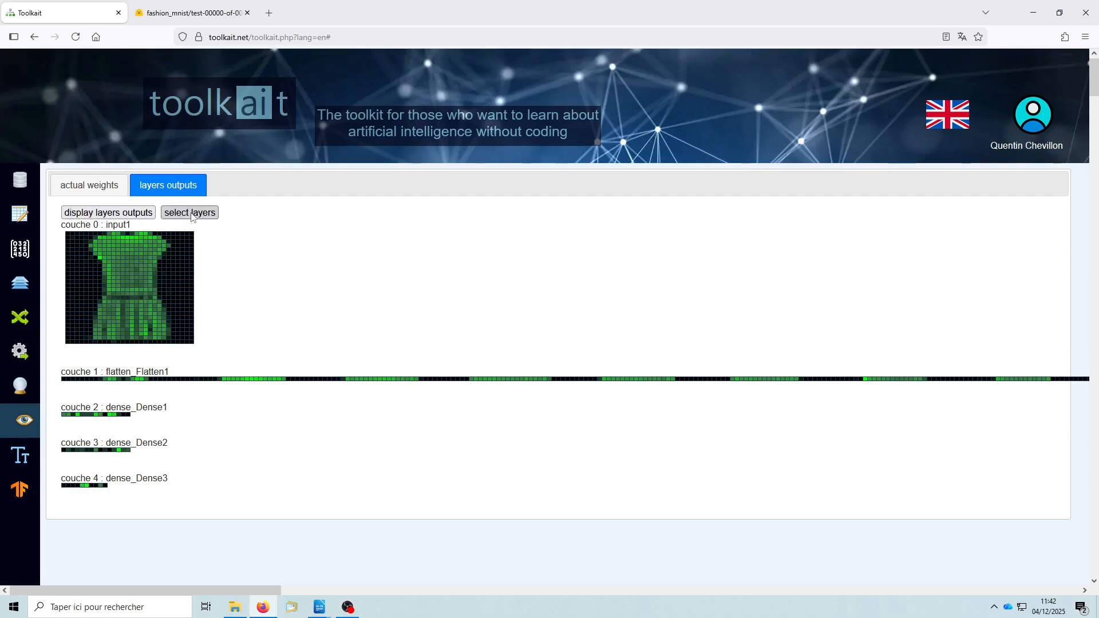
click(192, 216)
click(431, 139)
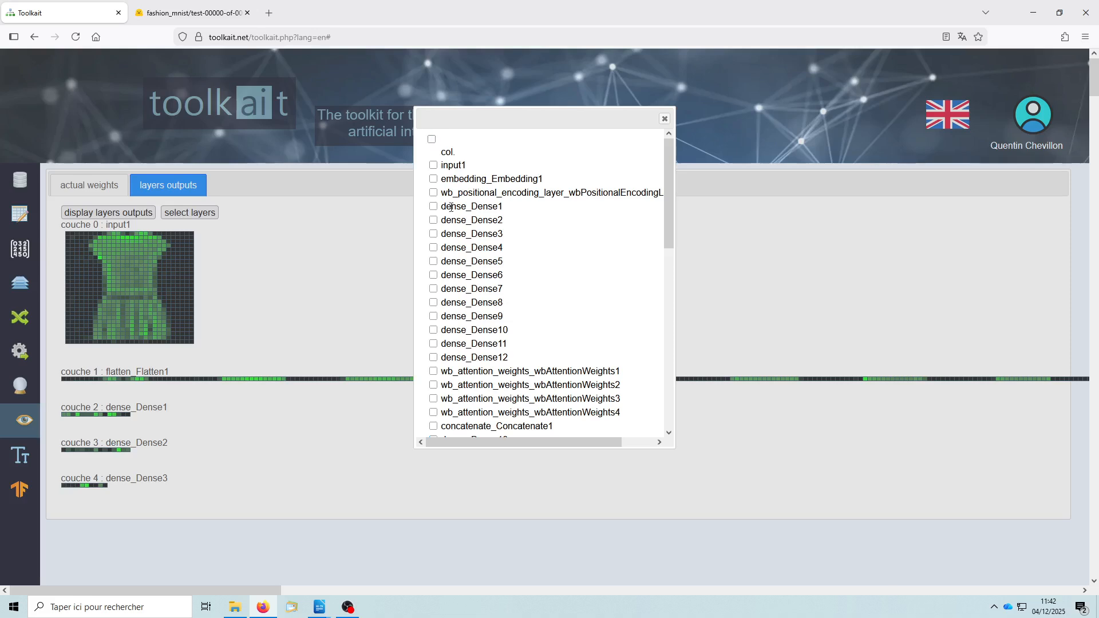
click(433, 207)
click(434, 221)
click(434, 236)
drag(669, 188, 669, 369)
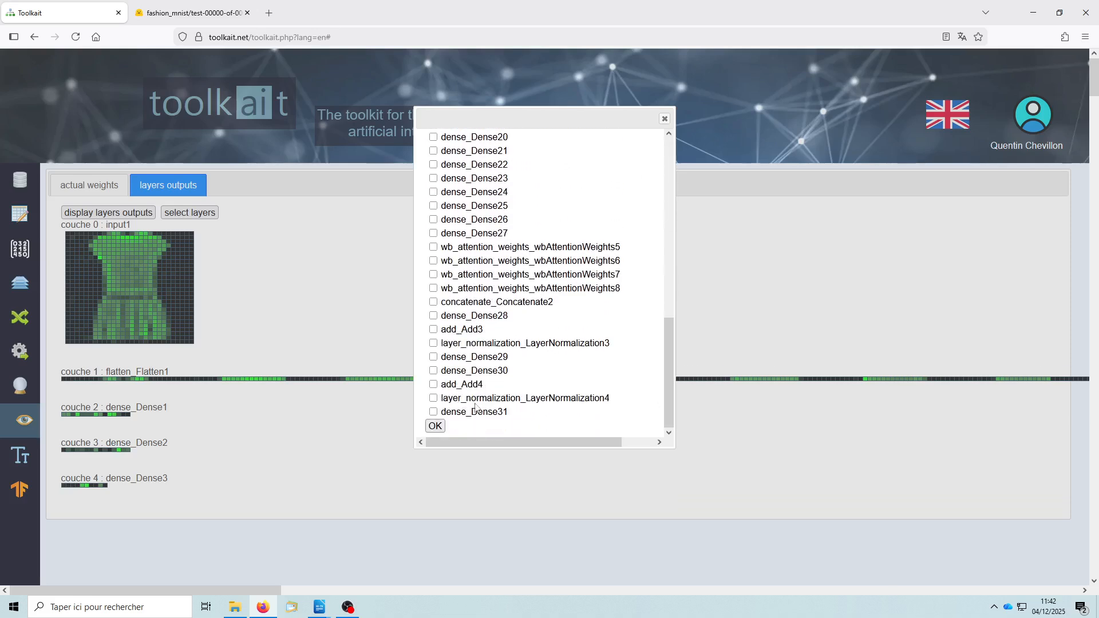
click(435, 426)
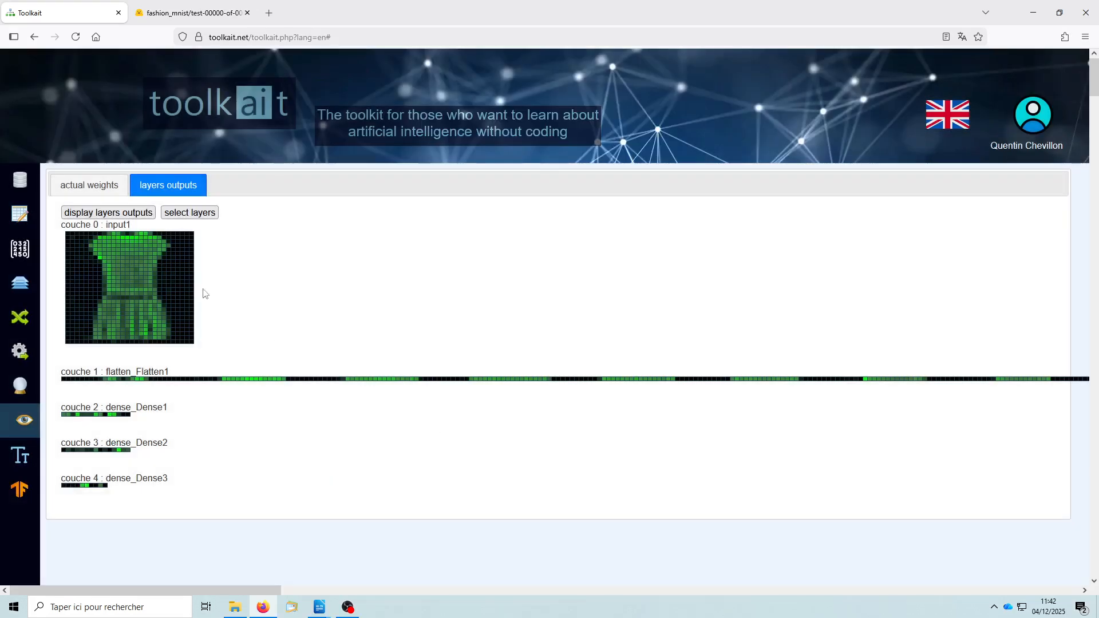
- Display the outputs of the selected layers dense_Dense1, dense_Dense2 and dense_Dense3 and look through their heatmaps
click(110, 216)
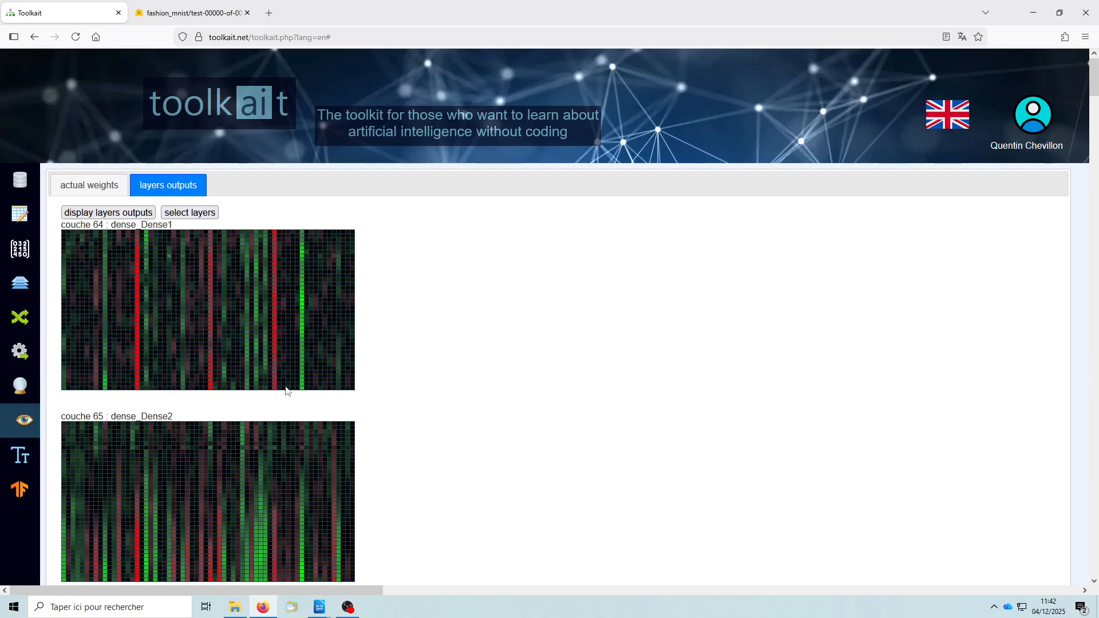
scroll(490, 351, down, 6)
scroll(516, 369, up, 6)
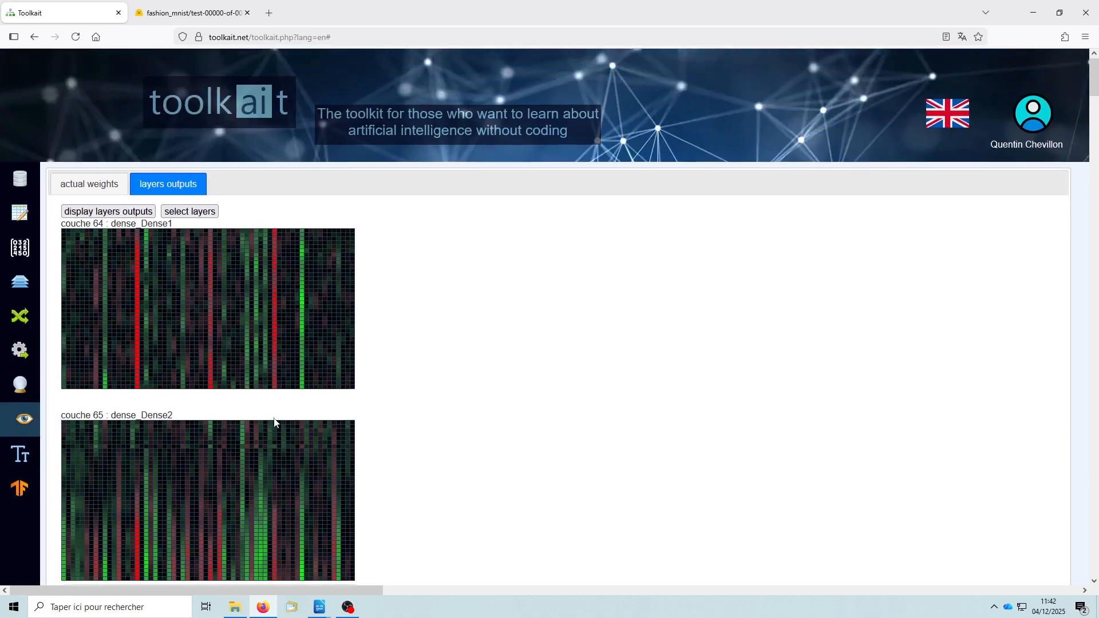
scroll(269, 424, down, 3)
scroll(269, 423, down, 2)
scroll(272, 406, up, 5)
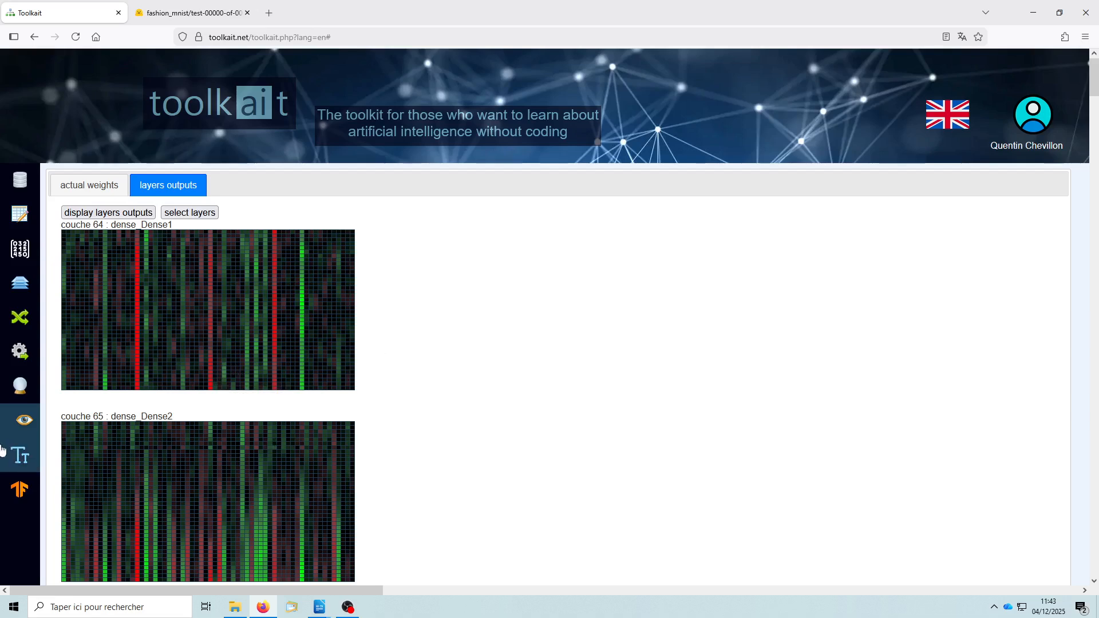
- Show the tokenizers actually used by the text model, including the vocabulary size
click(22, 463)
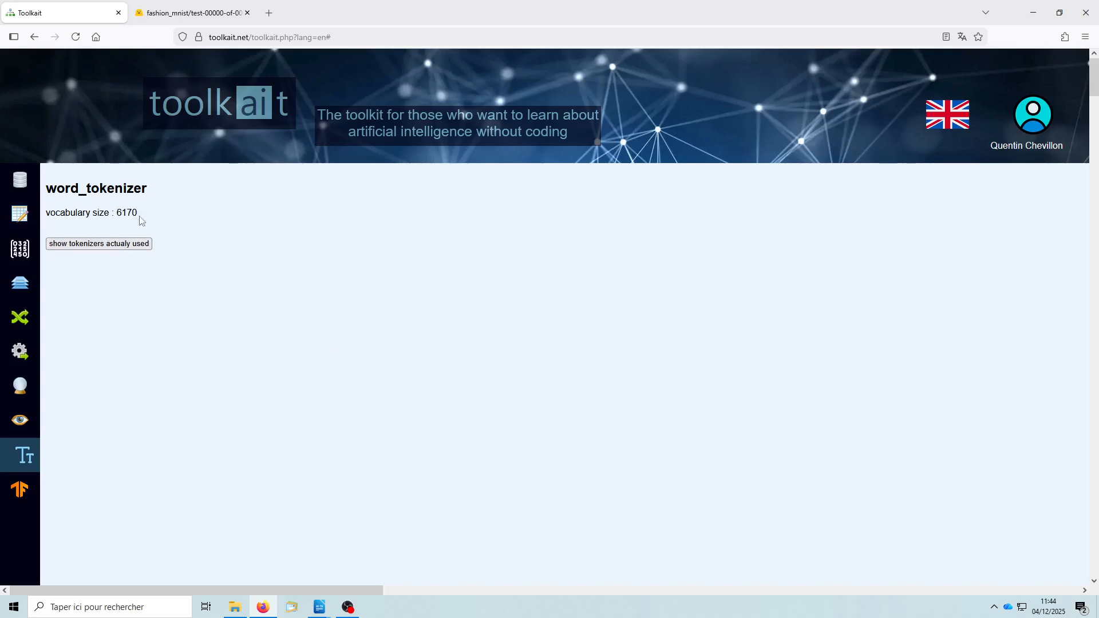
click(108, 242)
- List the current TensorFlow memory usage, including GPU bytes, tensors and data buffers
click(19, 490)
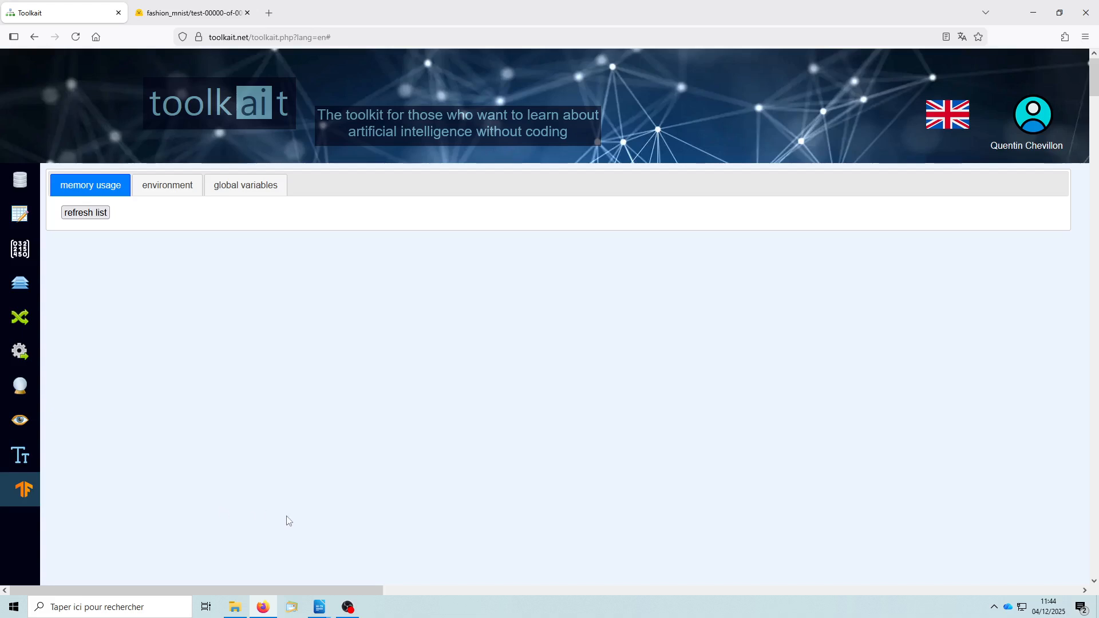
click(91, 215)
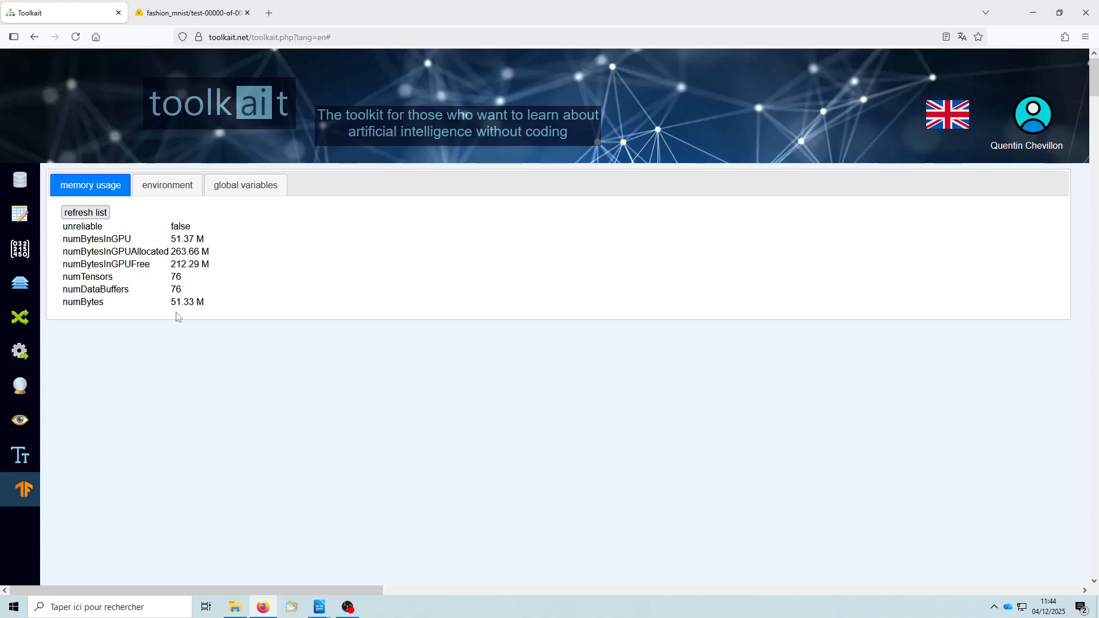
mouse_move(176, 307)
- List the TensorFlow environment flags and look through them, and list the global variables as well
click(166, 187)
click(86, 212)
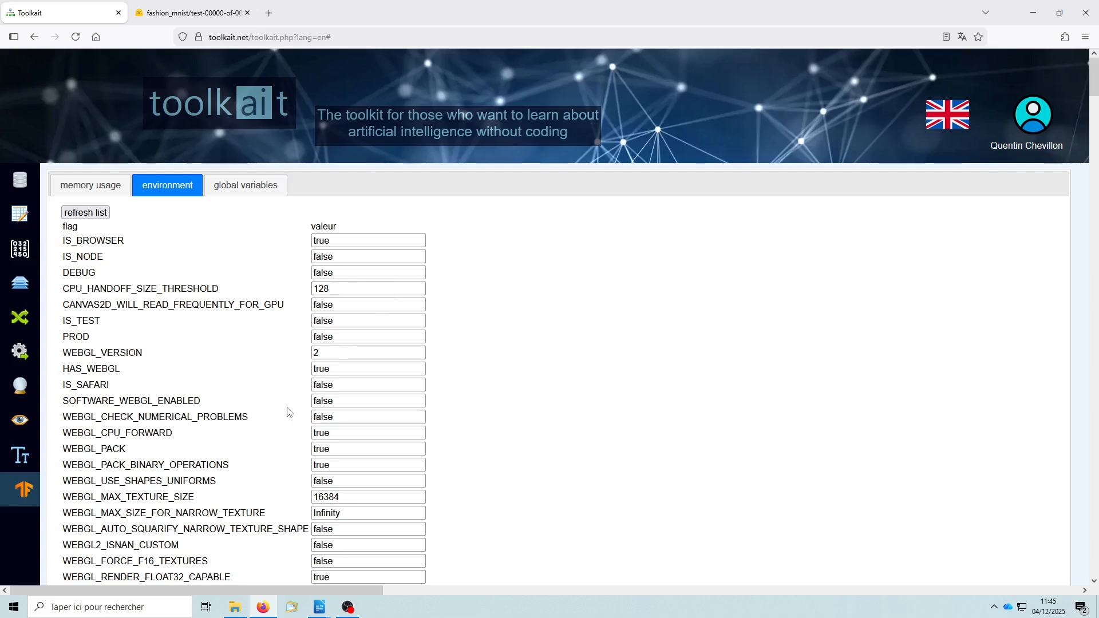
scroll(286, 406, down, 1)
scroll(287, 406, down, 1)
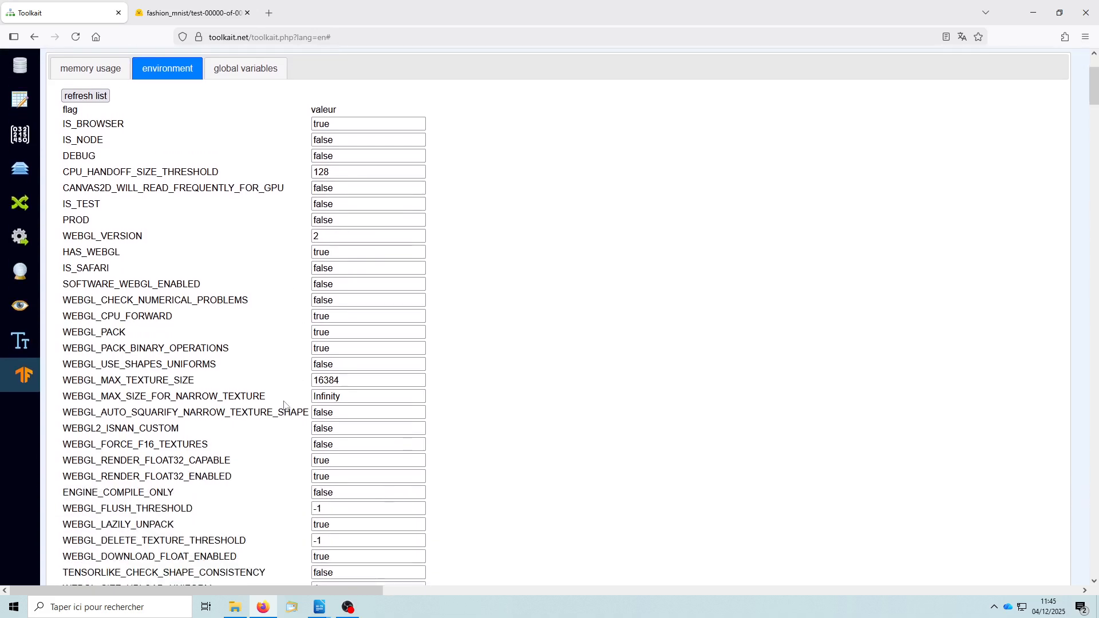
scroll(278, 417, up, 2)
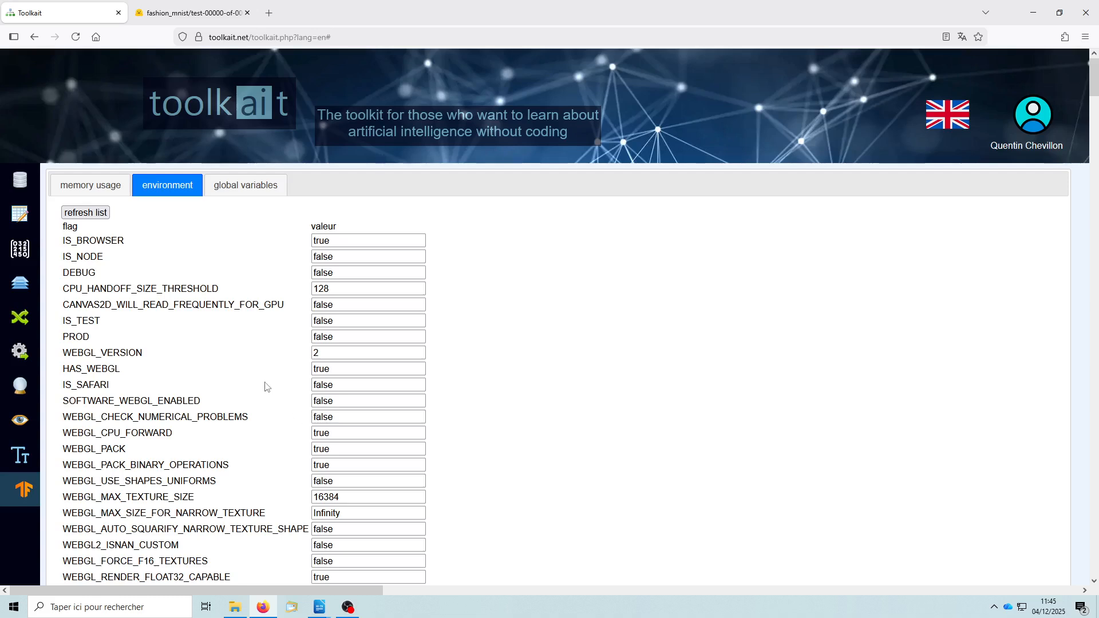
click(259, 191)
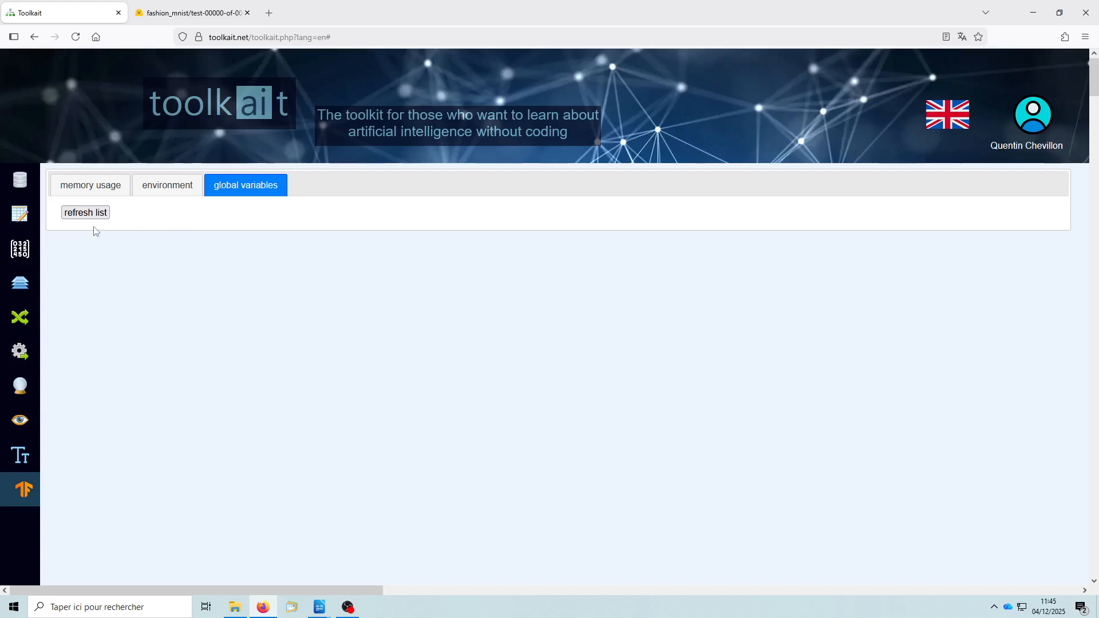
click(77, 213)
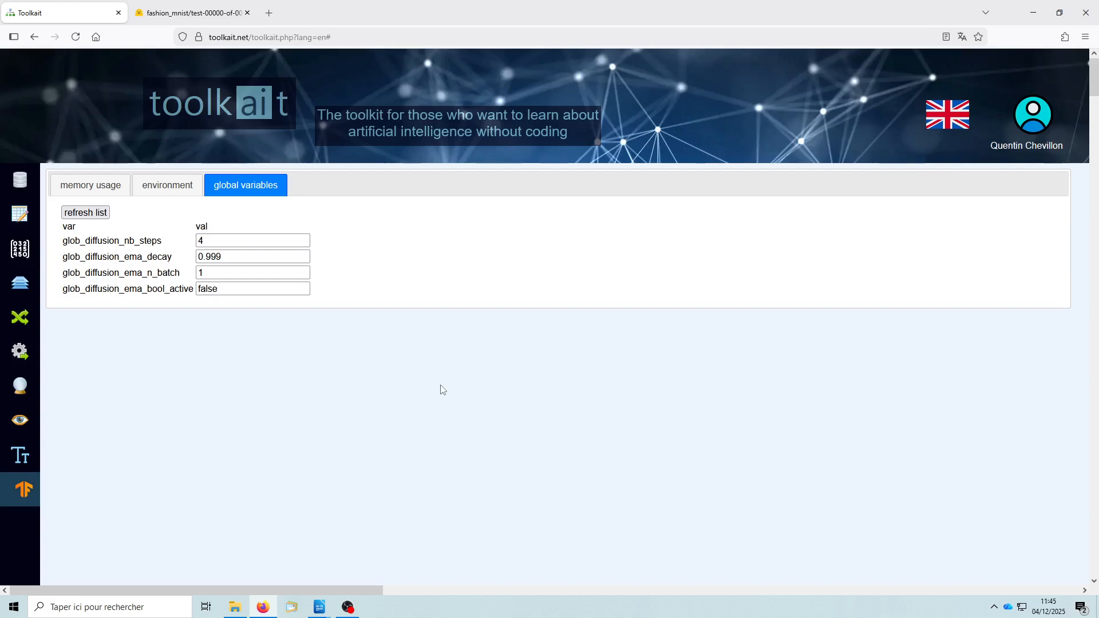
- Return to the model design and examine the layer diagram from the softmax output layer down to the attention weights
click(23, 284)
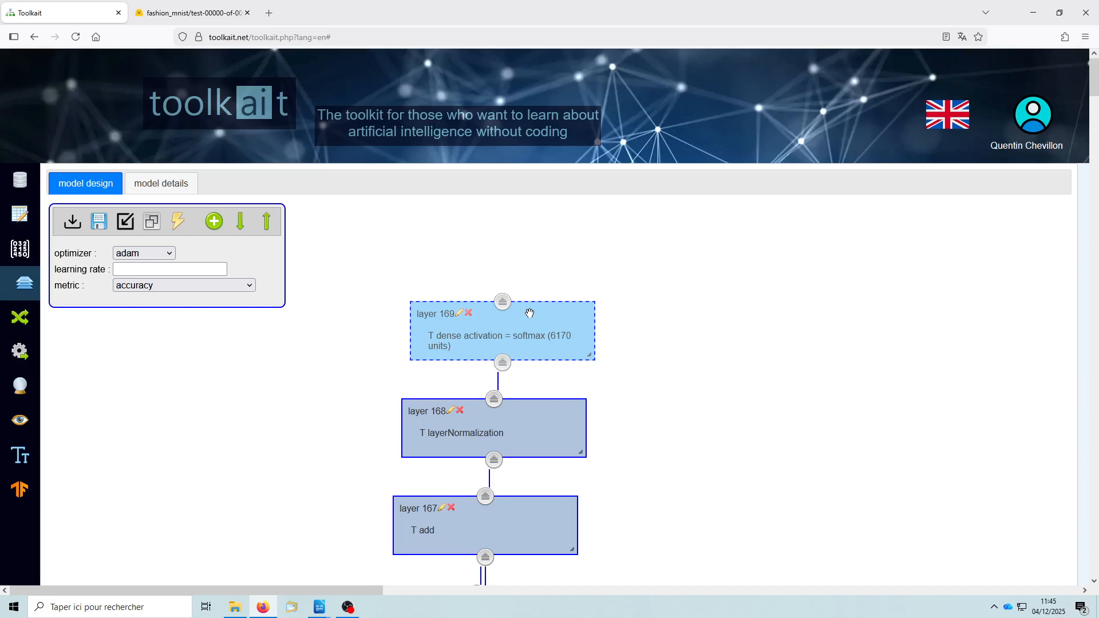
scroll(659, 386, down, 5)
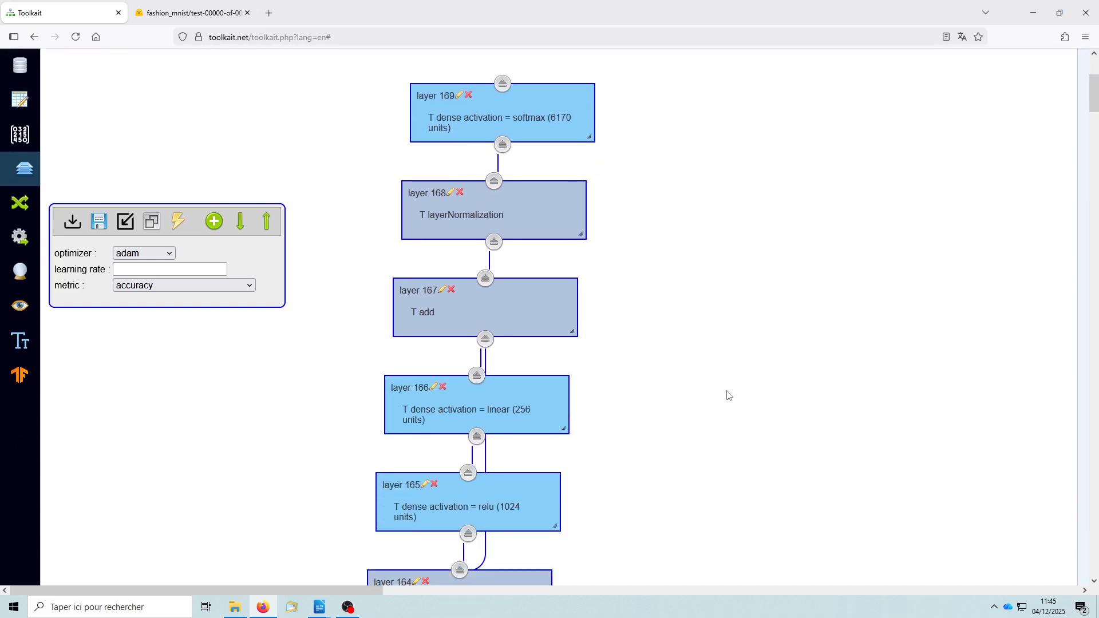
scroll(729, 395, down, 5)
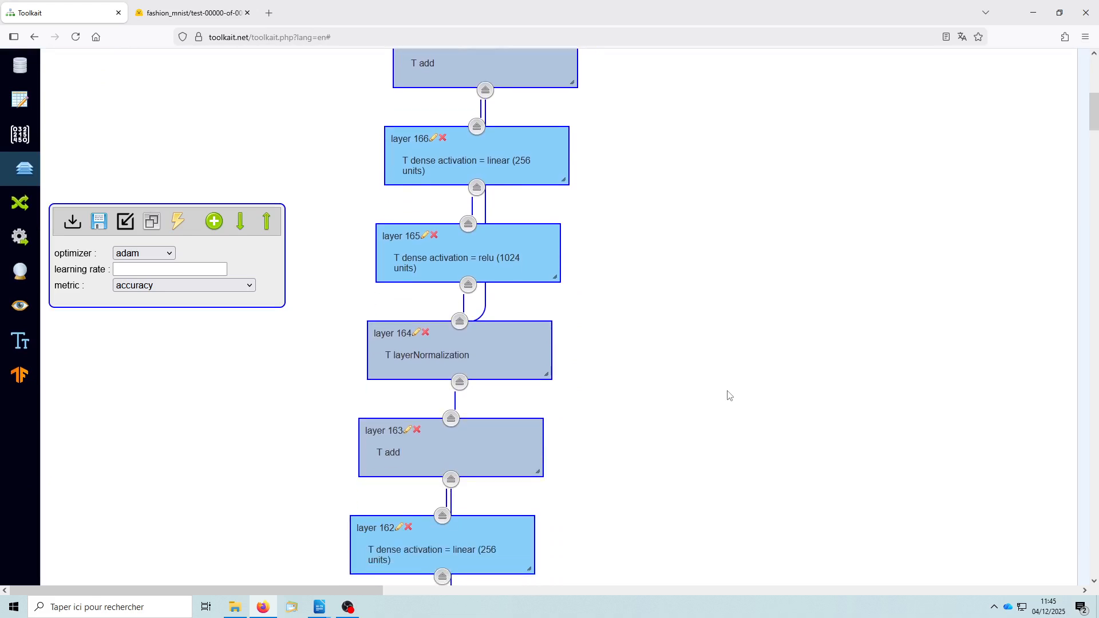
scroll(729, 395, down, 2)
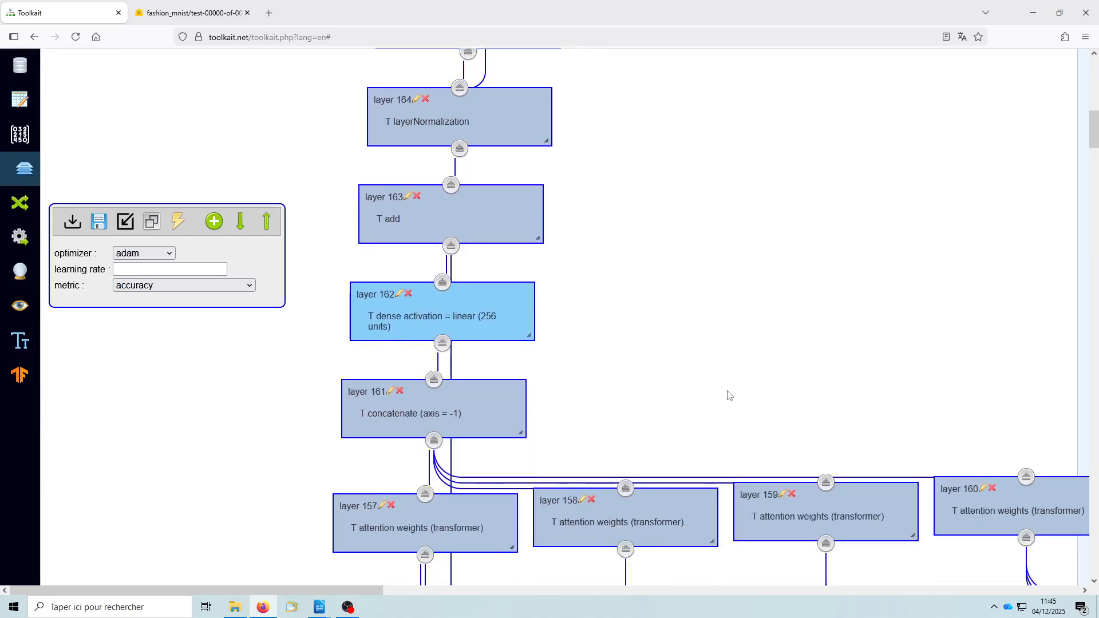